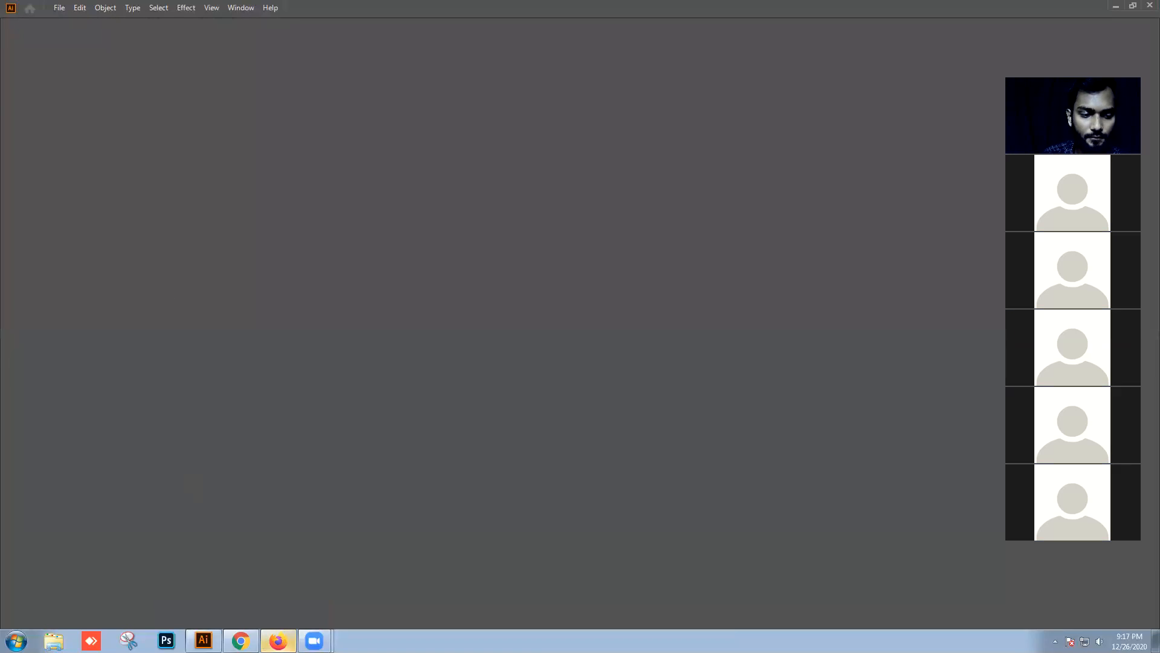
{"action": "left_click", "coordinate": [241, 640]}
{"action": "left_click_drag", "start_coordinate": [863, 113], "coordinate": [783, 113]}
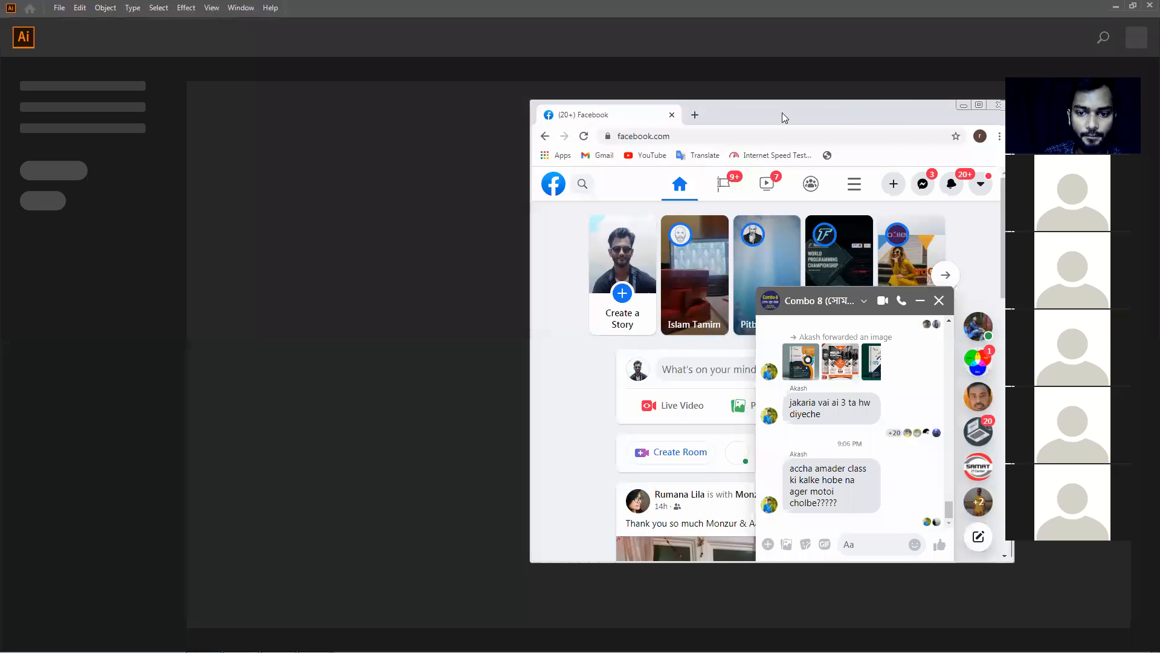
{"action": "left_click", "coordinate": [885, 106]}
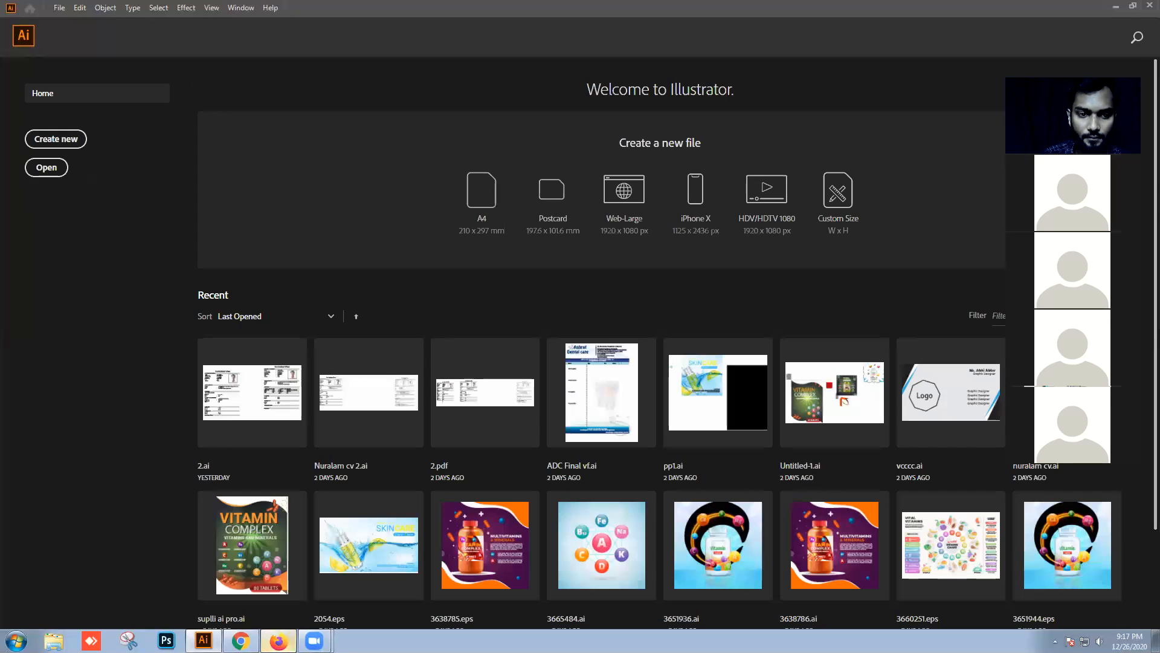
Switch to Firefox, search the web for bikroy in a new tab and open the Bikroy.com website.
{"action": "left_click", "coordinate": [278, 641]}
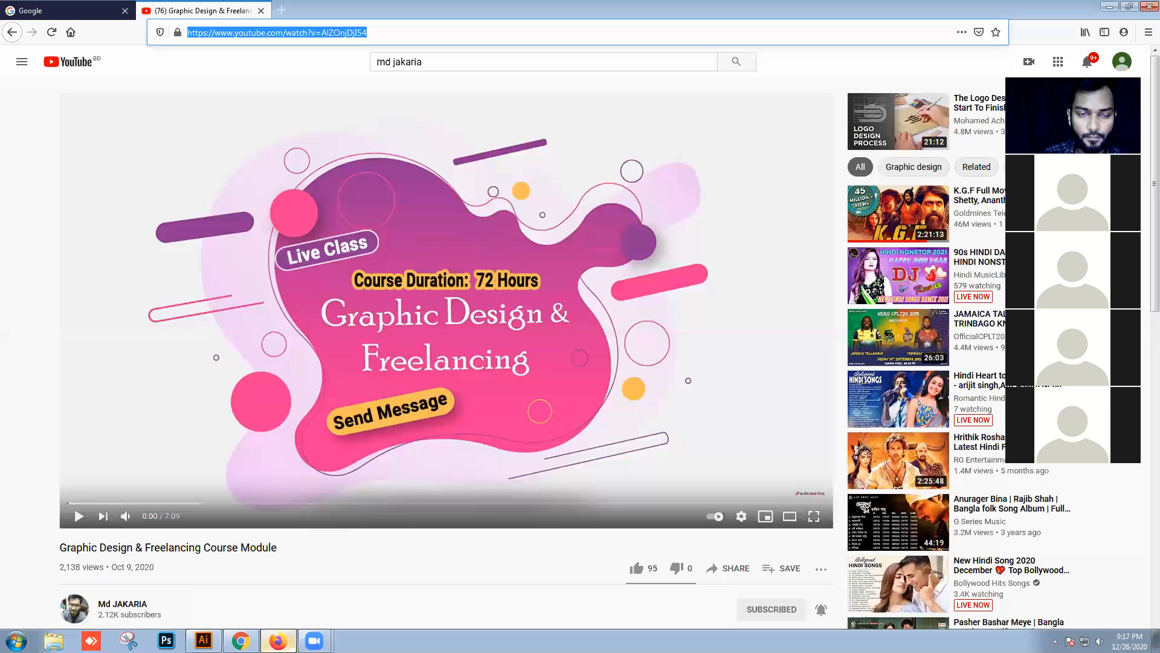
{"action": "left_click", "coordinate": [281, 11]}
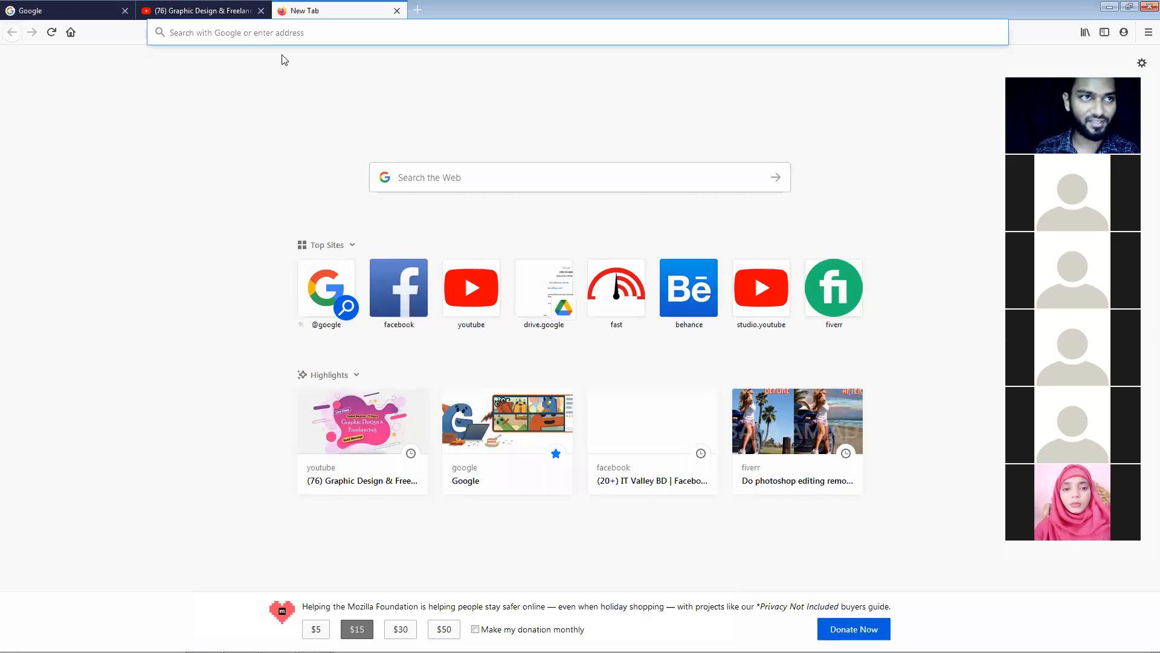
{"action": "type", "text": "bik"}
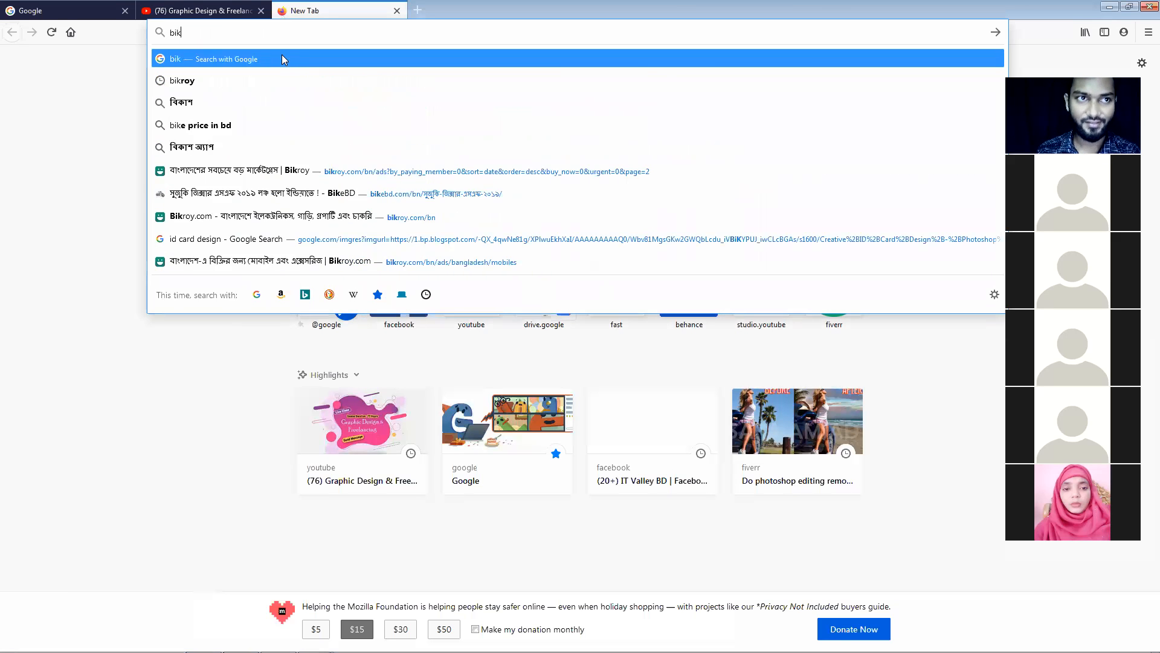
{"action": "key", "text": "Return"}
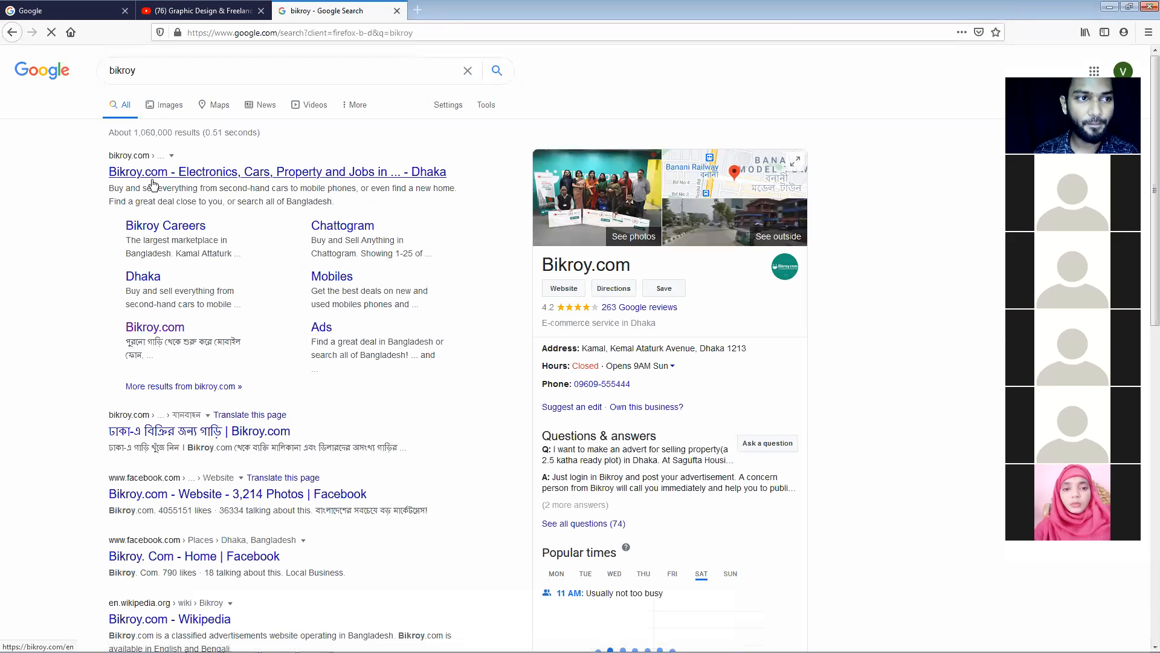
{"action": "left_click", "coordinate": [166, 173]}
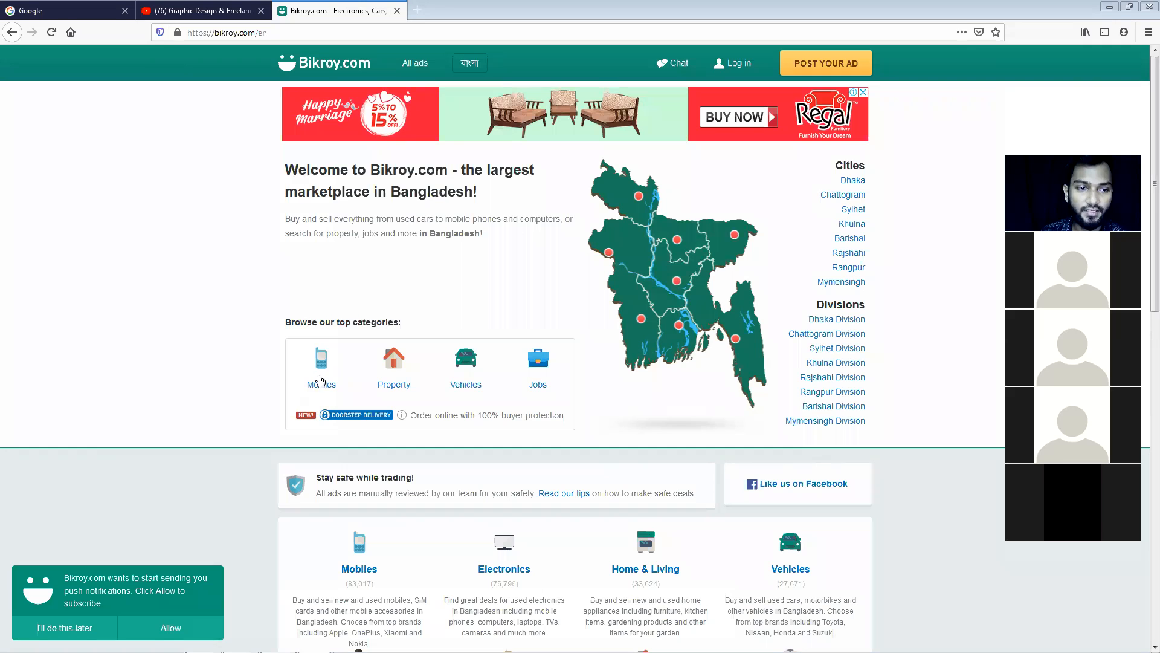
Open the Mobiles category on Bikroy.com and look over its first listings and ads.
{"action": "left_click", "coordinate": [316, 361]}
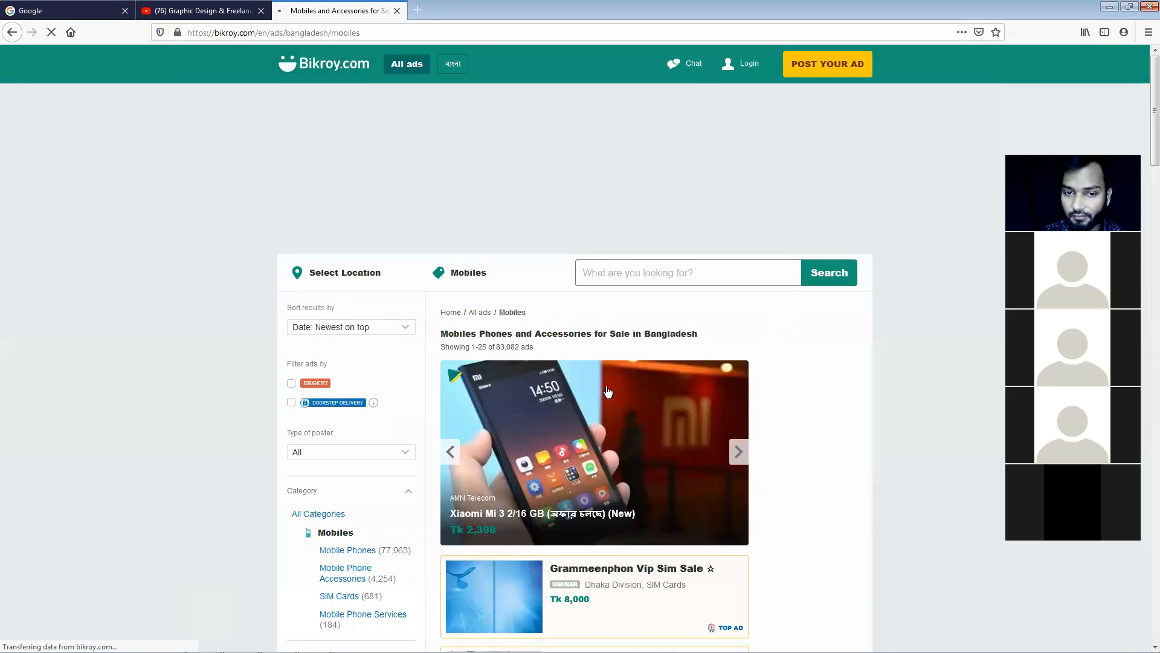
{"action": "scroll", "coordinate": [613, 394], "scroll_direction": "down", "scroll_amount": 3}
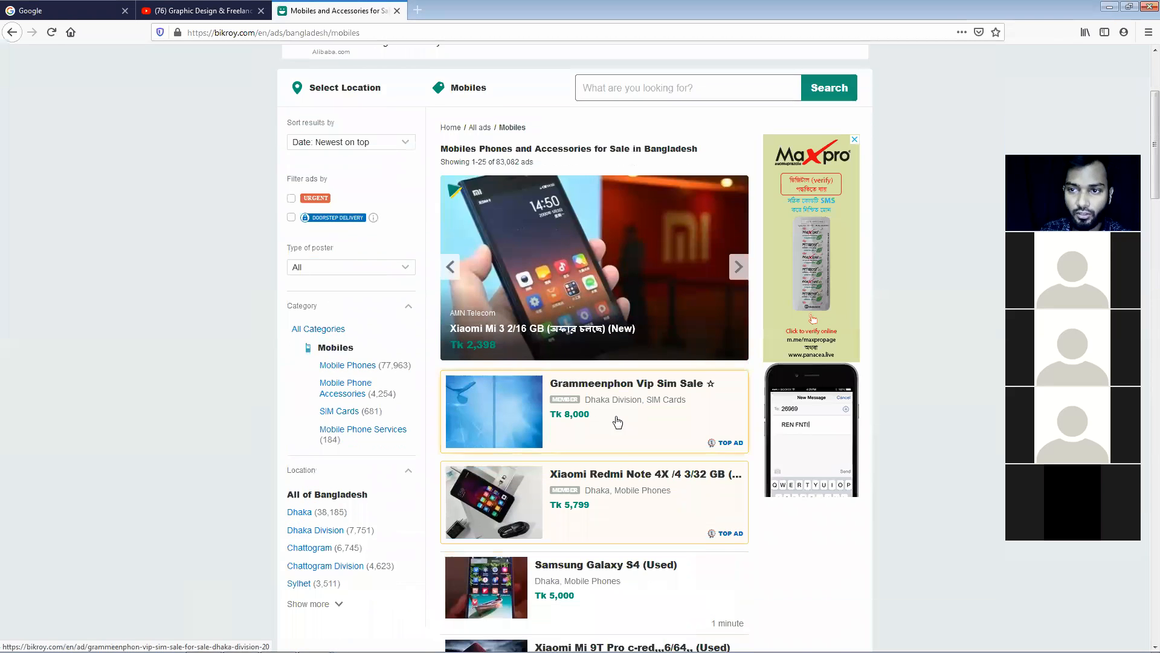
{"action": "scroll", "coordinate": [660, 503], "scroll_direction": "up", "scroll_amount": 3}
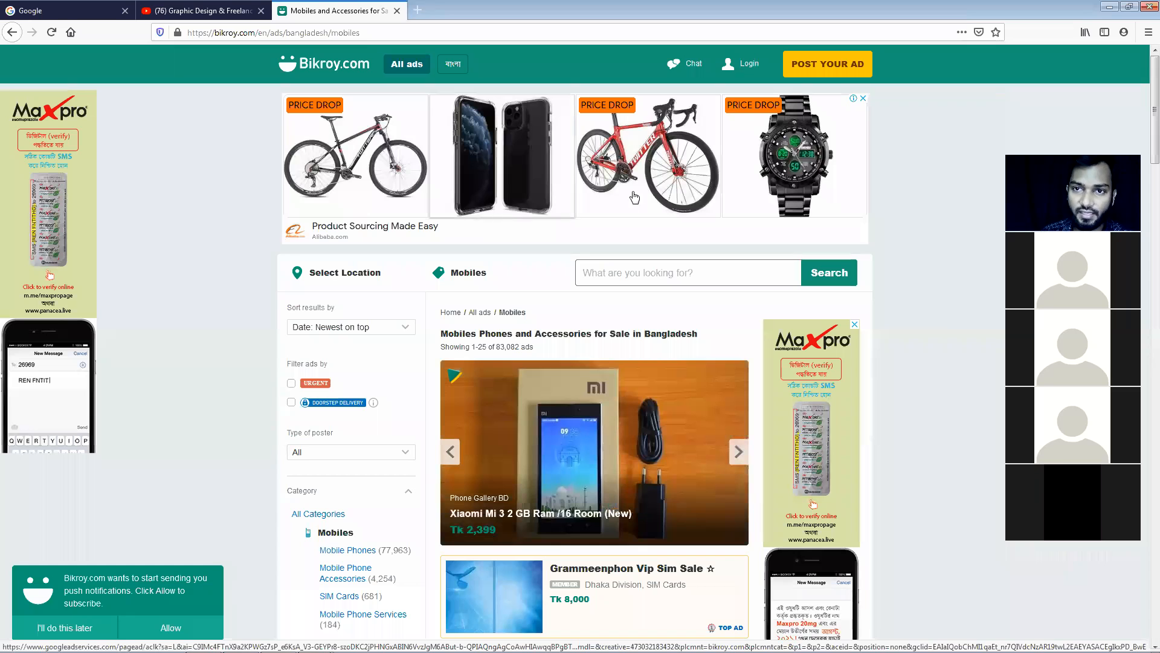
Close the product banner ad above the mobile listings.
{"action": "left_click", "coordinate": [863, 101]}
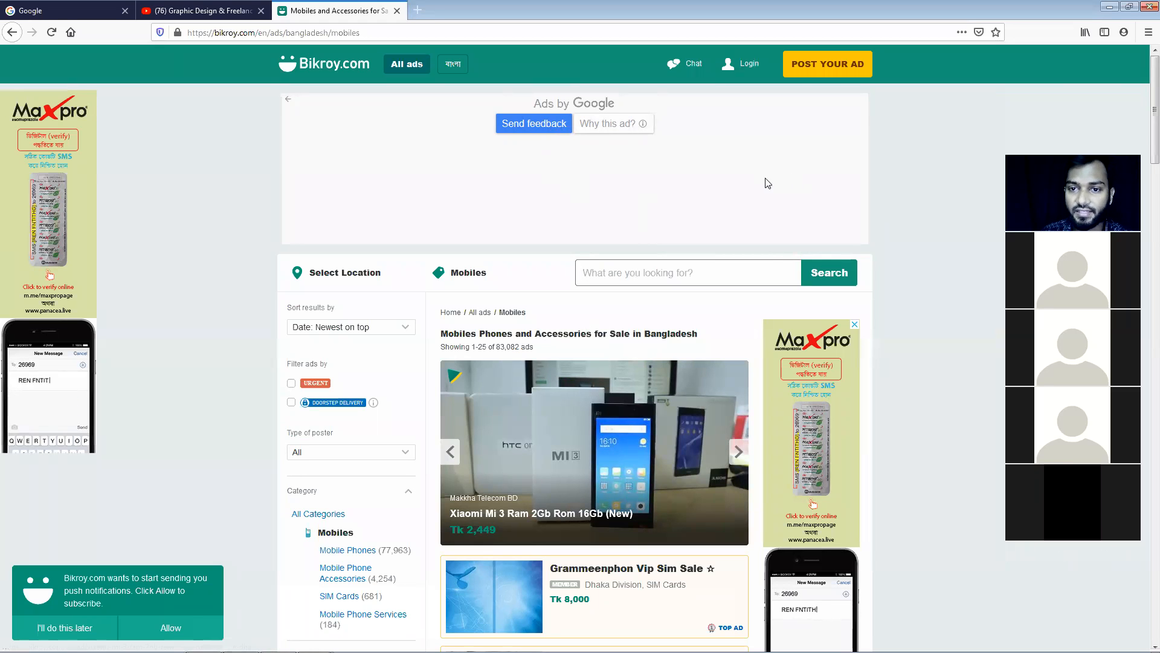
{"action": "scroll", "coordinate": [759, 261], "scroll_direction": "down", "scroll_amount": 1}
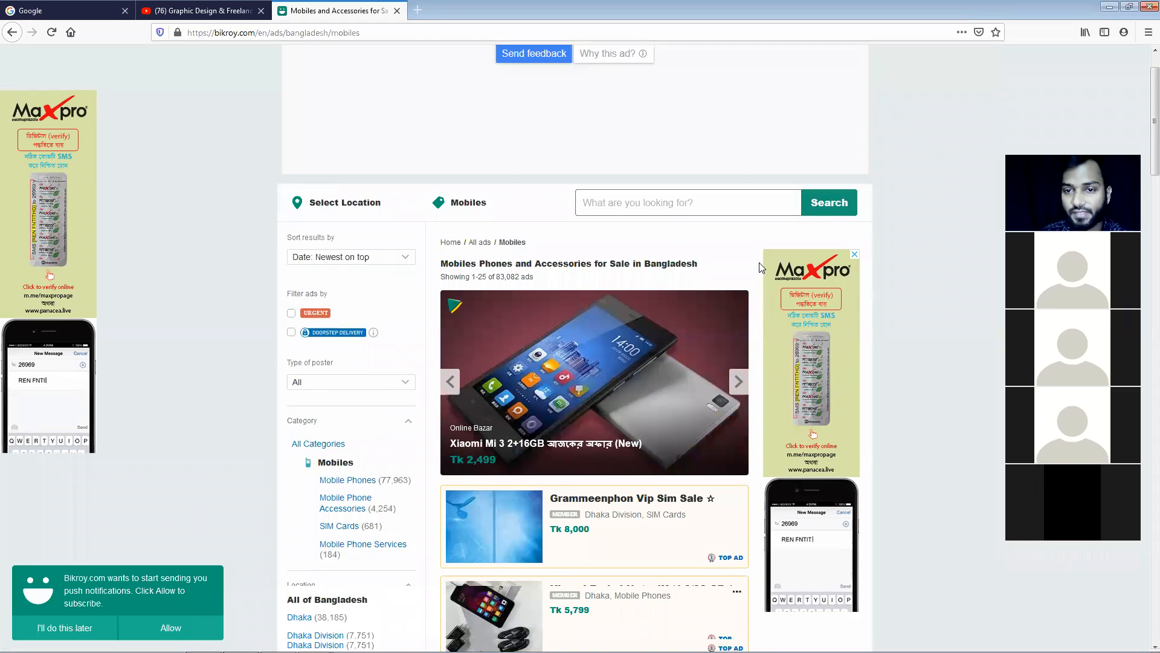
{"action": "scroll", "coordinate": [759, 262], "scroll_direction": "down", "scroll_amount": 2}
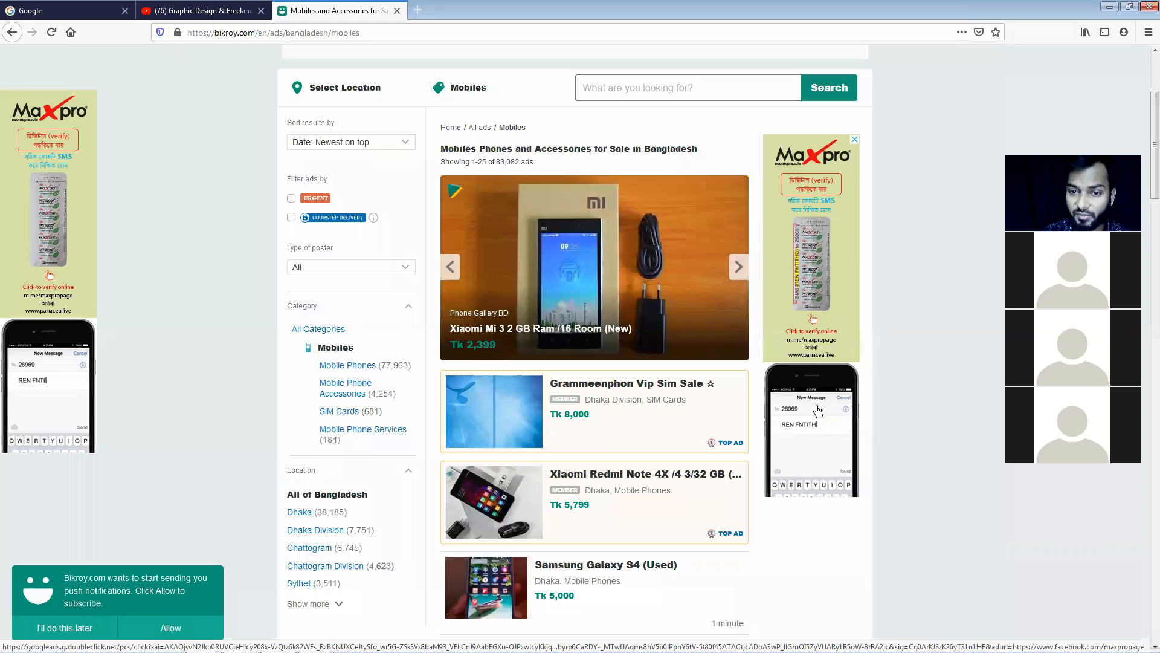
Open the Maxpro ad's linked page, return to the mobile listings and close the Maxpro ad beside them.
{"action": "left_click", "coordinate": [817, 140]}
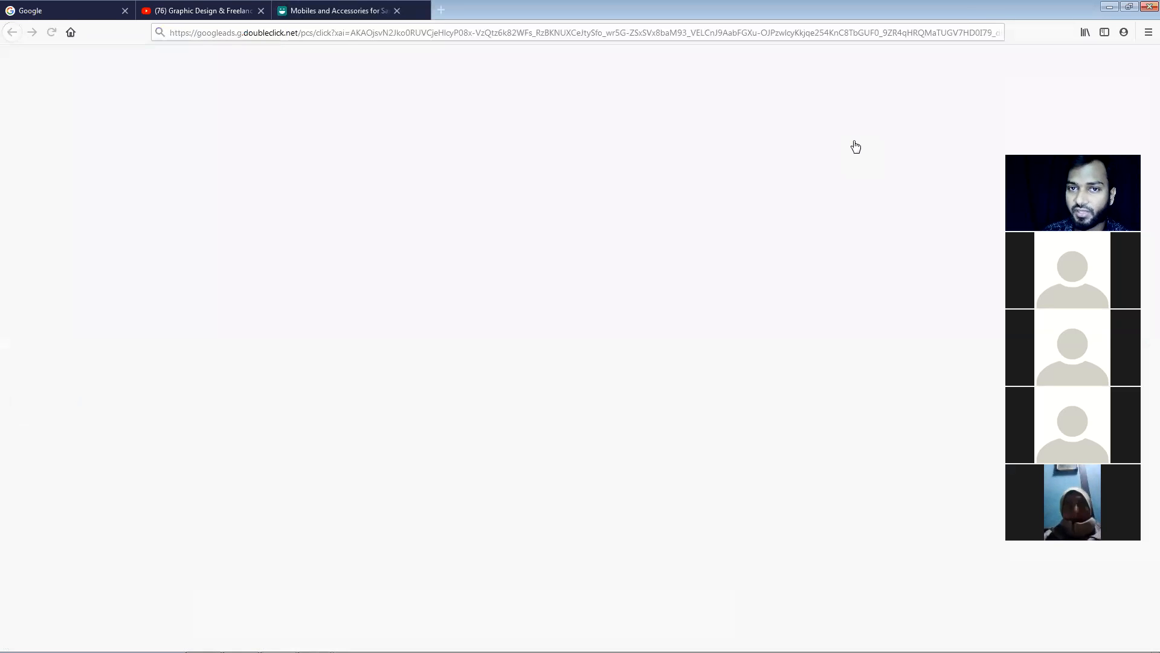
{"action": "left_click", "coordinate": [336, 10]}
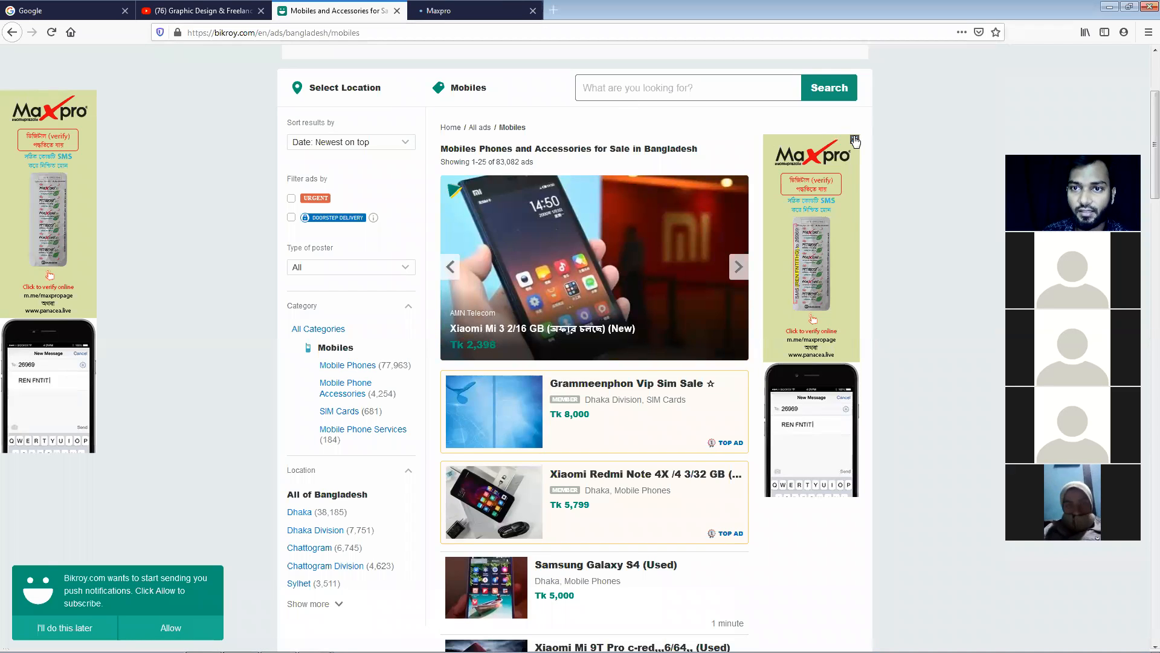
{"action": "left_click", "coordinate": [855, 141]}
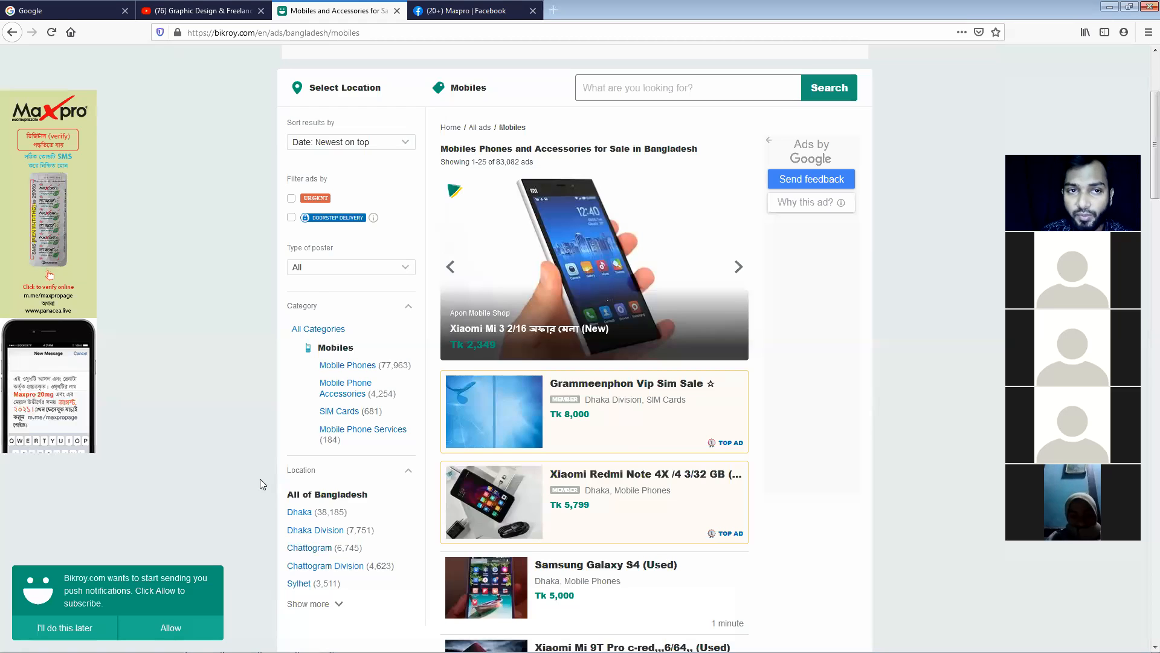
{"action": "scroll", "coordinate": [259, 477], "scroll_direction": "up", "scroll_amount": 3}
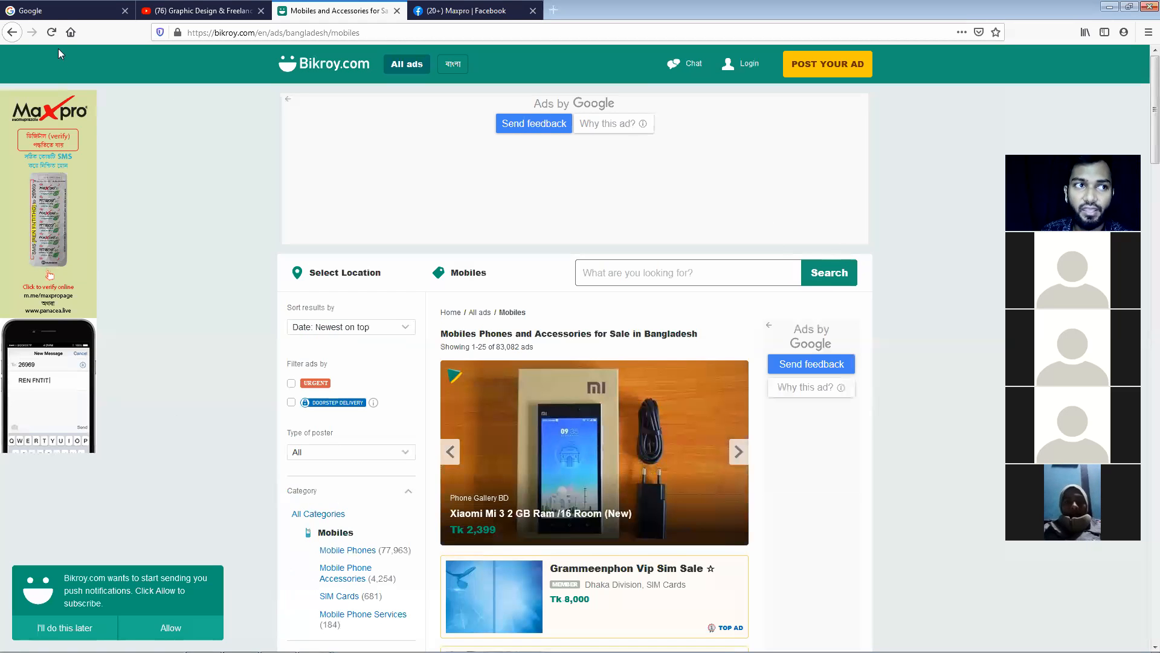
Close the banner ad on the Bikroy.com home page and reload the page.
{"action": "left_click", "coordinate": [12, 32]}
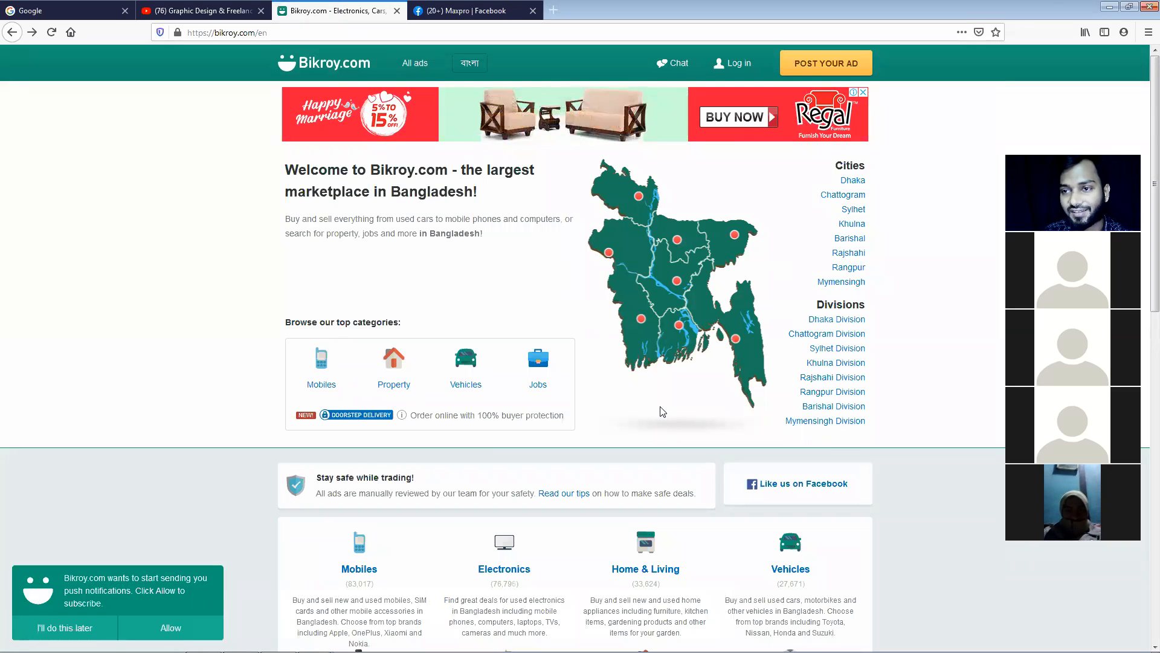
{"action": "left_click", "coordinate": [863, 92]}
{"action": "scroll", "coordinate": [645, 482], "scroll_direction": "down", "scroll_amount": 10}
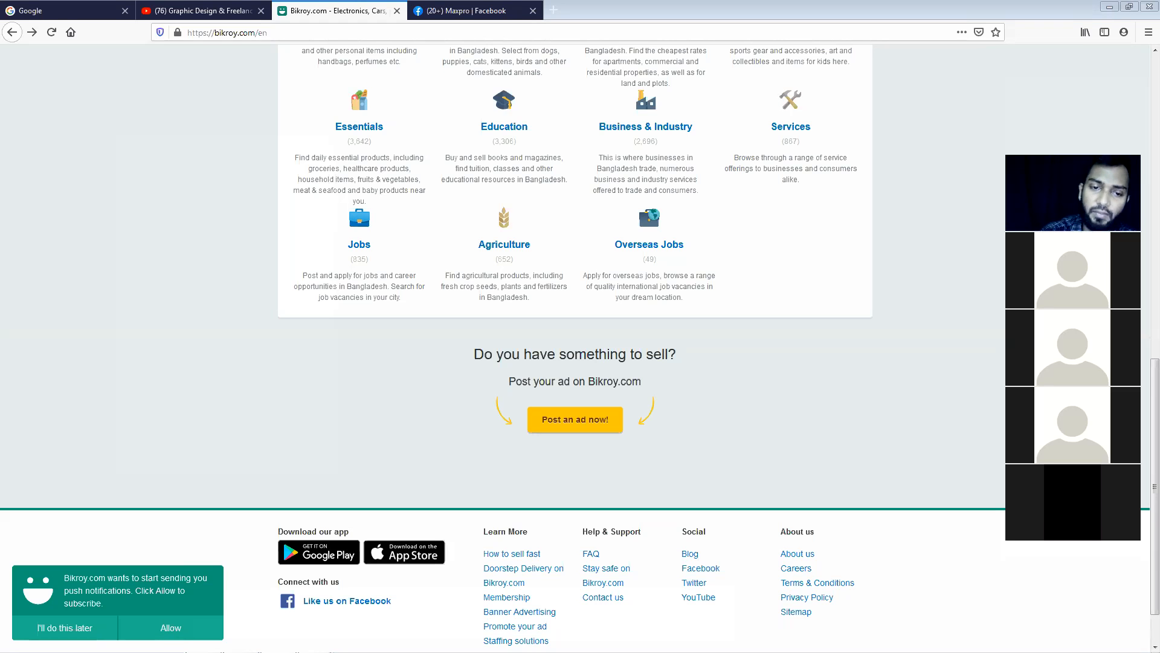
{"action": "scroll", "coordinate": [782, 406], "scroll_direction": "up", "scroll_amount": 15}
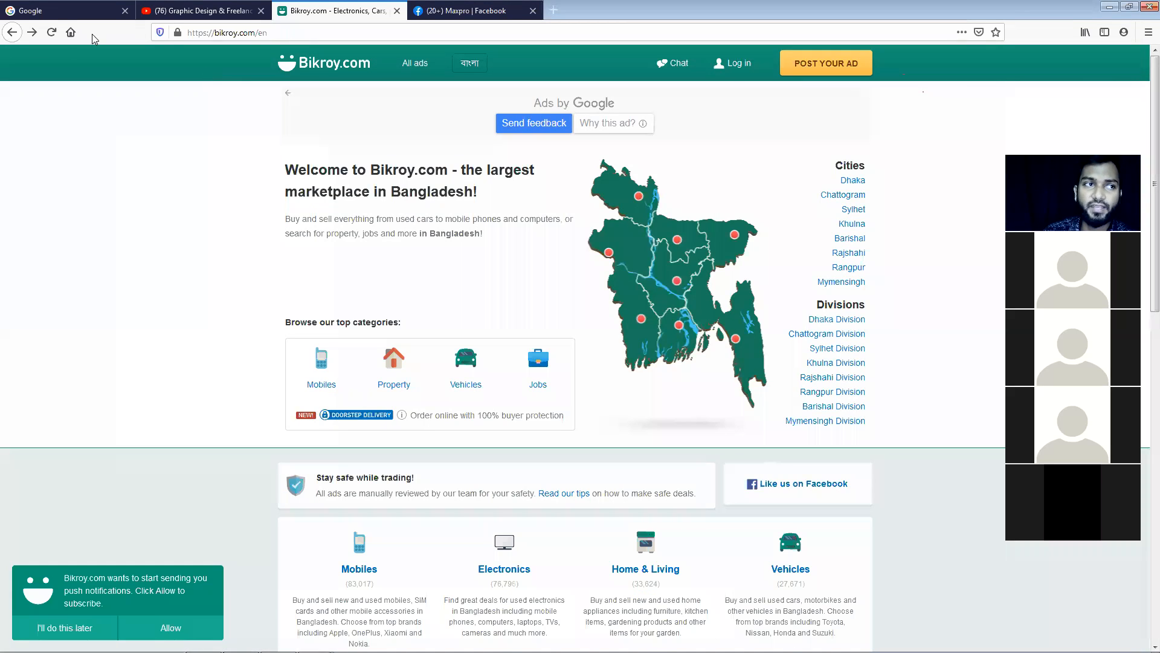
{"action": "left_click", "coordinate": [57, 34]}
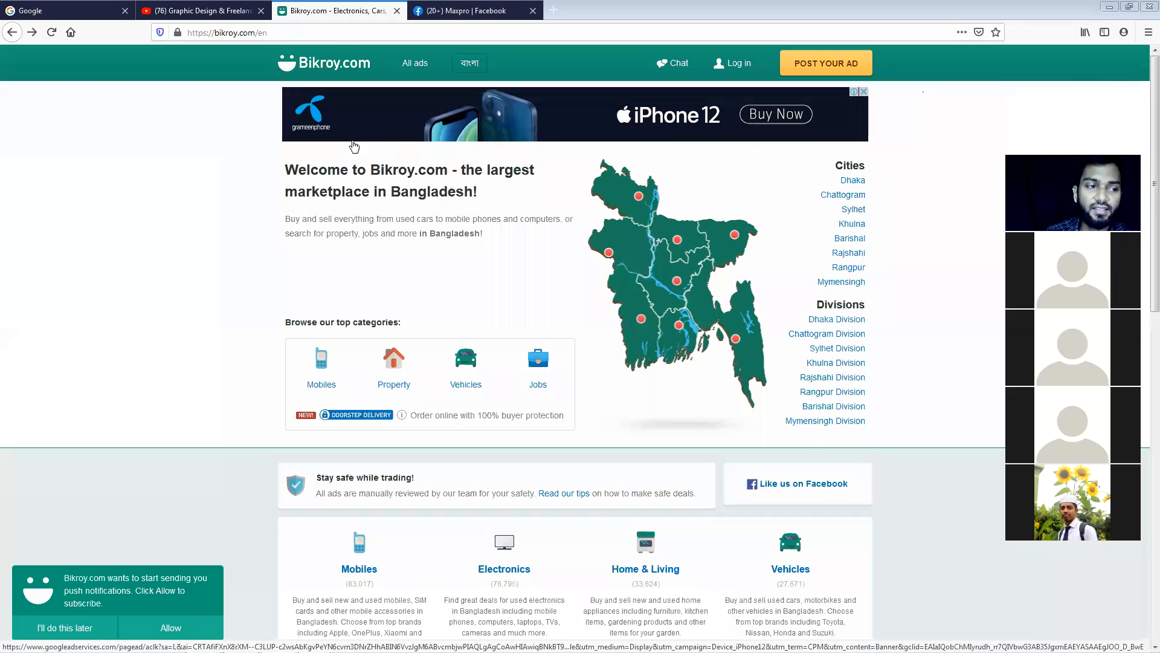
Open a new blank browser tab.
{"action": "left_click", "coordinate": [552, 12]}
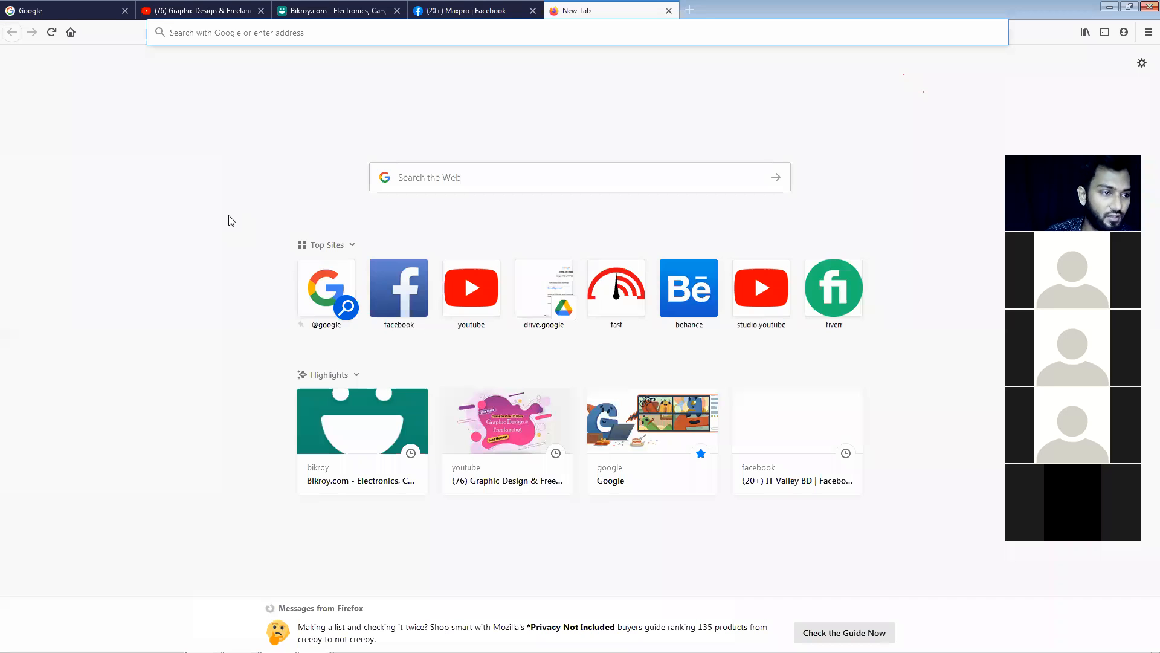
{"action": "key", "text": "alt+Tab"}
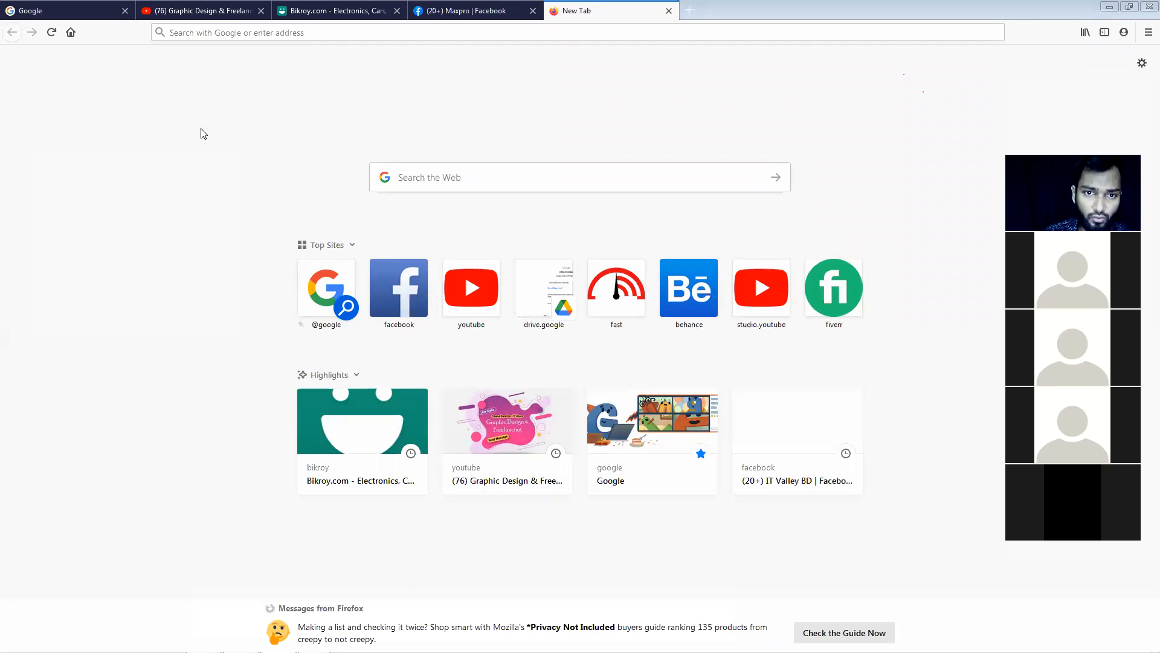
Show the Graphic Design & Freelancing Course Module video page on YouTube and highlight its web address.
{"action": "left_click", "coordinate": [214, 12]}
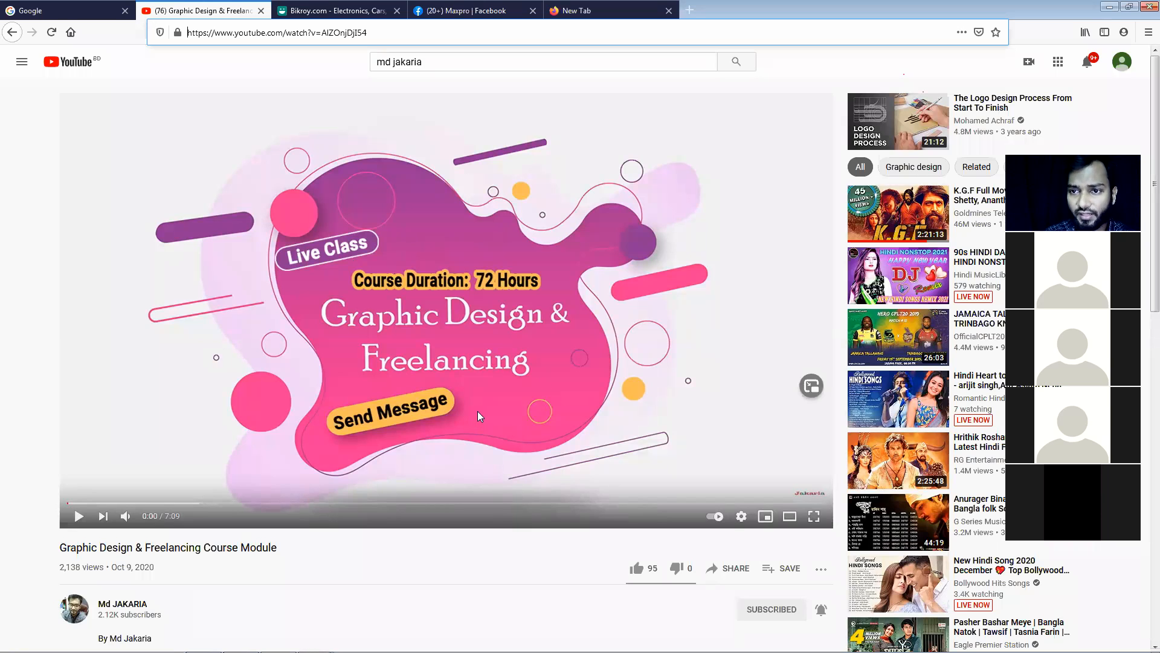
{"action": "double_click", "coordinate": [235, 34]}
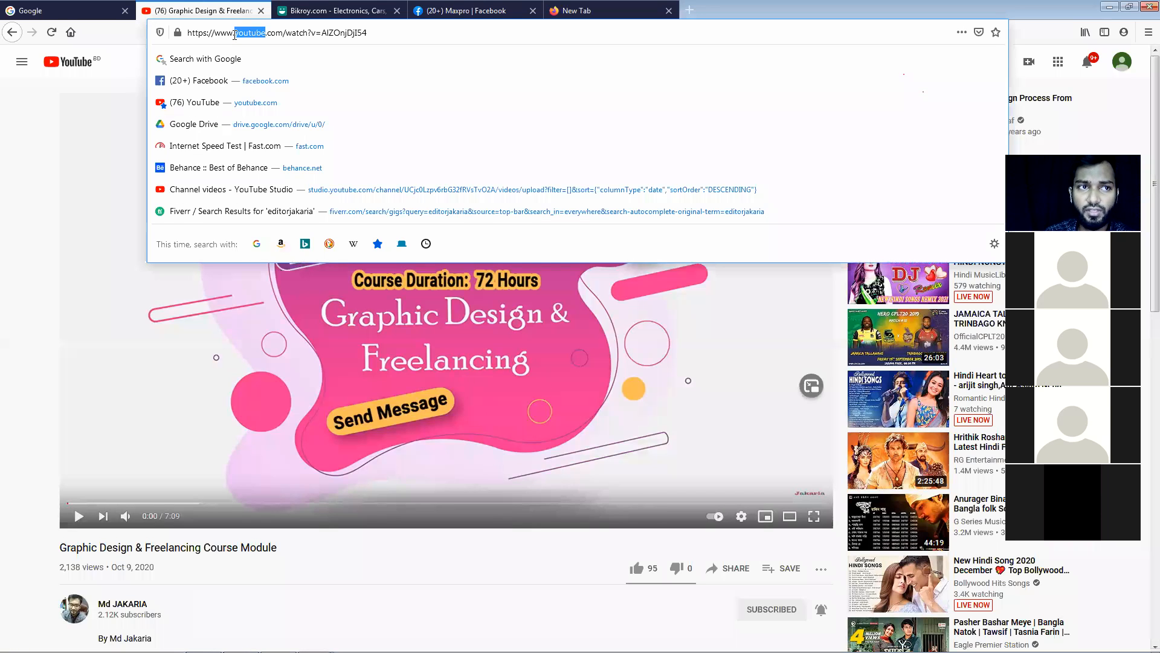
{"action": "left_click", "coordinate": [234, 33]}
{"action": "right_click", "coordinate": [235, 34]}
{"action": "left_click", "coordinate": [267, 80]}
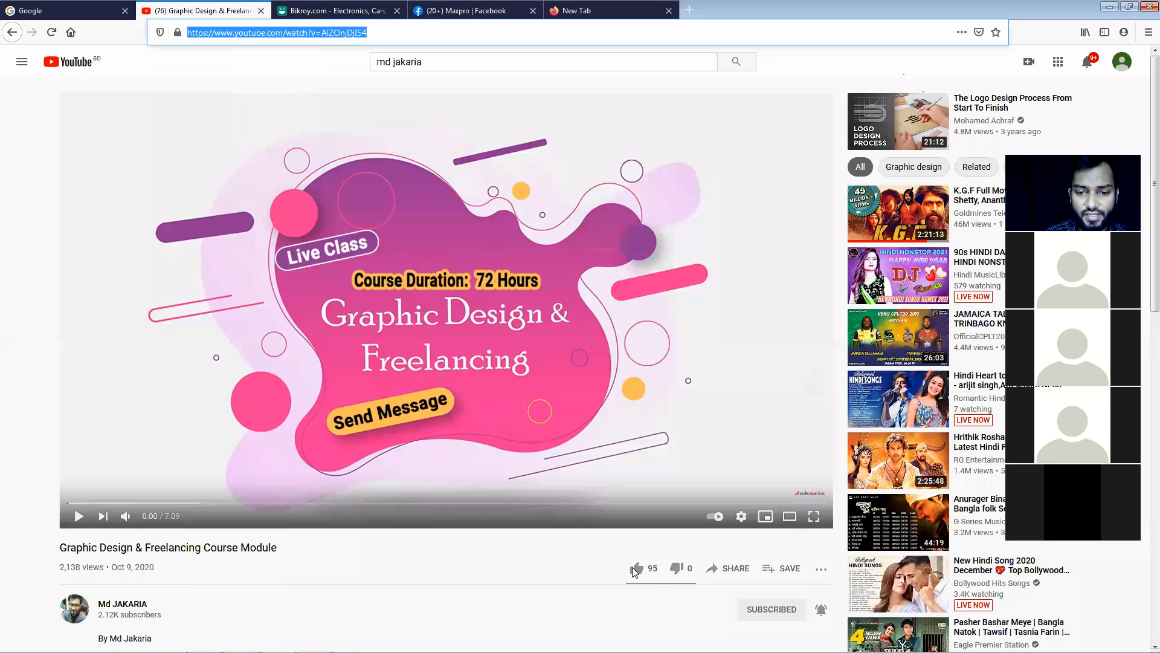
{"action": "left_click", "coordinate": [279, 456]}
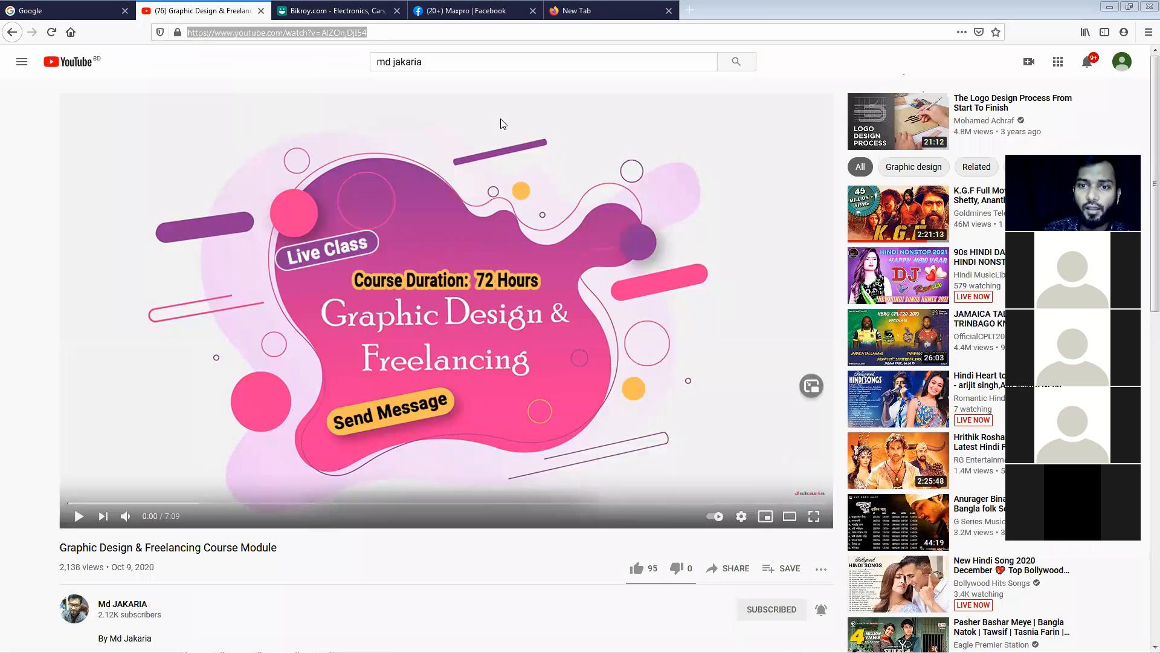
Examine the Bikroy.com home page and the full page of listings in its Mobiles category.
{"action": "left_click", "coordinate": [338, 11]}
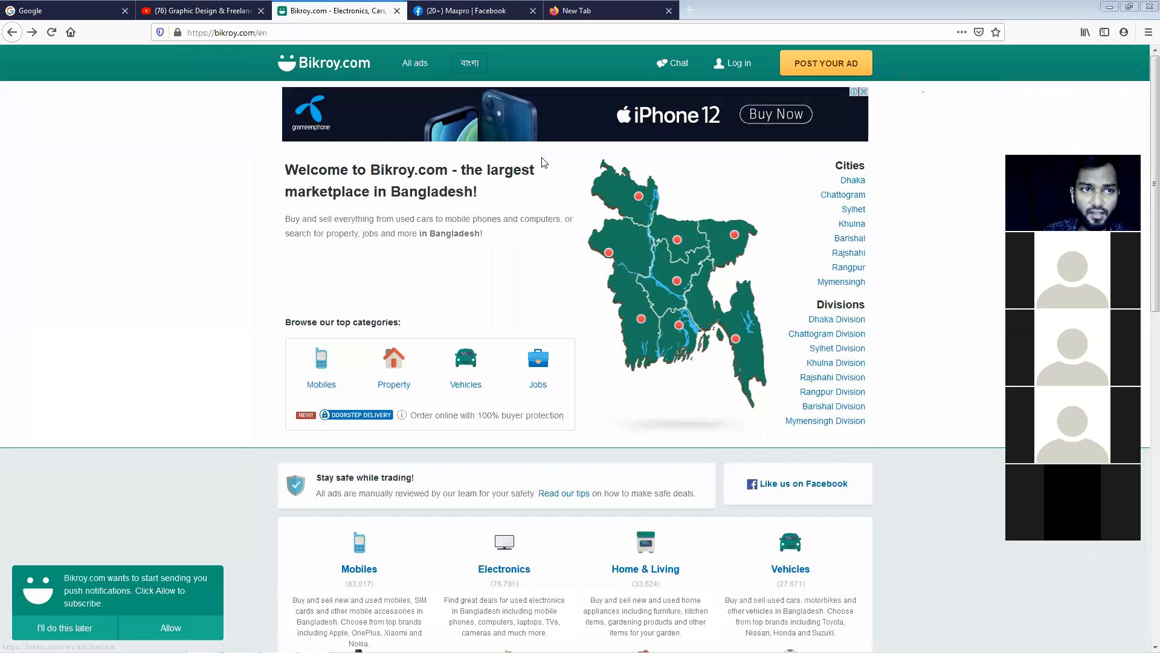
{"action": "scroll", "coordinate": [728, 234], "scroll_direction": "down", "scroll_amount": 9}
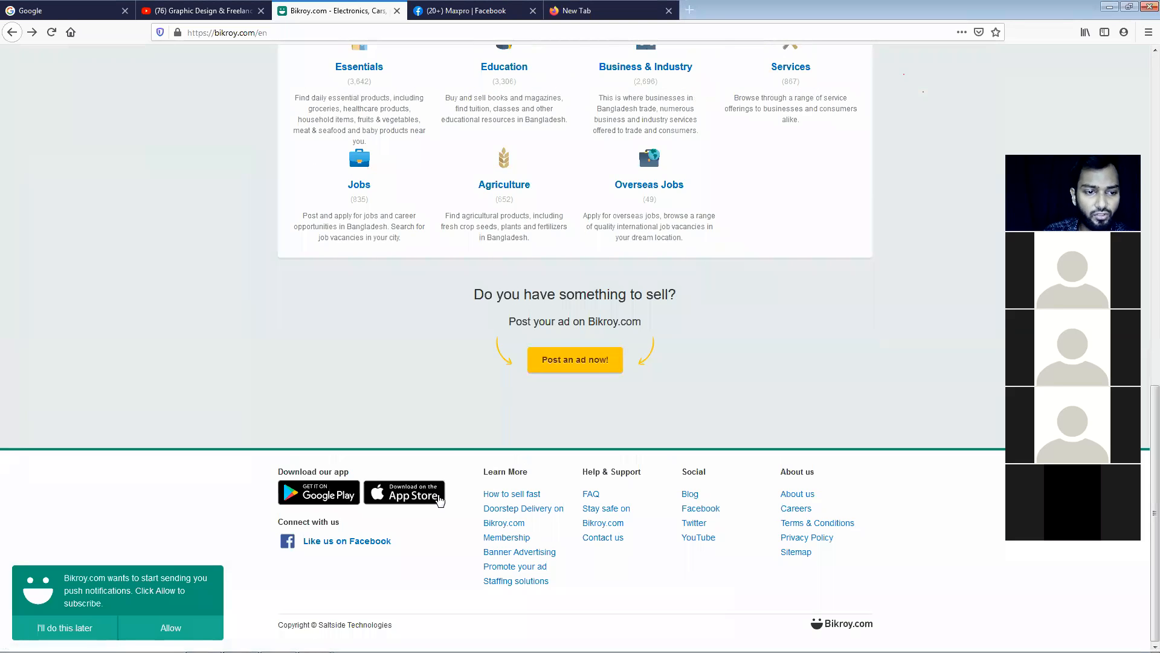
{"action": "scroll", "coordinate": [436, 423], "scroll_direction": "up", "scroll_amount": 10}
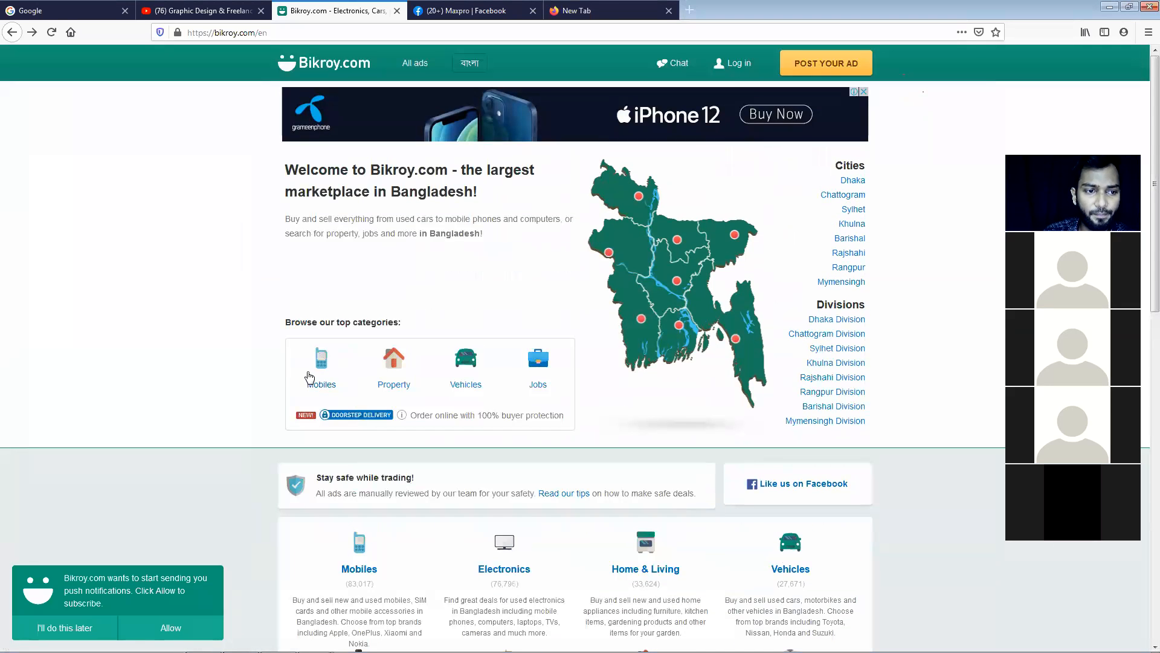
{"action": "left_click", "coordinate": [310, 377]}
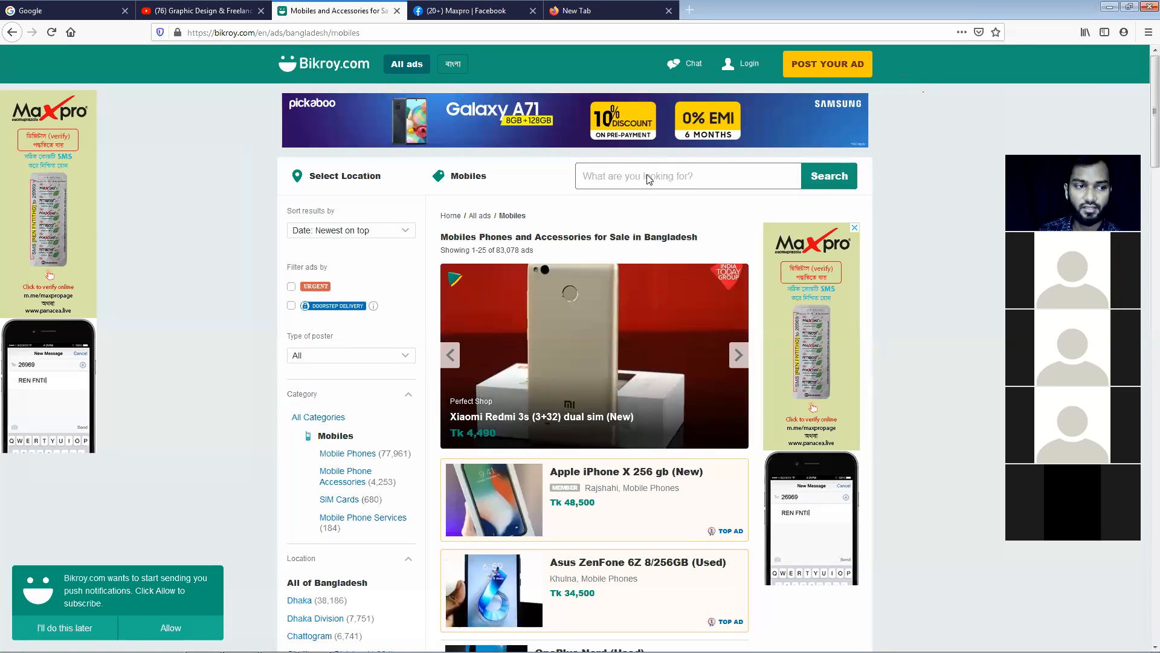
{"action": "scroll", "coordinate": [650, 178], "scroll_direction": "down", "scroll_amount": 2}
{"action": "scroll", "coordinate": [632, 185], "scroll_direction": "down", "scroll_amount": 15}
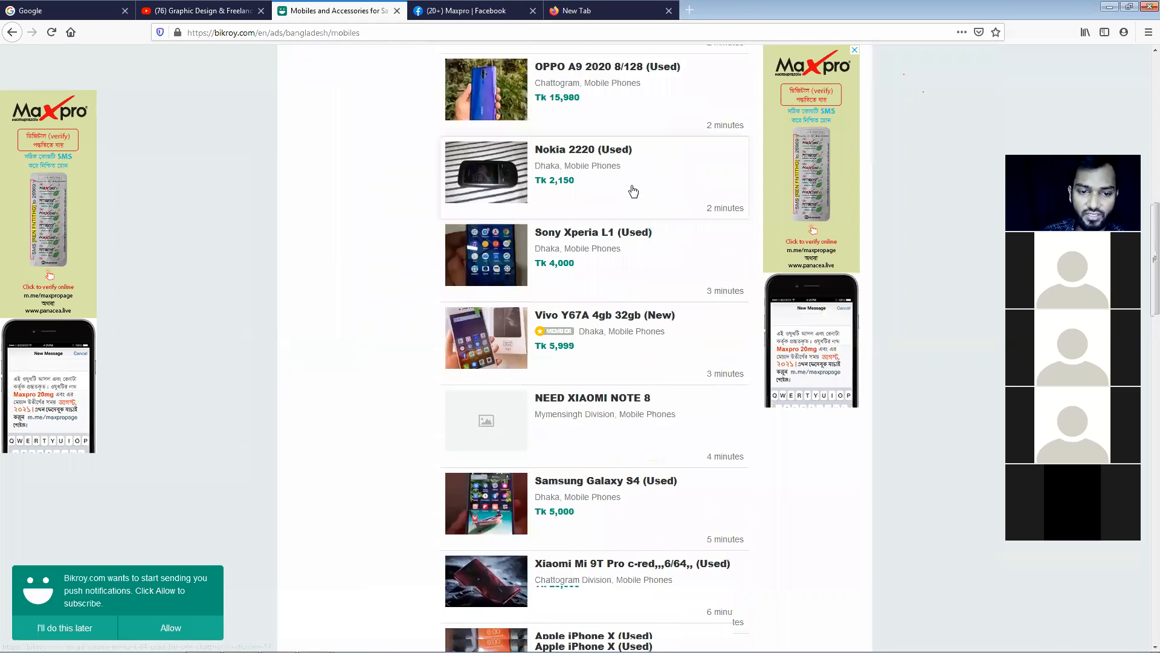
{"action": "scroll", "coordinate": [663, 339], "scroll_direction": "down", "scroll_amount": 20}
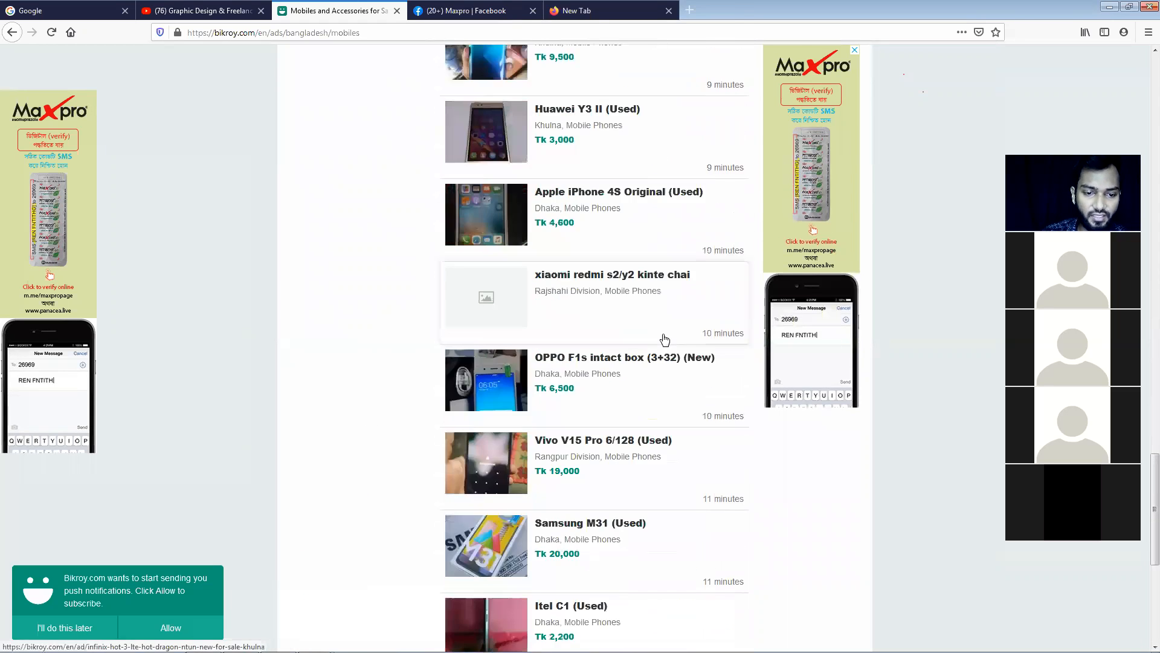
{"action": "scroll", "coordinate": [825, 336], "scroll_direction": "up", "scroll_amount": 4}
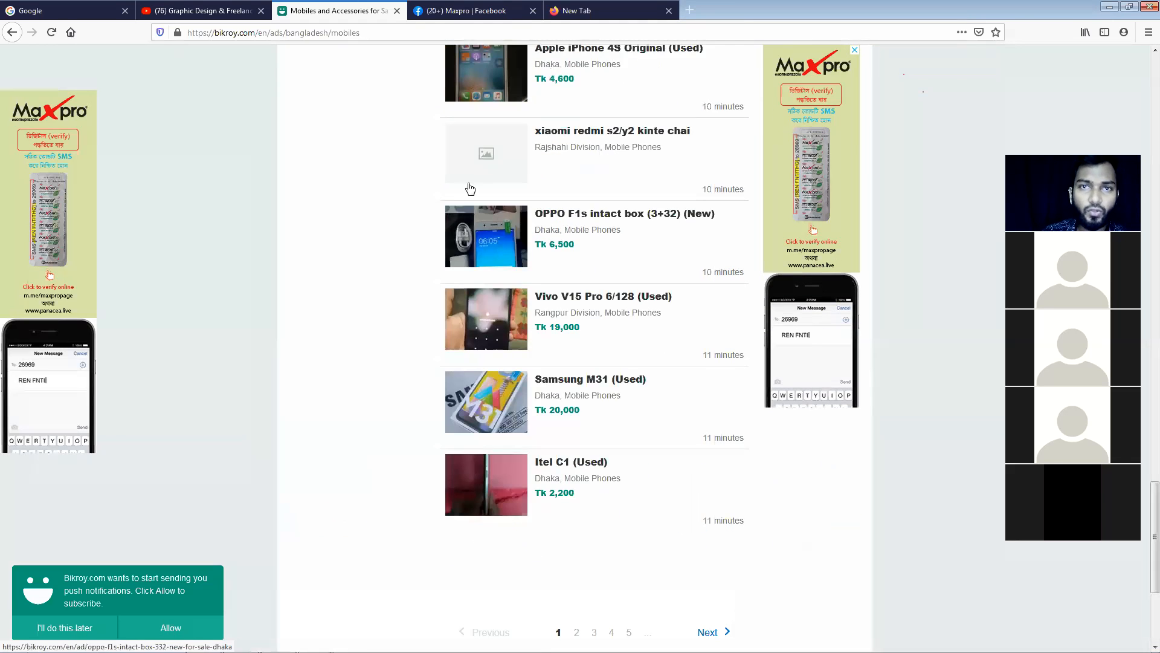
Search Google Images for "web banner design" from the blank tab and preview the "Make a Creative Web Banner AD Design" result.
{"action": "left_click", "coordinate": [589, 12]}
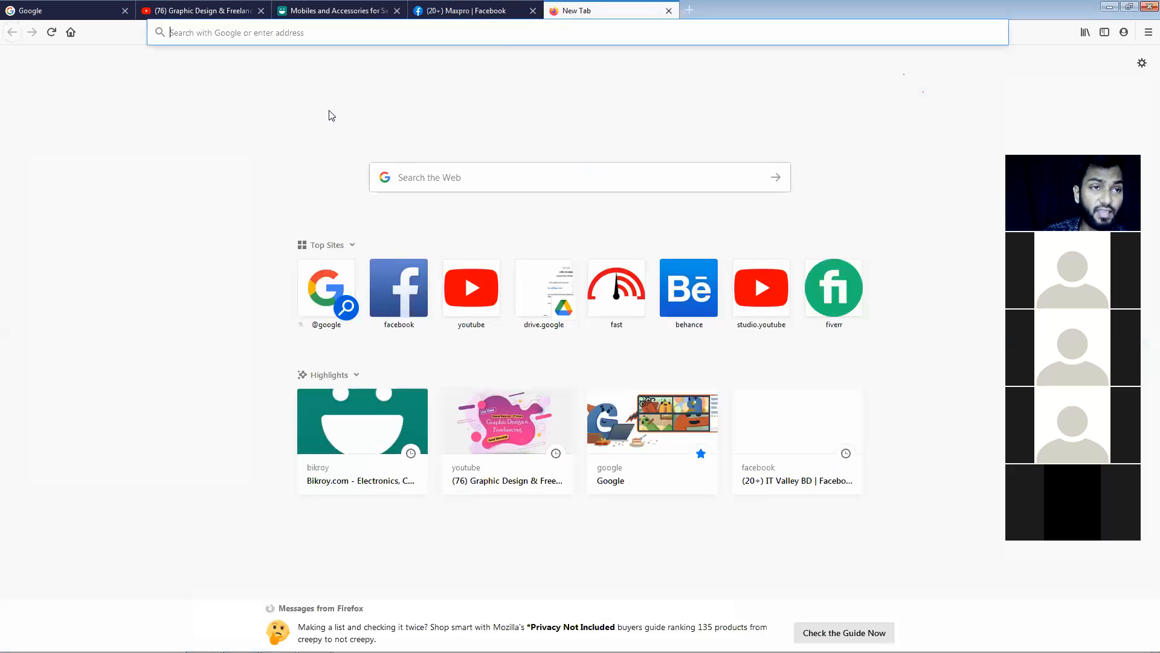
{"action": "type", "text": "we"}
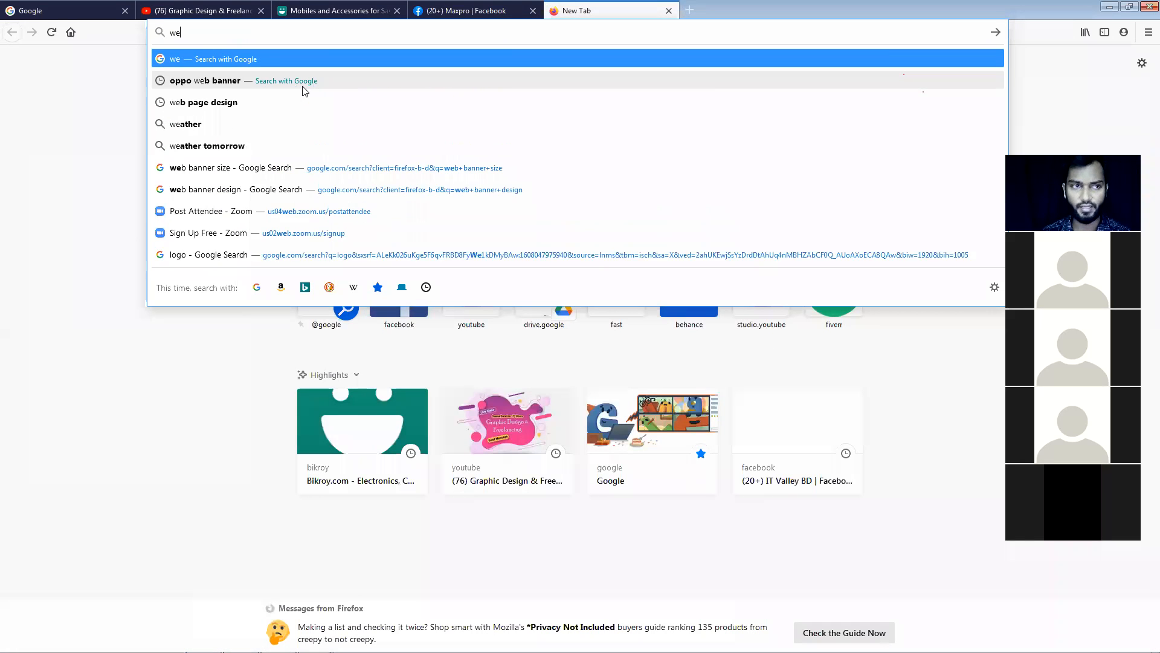
{"action": "type", "text": "b banner"}
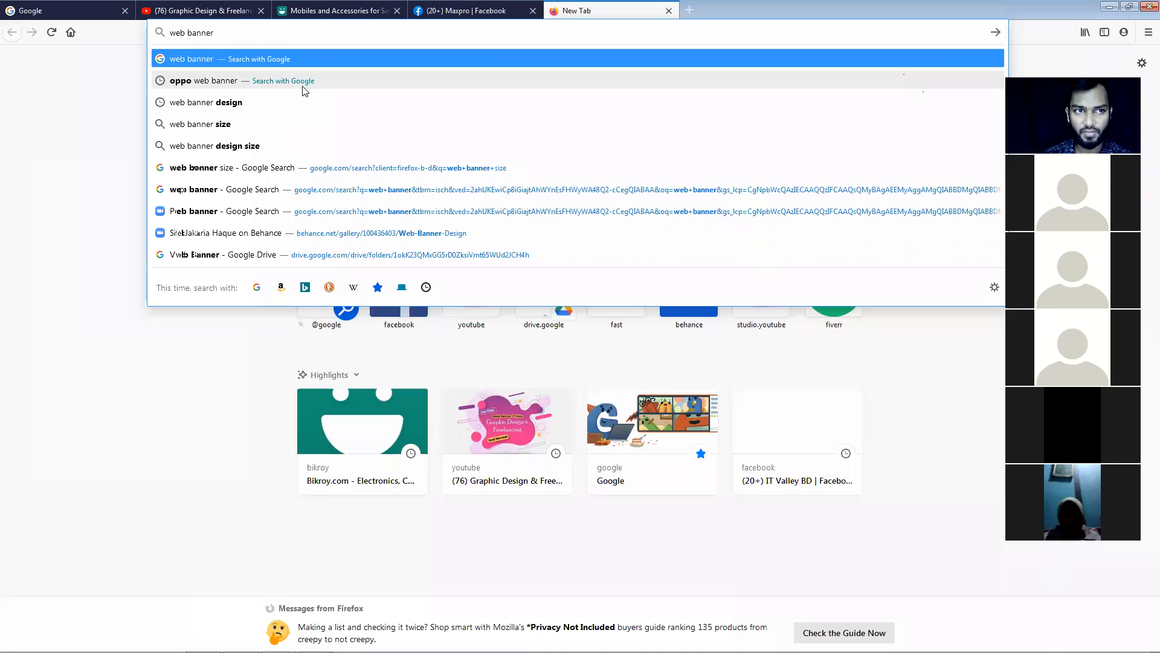
{"action": "key", "text": "Down"}
{"action": "key", "text": "Down"}
{"action": "key", "text": "Return"}
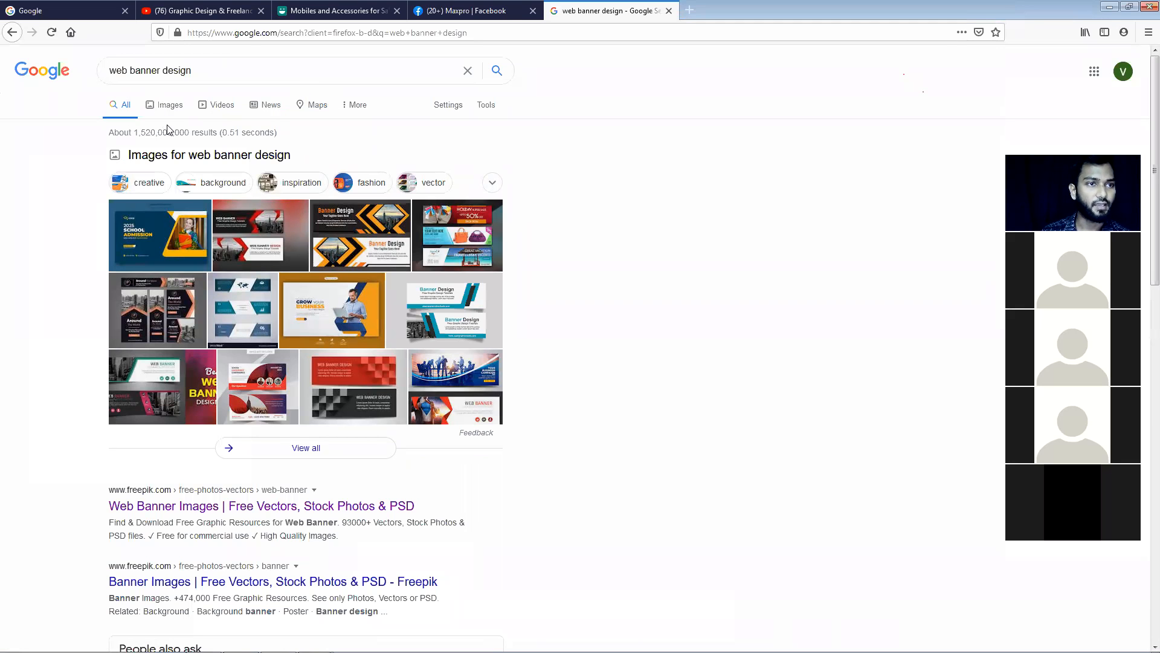
{"action": "left_click", "coordinate": [169, 104]}
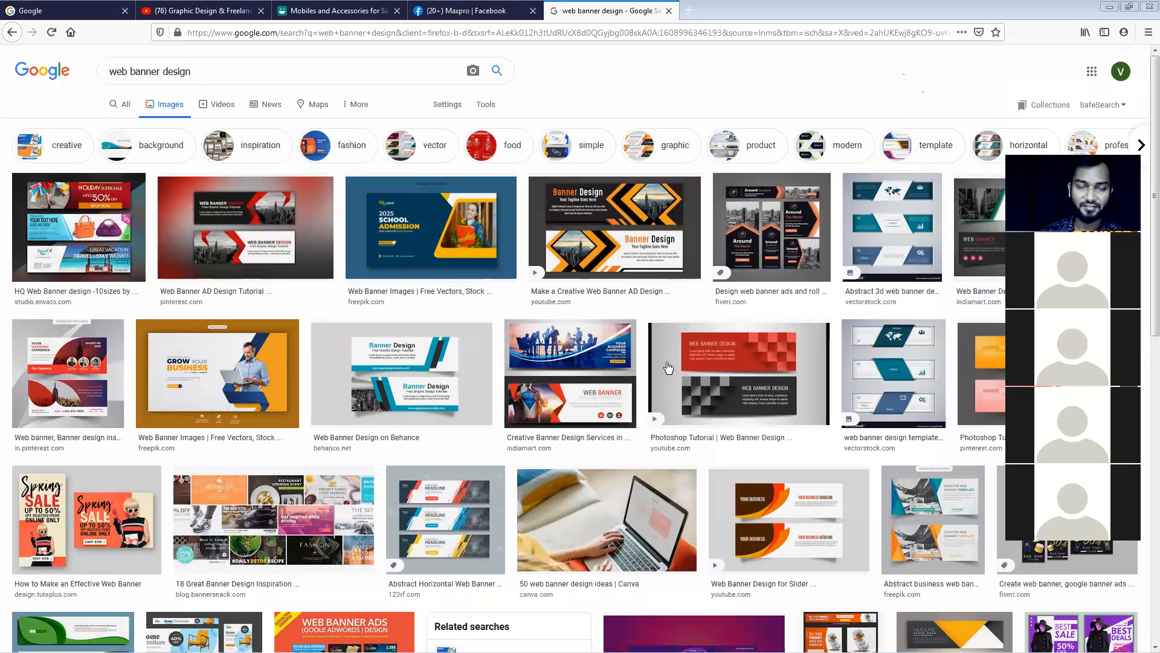
{"action": "left_click", "coordinate": [570, 247]}
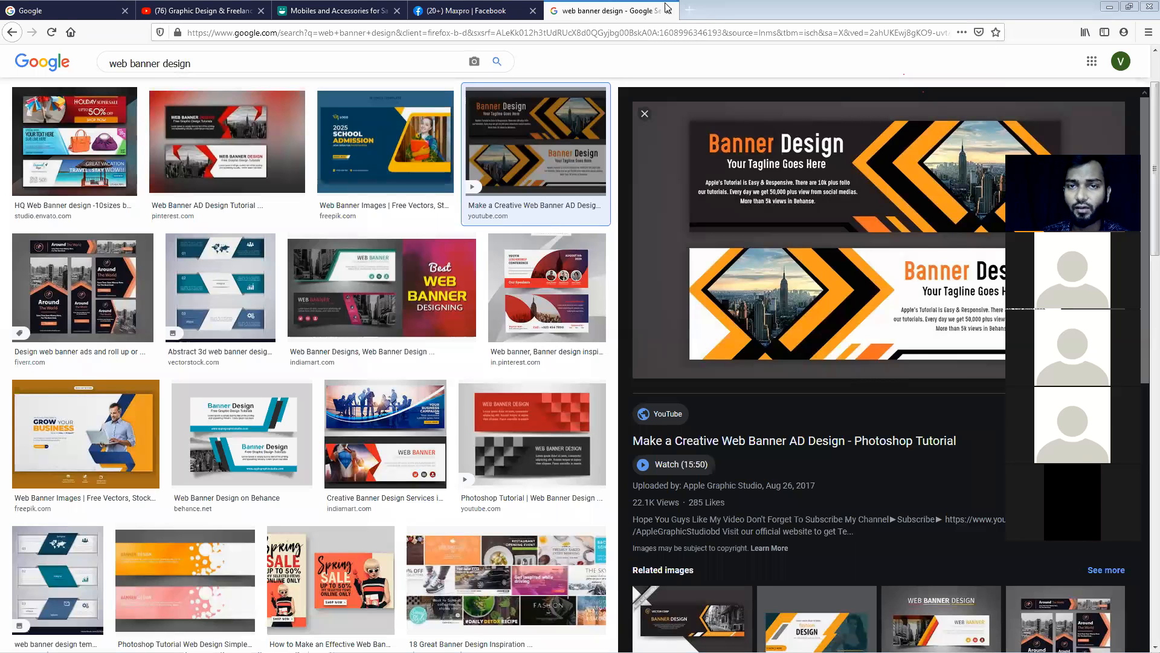
Search the web for "web banner design size" in a new browser tab.
{"action": "left_click", "coordinate": [693, 10]}
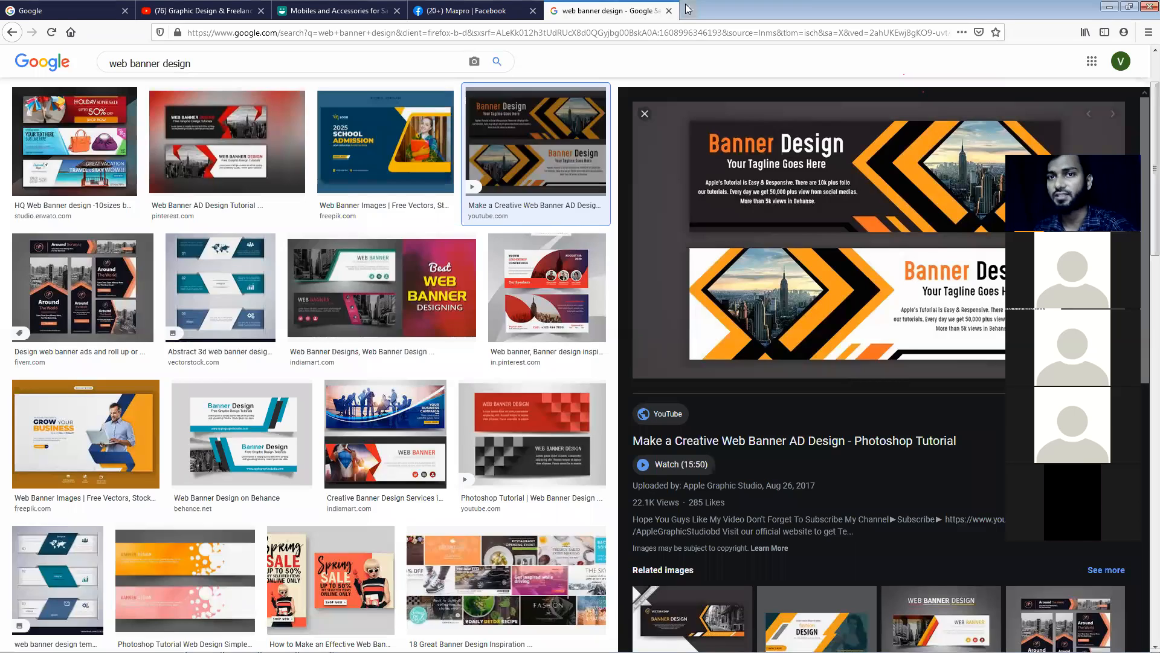
{"action": "left_click", "coordinate": [519, 176]}
{"action": "type", "text": "web"}
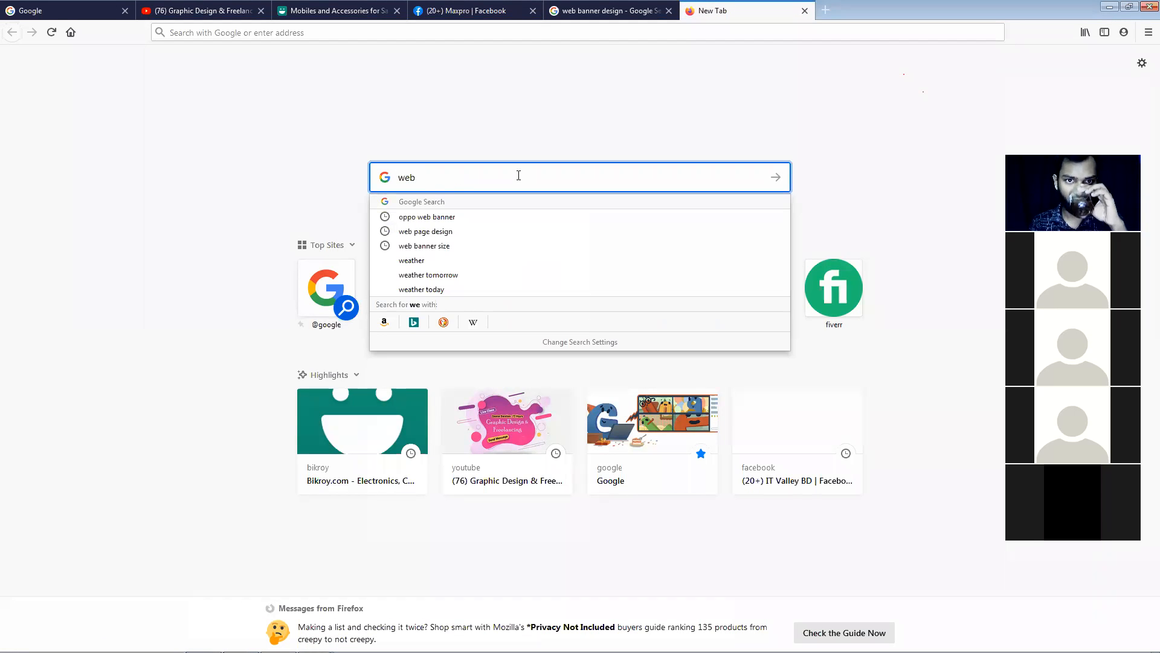
{"action": "type", "text": " ba"}
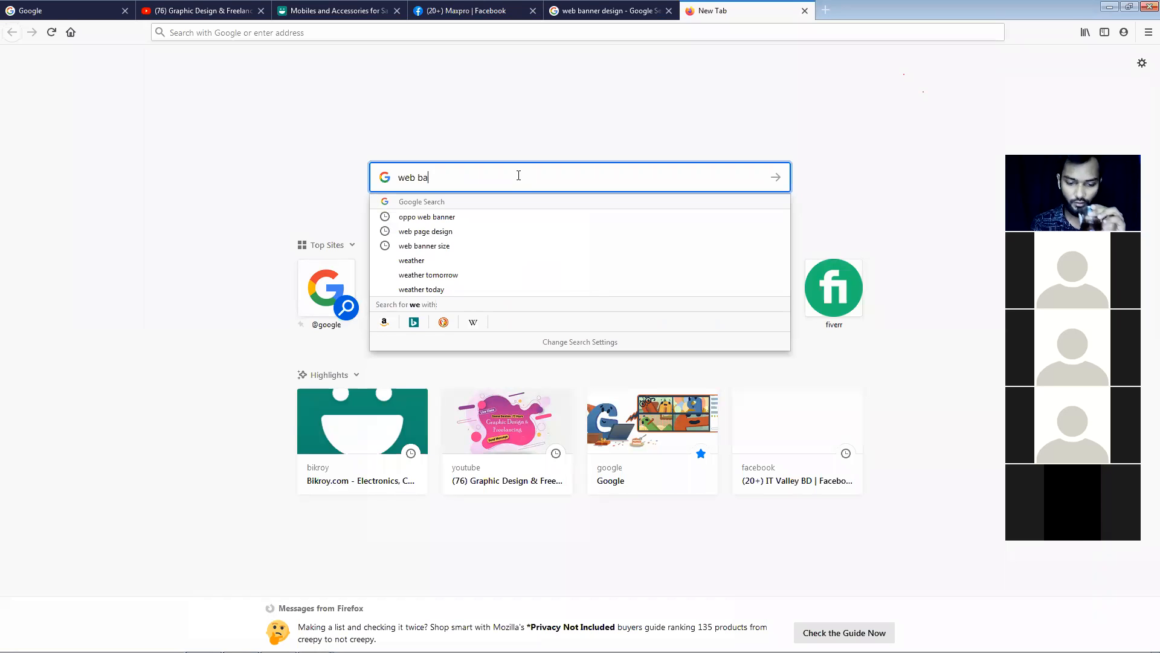
{"action": "type", "text": "nner de"}
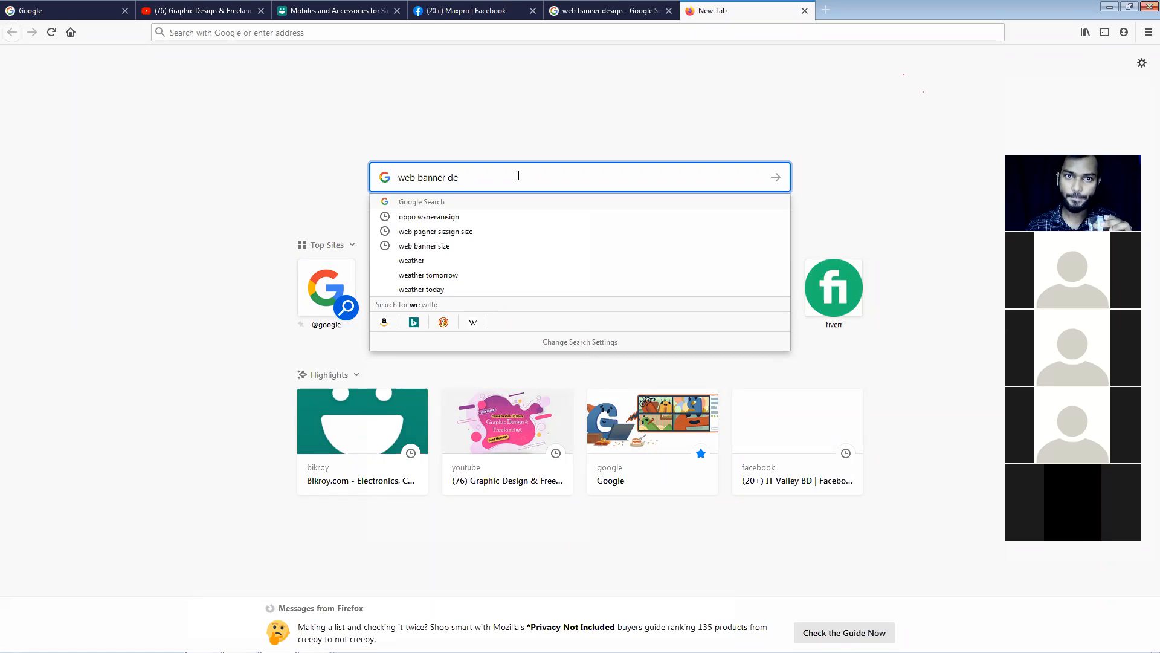
{"action": "left_click", "coordinate": [287, 223]}
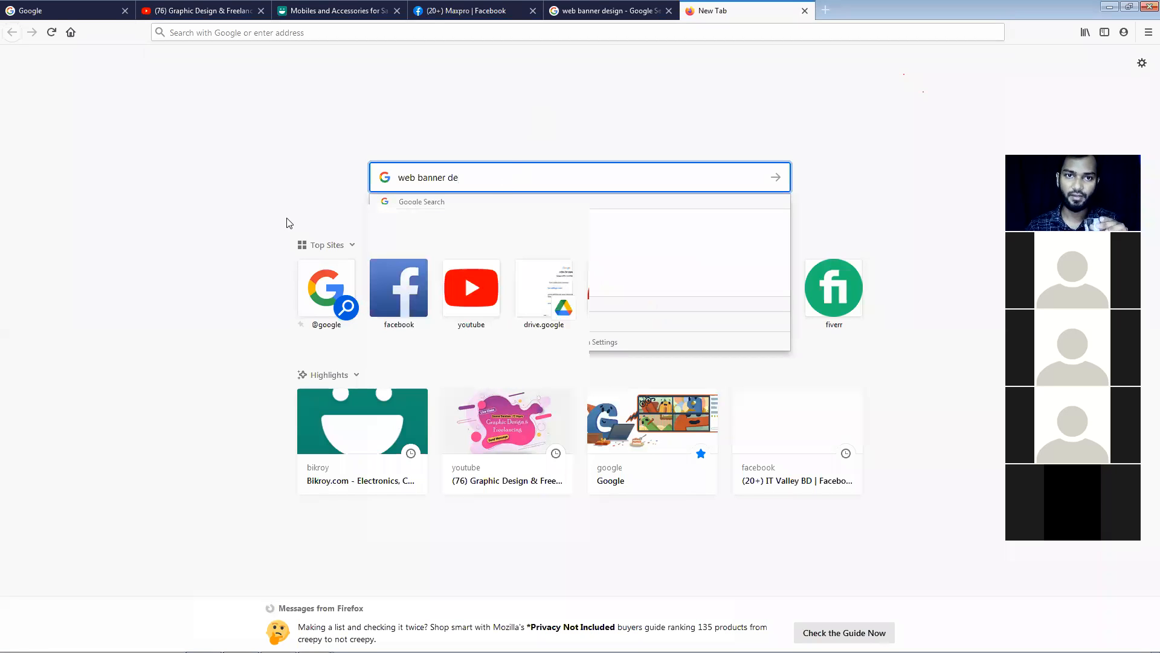
{"action": "type", "text": "sig"}
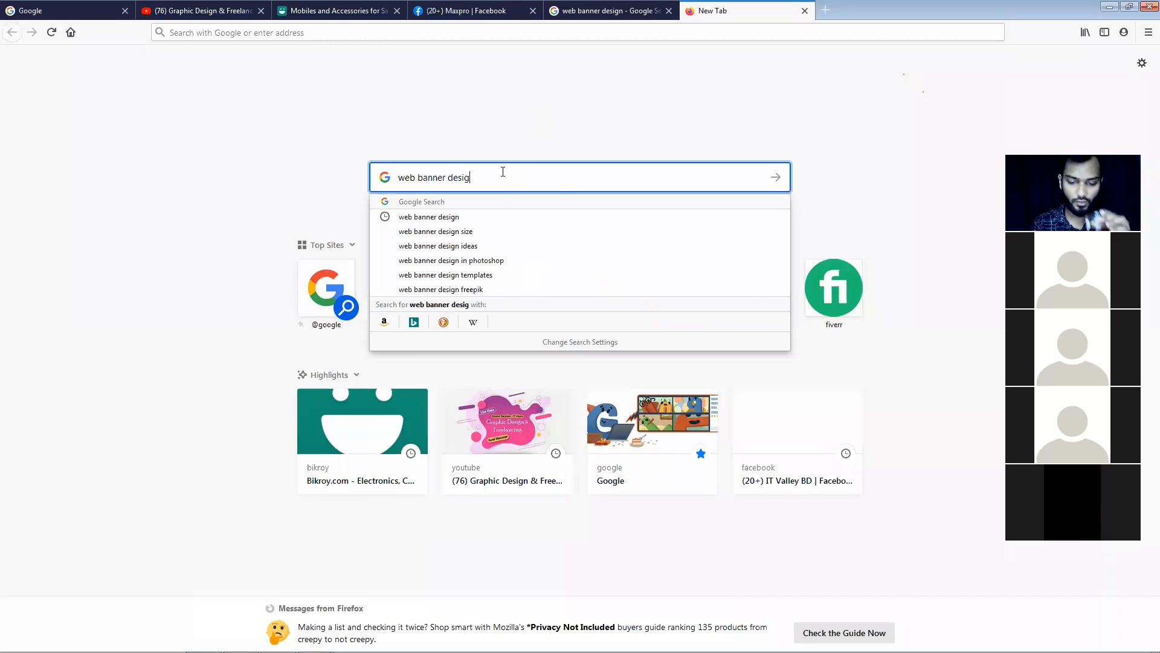
{"action": "type", "text": "n size"}
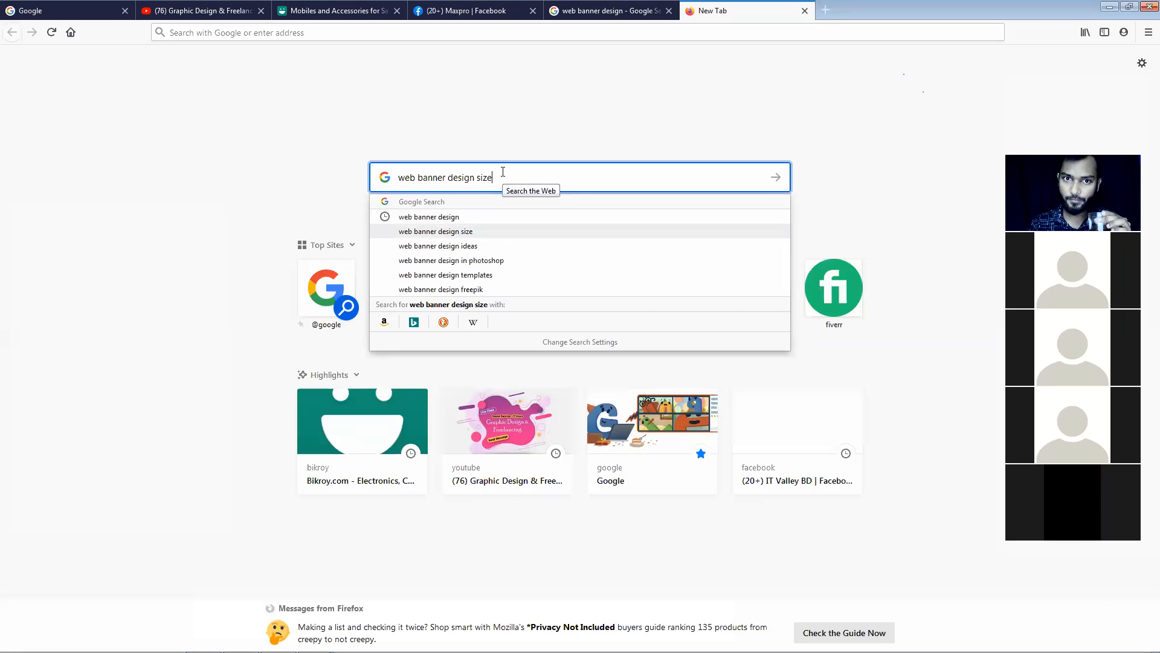
{"action": "key", "text": "Return"}
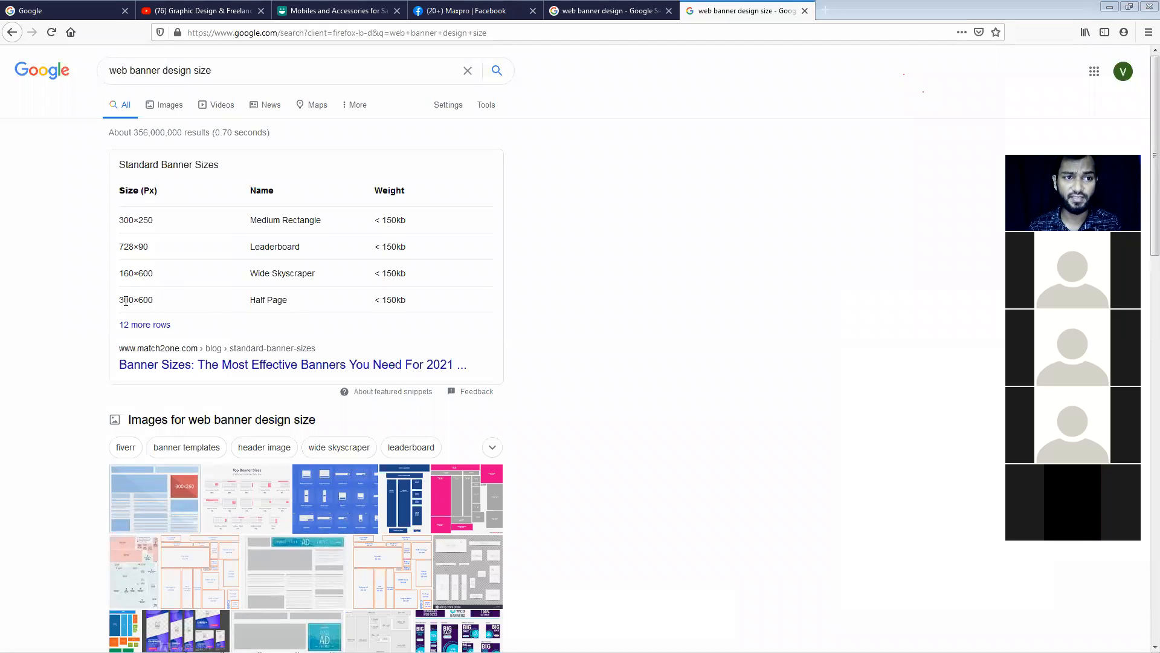
Highlight the pixel sizes in the Standard Banner Sizes table of the search results.
{"action": "left_click_drag", "start_coordinate": [167, 306], "coordinate": [119, 221]}
{"action": "left_click", "coordinate": [169, 221]}
{"action": "left_click", "coordinate": [170, 220]}
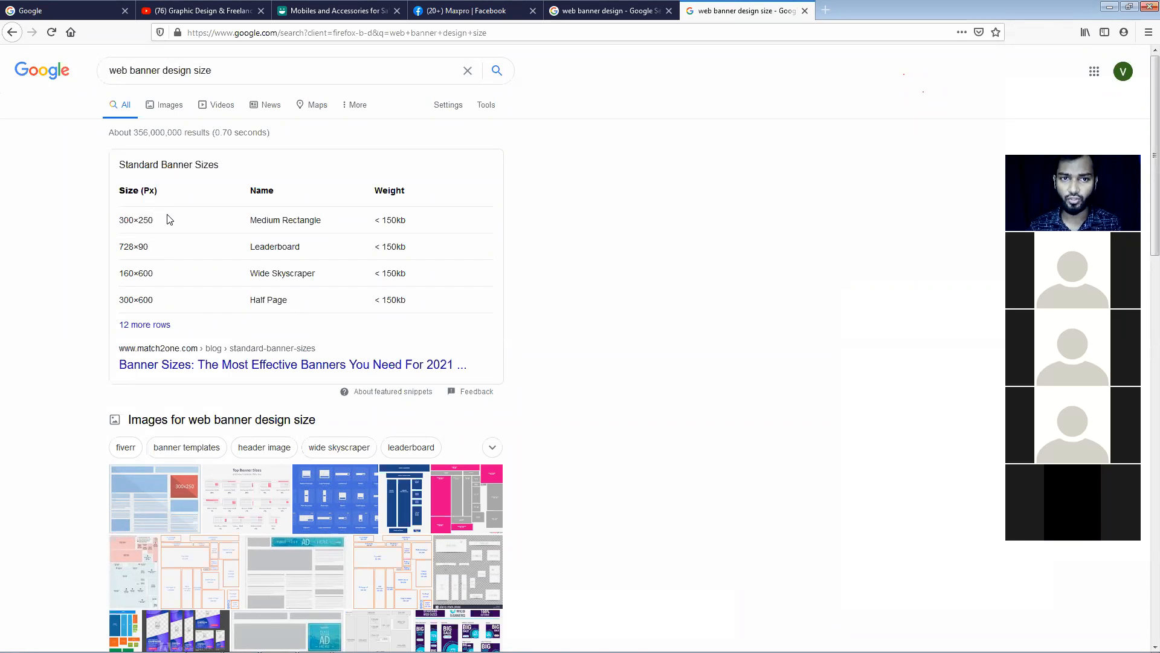
Show the image results for "web banner design size" and preview the Fiverr "design any size web banner, header, ads" image.
{"action": "left_click", "coordinate": [167, 109]}
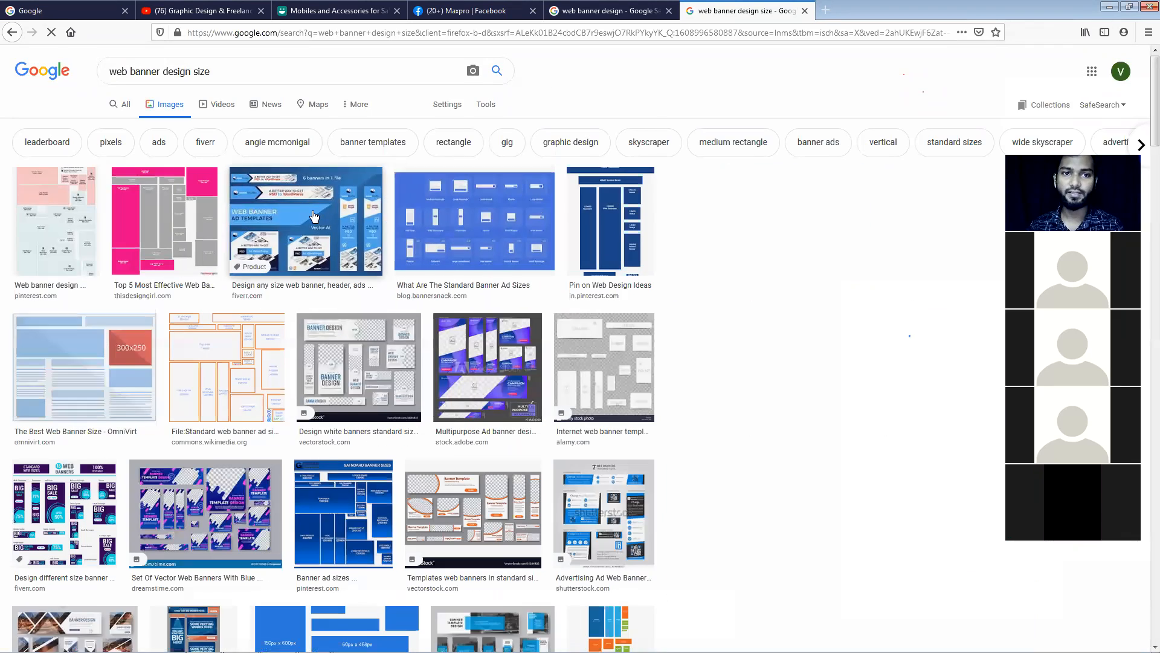
{"action": "left_click", "coordinate": [313, 216]}
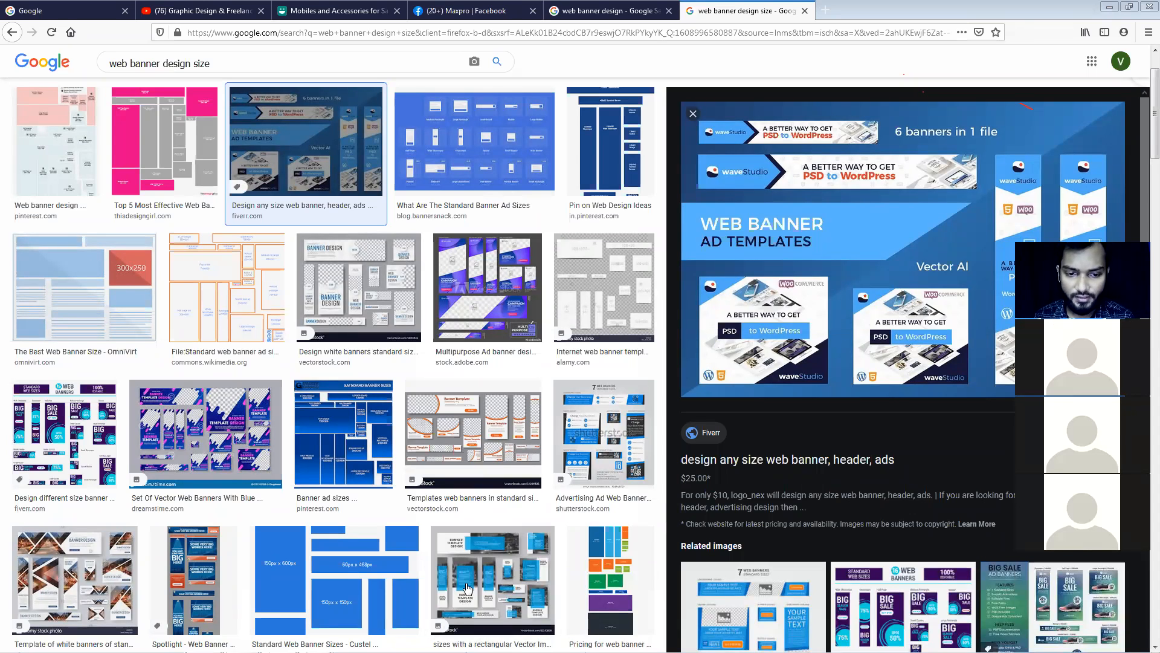
{"action": "left_click", "coordinate": [619, 31]}
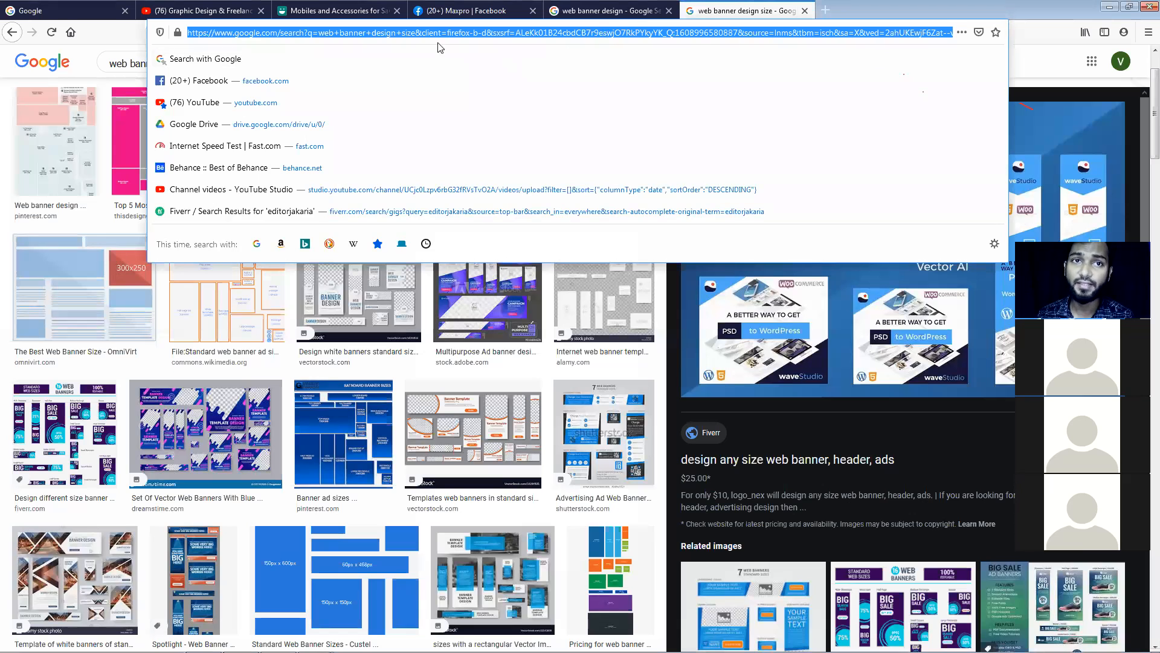
Examine the side and header banner ads on the Bikroy.com Mobiles page, going from the end of the listings up to the page header.
{"action": "left_click", "coordinate": [319, 7]}
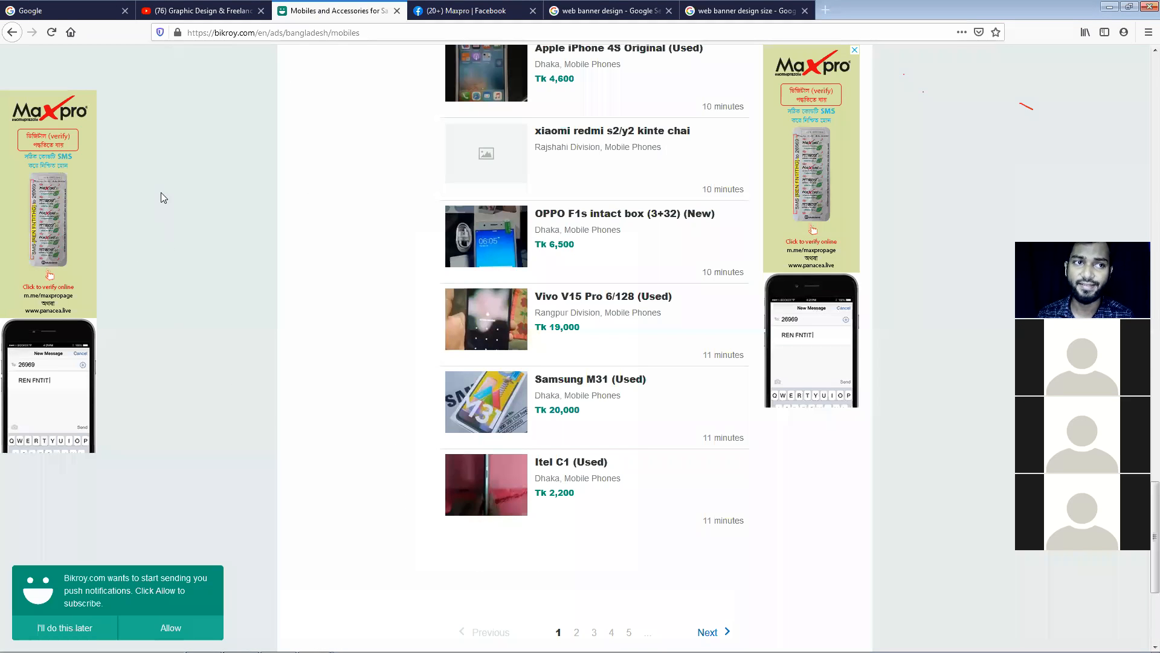
{"action": "scroll", "coordinate": [755, 198], "scroll_direction": "up", "scroll_amount": 5}
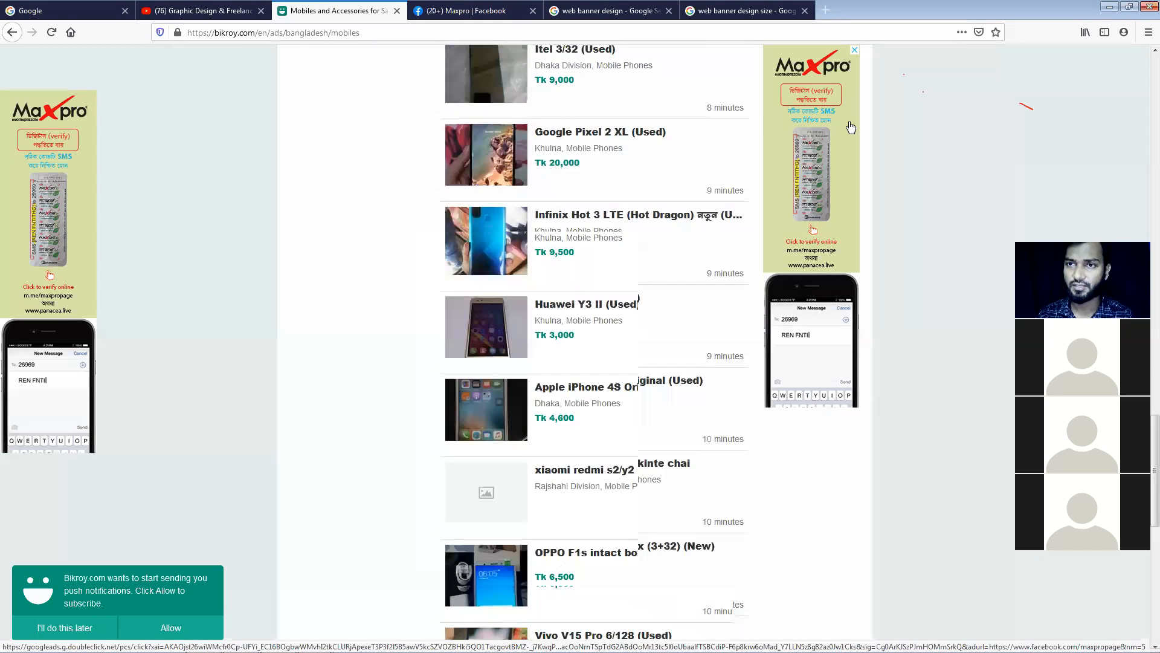
{"action": "scroll", "coordinate": [834, 346], "scroll_direction": "up", "scroll_amount": 15}
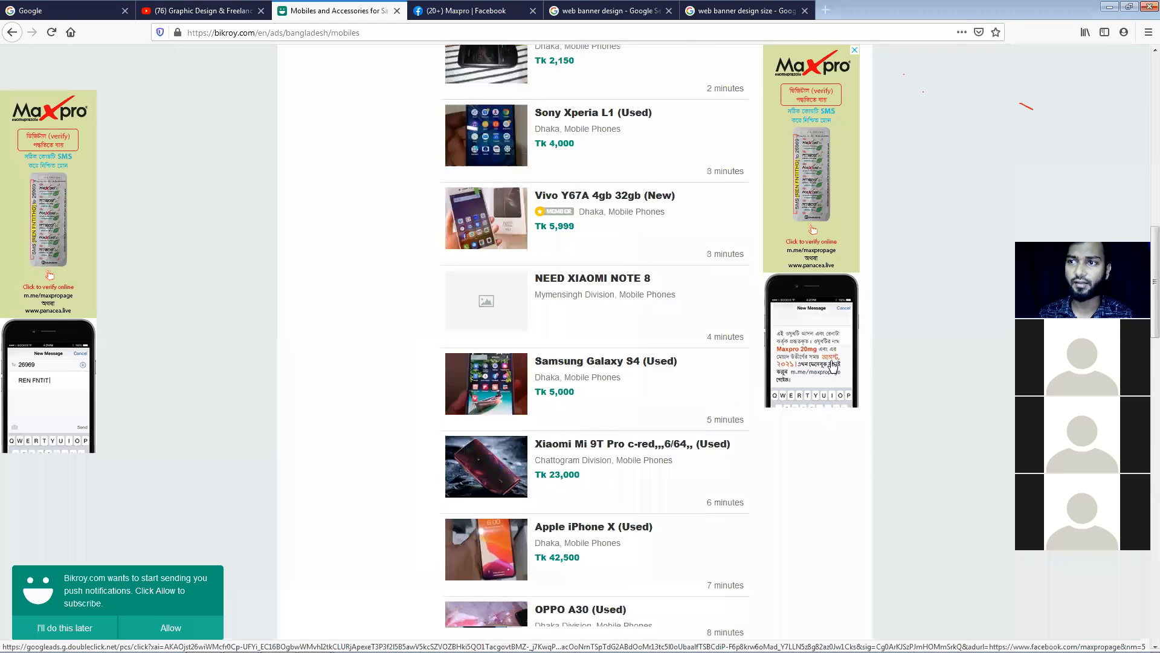
{"action": "scroll", "coordinate": [846, 373], "scroll_direction": "up", "scroll_amount": 10}
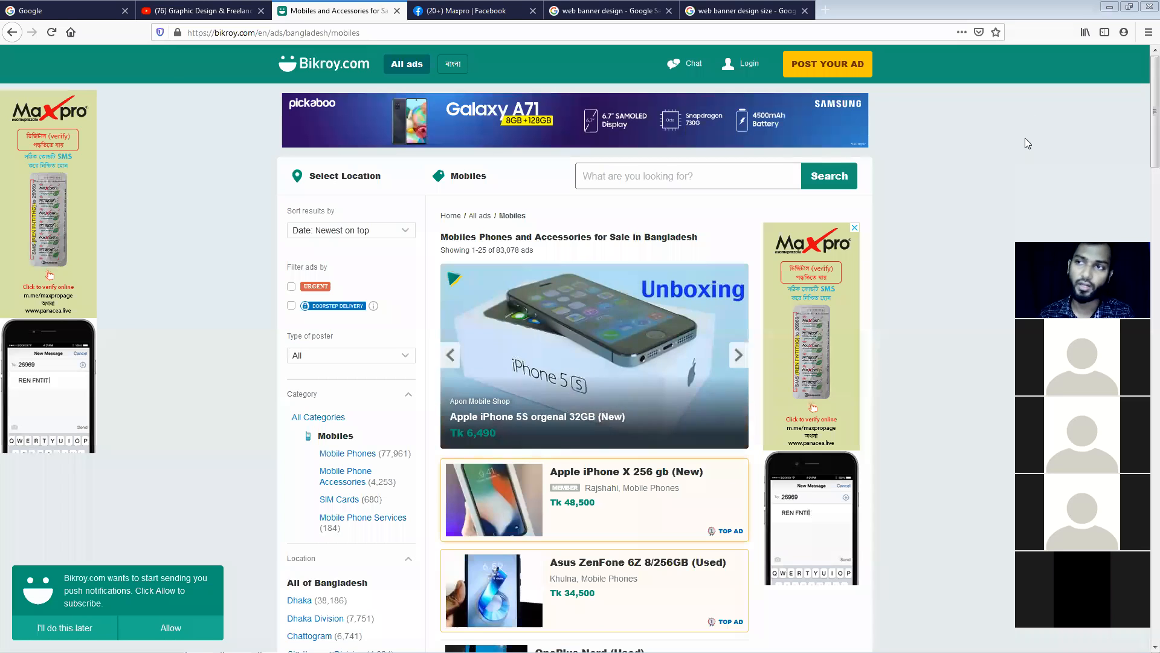
{"action": "left_click", "coordinate": [1108, 8]}
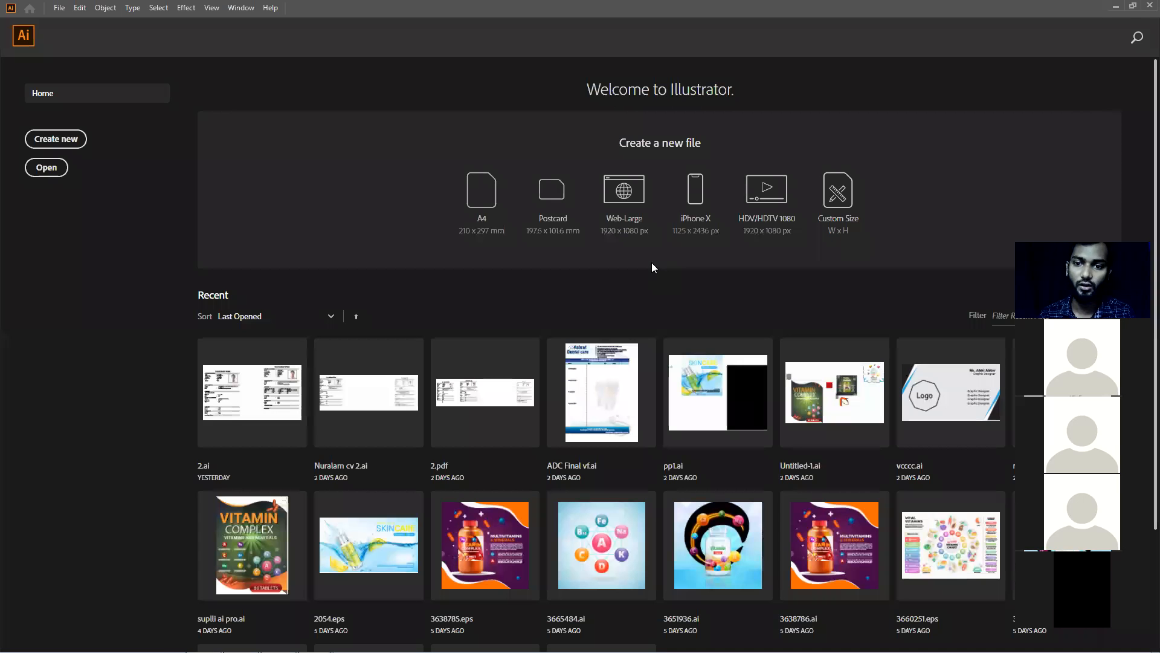
{"action": "left_click", "coordinate": [278, 640]}
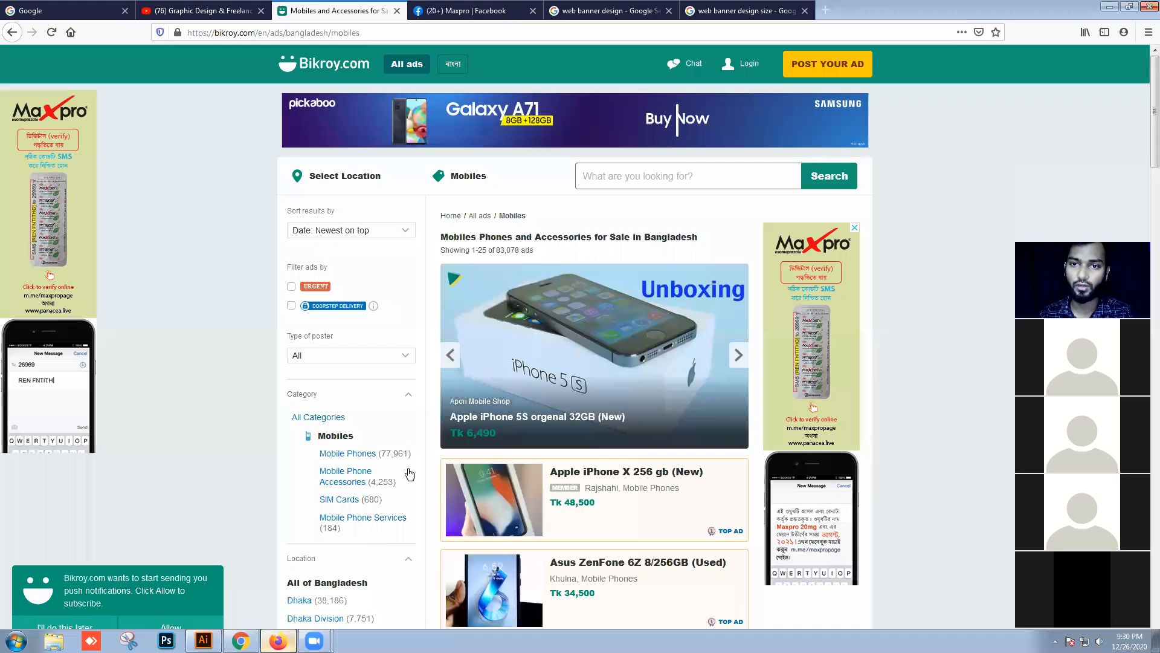
Preview the Pinterest "Banner ad sizes" chart and the Dreamstime "Set Of Vector Web Banners" image in the banner size image results.
{"action": "left_click", "coordinate": [747, 10]}
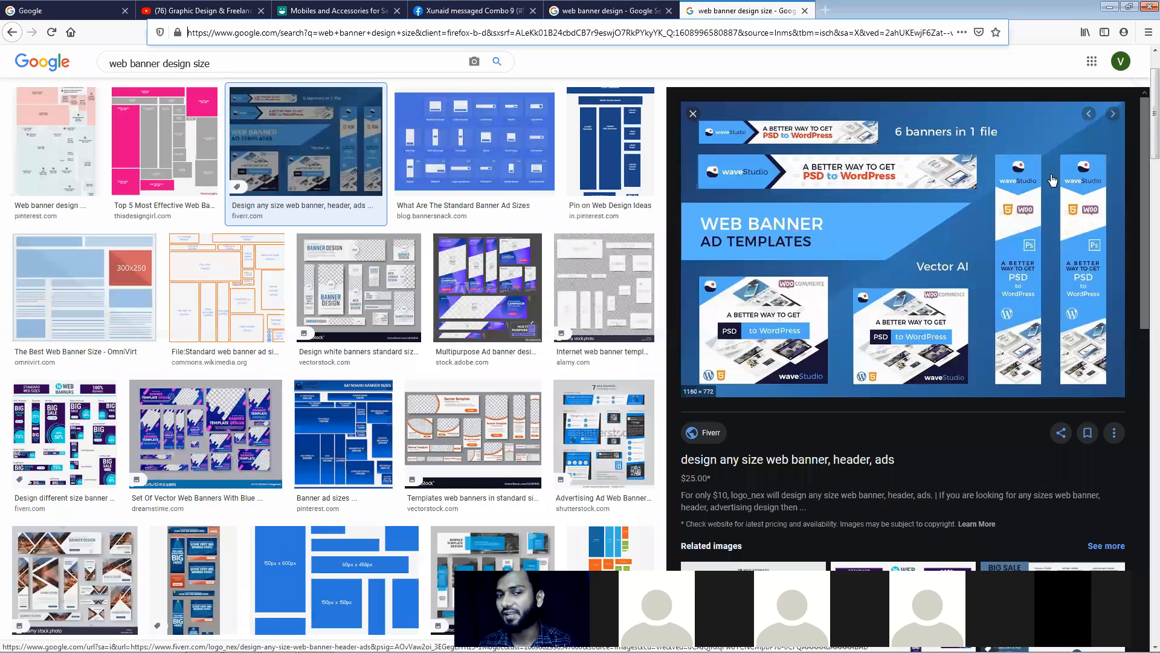
{"action": "left_click", "coordinate": [343, 434]}
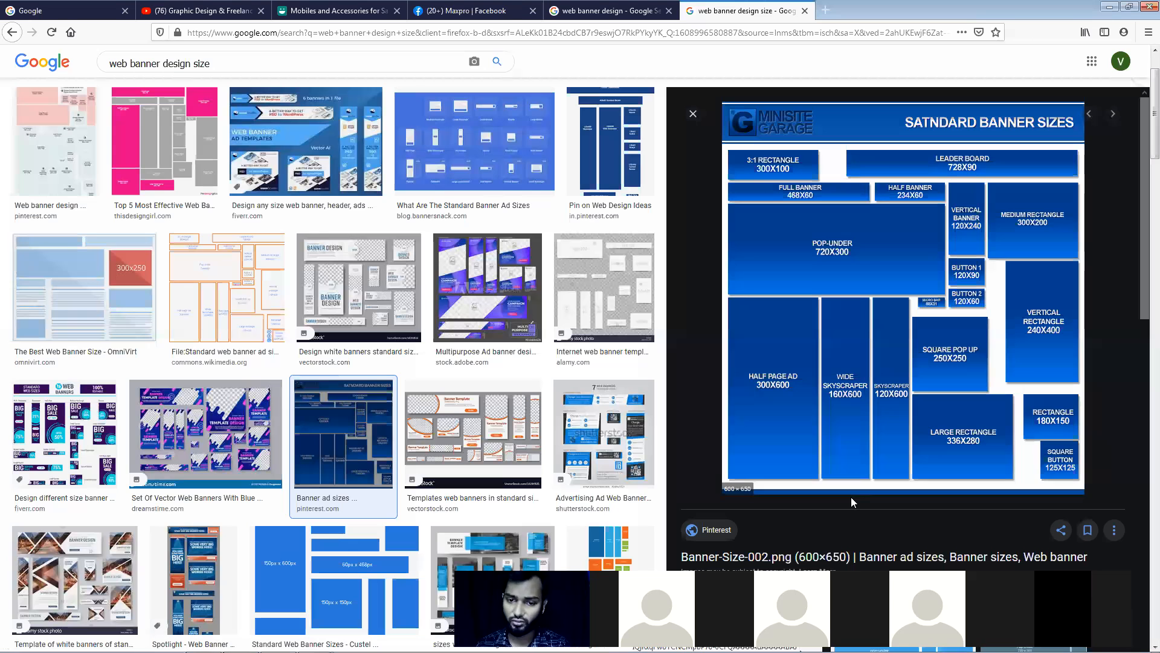
{"action": "left_click", "coordinate": [174, 467]}
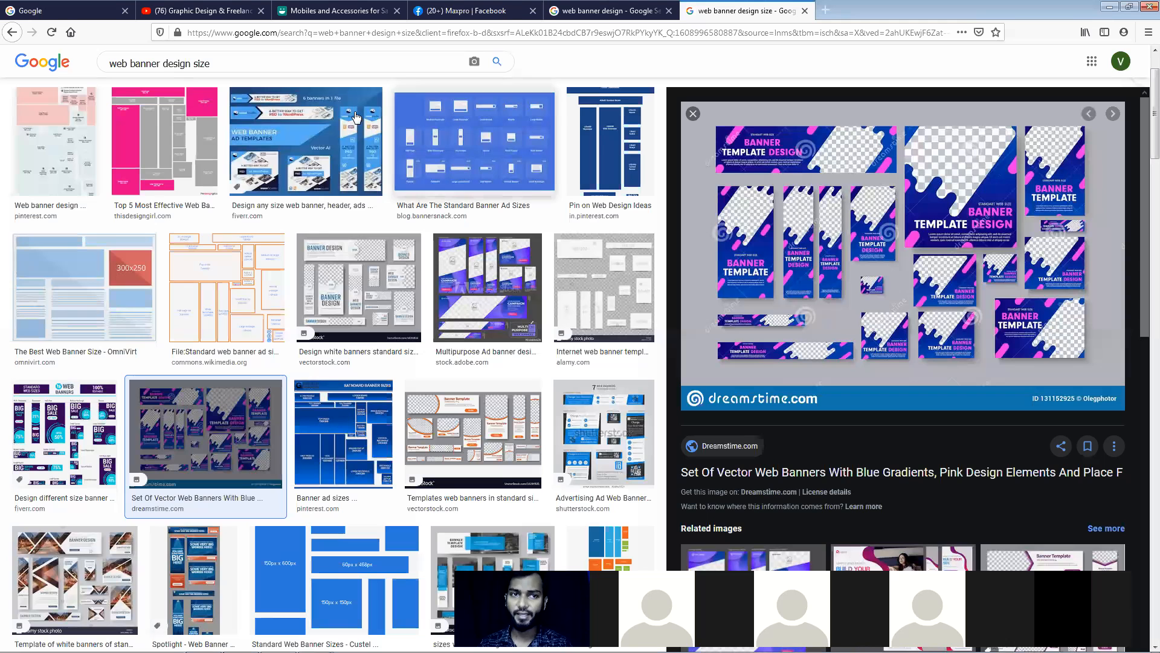
Return to all results for "web banner design size" and highlight the 300×600 Half Page entry in the Standard Banner Sizes table.
{"action": "left_click", "coordinate": [226, 68]}
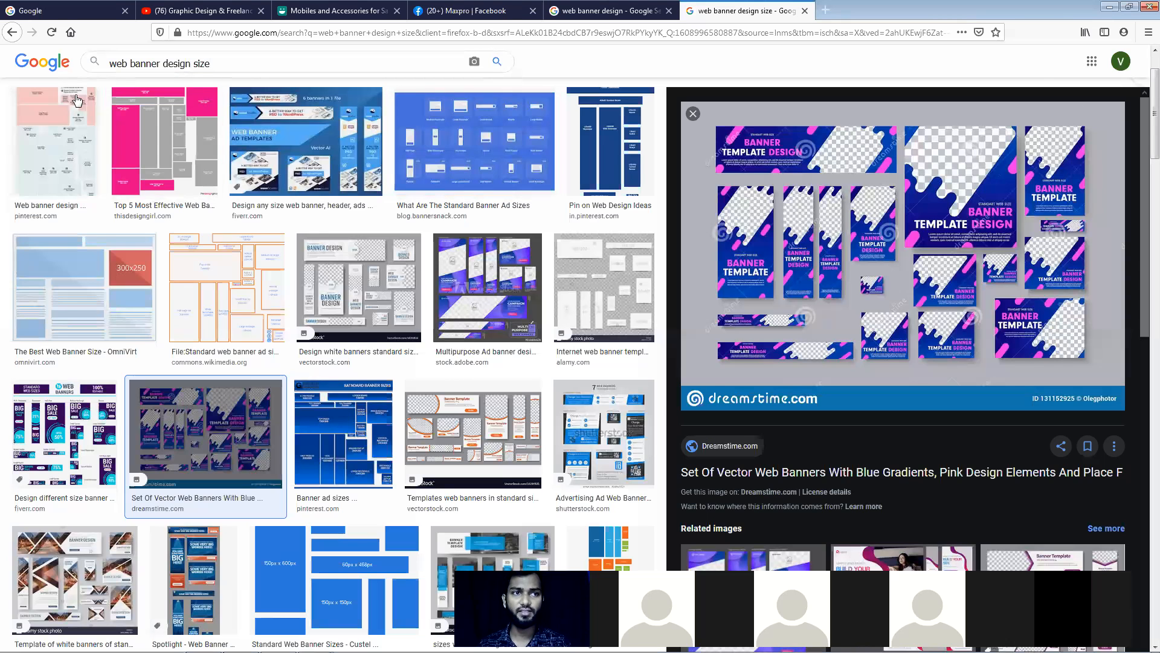
{"action": "scroll", "coordinate": [77, 101], "scroll_direction": "up", "scroll_amount": 2}
{"action": "left_click", "coordinate": [124, 104]}
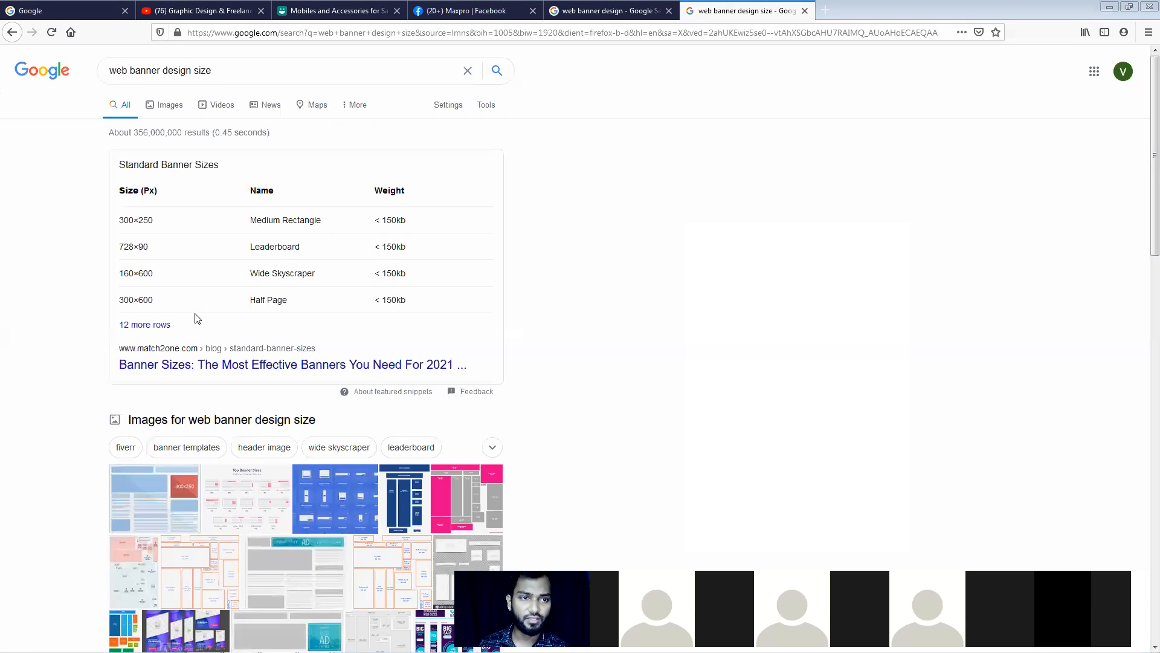
{"action": "left_click_drag", "start_coordinate": [181, 304], "coordinate": [118, 300]}
{"action": "left_click", "coordinate": [180, 302]}
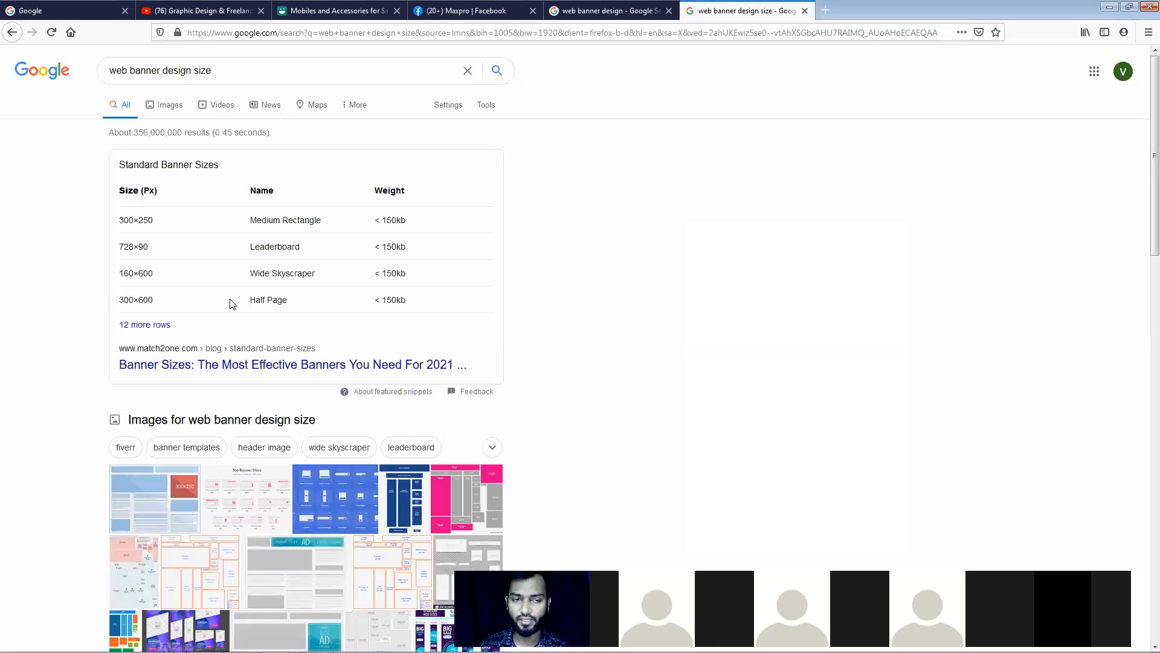
{"action": "left_click_drag", "start_coordinate": [288, 299], "coordinate": [244, 298]}
{"action": "left_click", "coordinate": [196, 302]}
{"action": "left_click_drag", "start_coordinate": [119, 300], "coordinate": [288, 300]}
{"action": "left_click", "coordinate": [224, 308]}
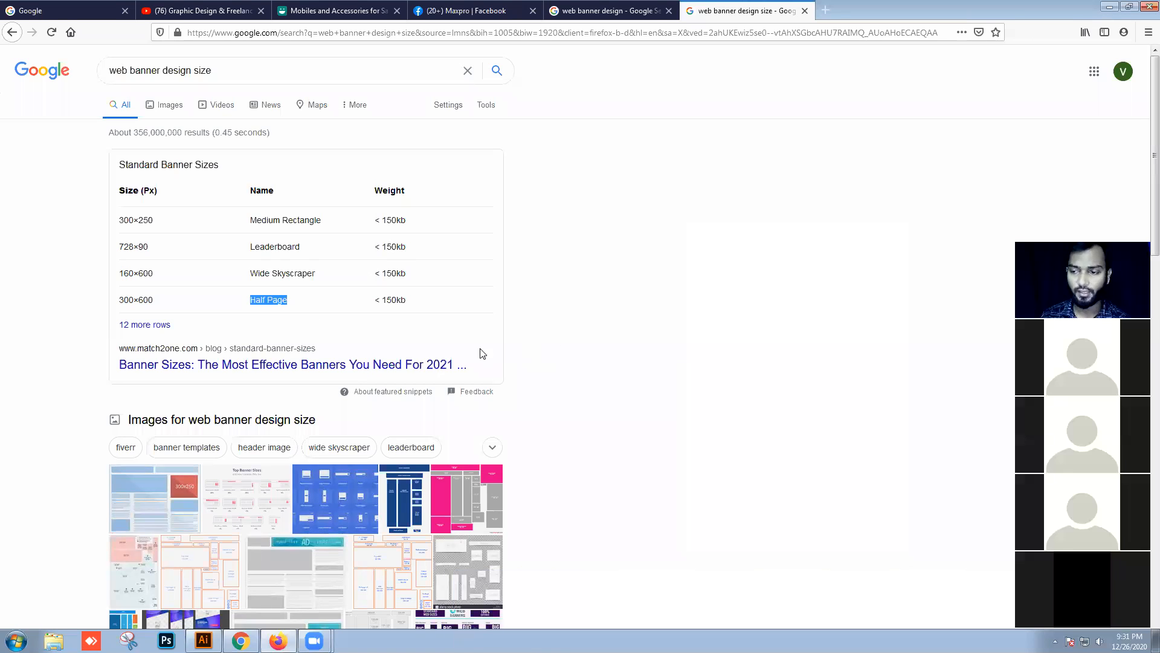
Switch to Illustrator and open the settings for a new document.
{"action": "left_click", "coordinate": [204, 639]}
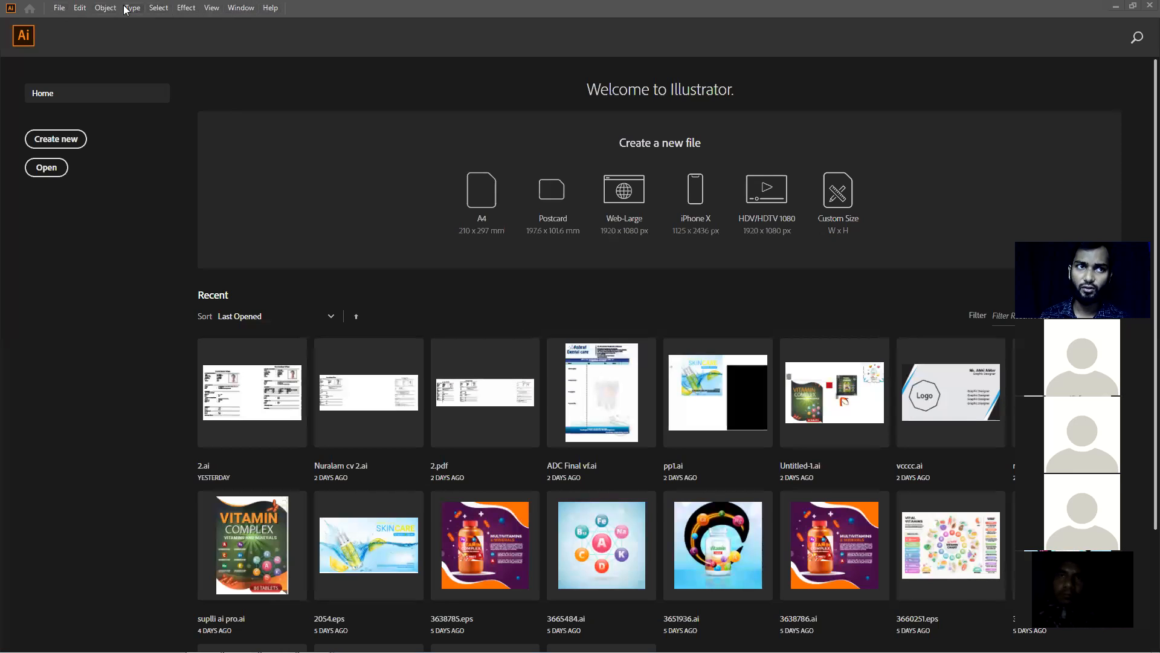
{"action": "left_click", "coordinate": [60, 7]}
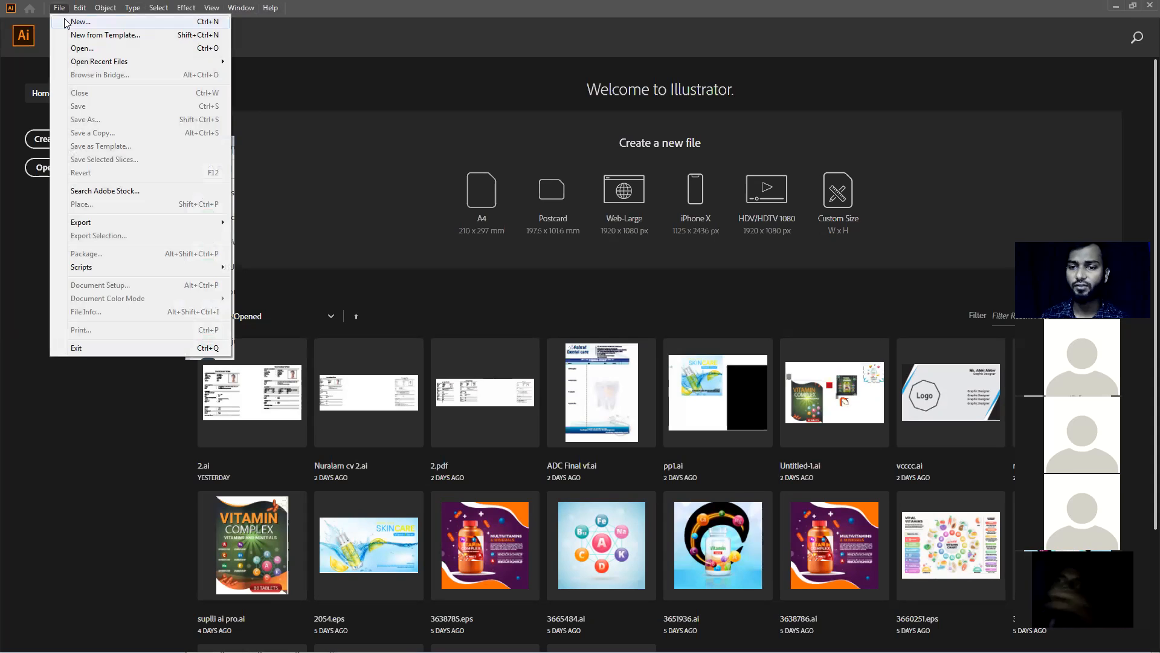
{"action": "left_click", "coordinate": [272, 18]}
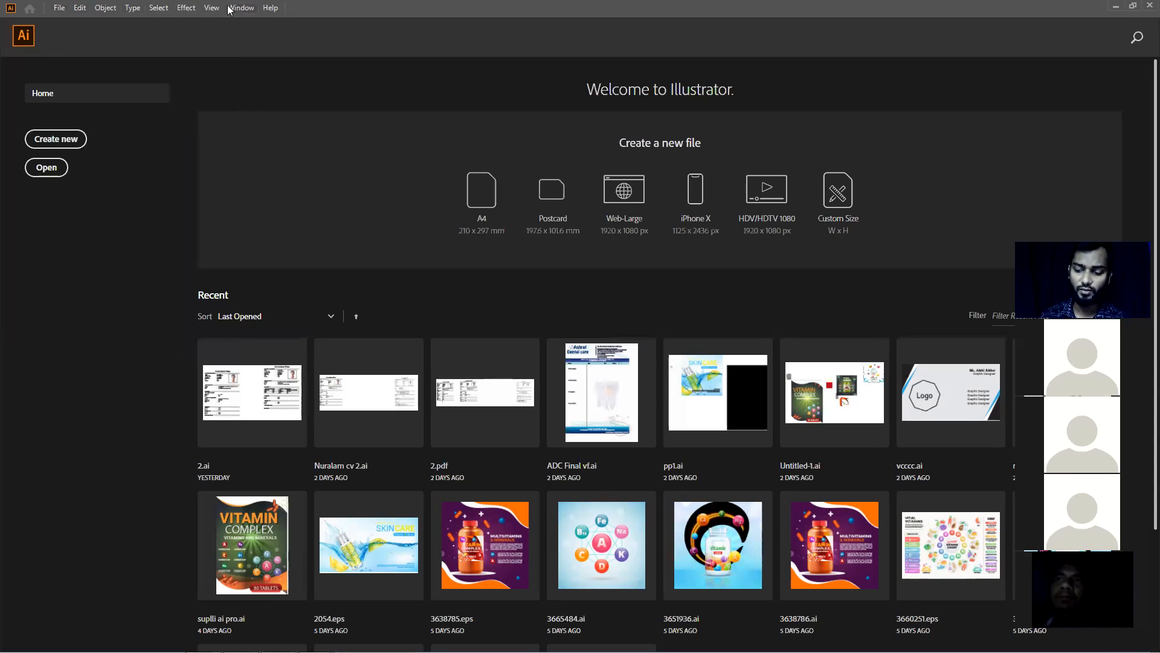
{"action": "left_click", "coordinate": [59, 7]}
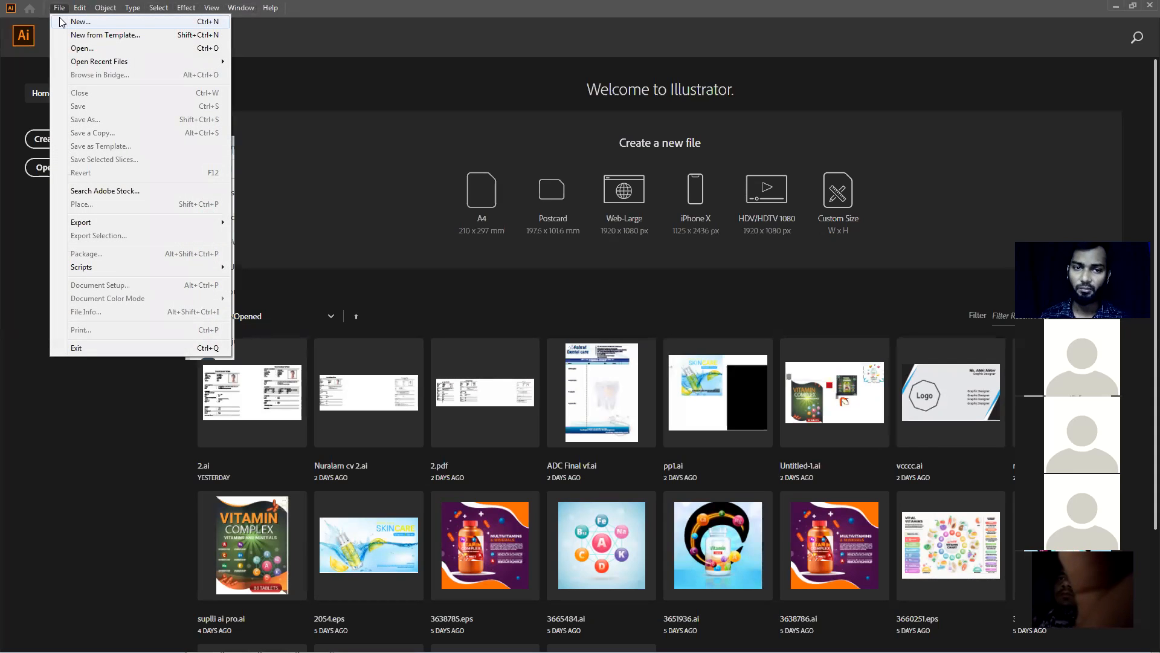
{"action": "left_click", "coordinate": [63, 22]}
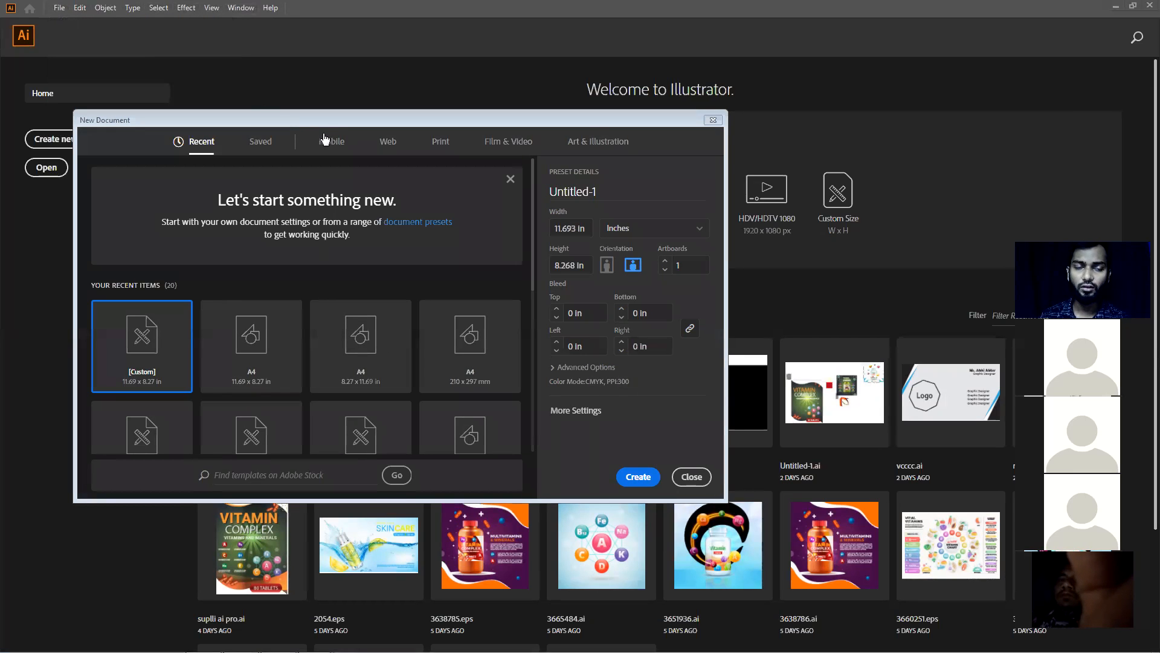
{"action": "left_click_drag", "start_coordinate": [299, 122], "coordinate": [479, 76]}
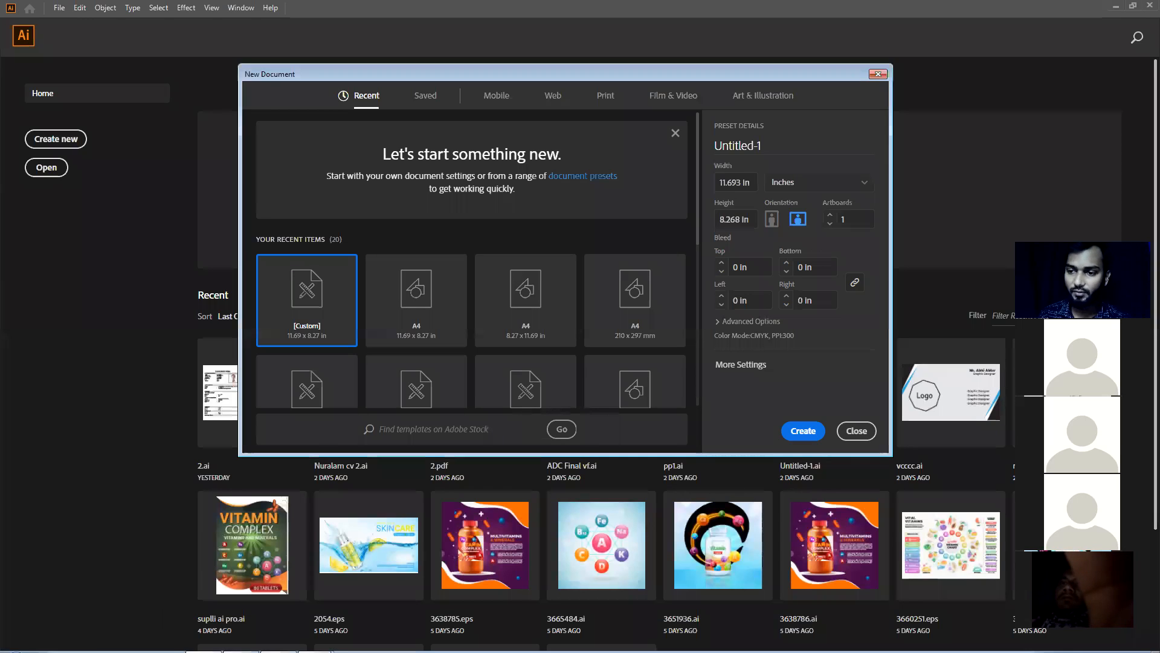
{"action": "mouse_move", "coordinate": [314, 640]}
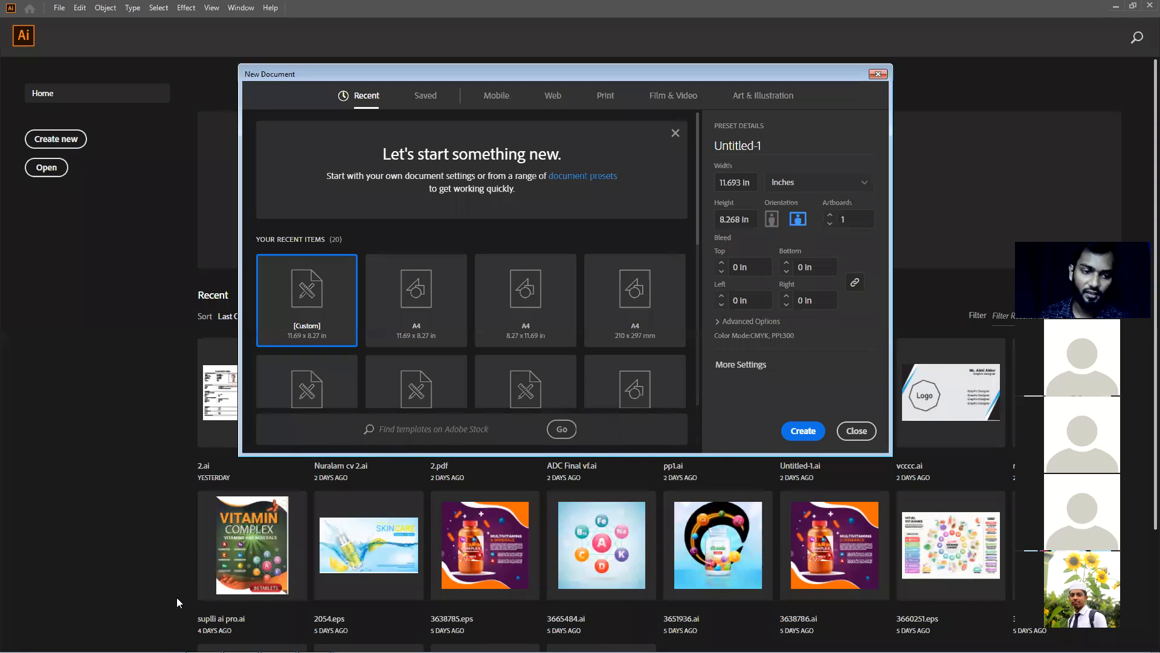
{"action": "mouse_move", "coordinate": [189, 629]}
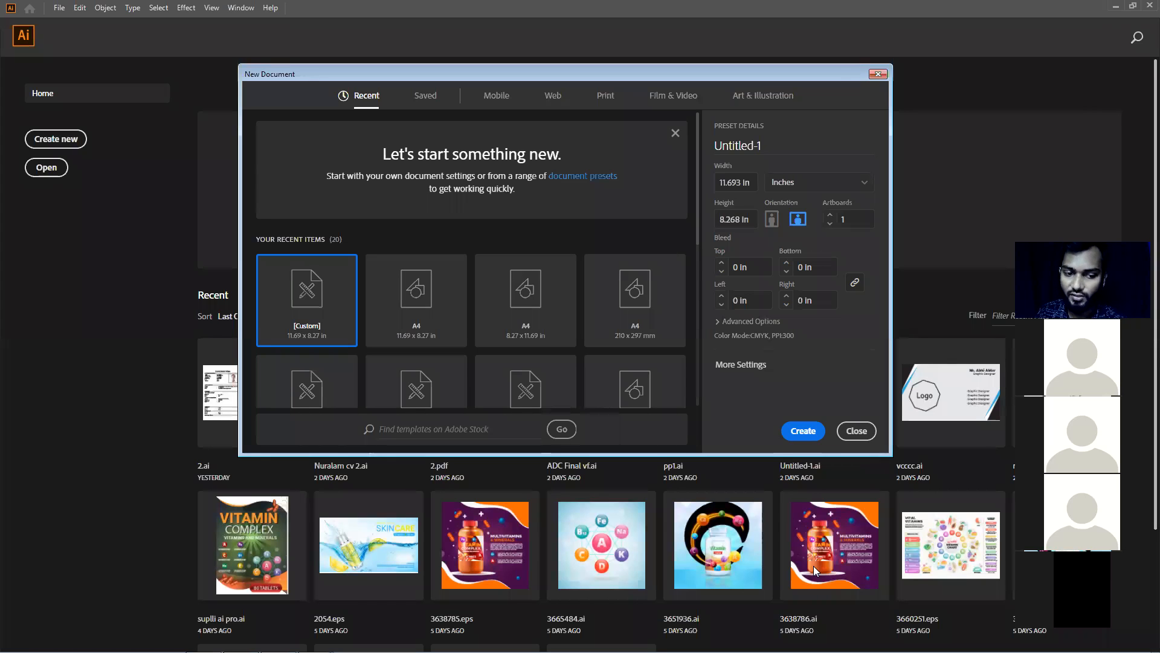
Create a new document measured in pixels, 600 px wide and 300 px high.
{"action": "left_click", "coordinate": [784, 184]}
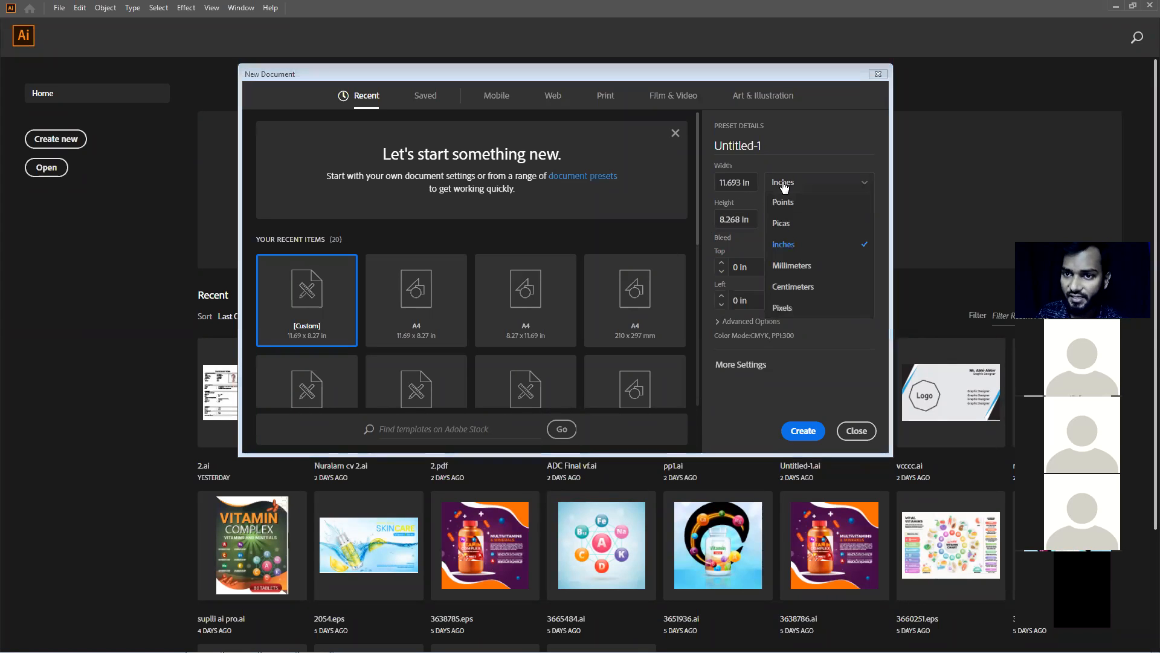
{"action": "left_click", "coordinate": [801, 185]}
{"action": "left_click", "coordinate": [801, 184]}
{"action": "left_click", "coordinate": [791, 306]}
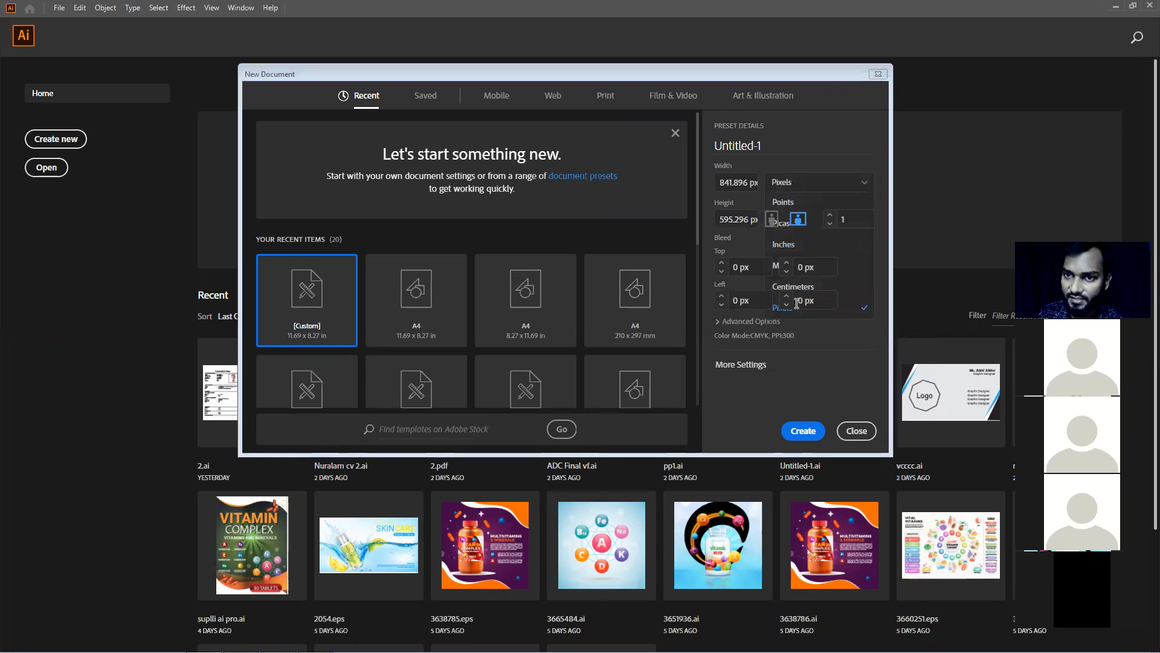
{"action": "left_click", "coordinate": [753, 182]}
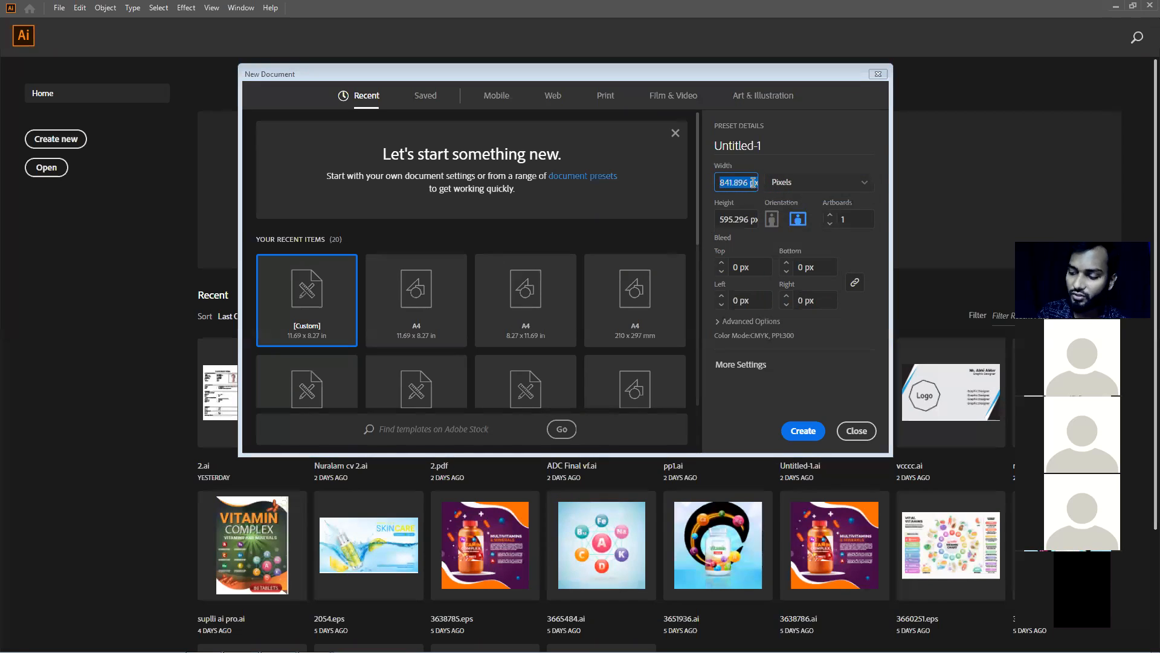
{"action": "type", "text": "600"}
{"action": "left_click", "coordinate": [747, 227]}
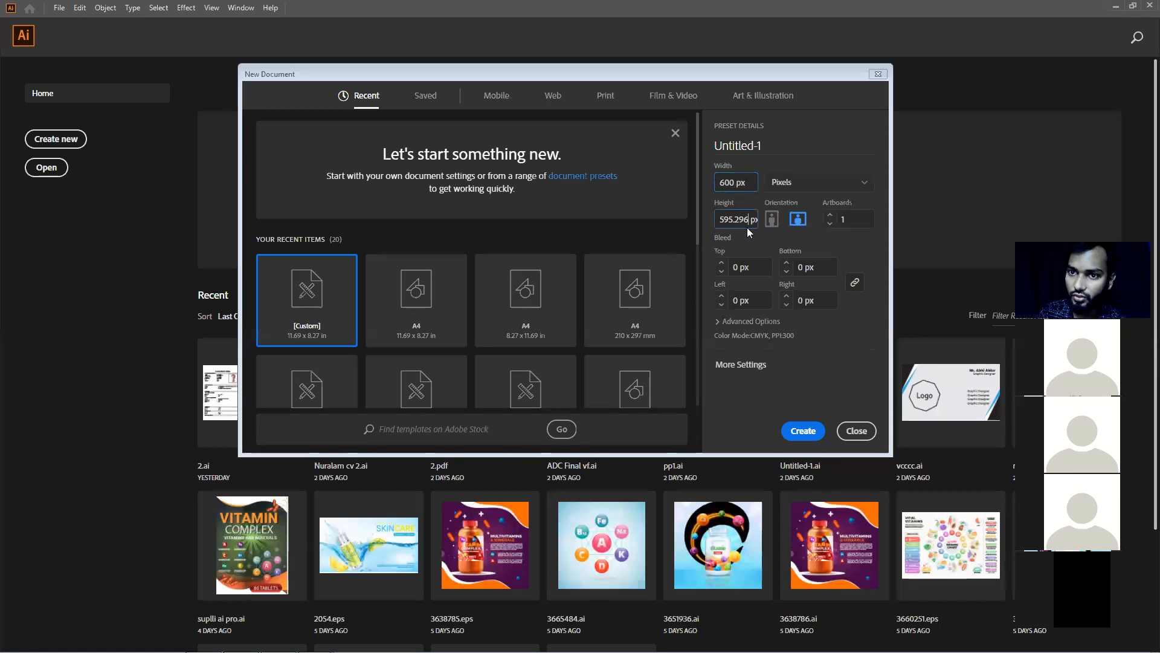
{"action": "type", "text": "300"}
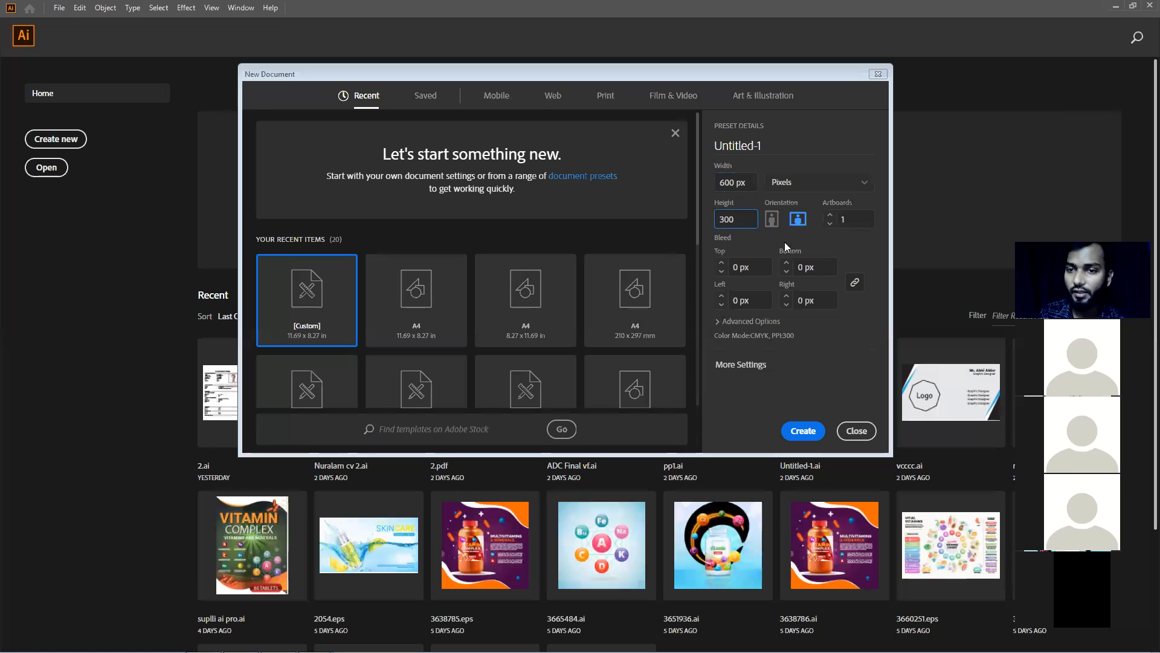
{"action": "left_click", "coordinate": [795, 433]}
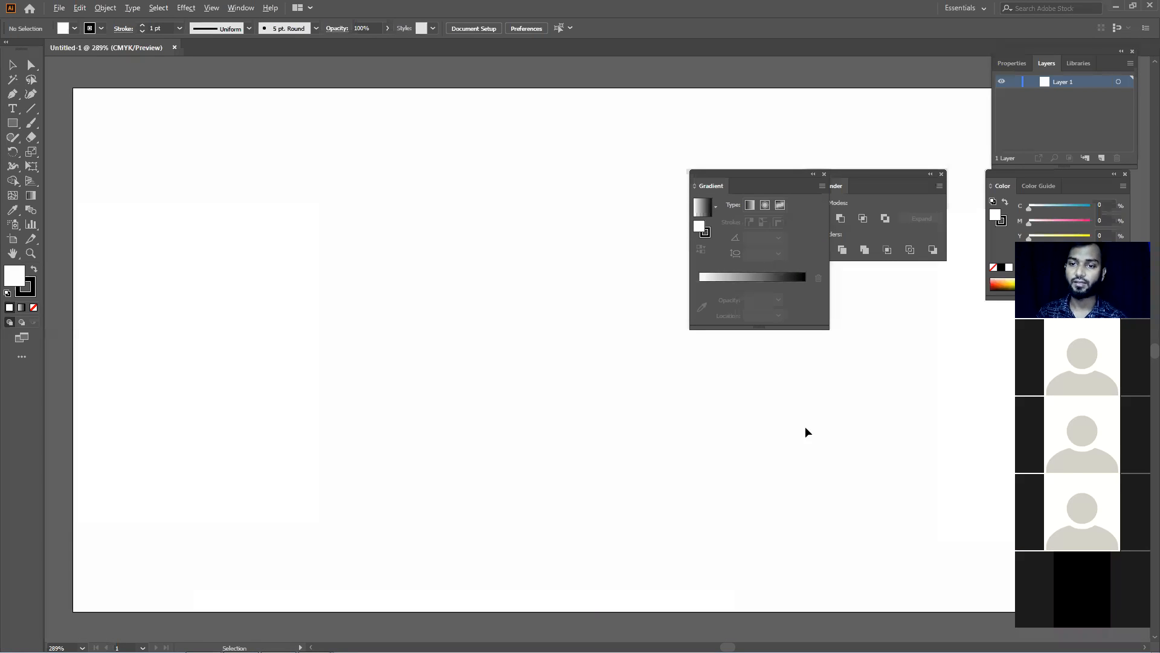
Close the floating Gradient and Pathfinder panels and show the whole artboard at 100% zoom.
{"action": "left_click", "coordinate": [824, 174]}
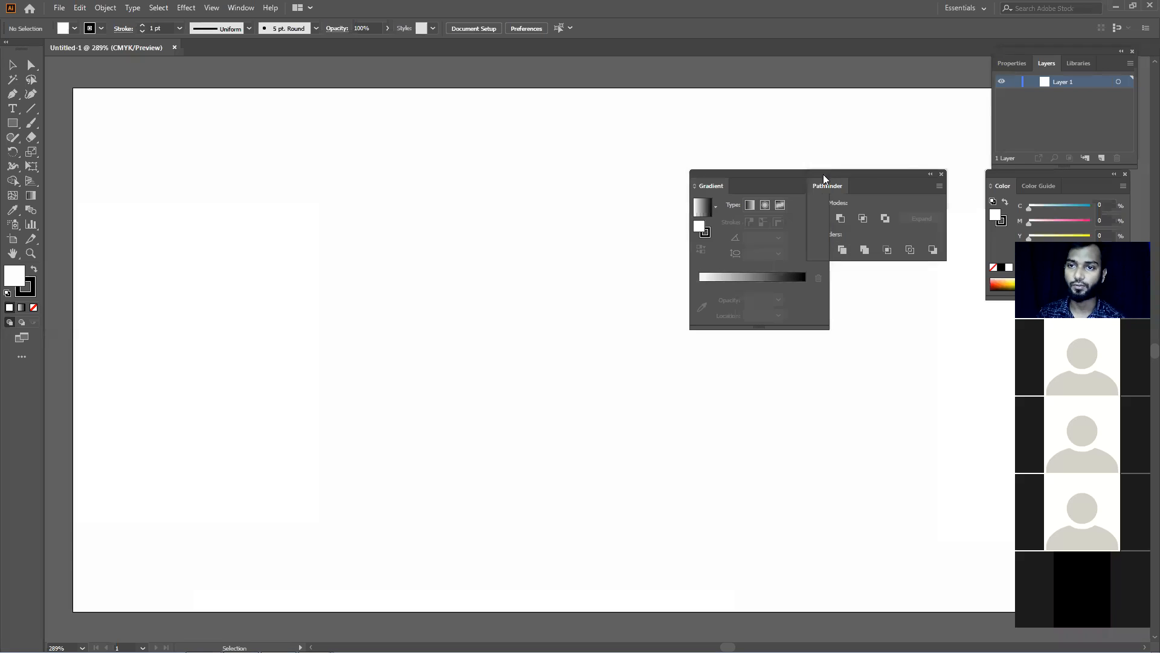
{"action": "left_click", "coordinate": [943, 175]}
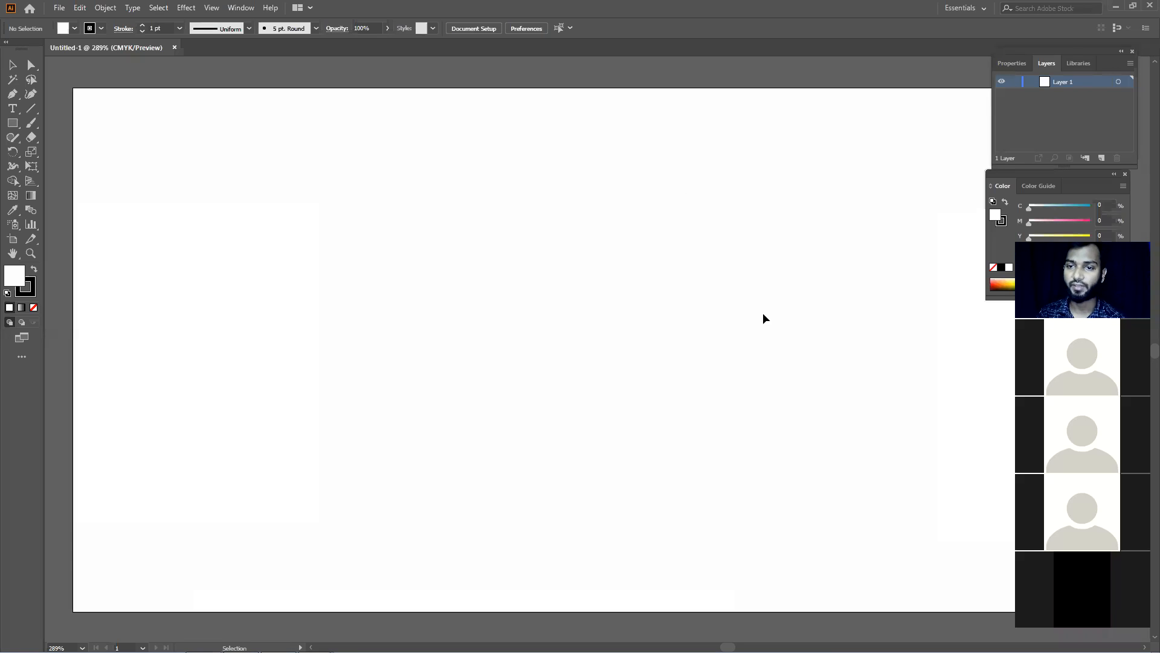
{"action": "scroll", "coordinate": [763, 316], "scroll_direction": "down", "scroll_amount": 2}
{"action": "left_click_drag", "start_coordinate": [769, 325], "coordinate": [685, 317]}
{"action": "scroll", "coordinate": [663, 335], "scroll_direction": "down", "scroll_amount": 1}
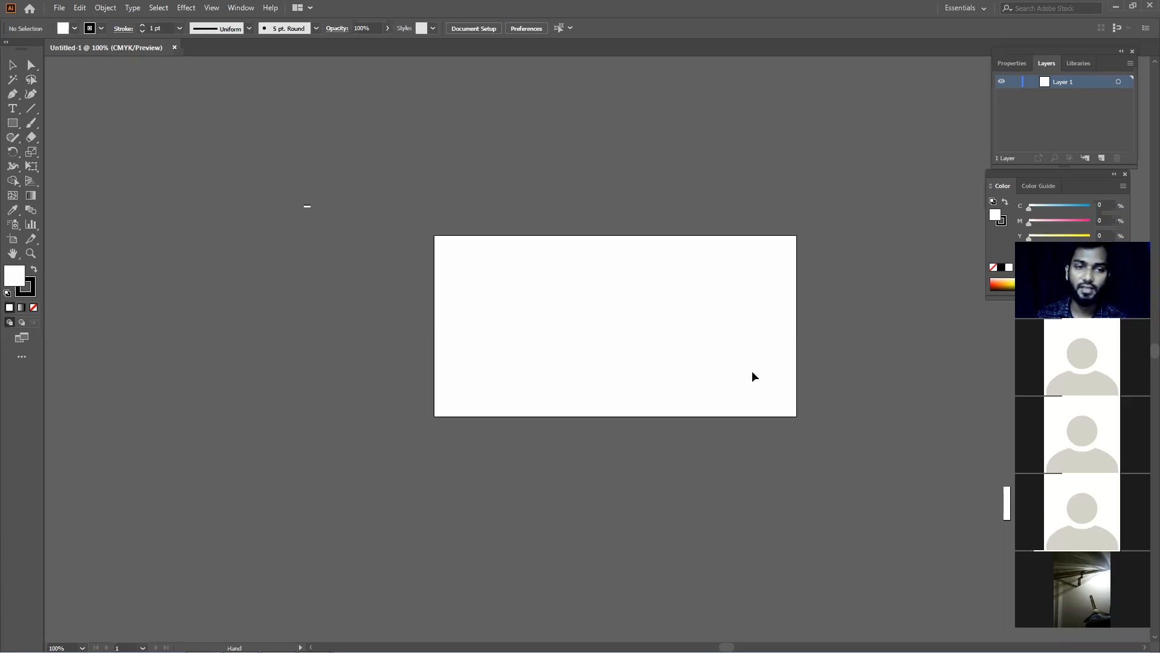
Open the settings for another new document and show the width value and the list of measurement units.
{"action": "mouse_move", "coordinate": [610, 652]}
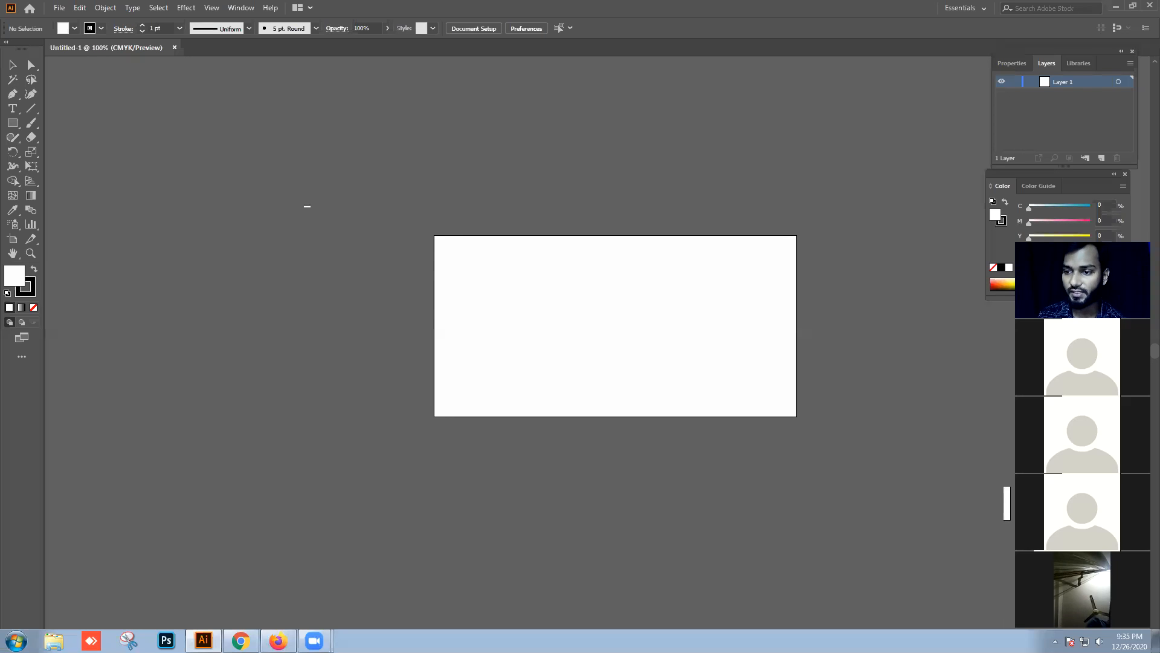
{"action": "left_click", "coordinate": [59, 8]}
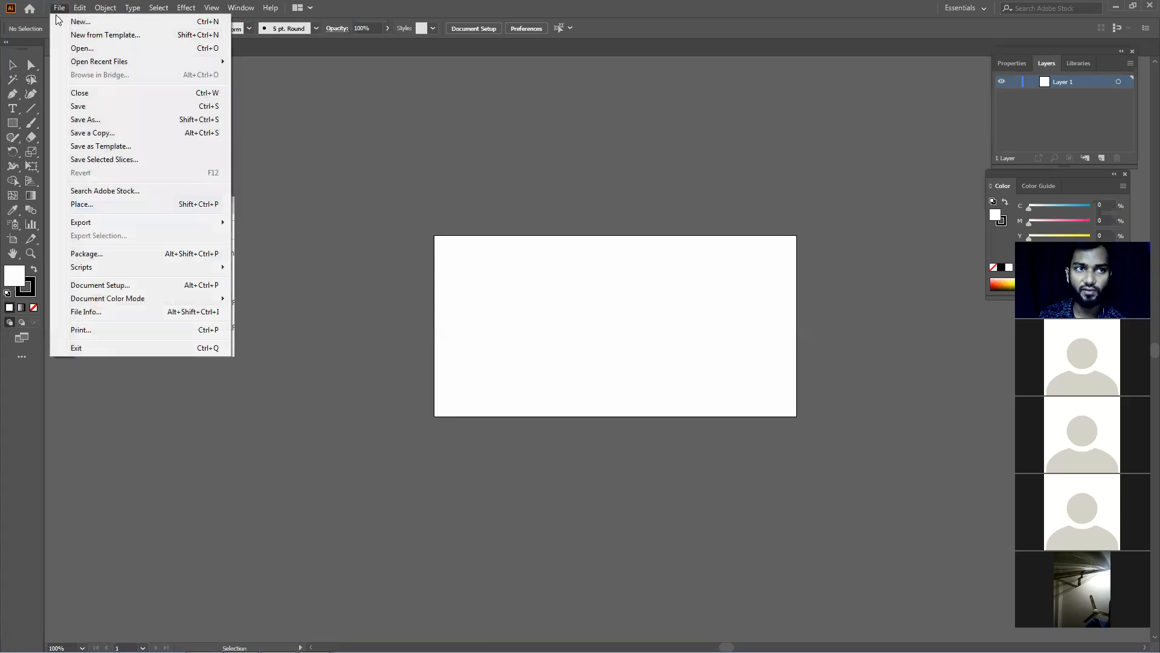
{"action": "left_click", "coordinate": [77, 23]}
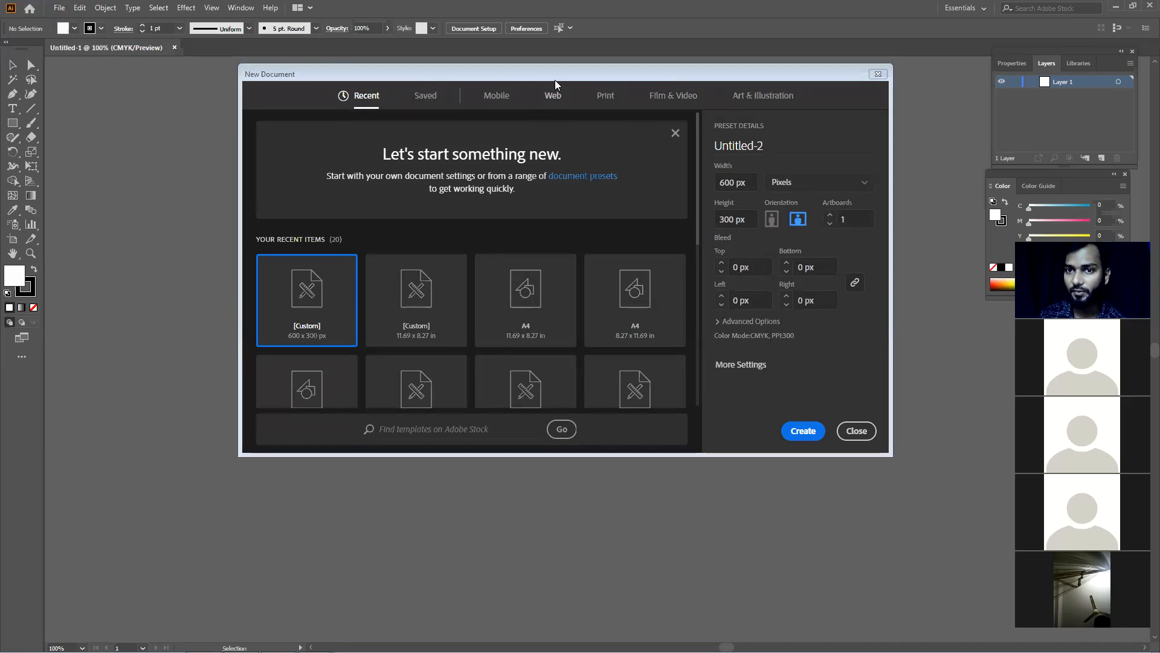
{"action": "left_click", "coordinate": [693, 76]}
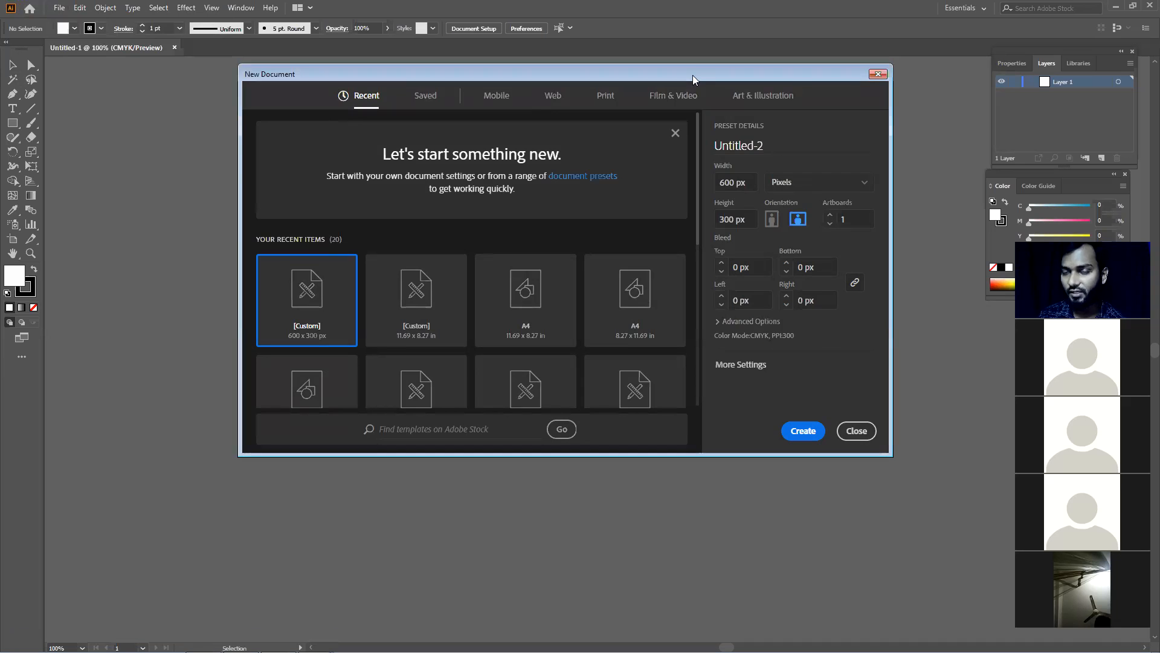
{"action": "left_click_drag", "start_coordinate": [693, 80], "coordinate": [708, 116]}
{"action": "left_click", "coordinate": [764, 218]}
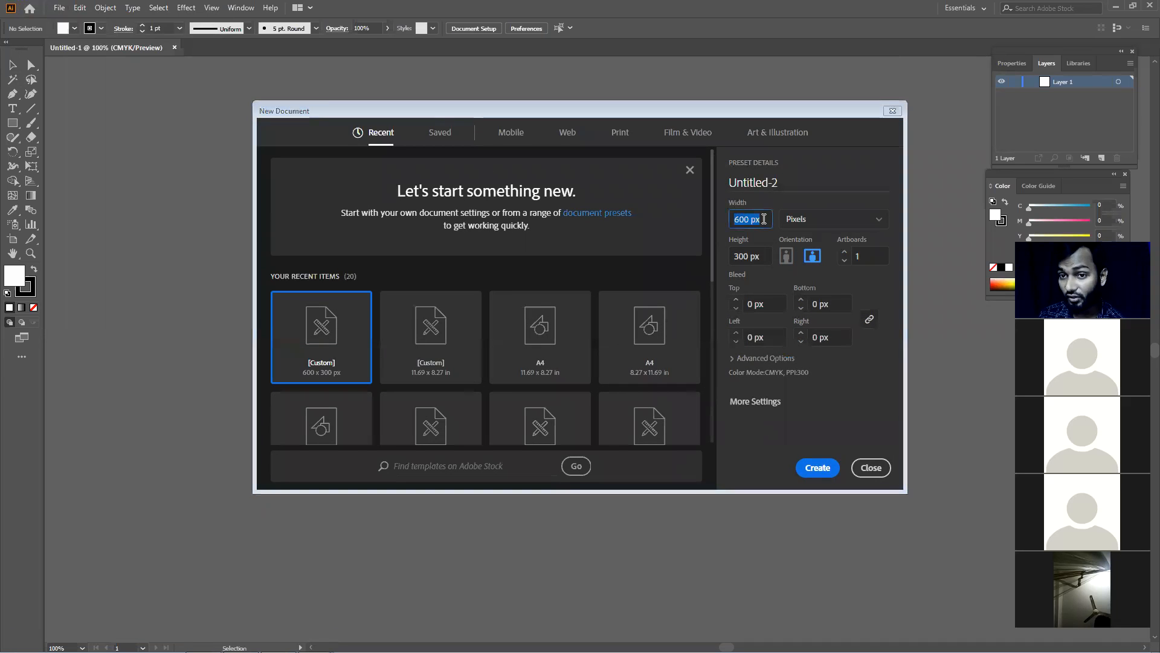
{"action": "left_click", "coordinate": [764, 218]}
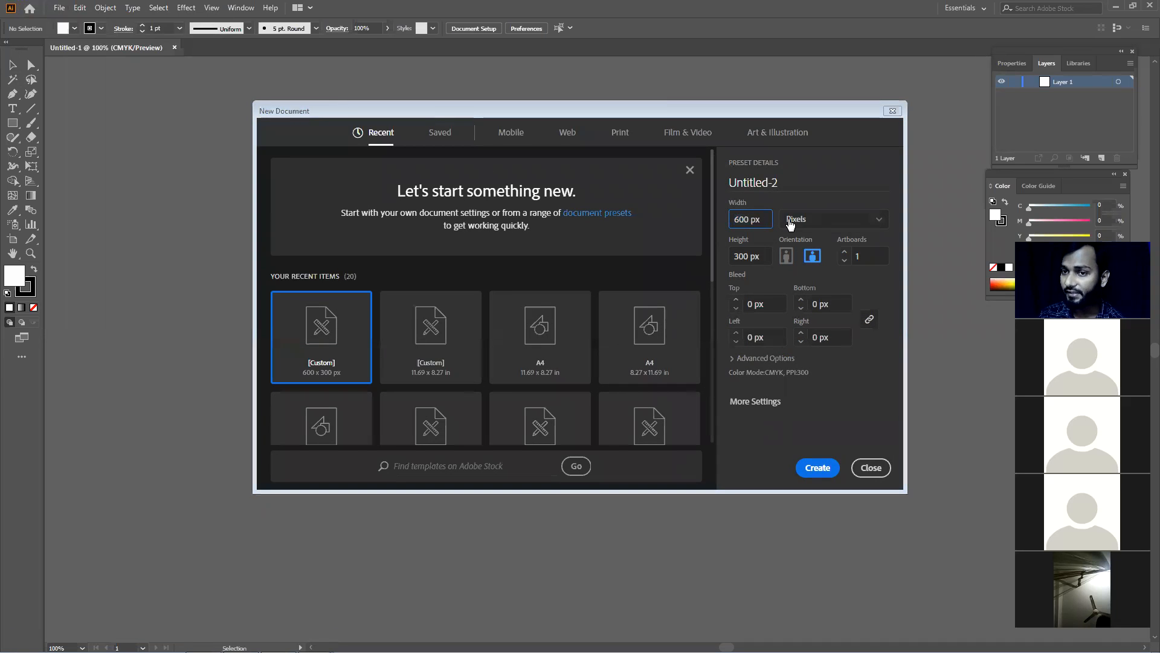
{"action": "left_click", "coordinate": [792, 224]}
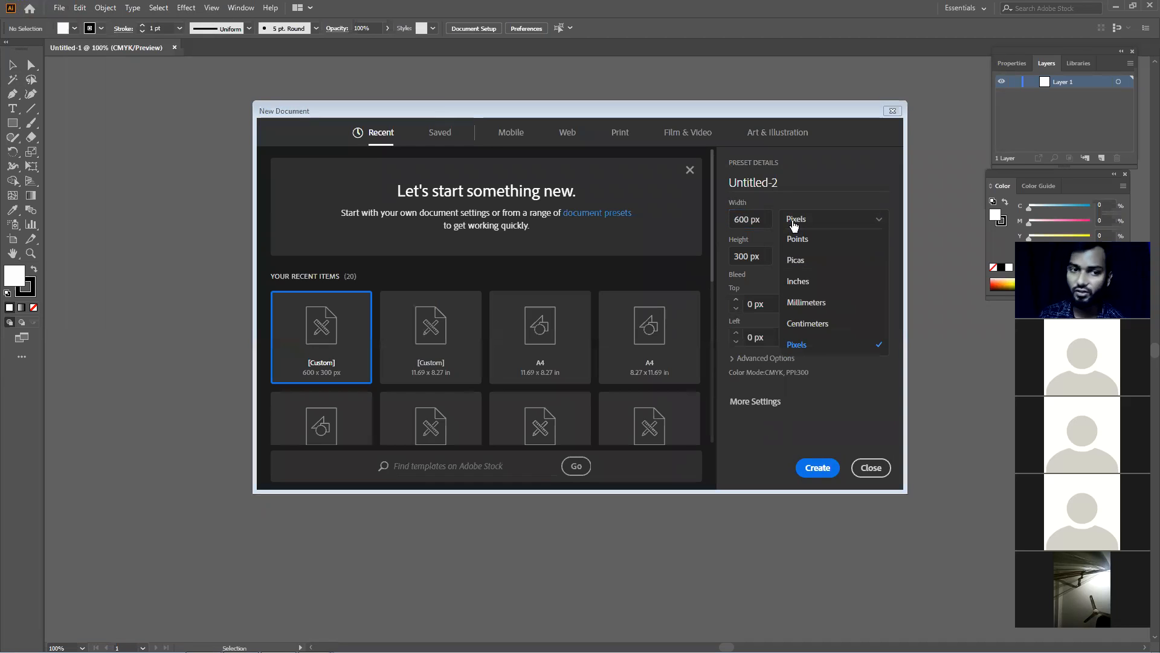
{"action": "left_click", "coordinate": [807, 225]}
{"action": "left_click", "coordinate": [807, 224]}
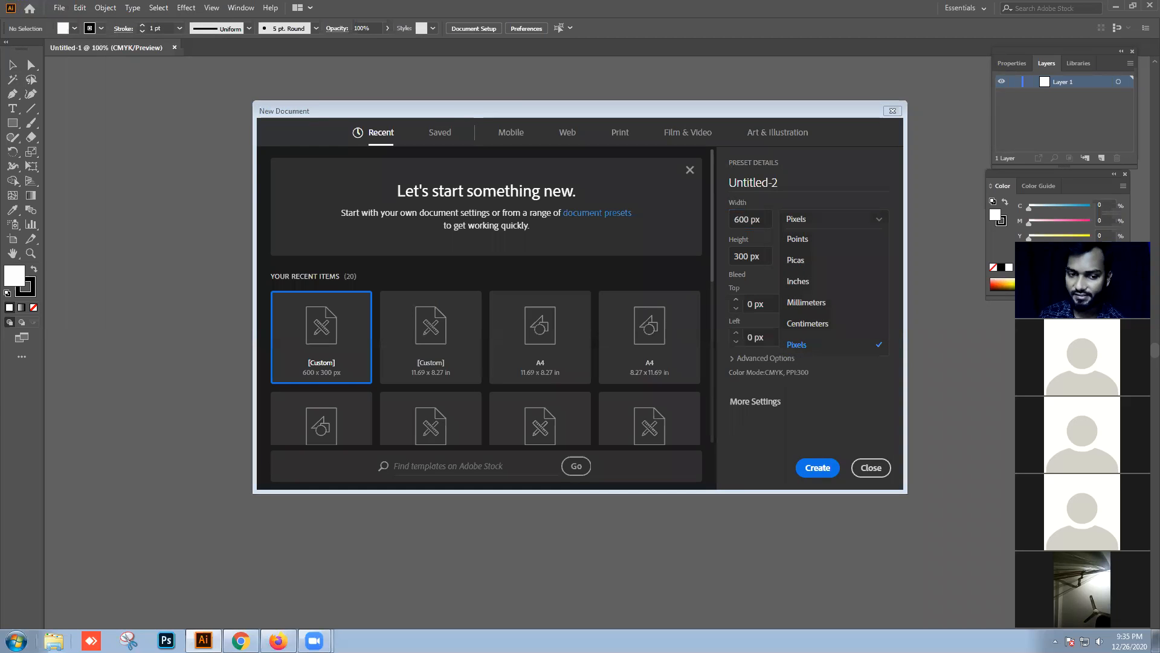
Switch to Firefox and highlight the 300×250 and 300×600 sizes in the Standard Banner Sizes table.
{"action": "left_click", "coordinate": [277, 639]}
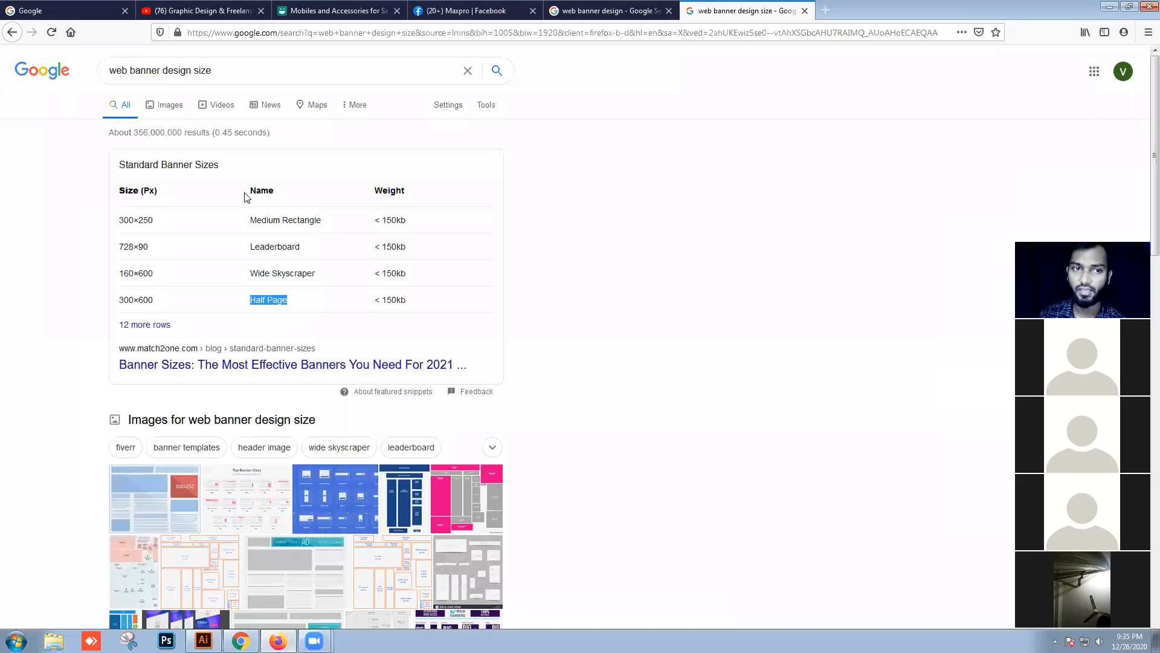
{"action": "double_click", "coordinate": [169, 227]}
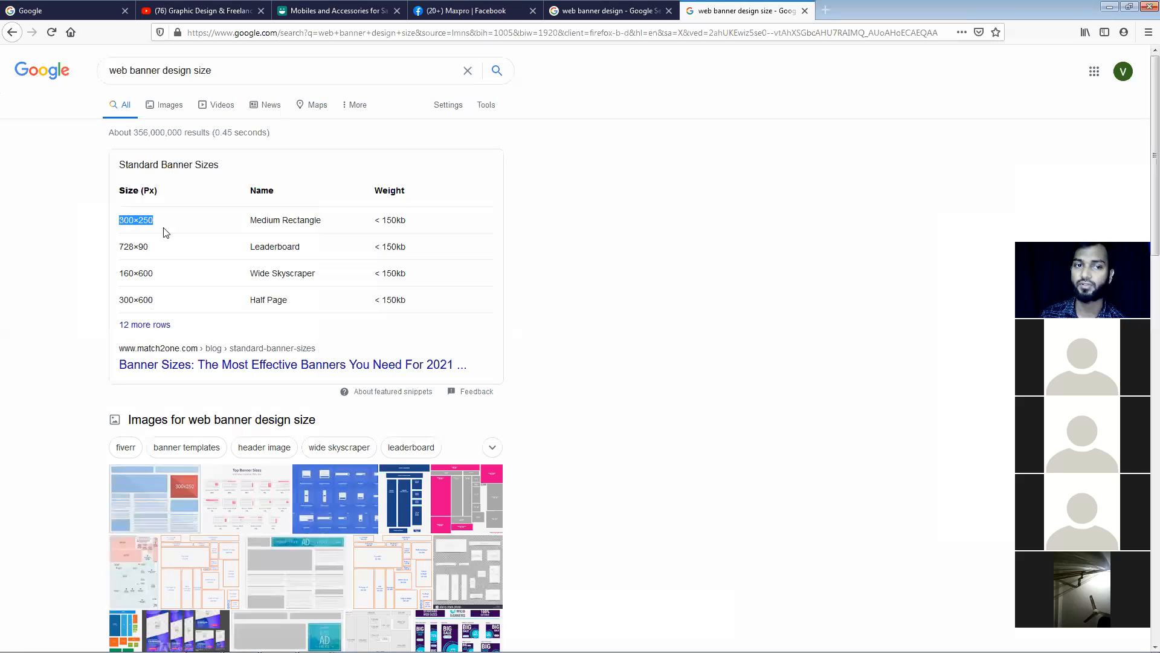
{"action": "left_click", "coordinate": [156, 312]}
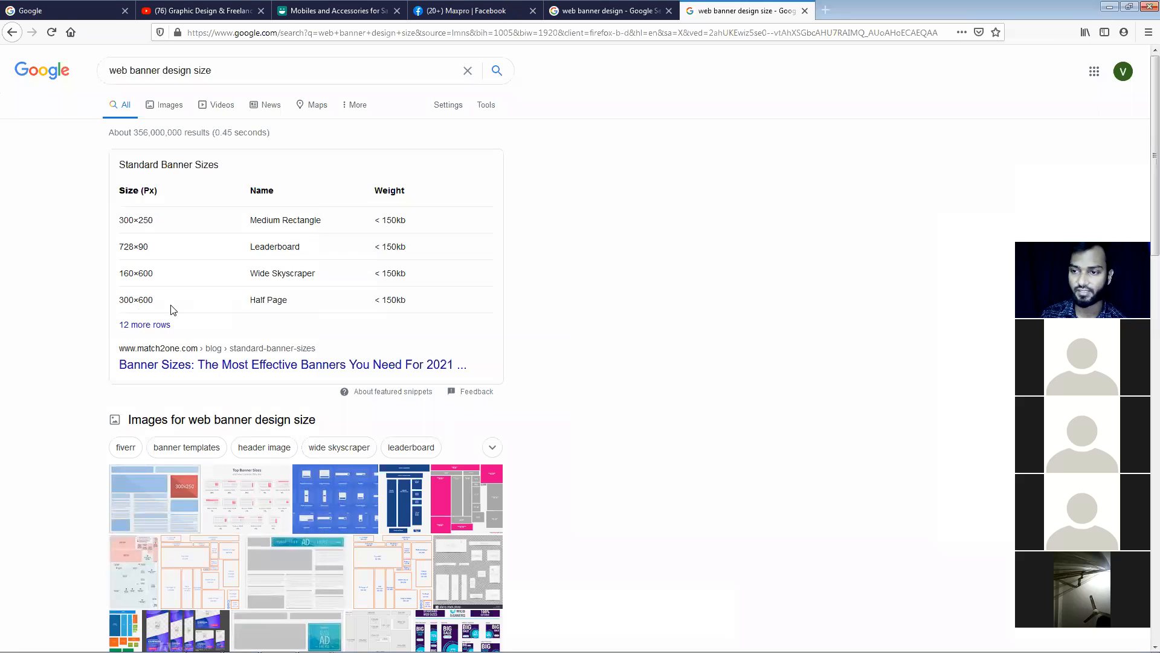
{"action": "double_click", "coordinate": [149, 301]}
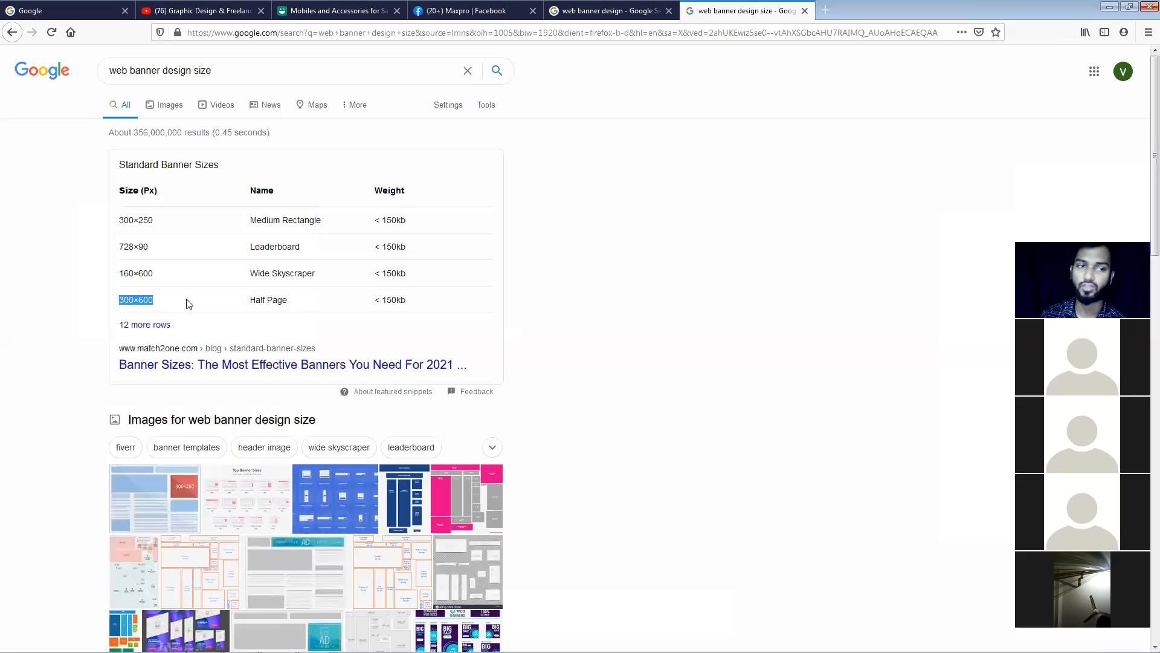
Open the Match2One article with the remaining banner sizes, examine its Standard Banner Sizes table down to Portrait, and return to Illustrator.
{"action": "left_click", "coordinate": [159, 324]}
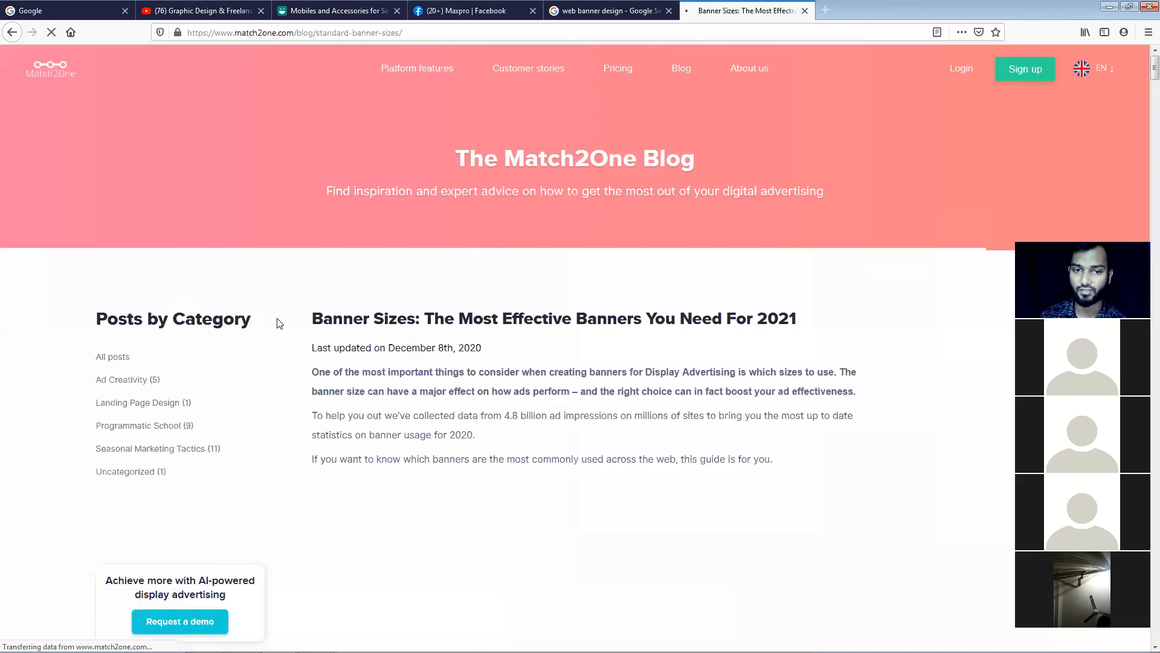
{"action": "scroll", "coordinate": [665, 196], "scroll_direction": "down", "scroll_amount": 8}
{"action": "scroll", "coordinate": [695, 197], "scroll_direction": "down", "scroll_amount": 2}
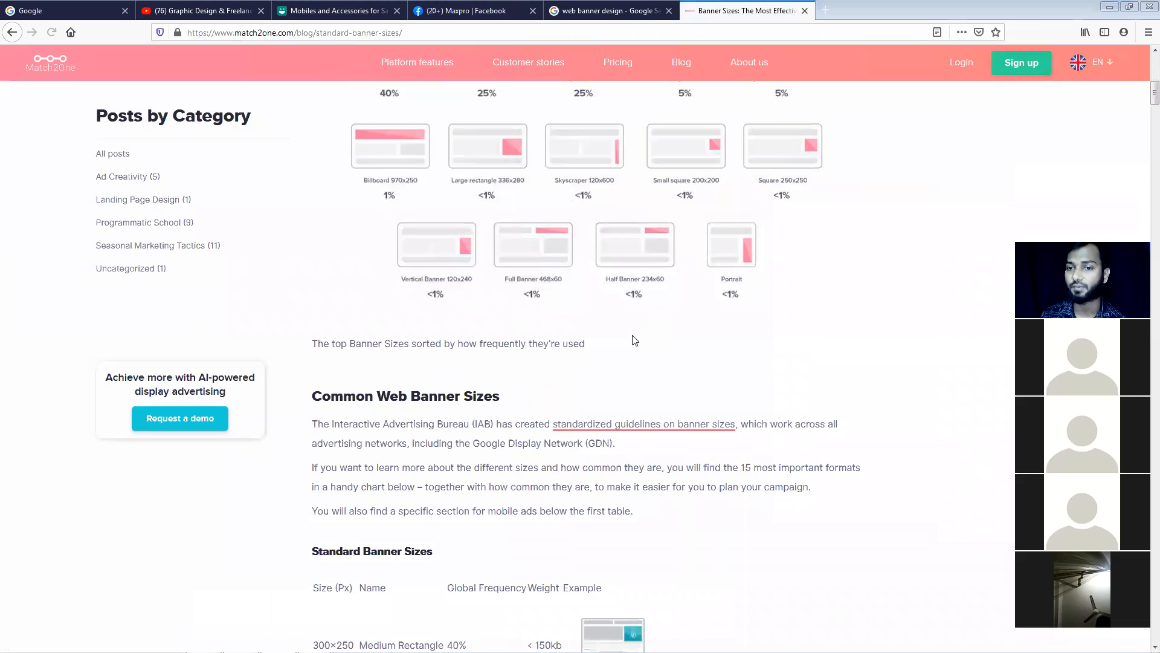
{"action": "scroll", "coordinate": [629, 343], "scroll_direction": "down", "scroll_amount": 10}
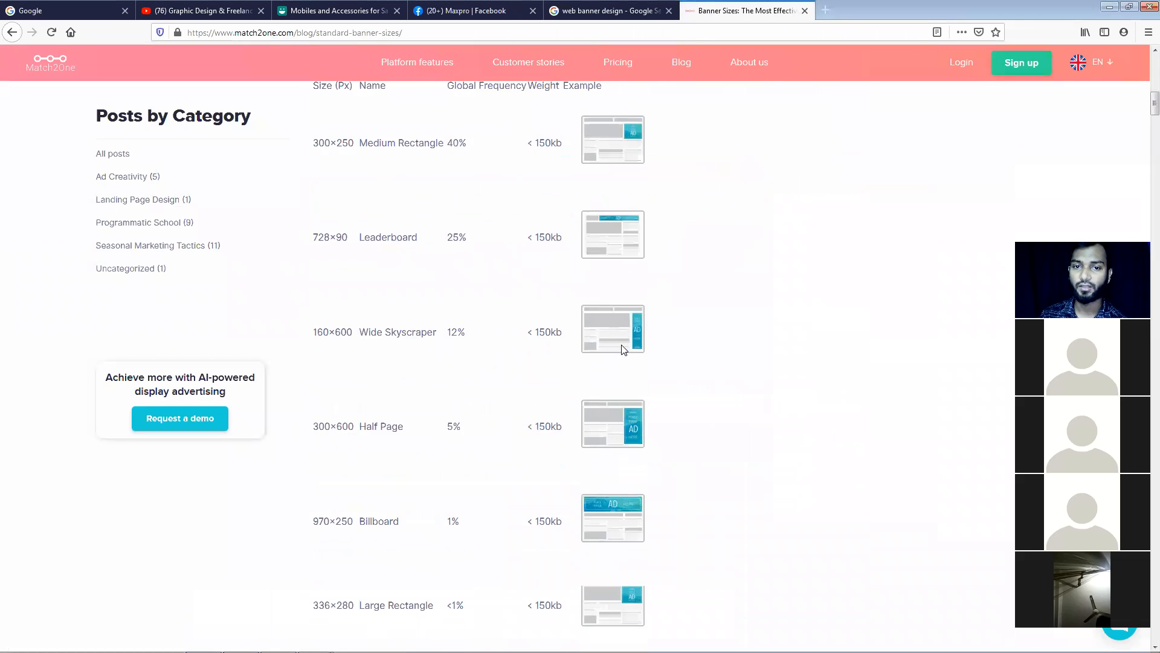
{"action": "scroll", "coordinate": [552, 309], "scroll_direction": "down", "scroll_amount": 3}
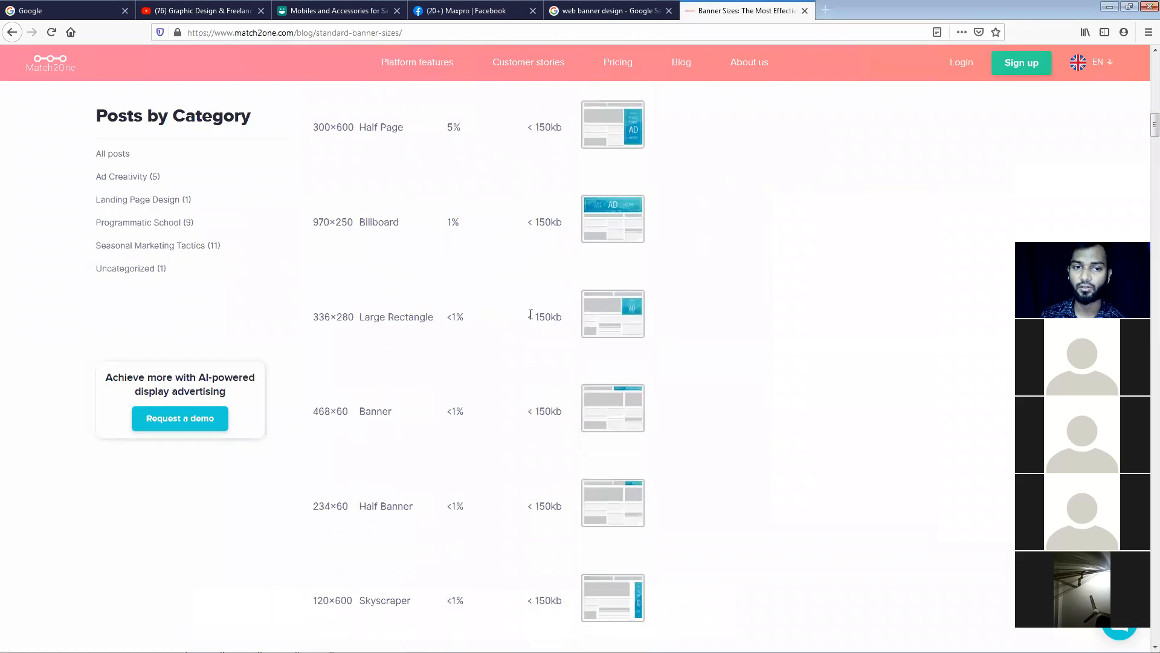
{"action": "scroll", "coordinate": [531, 314], "scroll_direction": "down", "scroll_amount": 4}
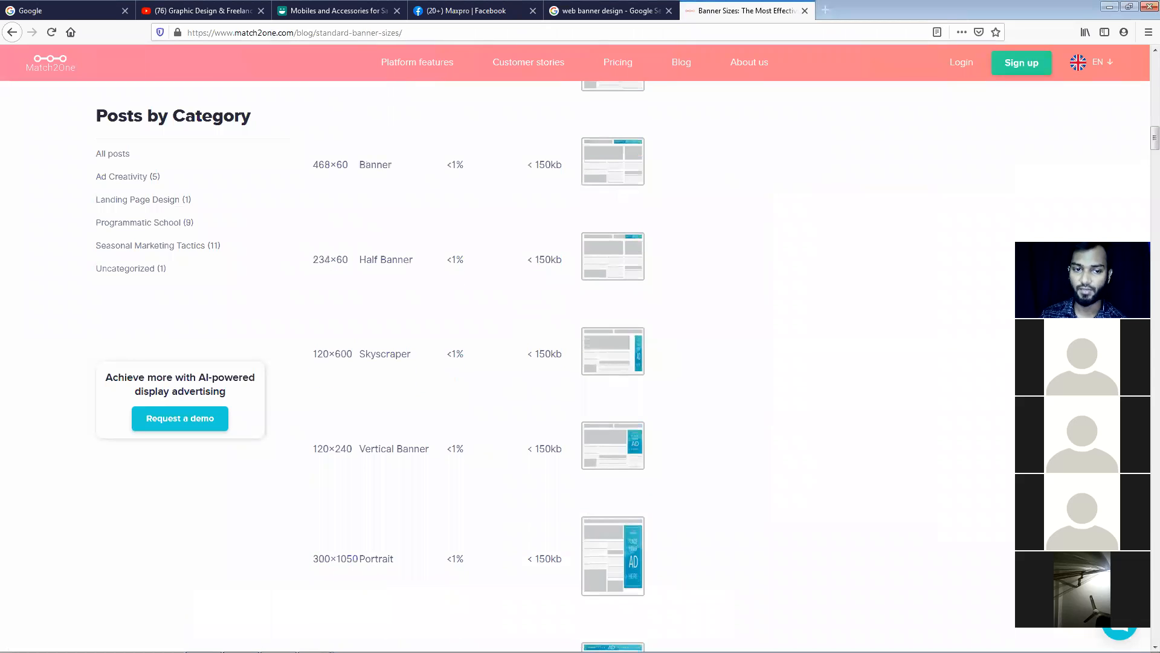
{"action": "left_click", "coordinate": [204, 639]}
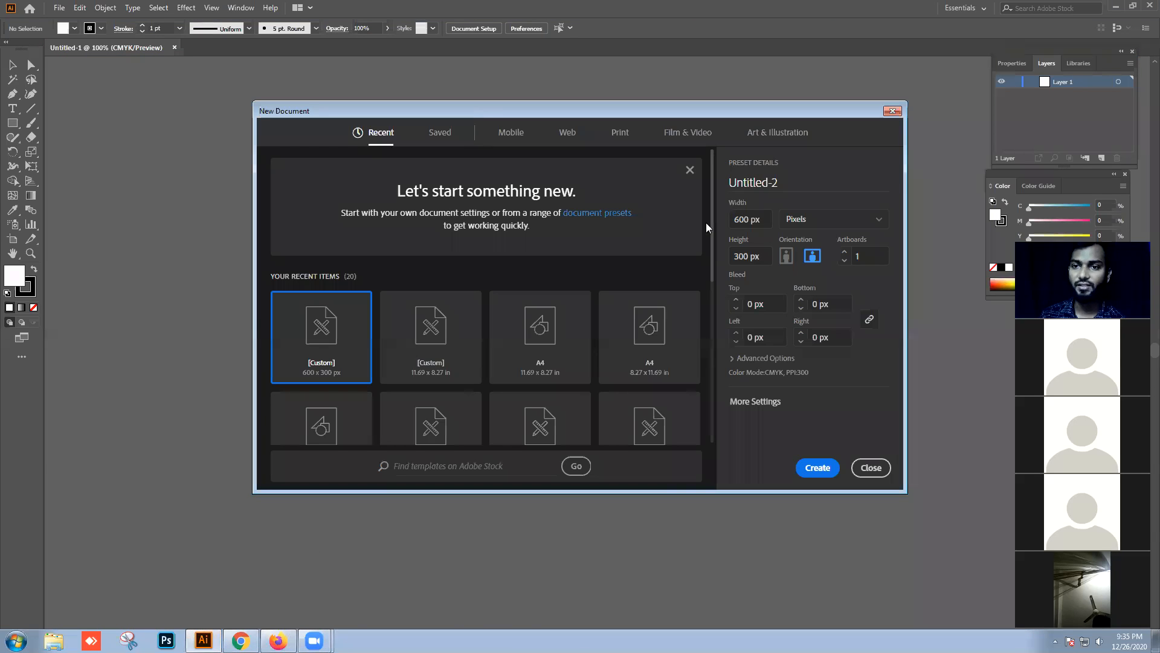
Dismiss the new document settings, switch to Firefox and copy the black-and-orange Banner Design image from the web banner design results.
{"action": "left_click", "coordinate": [892, 110]}
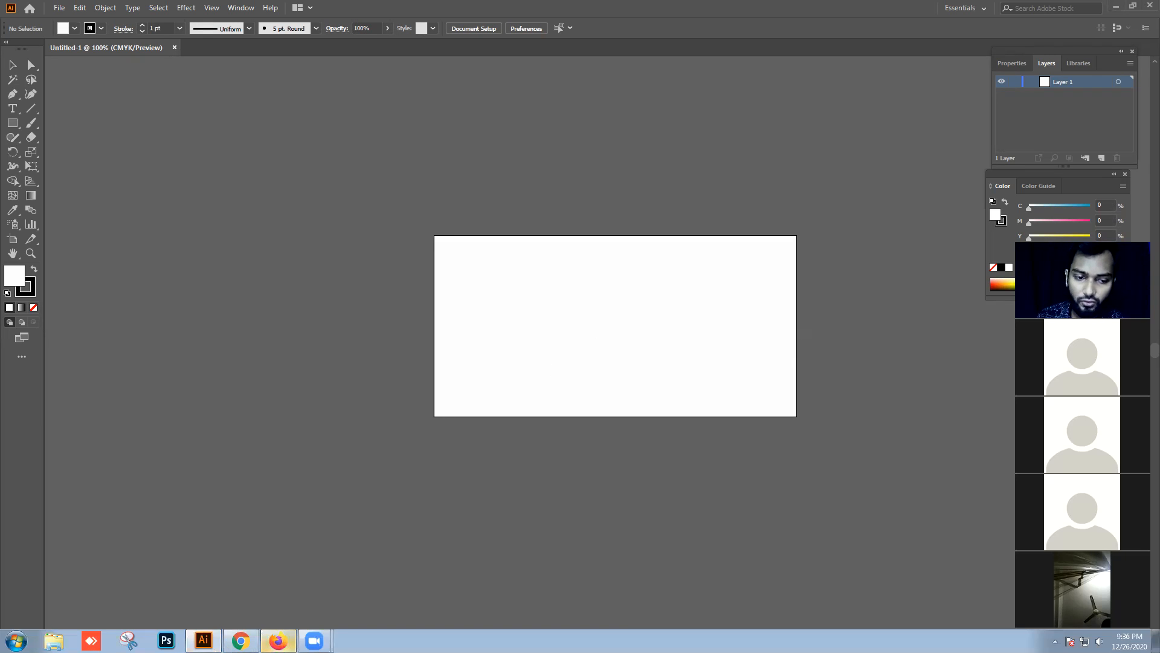
{"action": "left_click", "coordinate": [278, 642]}
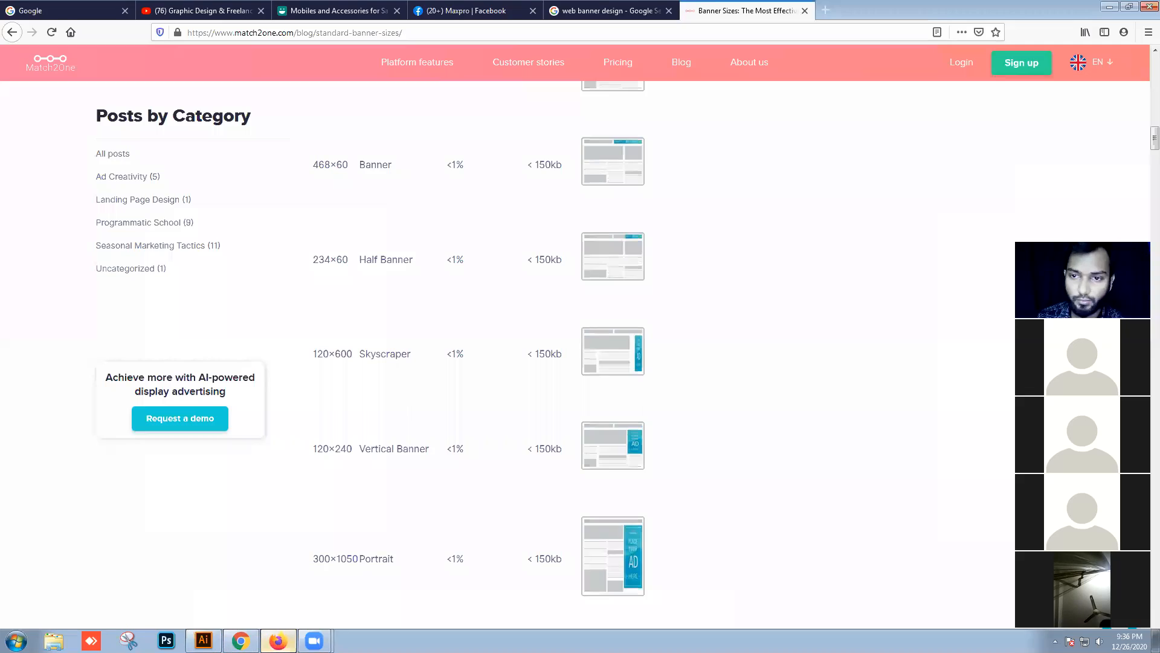
{"action": "left_click", "coordinate": [621, 10]}
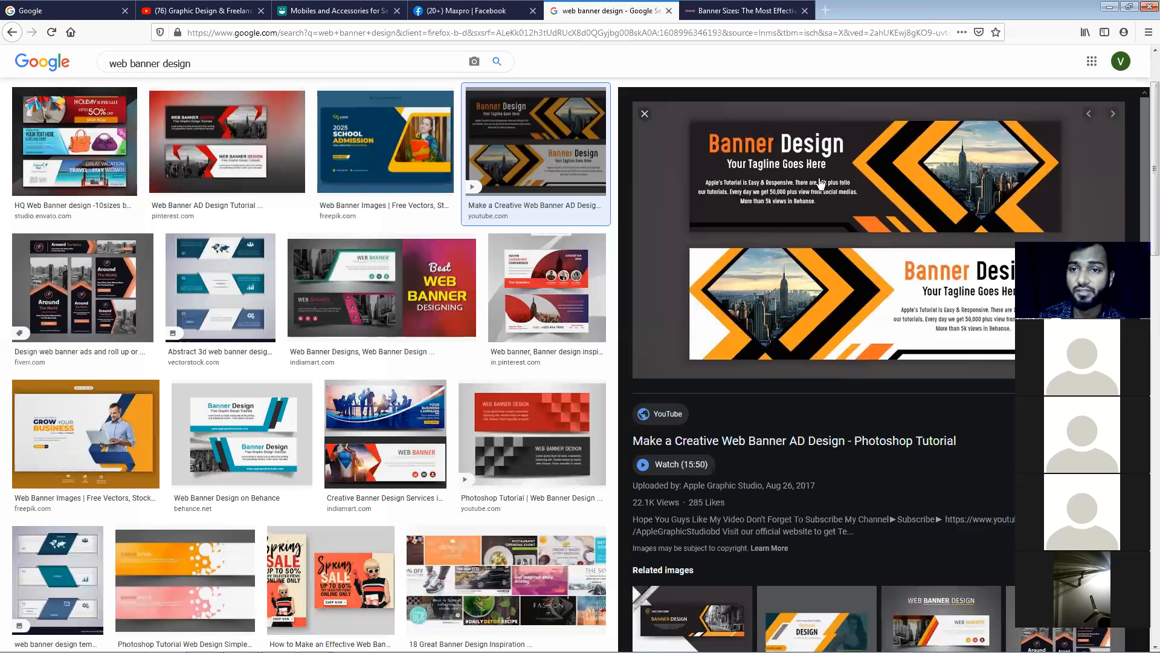
{"action": "right_click", "coordinate": [786, 150]}
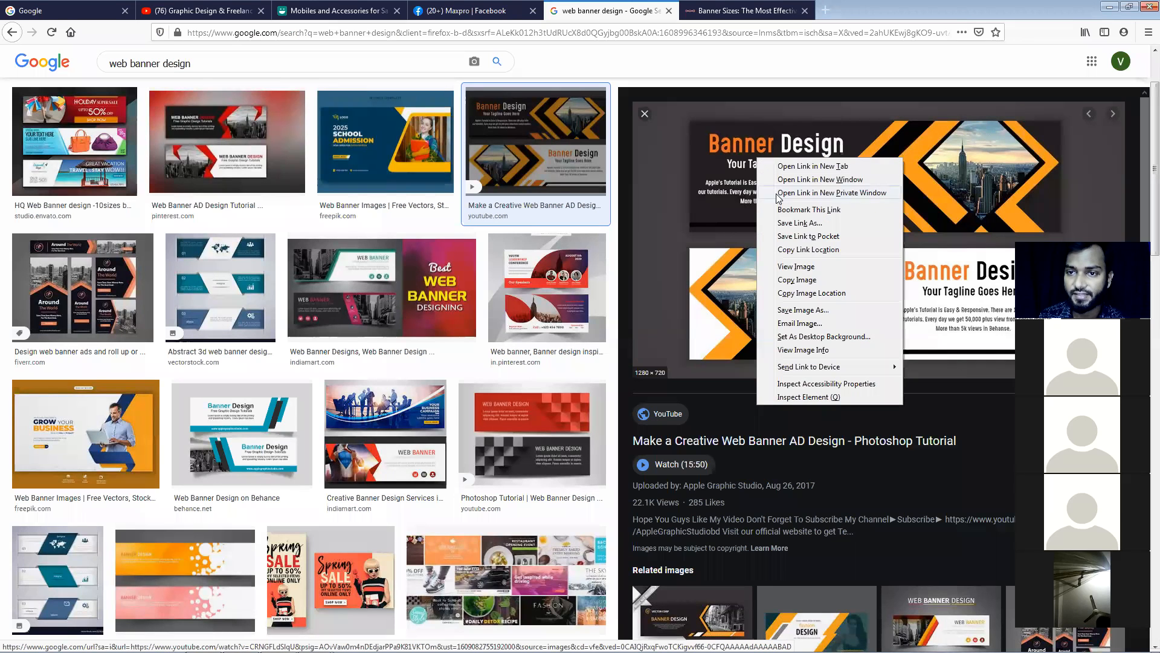
{"action": "left_click", "coordinate": [801, 282]}
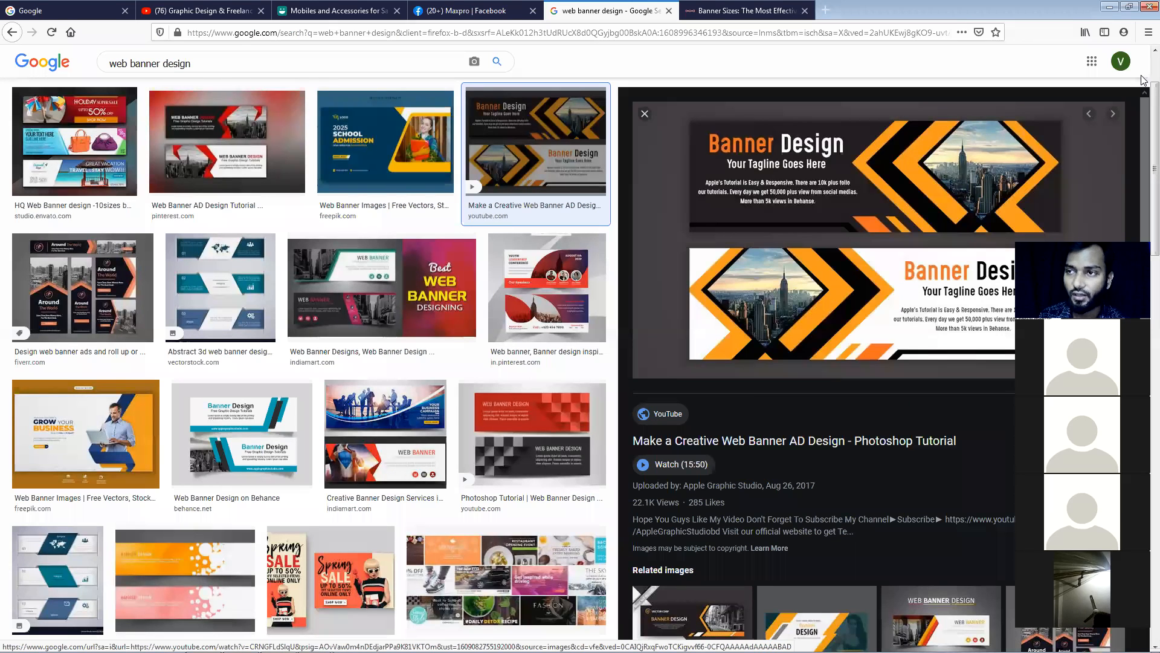
Return to Illustrator, paste the copied banner image and scale it to about 504 × 283.5 px just below the artboard.
{"action": "key", "text": "alt+Tab"}
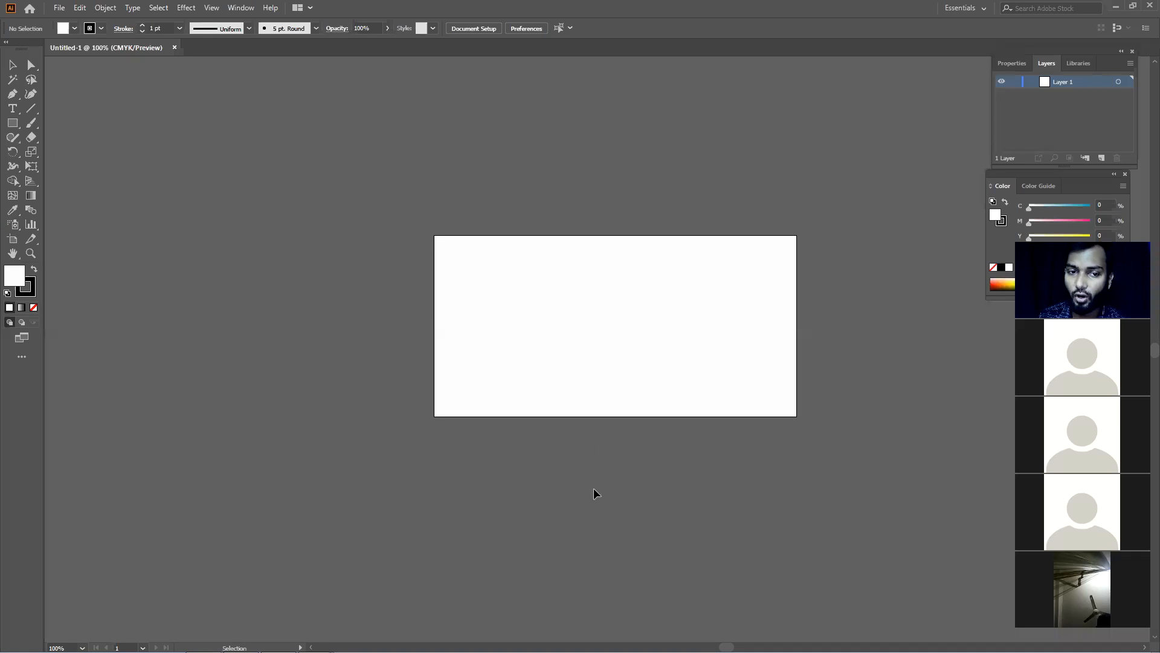
{"action": "scroll", "coordinate": [594, 494], "scroll_direction": "down", "scroll_amount": 2}
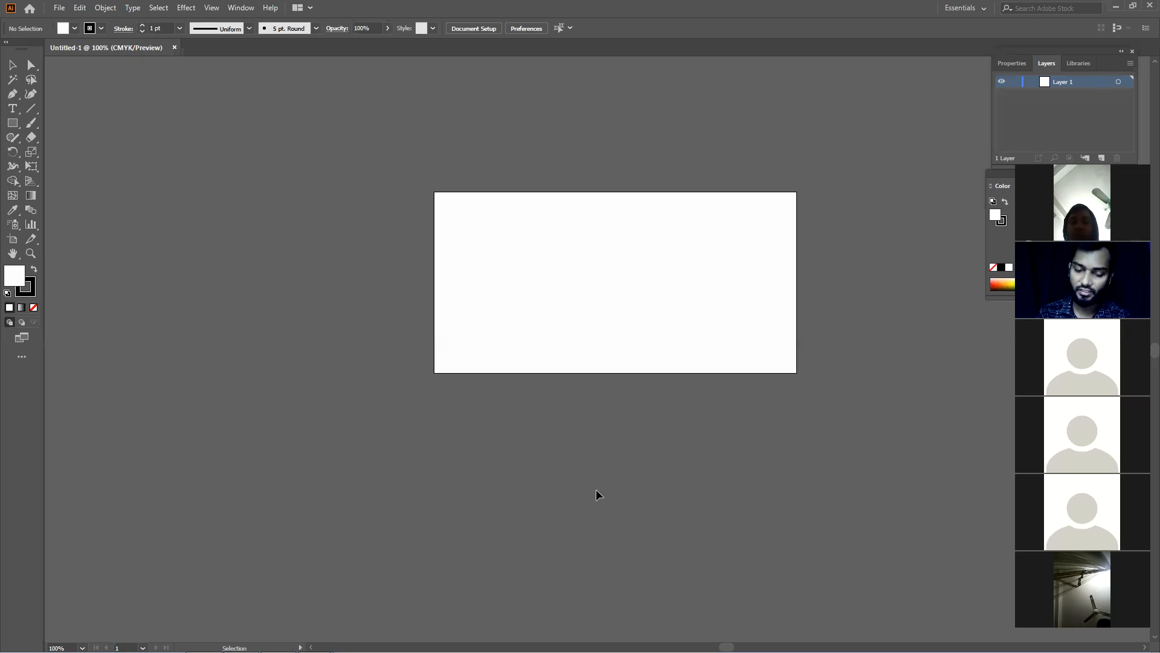
{"action": "key", "text": "ctrl+v"}
{"action": "scroll", "coordinate": [597, 479], "scroll_direction": "down", "scroll_amount": 3}
{"action": "left_click_drag", "start_coordinate": [683, 142], "coordinate": [676, 421]}
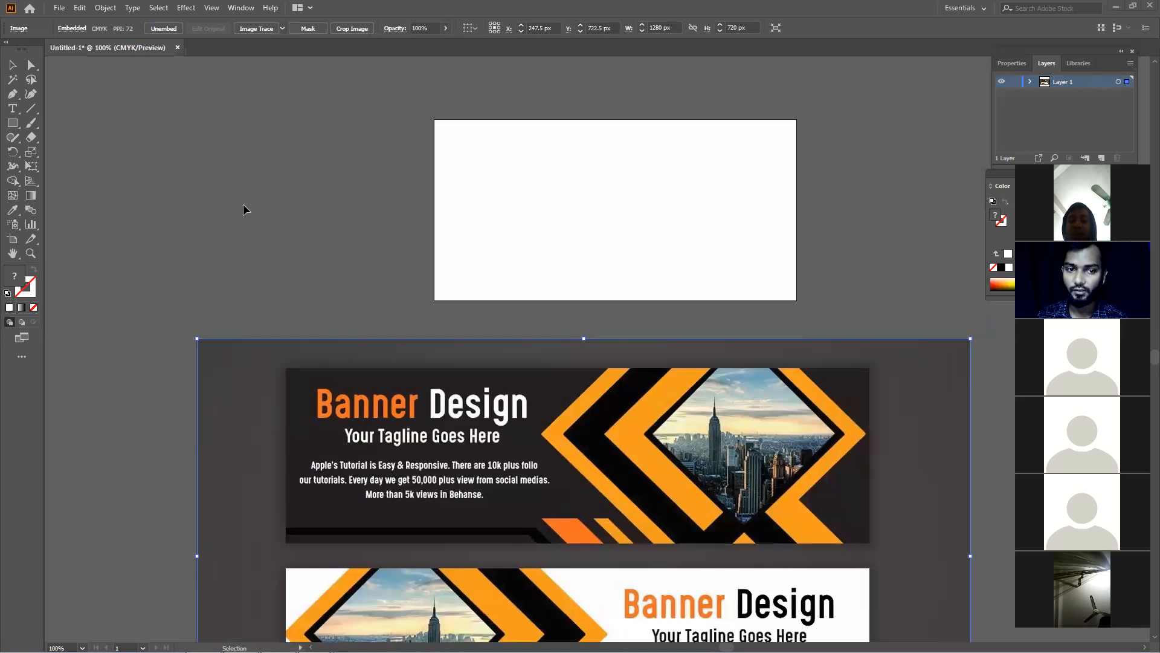
{"action": "left_click_drag", "start_coordinate": [234, 348], "coordinate": [746, 523]}
{"action": "left_click_drag", "start_coordinate": [807, 571], "coordinate": [494, 345]}
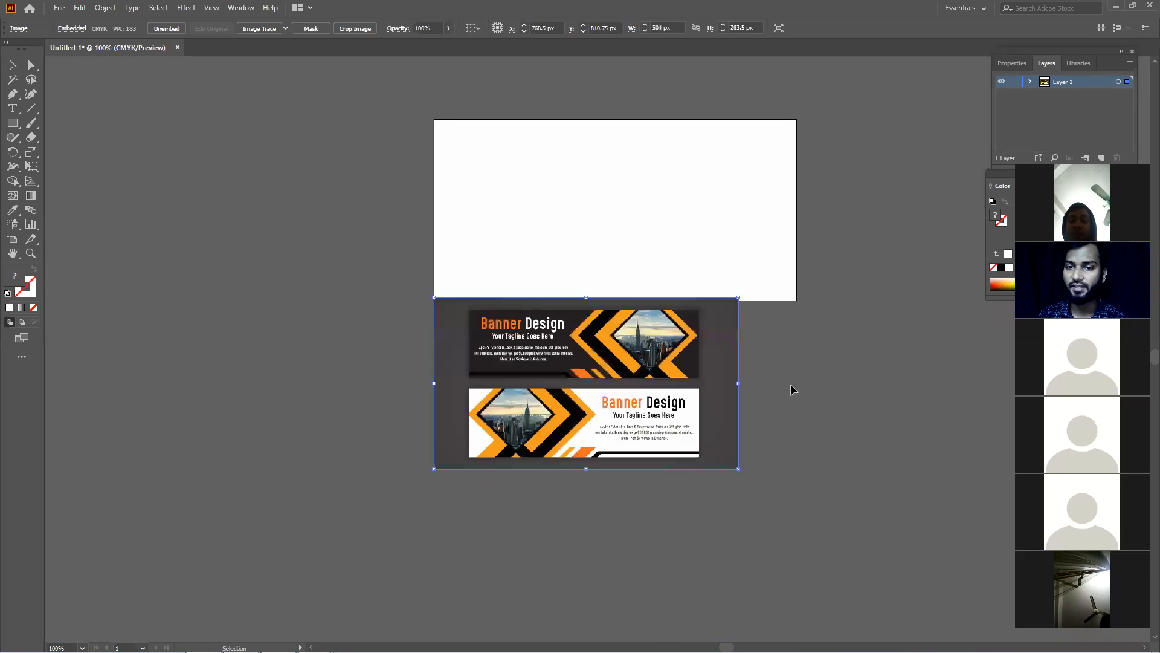
{"action": "left_click", "coordinate": [792, 388]}
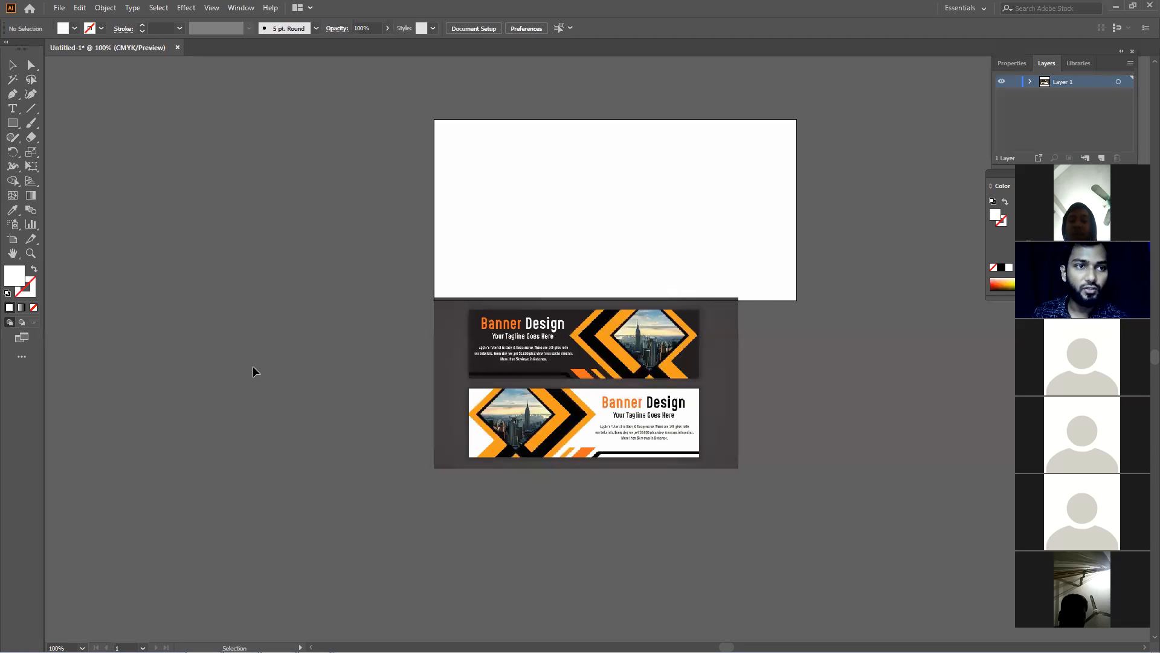
Undock the toolbar so it floats beside the artboard and choose the Rectangle tool.
{"action": "left_click_drag", "start_coordinate": [27, 59], "coordinate": [47, 123]}
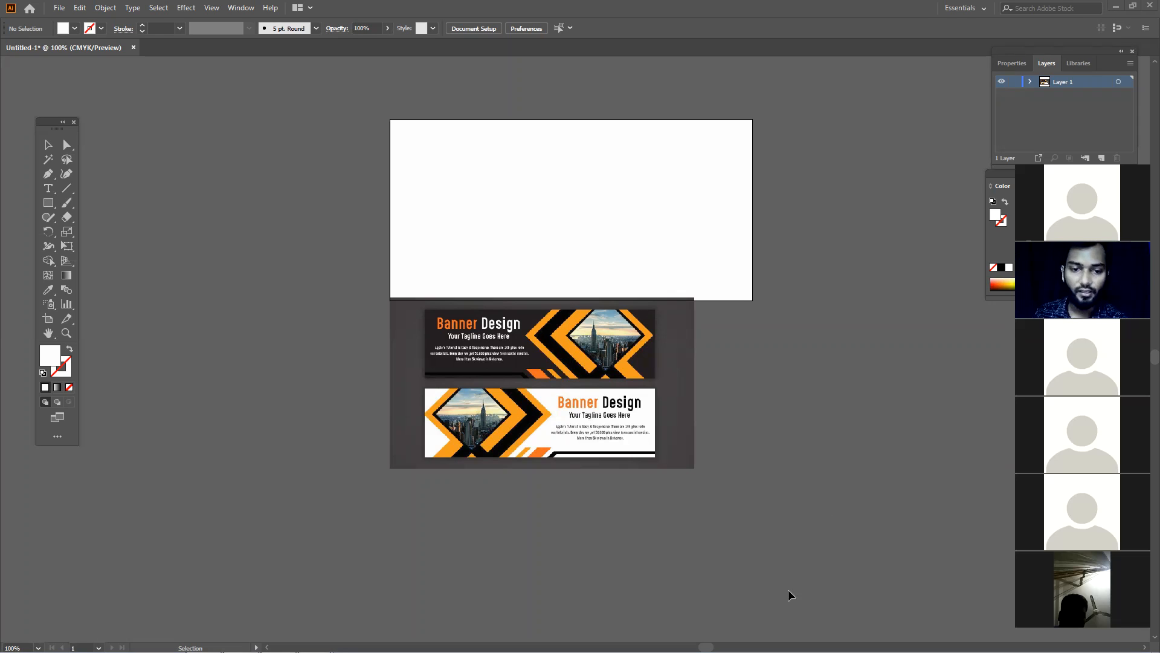
{"action": "left_click_drag", "start_coordinate": [50, 132], "coordinate": [61, 107]}
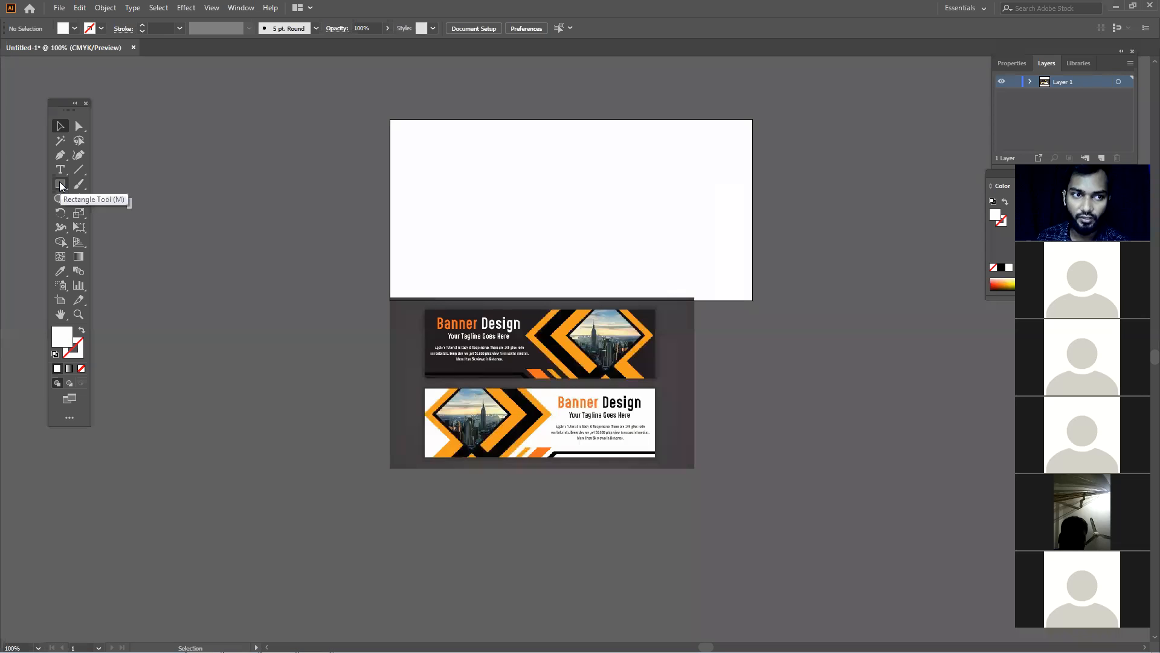
{"action": "left_click_drag", "start_coordinate": [60, 186], "coordinate": [97, 186]}
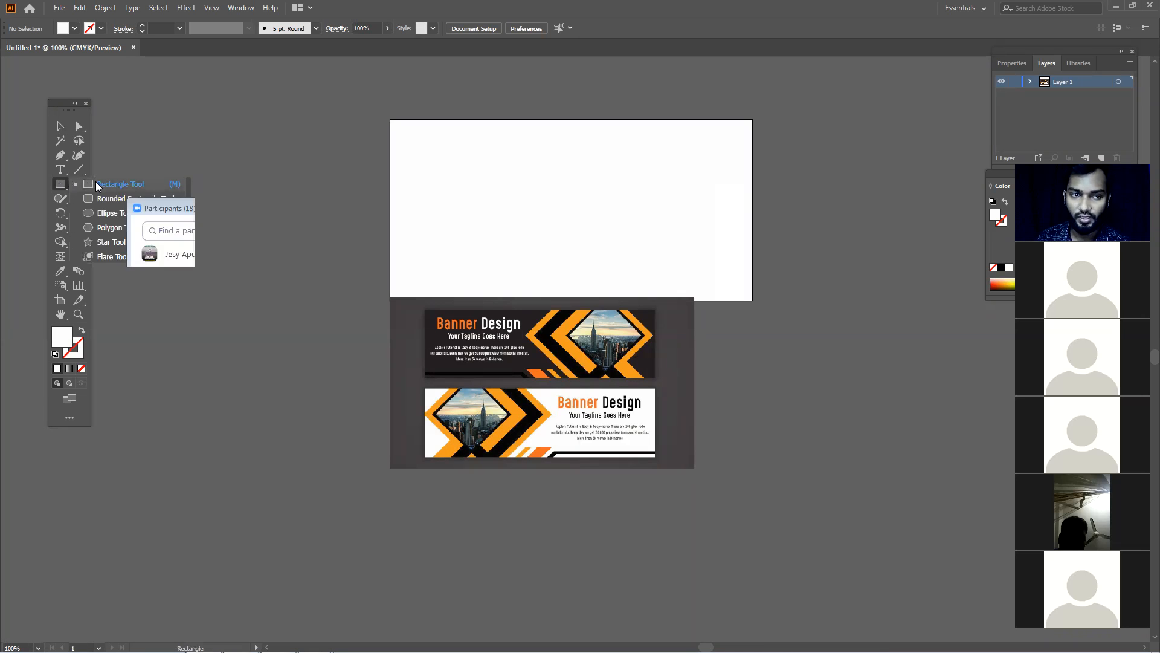
{"action": "mouse_move", "coordinate": [417, 152]}
{"action": "left_mouse_down"}
{"action": "mouse_move", "coordinate": [526, 210]}
{"action": "mouse_move", "coordinate": [598, 186]}
{"action": "mouse_move", "coordinate": [637, 265]}
{"action": "left_mouse_up"}
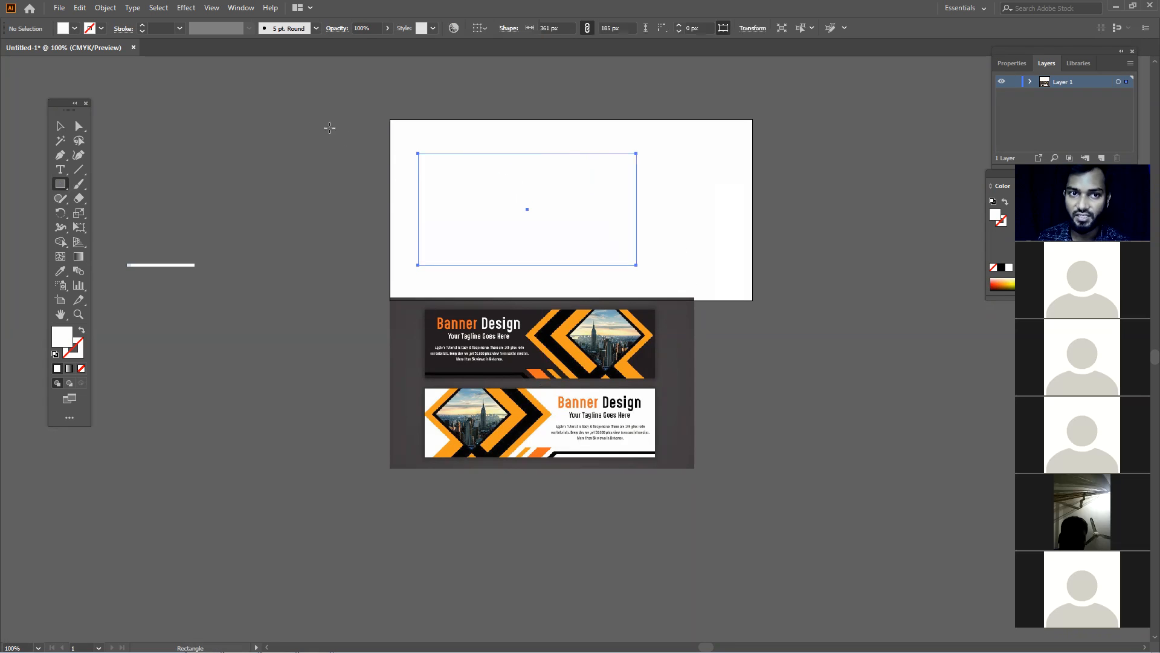
{"action": "left_click_drag", "start_coordinate": [279, 105], "coordinate": [352, 142]}
{"action": "left_click_drag", "start_coordinate": [200, 113], "coordinate": [269, 153]}
{"action": "left_click_drag", "start_coordinate": [106, 119], "coordinate": [180, 167]}
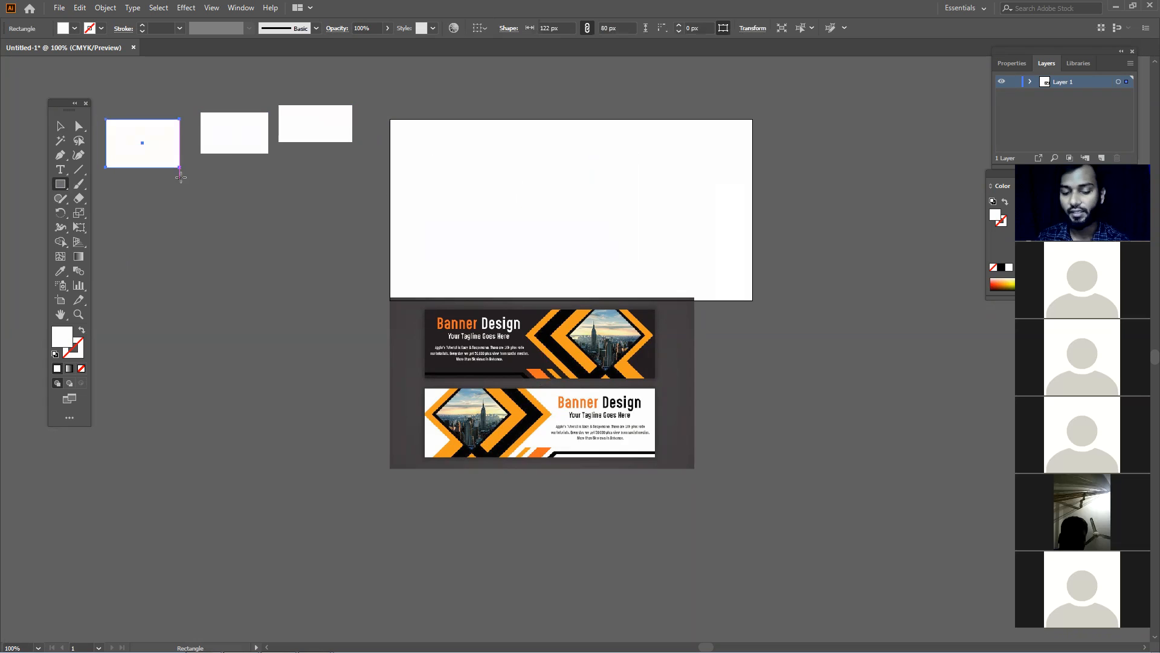
{"action": "key", "text": "ctrl+z"}
{"action": "key", "text": "ctrl+z"}
{"action": "key", "text": "ctrl+z"}
{"action": "key", "text": "ctrl+z"}
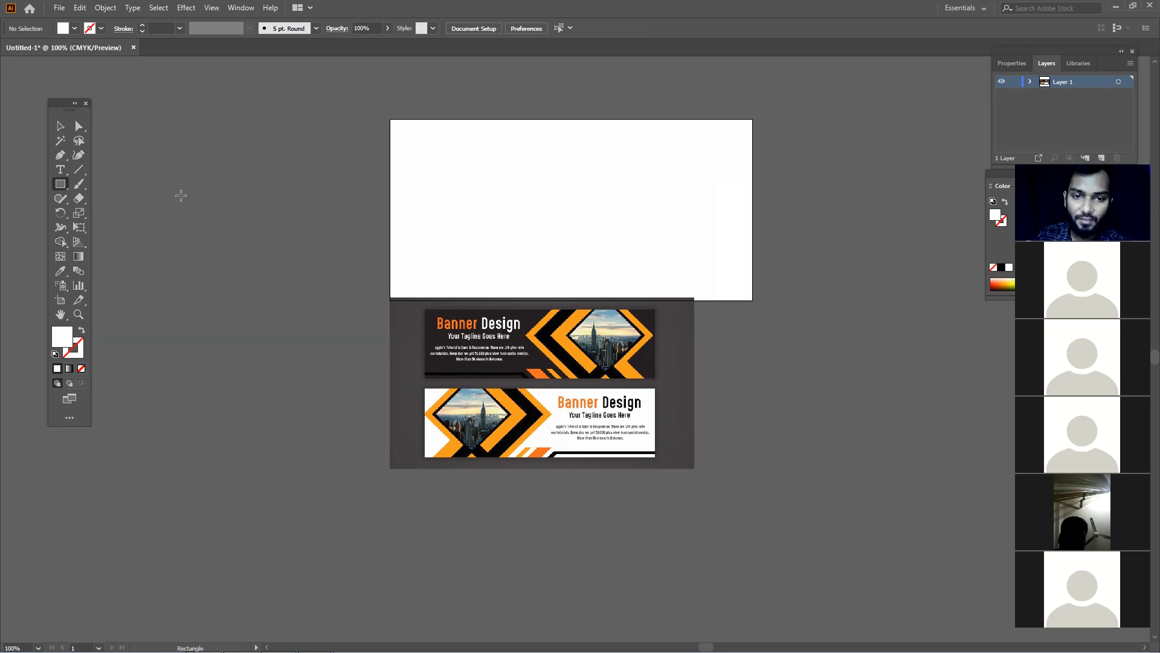
Set the fill colour to dark navy blue #00052D.
{"action": "double_click", "coordinate": [58, 339]}
{"action": "mouse_move", "coordinate": [463, 342]}
{"action": "left_mouse_down"}
{"action": "mouse_move", "coordinate": [424, 326]}
{"action": "mouse_move", "coordinate": [410, 365]}
{"action": "mouse_move", "coordinate": [518, 349]}
{"action": "mouse_move", "coordinate": [567, 362]}
{"action": "mouse_move", "coordinate": [574, 377]}
{"action": "left_mouse_up"}
{"action": "left_click", "coordinate": [597, 306]}
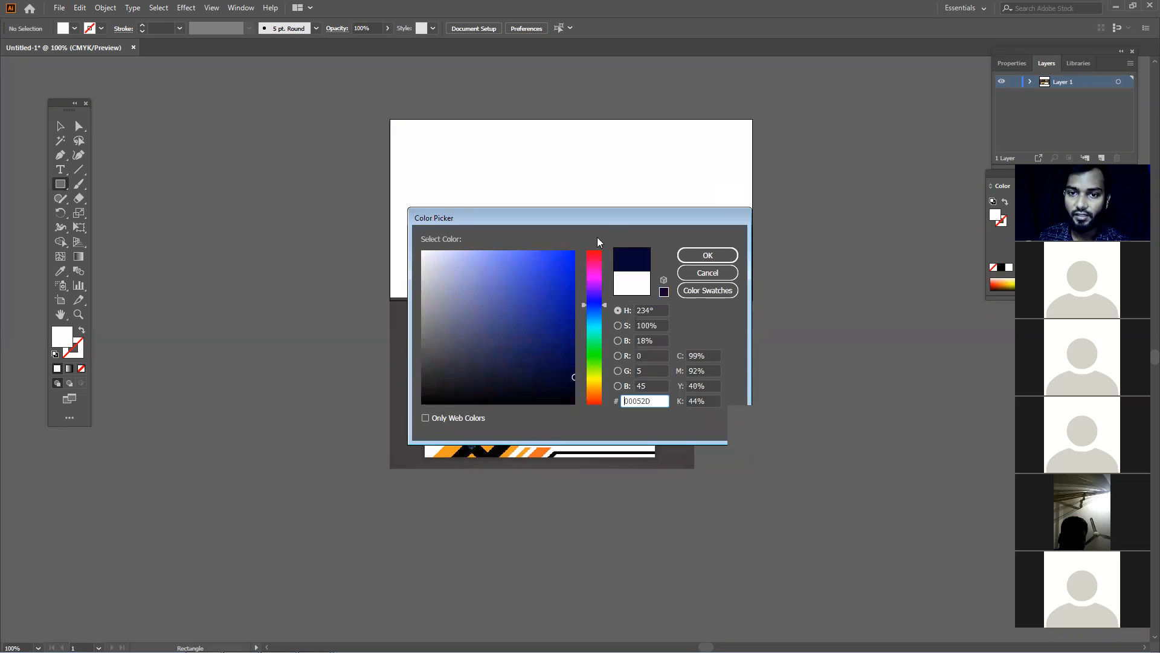
{"action": "left_click", "coordinate": [688, 255]}
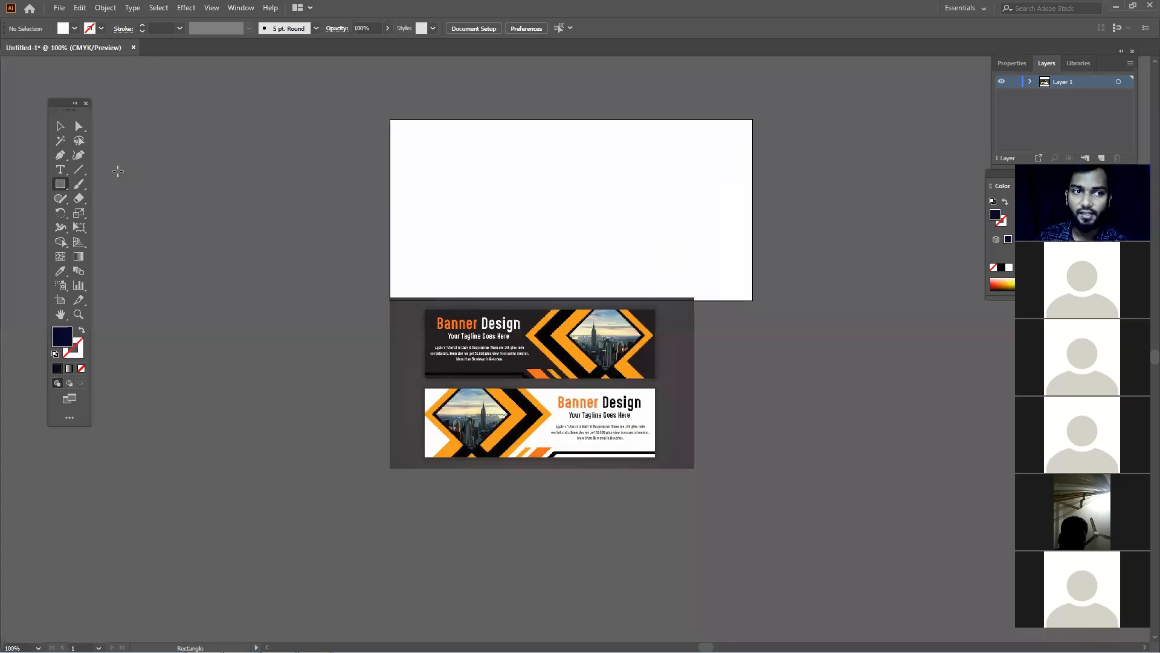
Draw a navy rectangle about 524 × 300 px from the artboard's upper-left corner and stretch it to the full 600 px width.
{"action": "left_click", "coordinate": [59, 187]}
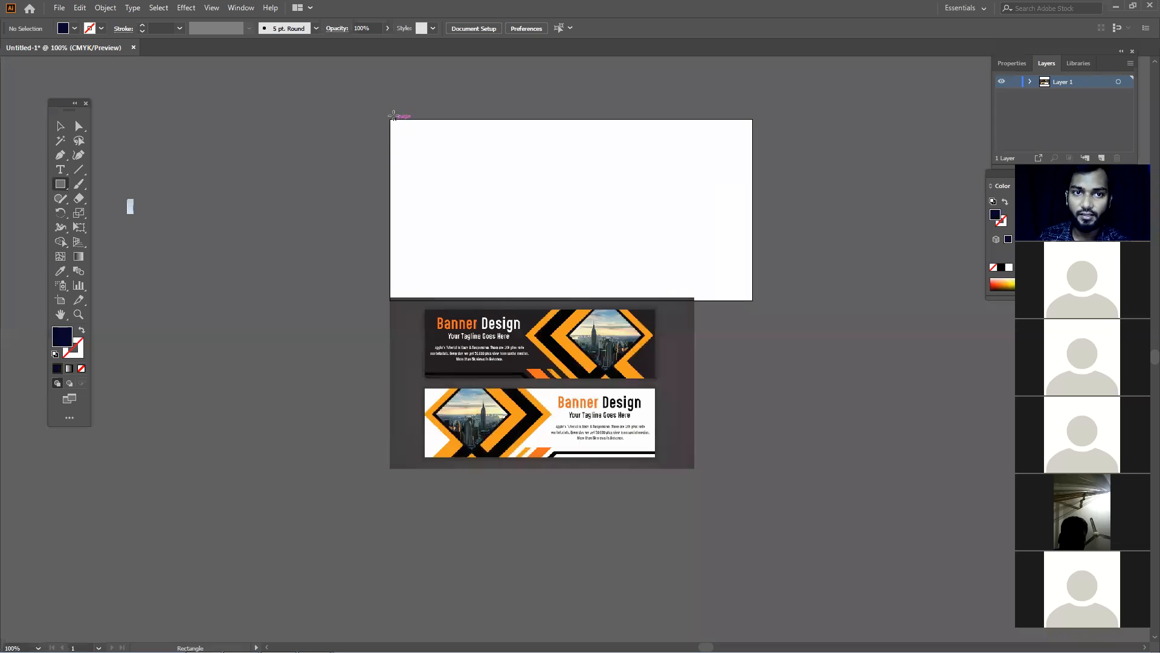
{"action": "mouse_move", "coordinate": [471, 196]}
{"action": "left_mouse_down"}
{"action": "mouse_move", "coordinate": [666, 296]}
{"action": "mouse_move", "coordinate": [706, 302]}
{"action": "left_mouse_up"}
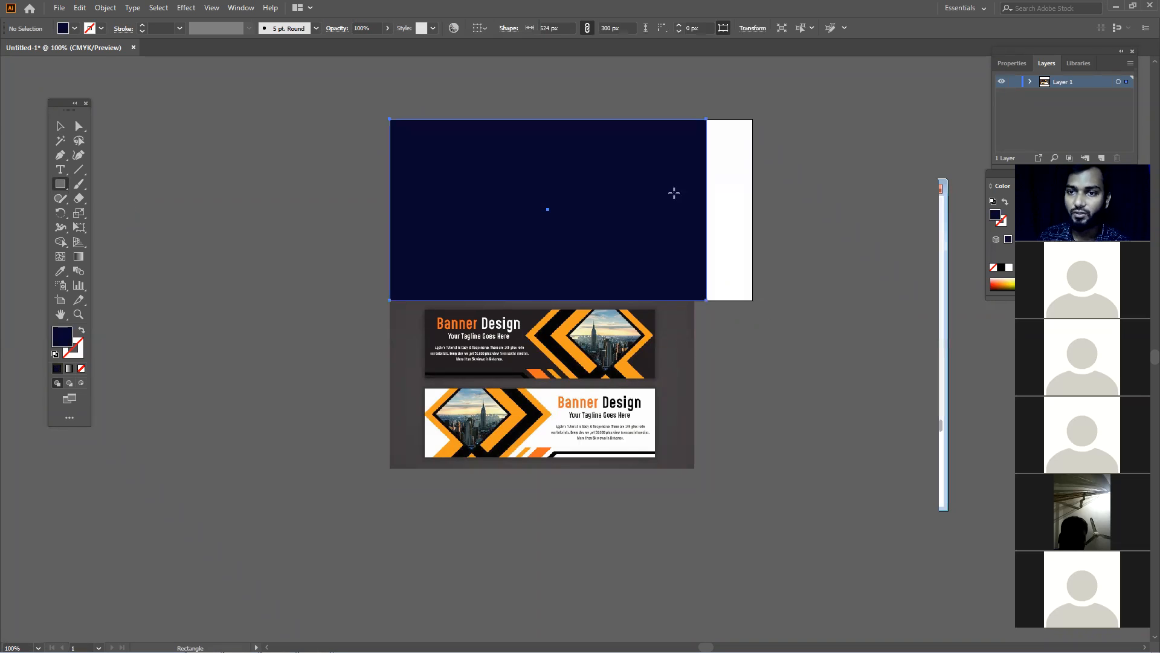
{"action": "left_click", "coordinate": [60, 125]}
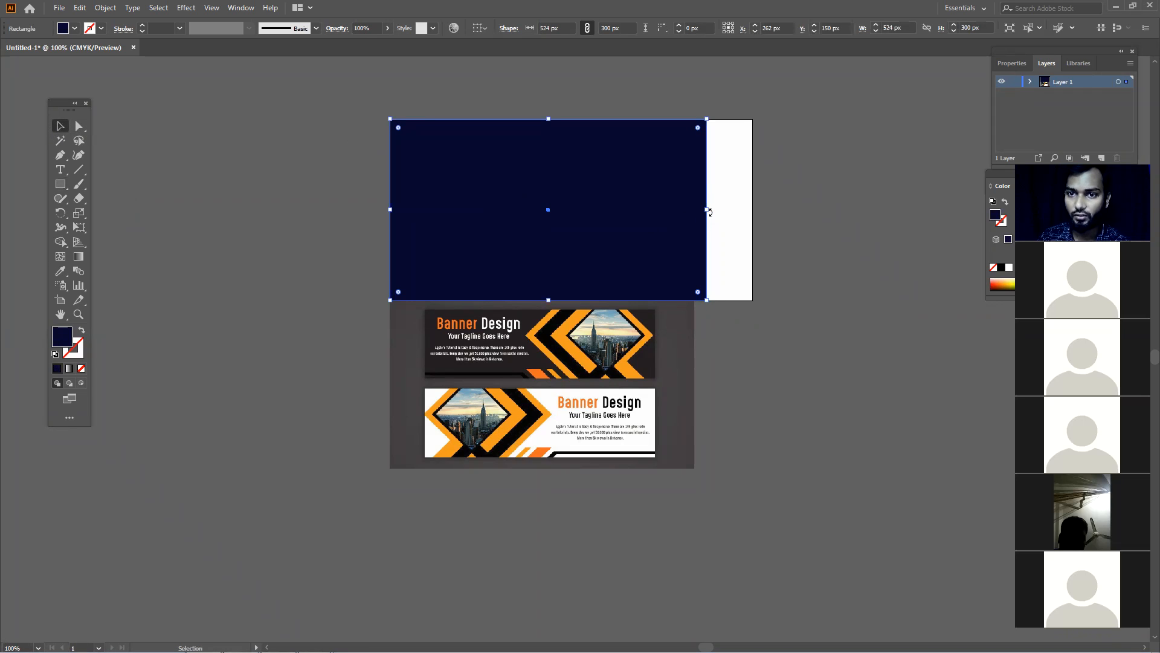
{"action": "left_click_drag", "start_coordinate": [710, 210], "coordinate": [761, 215]}
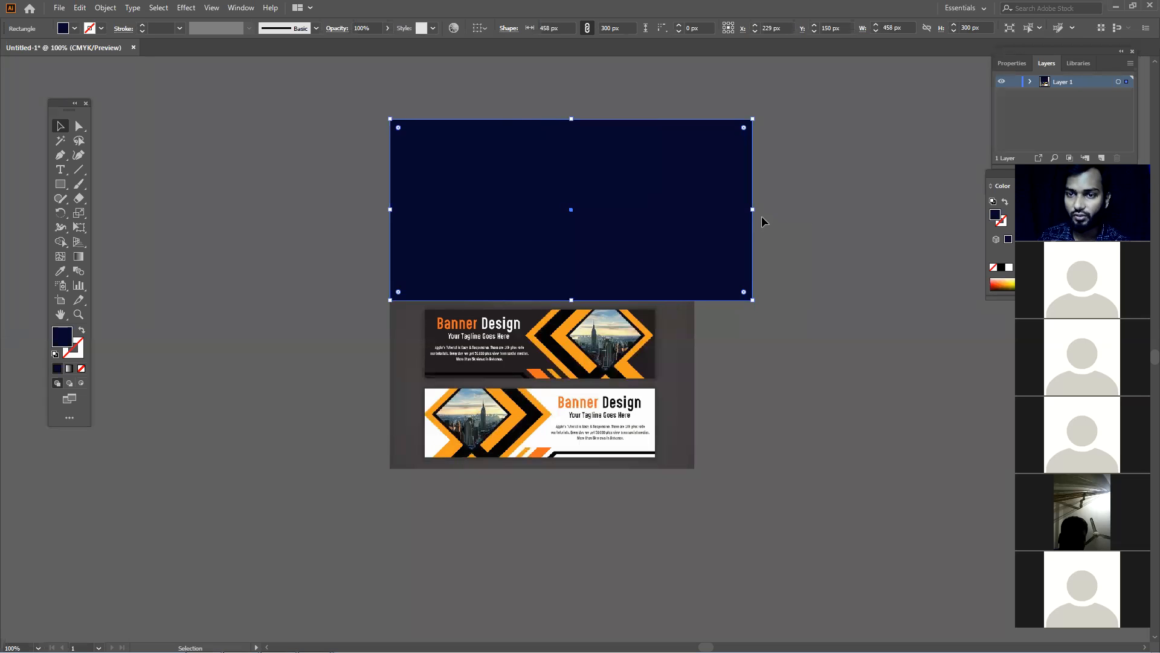
Move the banner reference image down to leave a clear gap below the artboard.
{"action": "left_click", "coordinate": [631, 362]}
{"action": "left_click_drag", "start_coordinate": [631, 361], "coordinate": [696, 436]}
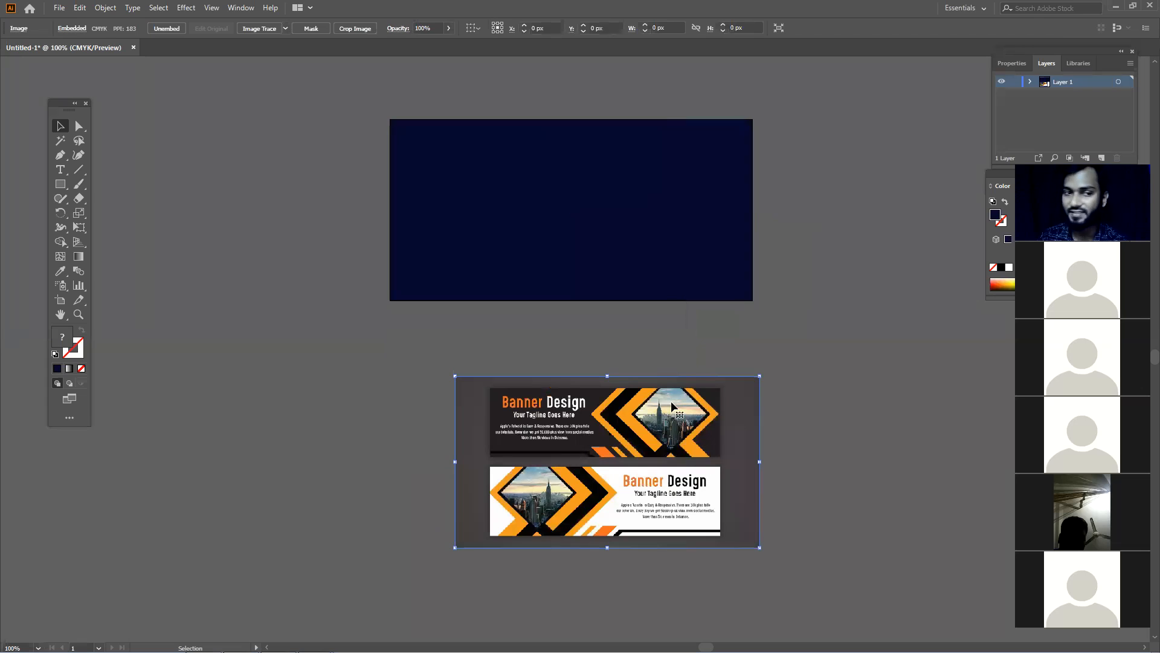
{"action": "left_click", "coordinate": [638, 327]}
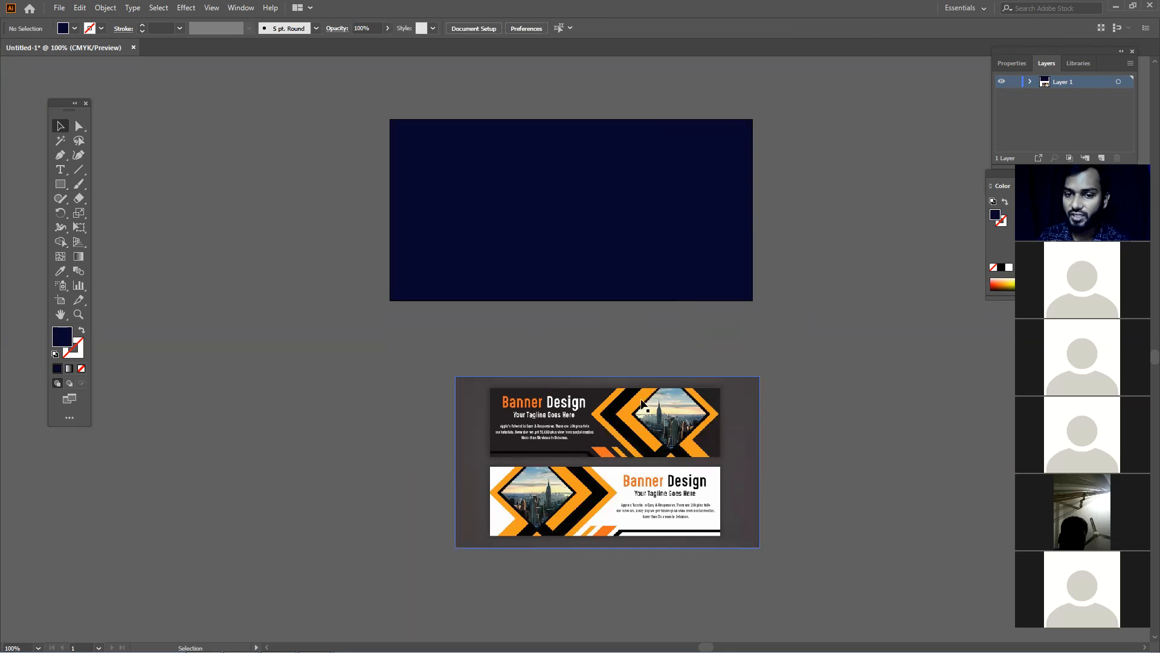
{"action": "left_click_drag", "start_coordinate": [641, 402], "coordinate": [634, 413]}
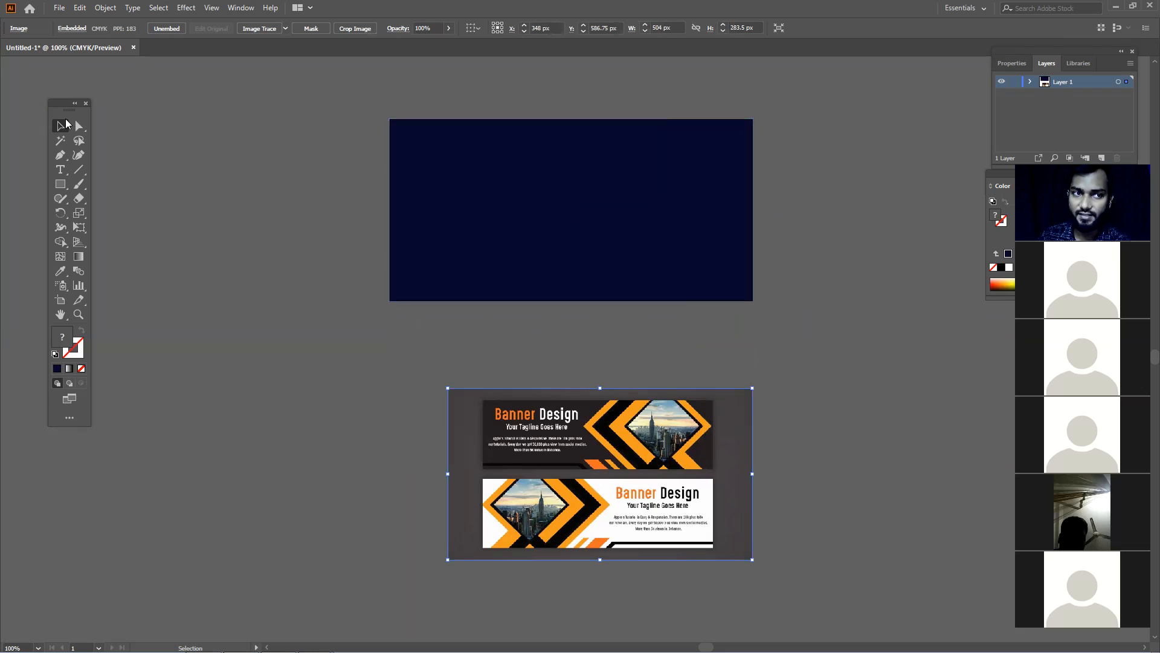
{"action": "left_click_drag", "start_coordinate": [622, 279], "coordinate": [637, 316]}
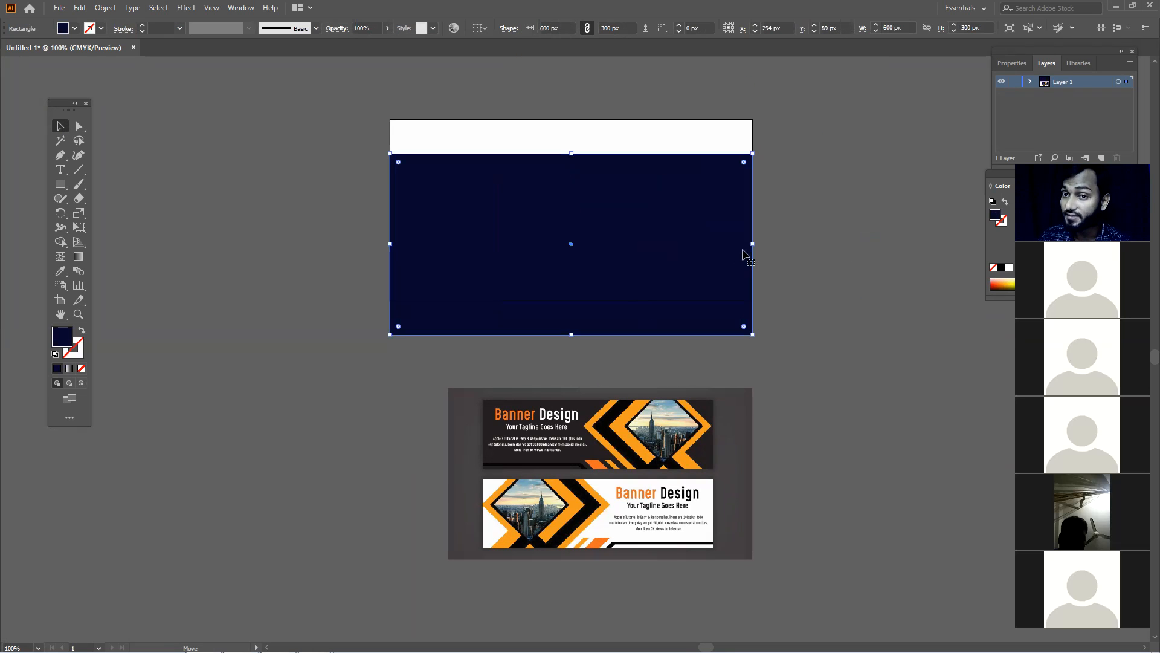
{"action": "left_click_drag", "start_coordinate": [754, 244], "coordinate": [616, 245]}
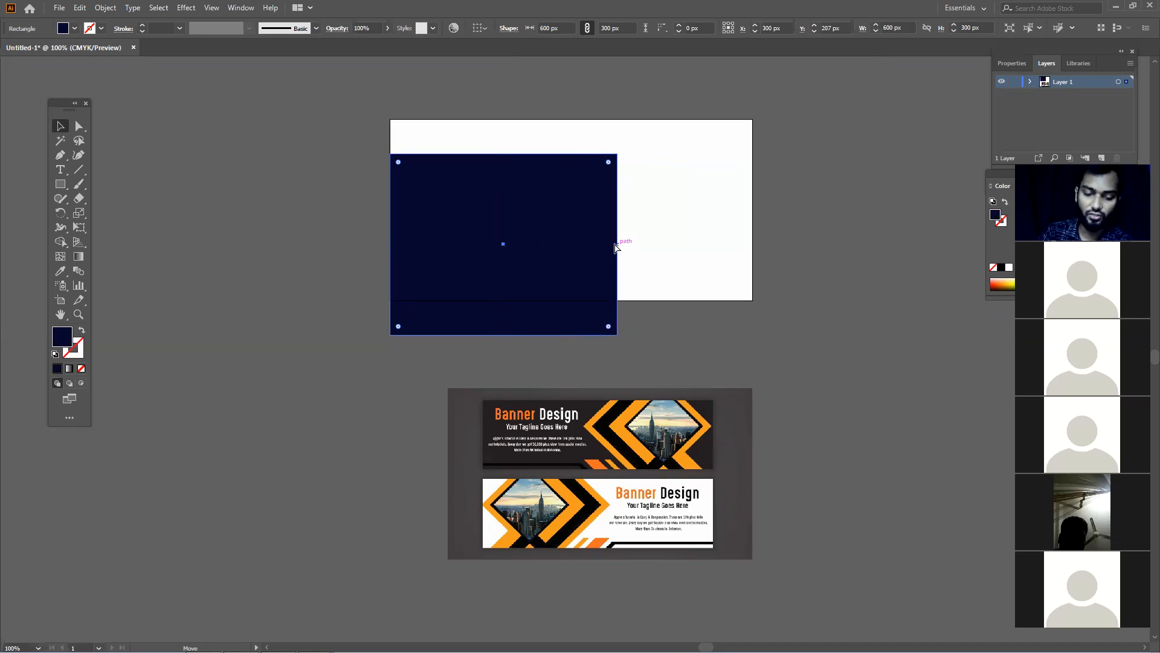
{"action": "key", "text": "ctrl+z"}
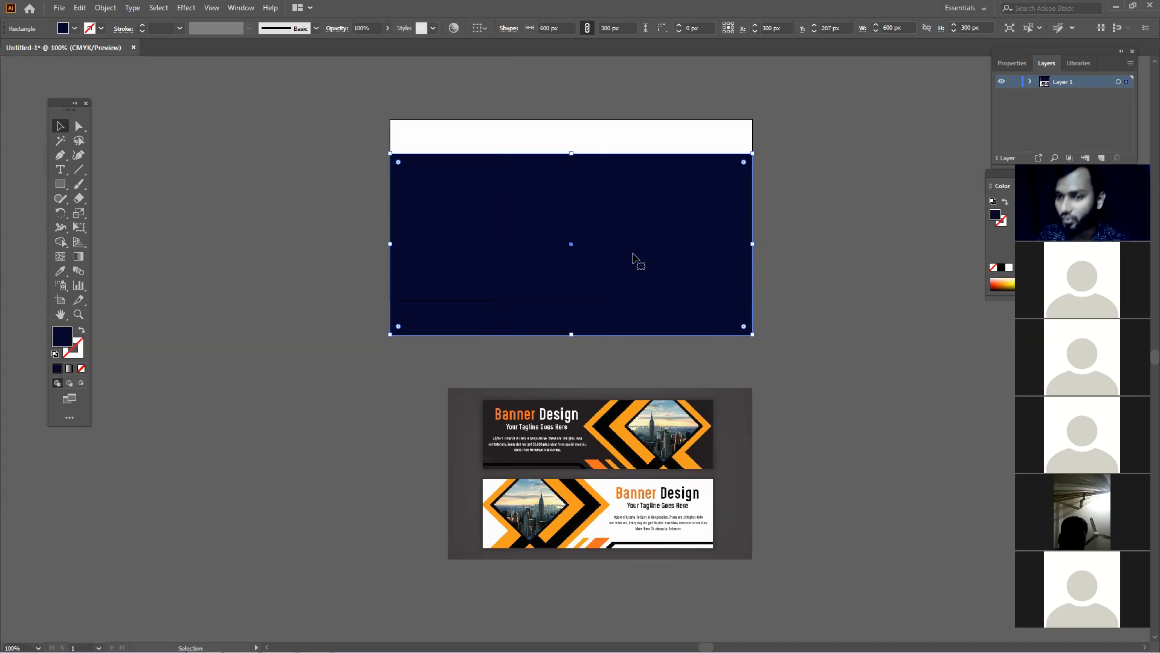
{"action": "left_click_drag", "start_coordinate": [691, 276], "coordinate": [691, 242]}
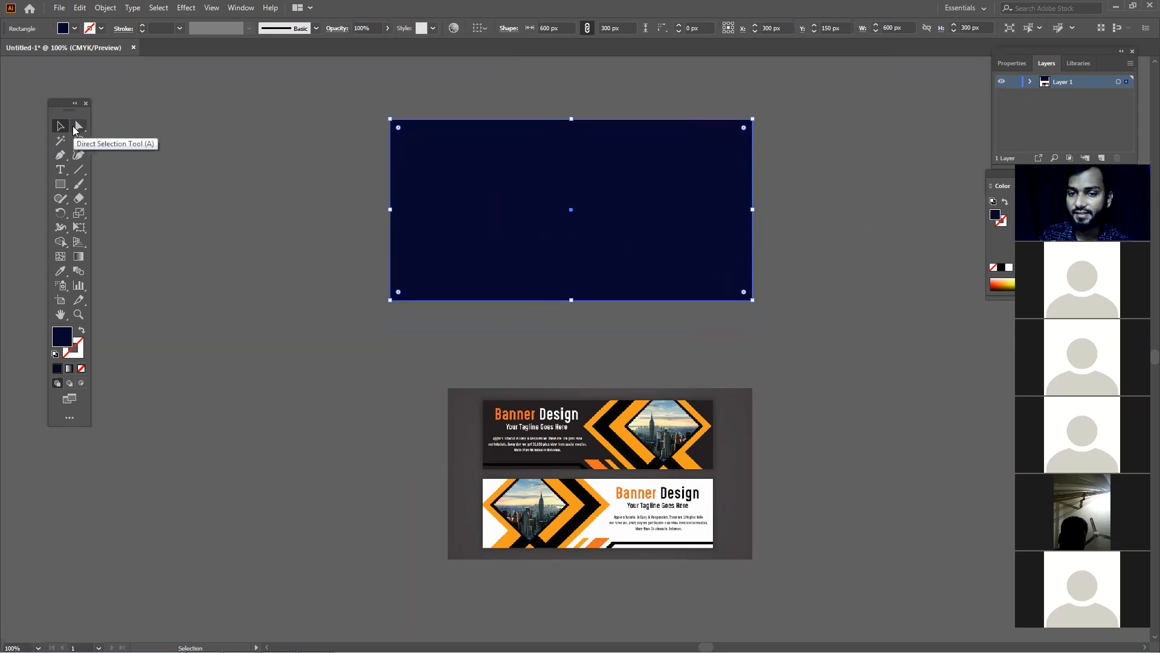
Move the banner reference image further down and draw a narrow upright rectangle about 47 × 237 px in the gap below the artboard.
{"action": "left_click", "coordinate": [75, 127]}
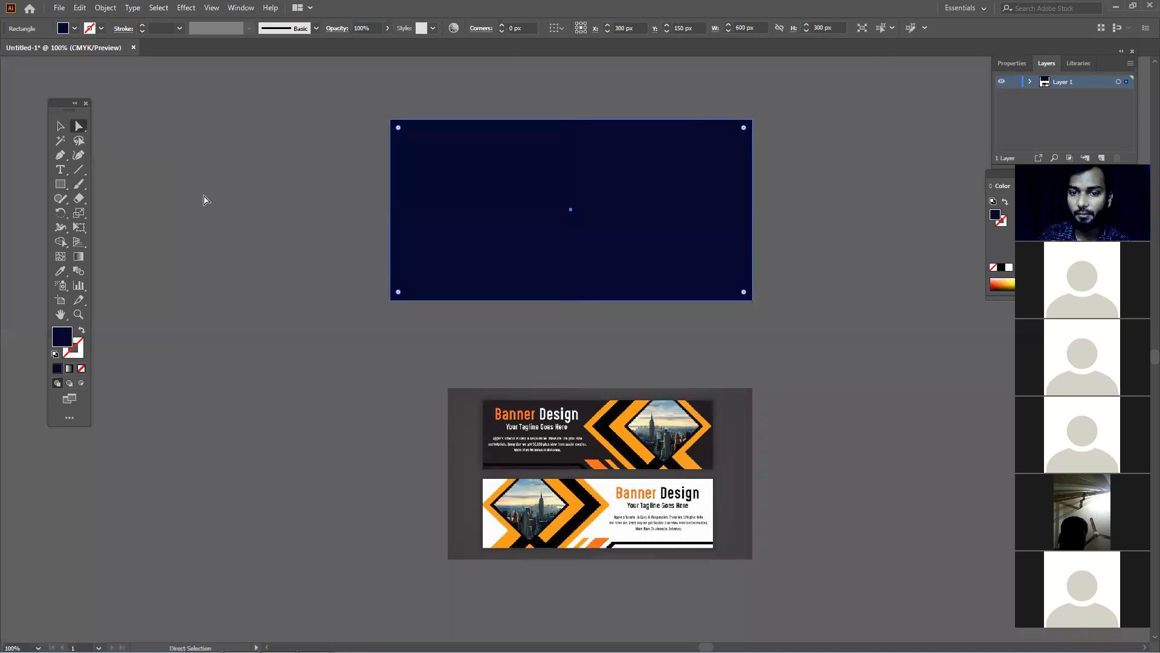
{"action": "left_click_drag", "start_coordinate": [601, 445], "coordinate": [610, 576]}
{"action": "left_click", "coordinate": [60, 183]}
{"action": "left_click_drag", "start_coordinate": [543, 336], "coordinate": [571, 479]}
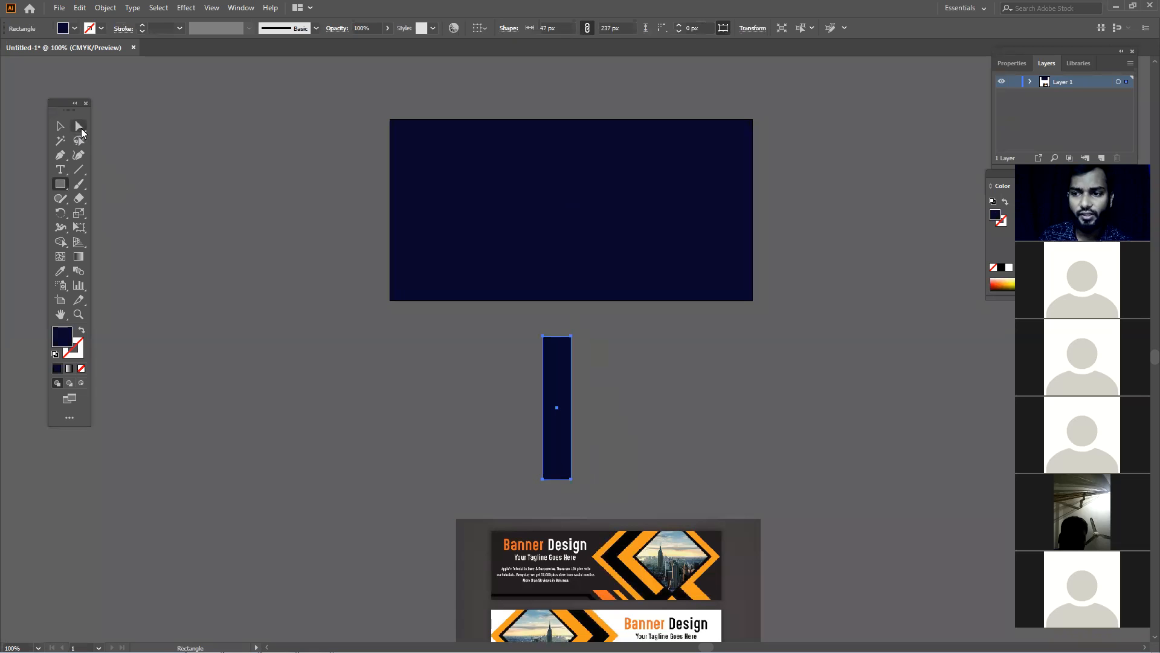
Slant the narrow rectangle by shifting its two upper corners rightward with Direct Selection, and move the slanted bar to the left.
{"action": "left_click", "coordinate": [82, 130]}
{"action": "left_click_drag", "start_coordinate": [503, 319], "coordinate": [678, 341]}
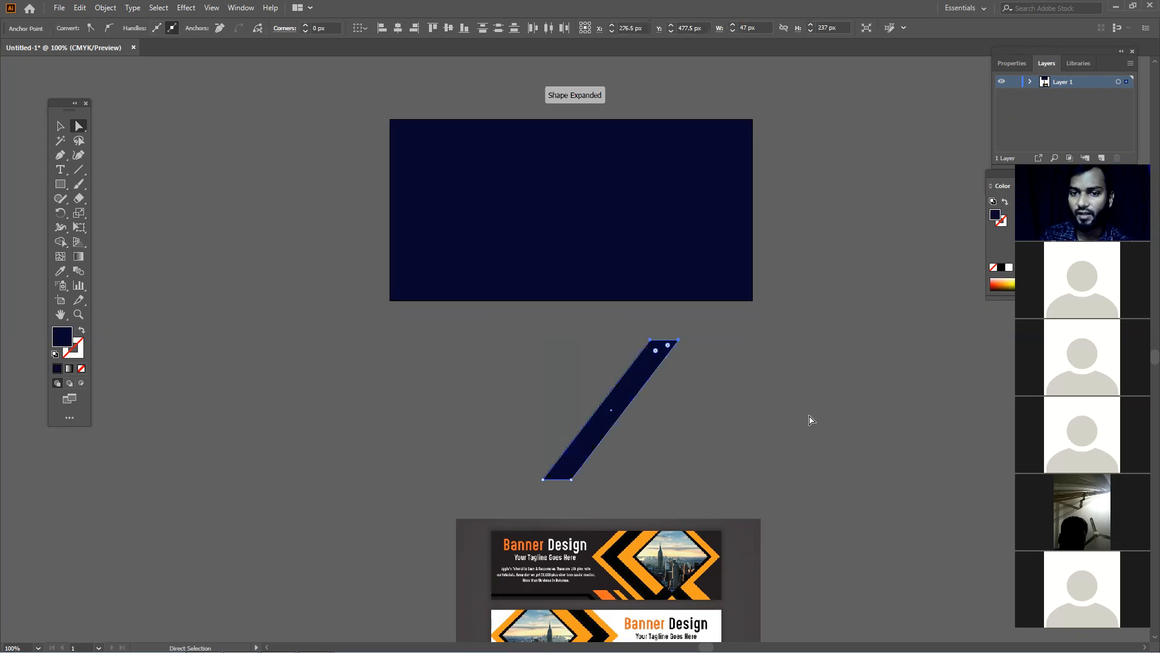
{"action": "left_click", "coordinate": [720, 434]}
{"action": "left_click_drag", "start_coordinate": [622, 380], "coordinate": [543, 368]}
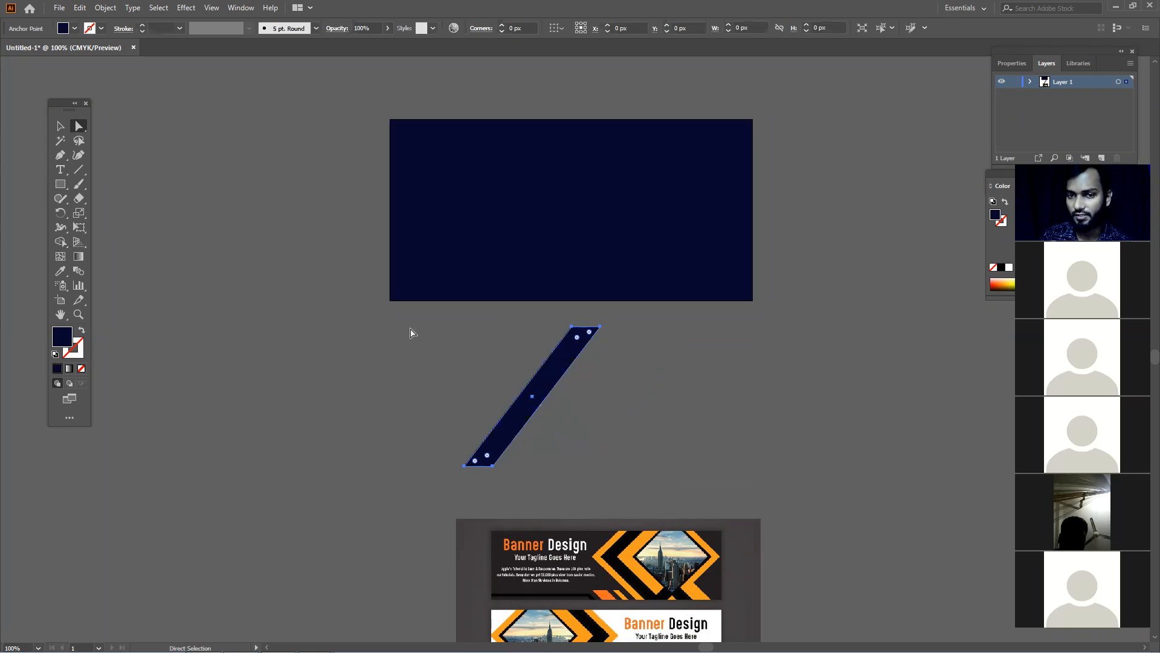
Draw a rectangle about 326 × 178 px beside the slanted bar and pull its upper-right corner outward with Direct Selection.
{"action": "left_click", "coordinate": [60, 185]}
{"action": "mouse_move", "coordinate": [605, 337]}
{"action": "left_mouse_down"}
{"action": "mouse_move", "coordinate": [679, 409]}
{"action": "mouse_move", "coordinate": [803, 443]}
{"action": "left_mouse_up"}
{"action": "left_click", "coordinate": [78, 125]}
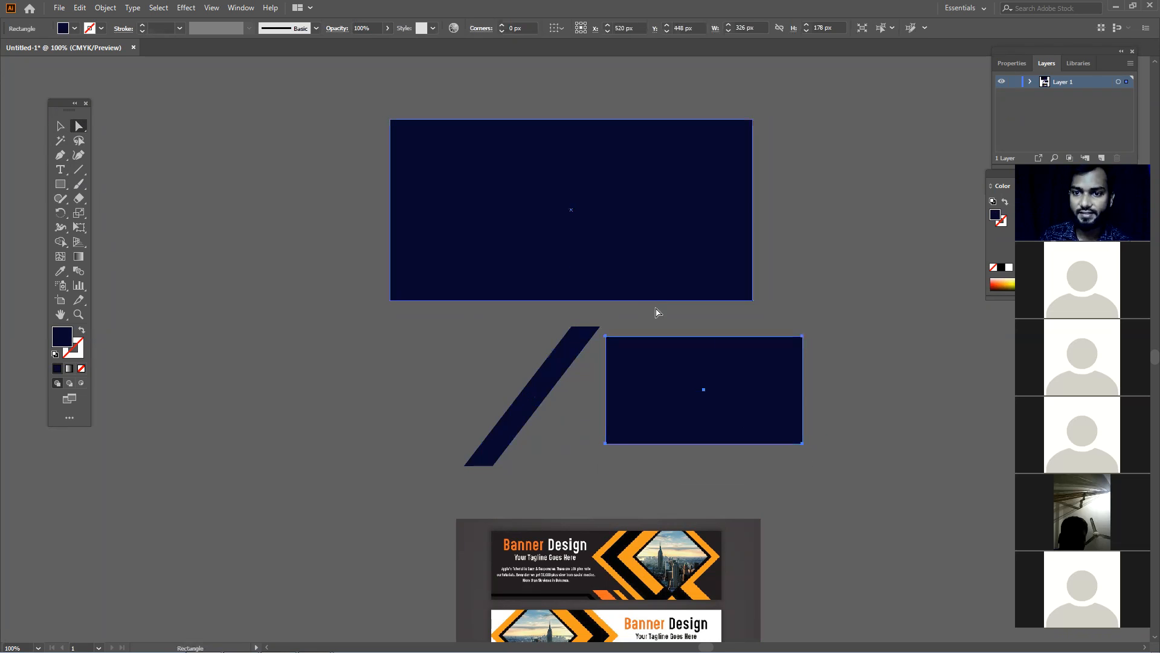
{"action": "left_click", "coordinate": [811, 340]}
{"action": "left_click_drag", "start_coordinate": [803, 337], "coordinate": [878, 342]}
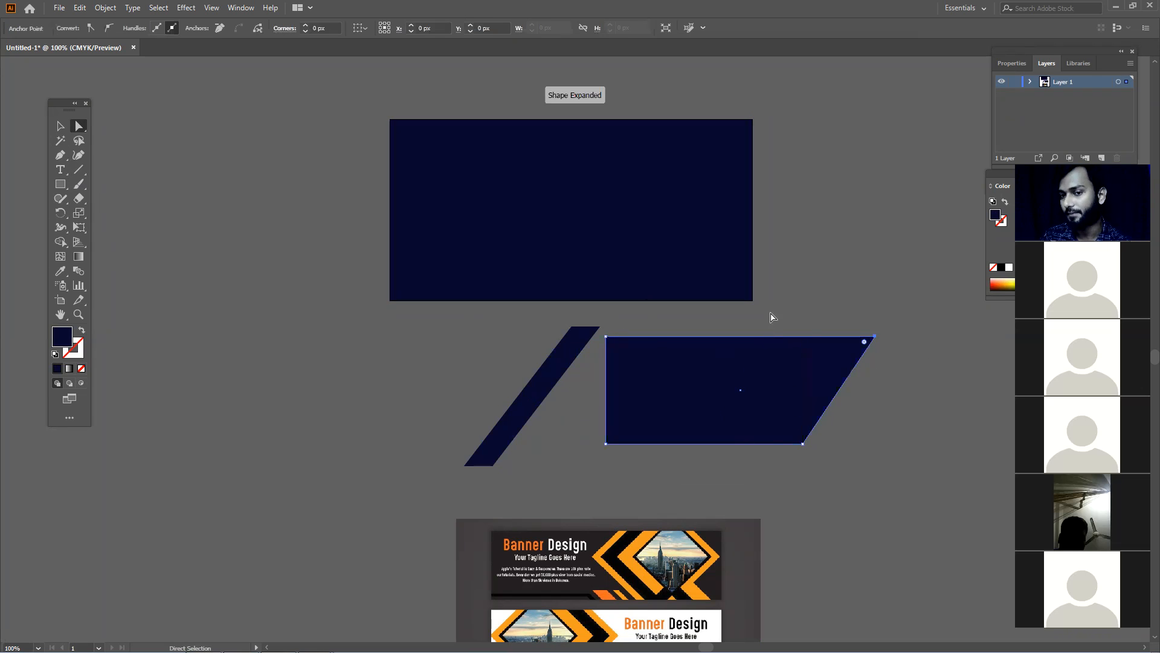
Shift the wide slanted shape slightly down and rightward and the slanted bar rightward with Direct Selection.
{"action": "left_click", "coordinate": [769, 316]}
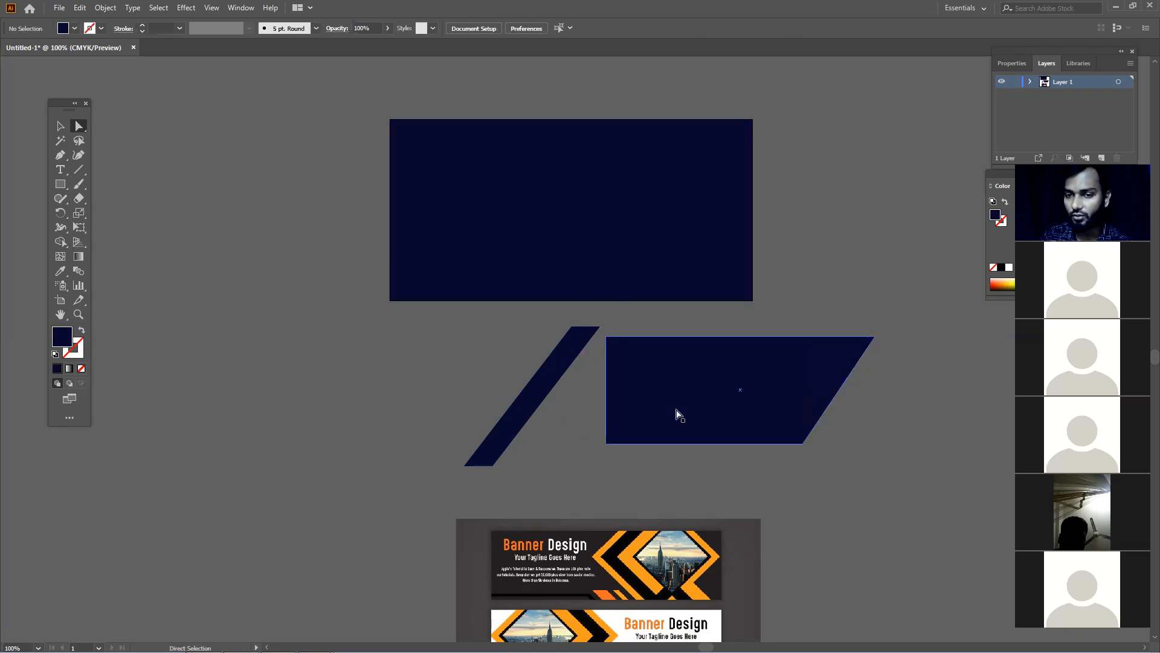
{"action": "left_click_drag", "start_coordinate": [676, 409], "coordinate": [704, 416]}
{"action": "left_click_drag", "start_coordinate": [528, 414], "coordinate": [562, 394]}
{"action": "left_click", "coordinate": [512, 389]}
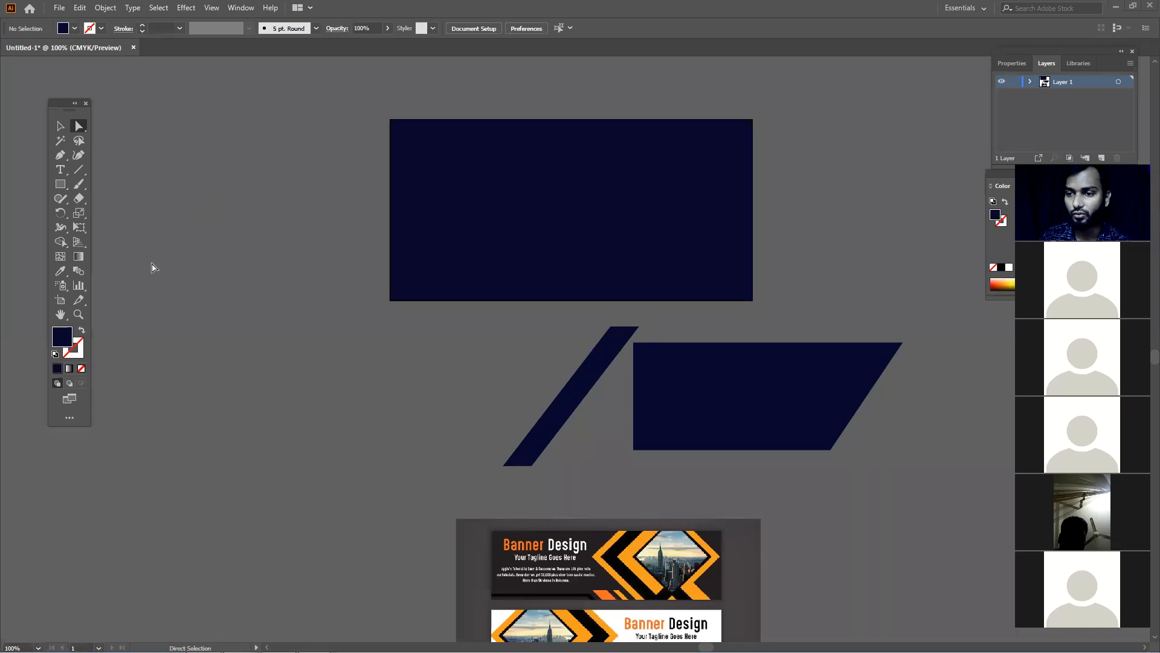
Move the dark blue background rectangle up and to the right so it is offset from the artboard.
{"action": "left_click", "coordinate": [60, 125]}
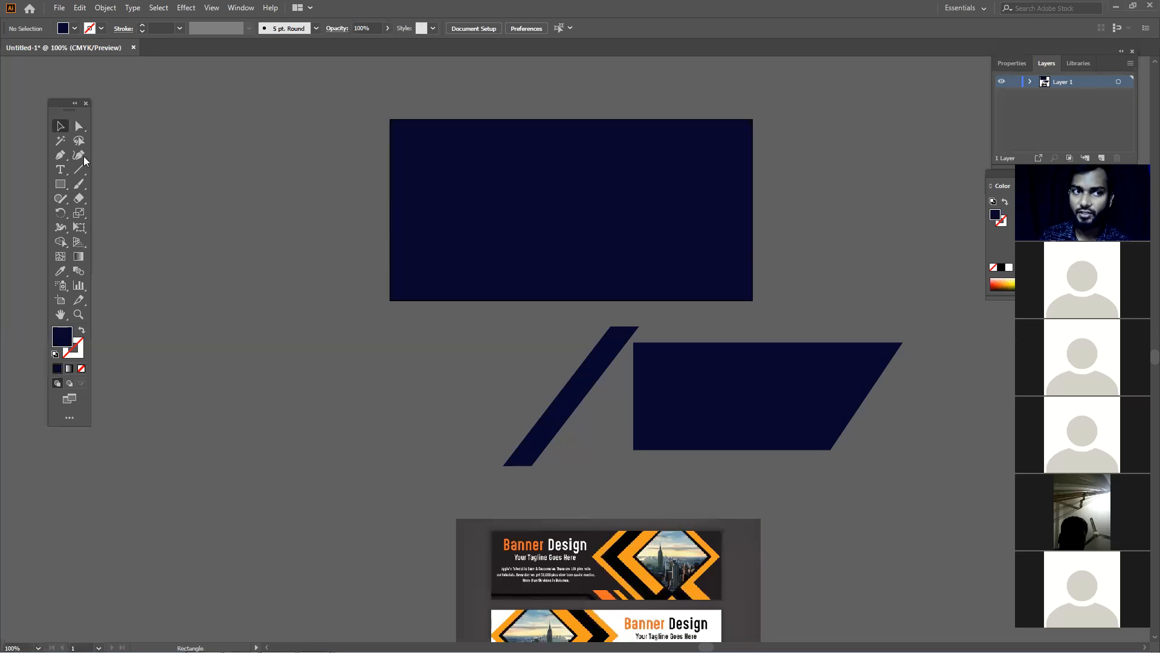
{"action": "left_click_drag", "start_coordinate": [504, 273], "coordinate": [538, 246]}
{"action": "left_click_drag", "start_coordinate": [788, 184], "coordinate": [862, 184]}
{"action": "key", "text": "ctrl+z"}
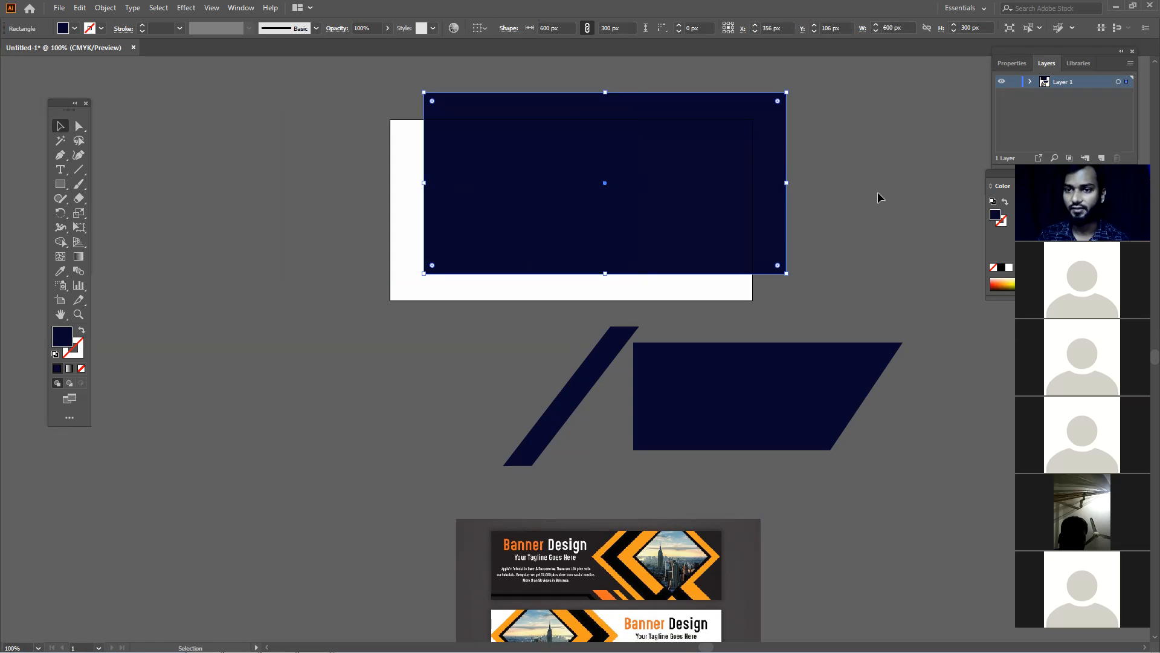
{"action": "left_click", "coordinate": [878, 198]}
Draw a rectangle about 177 × 152 px beside the slanted bar and fill it with the reference banner's orange using the Eyedropper.
{"action": "left_click", "coordinate": [60, 184]}
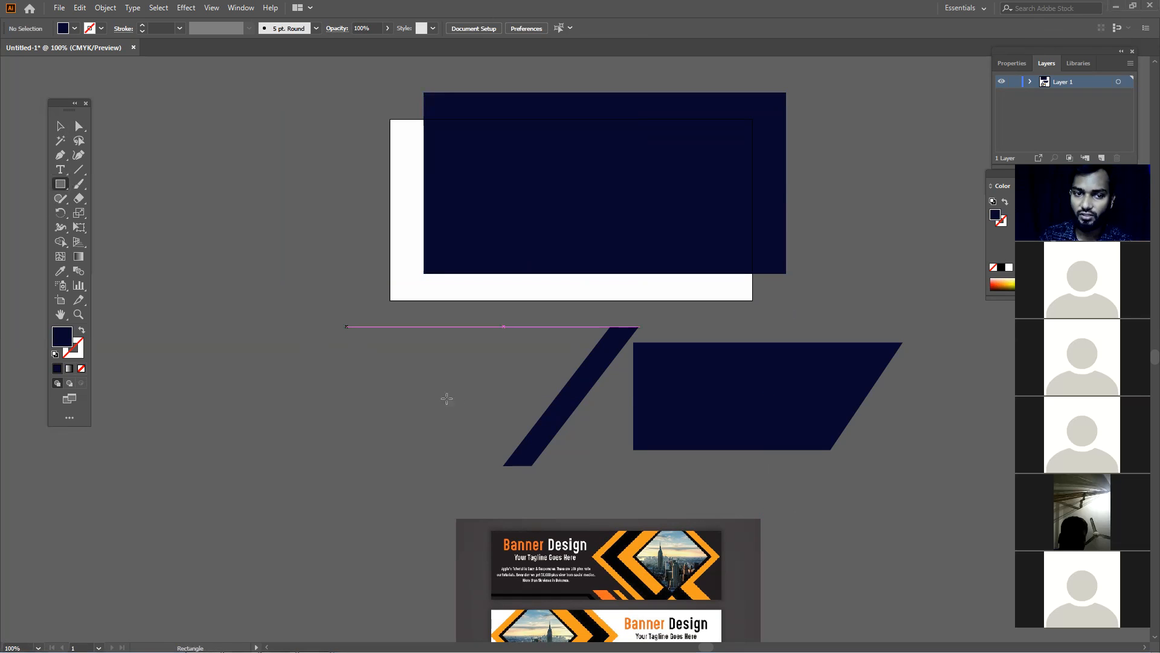
{"action": "left_click_drag", "start_coordinate": [349, 353], "coordinate": [456, 444]}
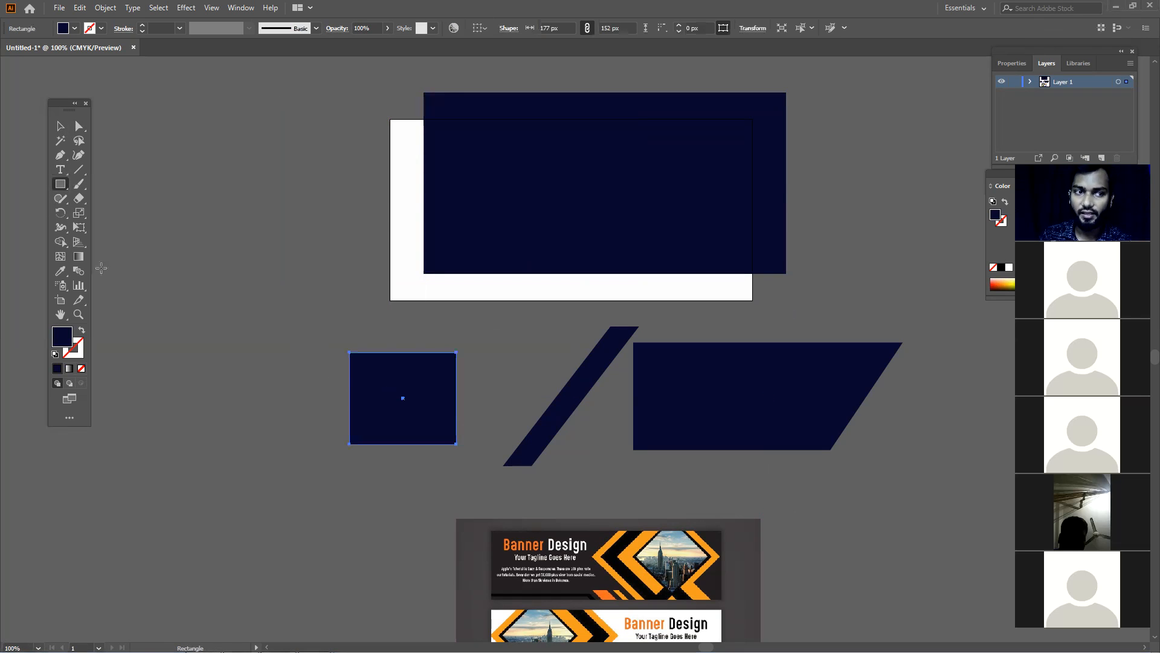
{"action": "left_click", "coordinate": [60, 270]}
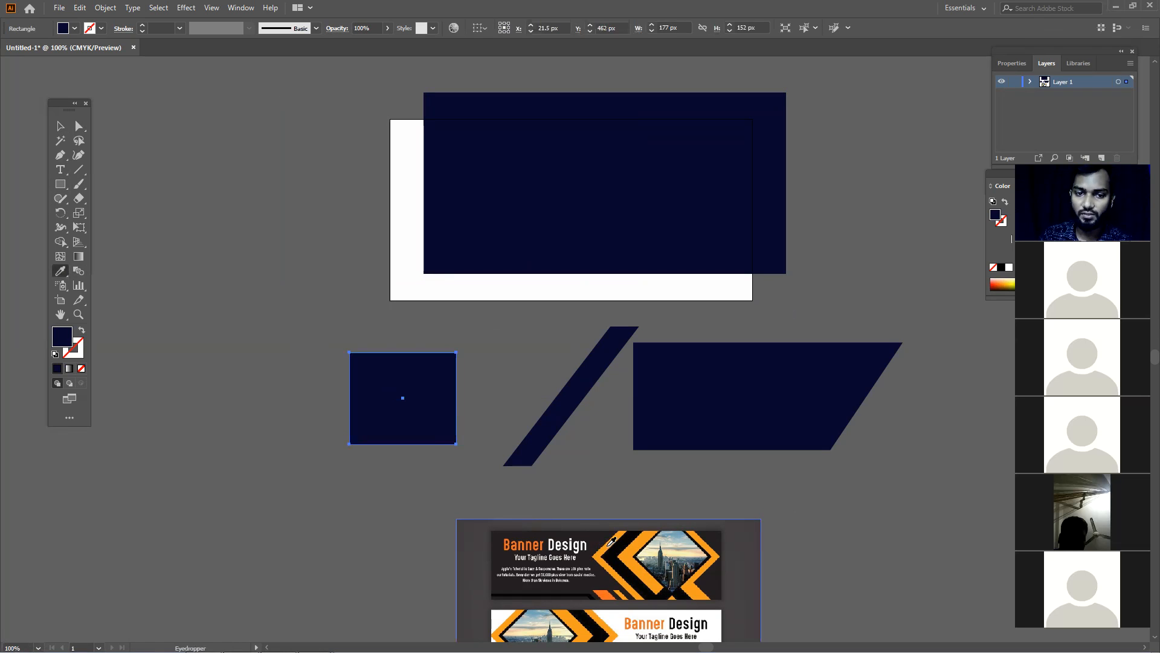
{"action": "left_click", "coordinate": [608, 544]}
Reshape the orange rectangle into an irregular quadrilateral by moving its four corners individually with Direct Selection.
{"action": "left_click", "coordinate": [60, 126]}
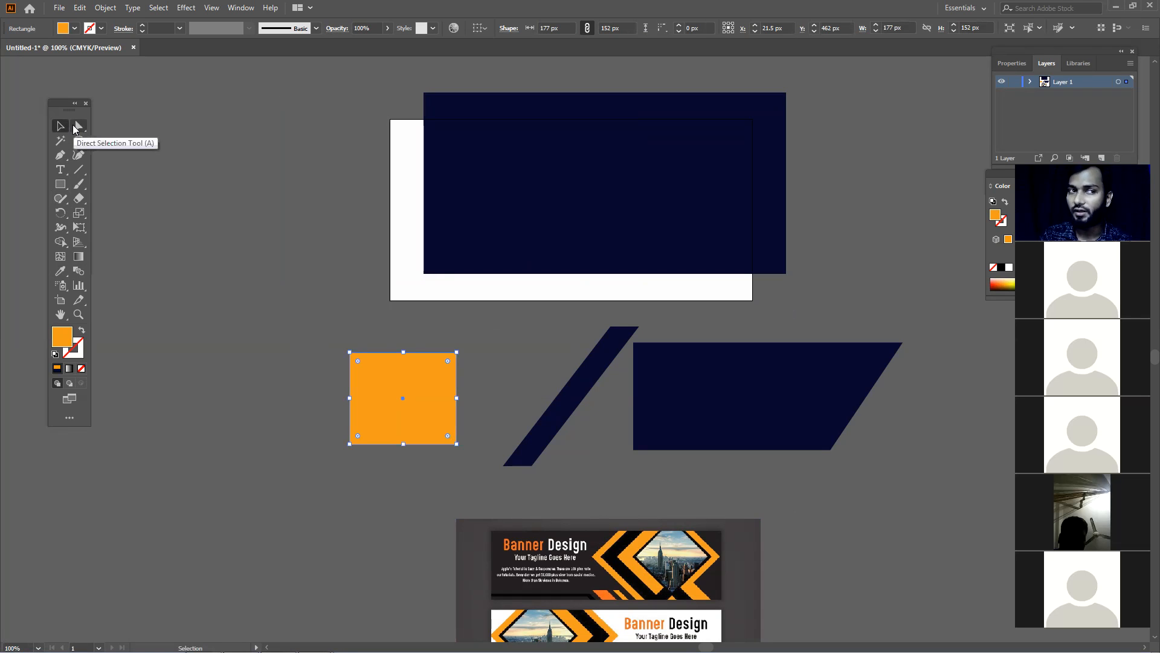
{"action": "left_click", "coordinate": [76, 127]}
{"action": "left_click", "coordinate": [405, 332]}
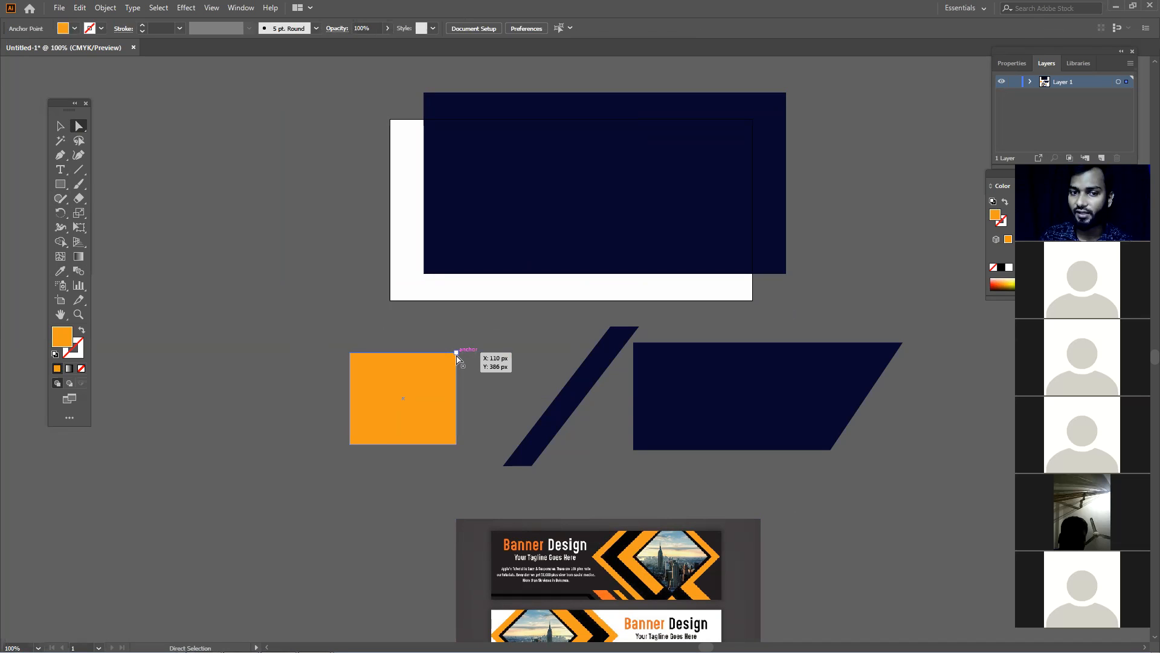
{"action": "left_click", "coordinate": [457, 355]}
{"action": "left_click_drag", "start_coordinate": [457, 355], "coordinate": [491, 355]}
{"action": "key", "text": "ctrl+z"}
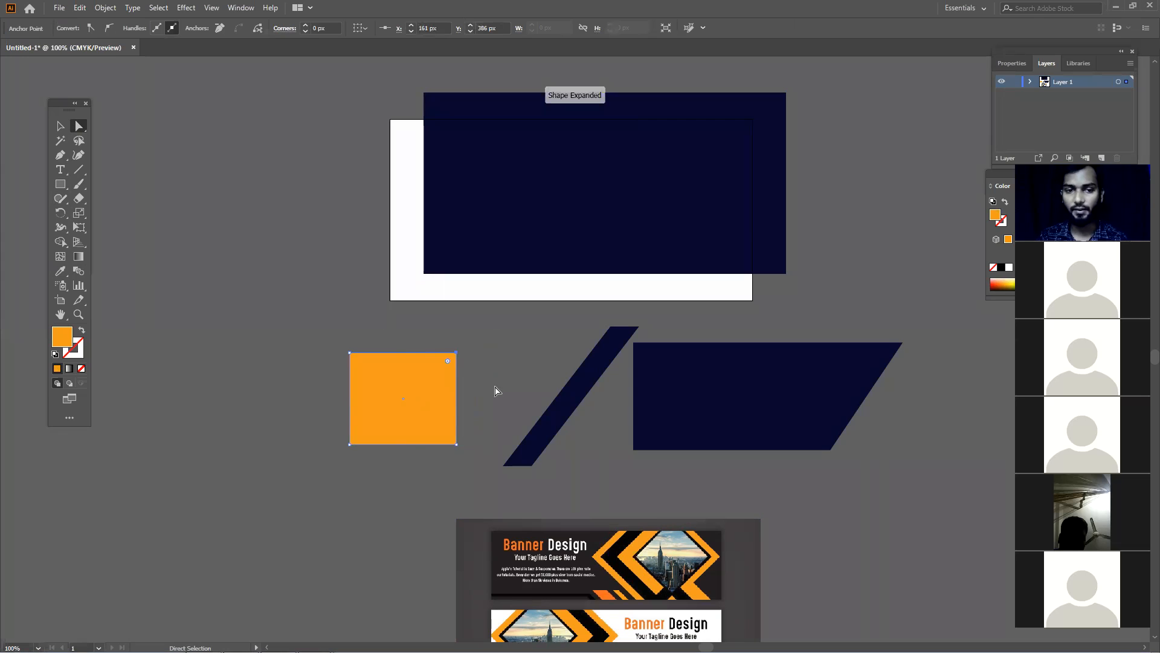
{"action": "left_click_drag", "start_coordinate": [349, 445], "coordinate": [344, 482]}
{"action": "left_click_drag", "start_coordinate": [456, 444], "coordinate": [469, 476]}
{"action": "left_click_drag", "start_coordinate": [457, 354], "coordinate": [490, 371]}
{"action": "left_click_drag", "start_coordinate": [353, 353], "coordinate": [403, 358]}
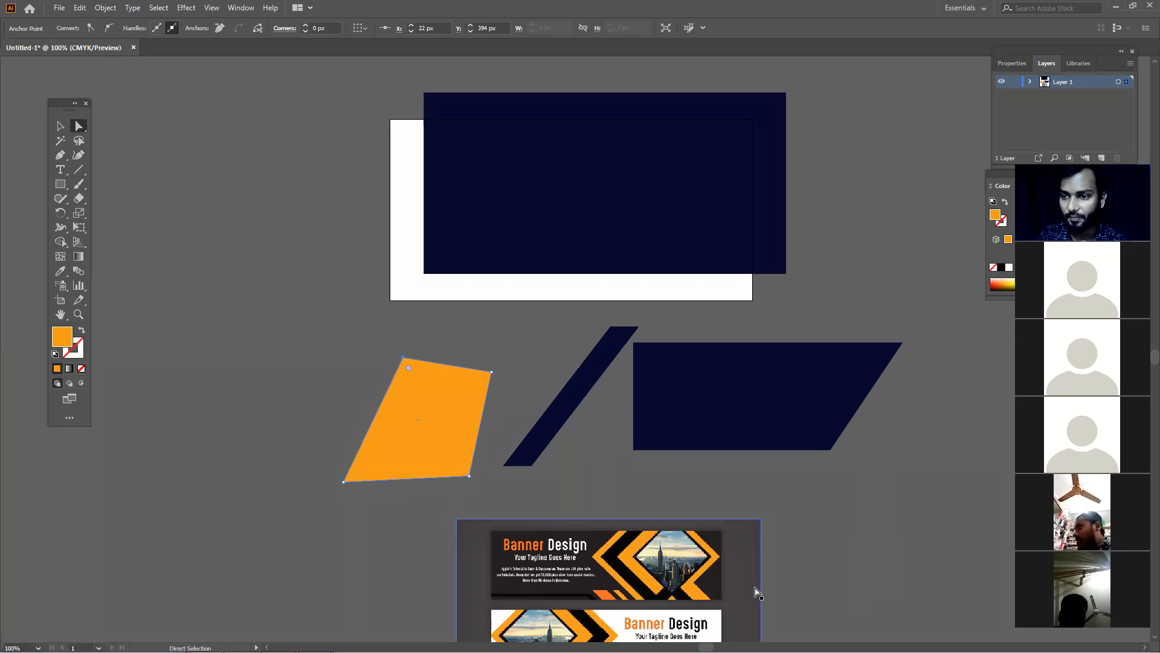
Delete the three practice shapes below the artboard and the offset dark blue background rectangle.
{"action": "left_click", "coordinate": [60, 127]}
{"action": "left_click_drag", "start_coordinate": [334, 334], "coordinate": [787, 440]}
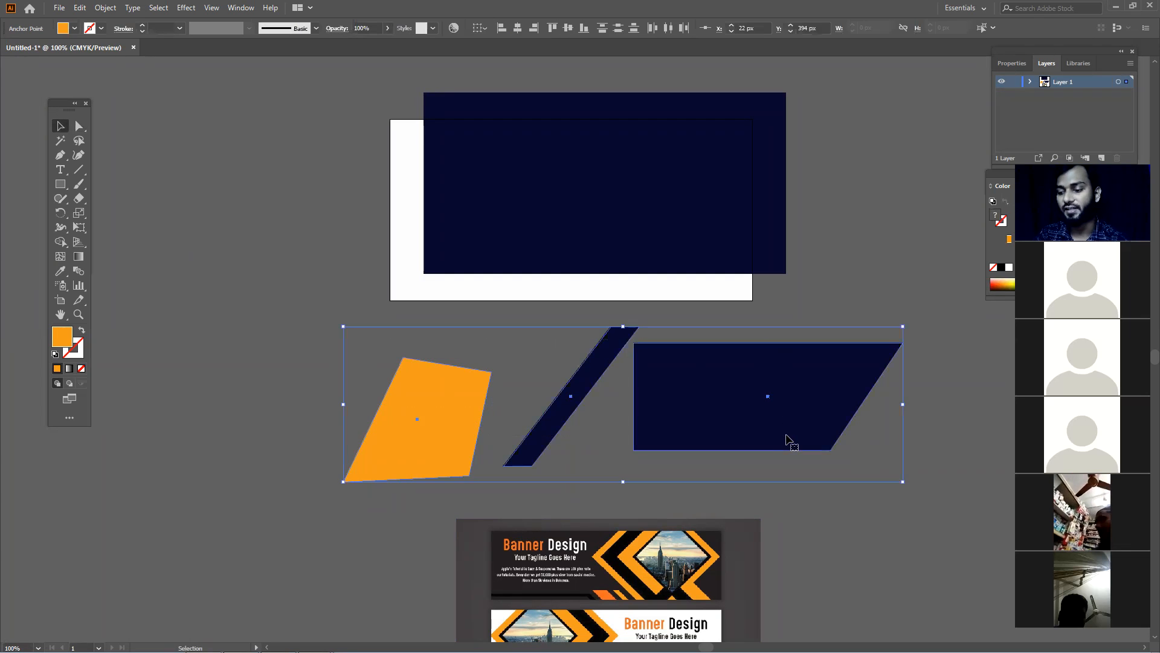
{"action": "key", "text": "Delete"}
{"action": "left_click", "coordinate": [609, 207]}
{"action": "key", "text": "Delete"}
{"action": "scroll", "coordinate": [151, 245], "scroll_direction": "up", "scroll_amount": 1}
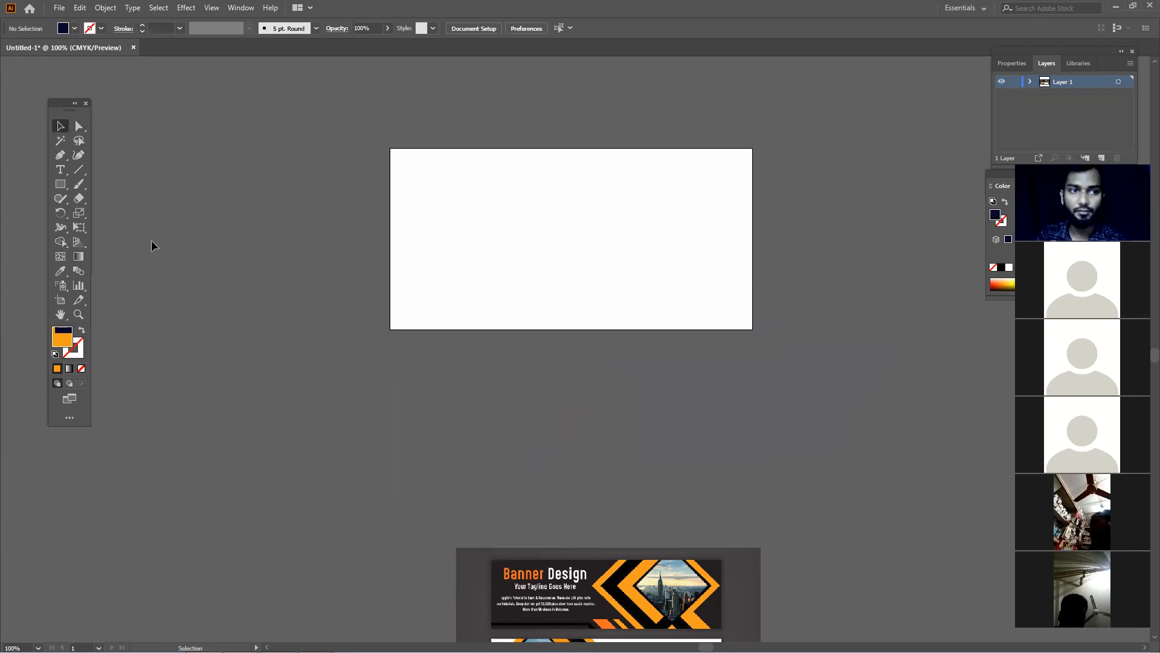
Draw a 600 × 300 px rectangle covering the whole artboard as the banner background.
{"action": "left_click_drag", "start_coordinate": [59, 188], "coordinate": [115, 187]}
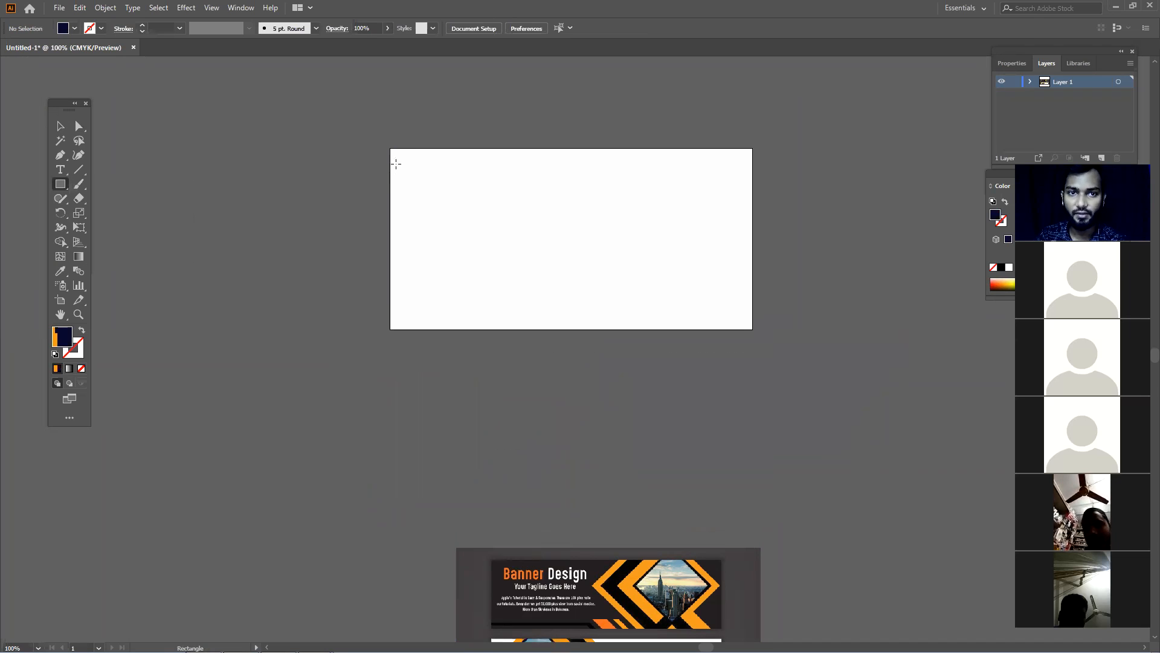
{"action": "left_click_drag", "start_coordinate": [389, 149], "coordinate": [752, 329]}
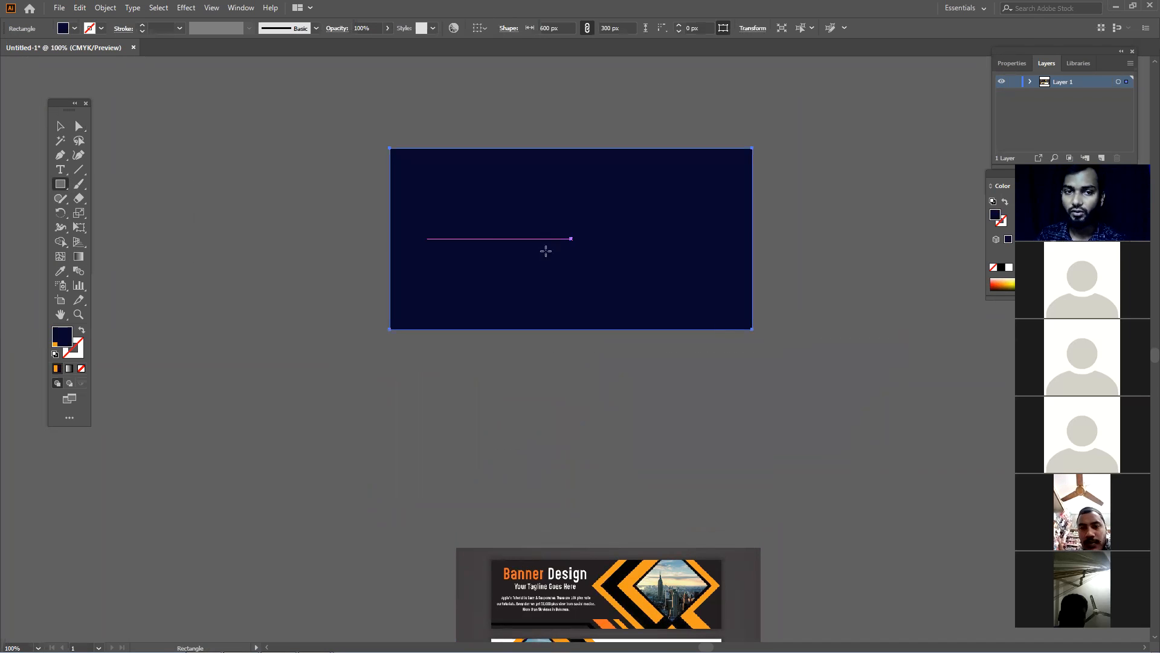
{"action": "scroll", "coordinate": [528, 492], "scroll_direction": "down", "scroll_amount": 1}
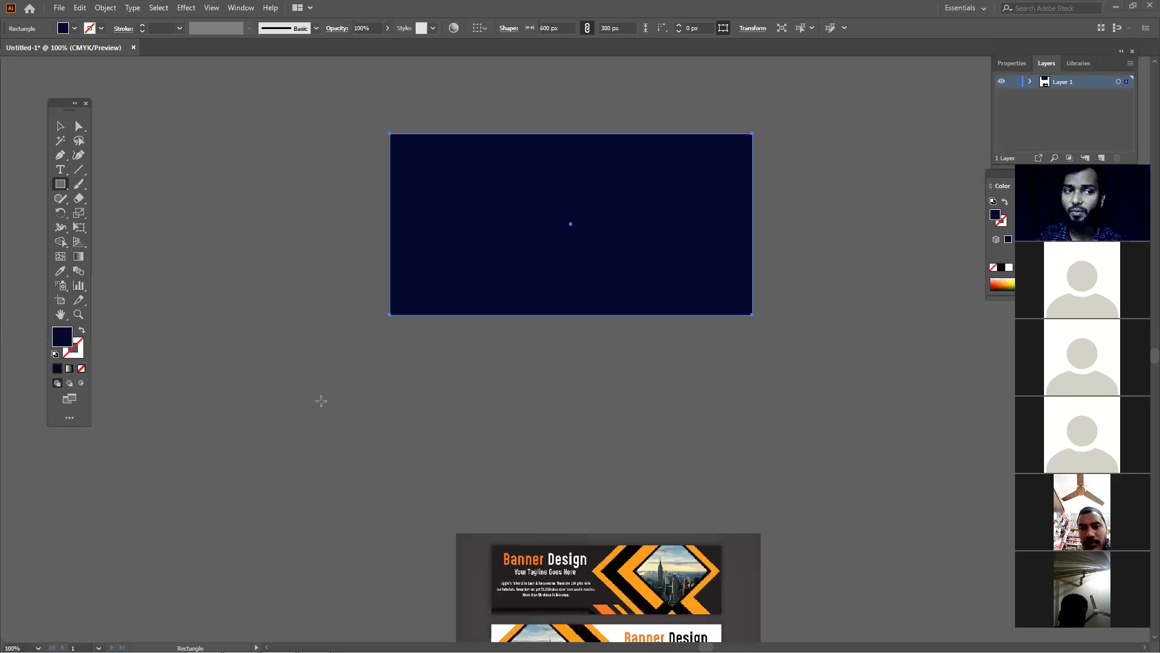
Try out various colours sampled from the reference banner's text, stripes and photo on the background rectangle with the Eyedropper.
{"action": "left_click", "coordinate": [60, 271]}
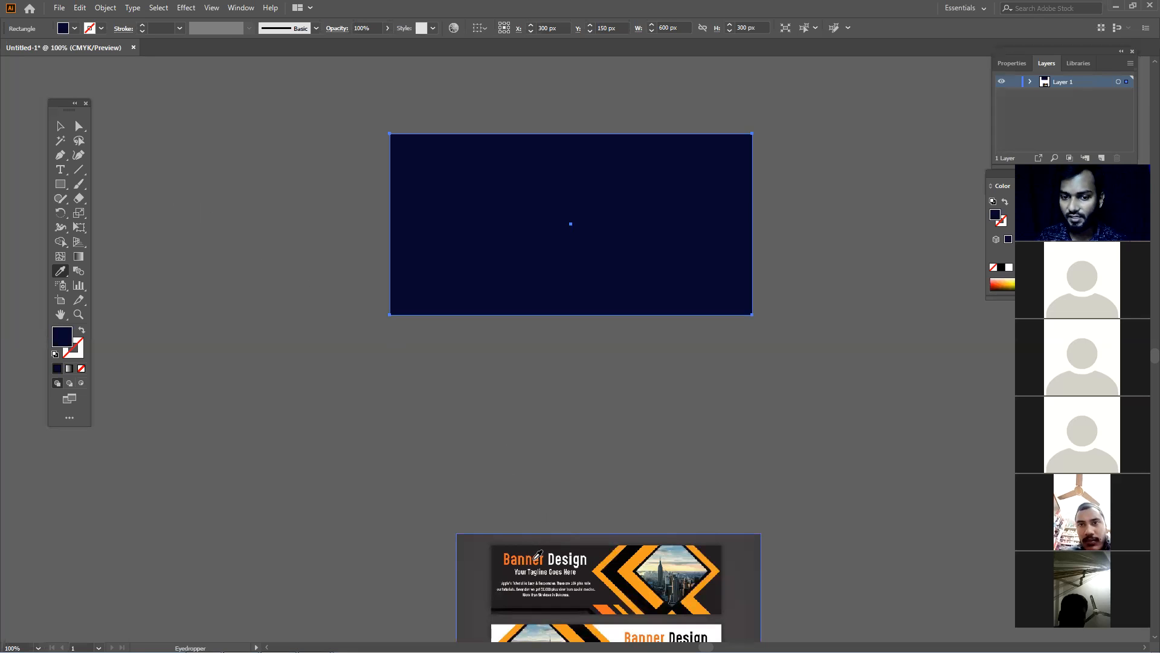
{"action": "left_click", "coordinate": [537, 561]}
{"action": "left_click", "coordinate": [543, 562]}
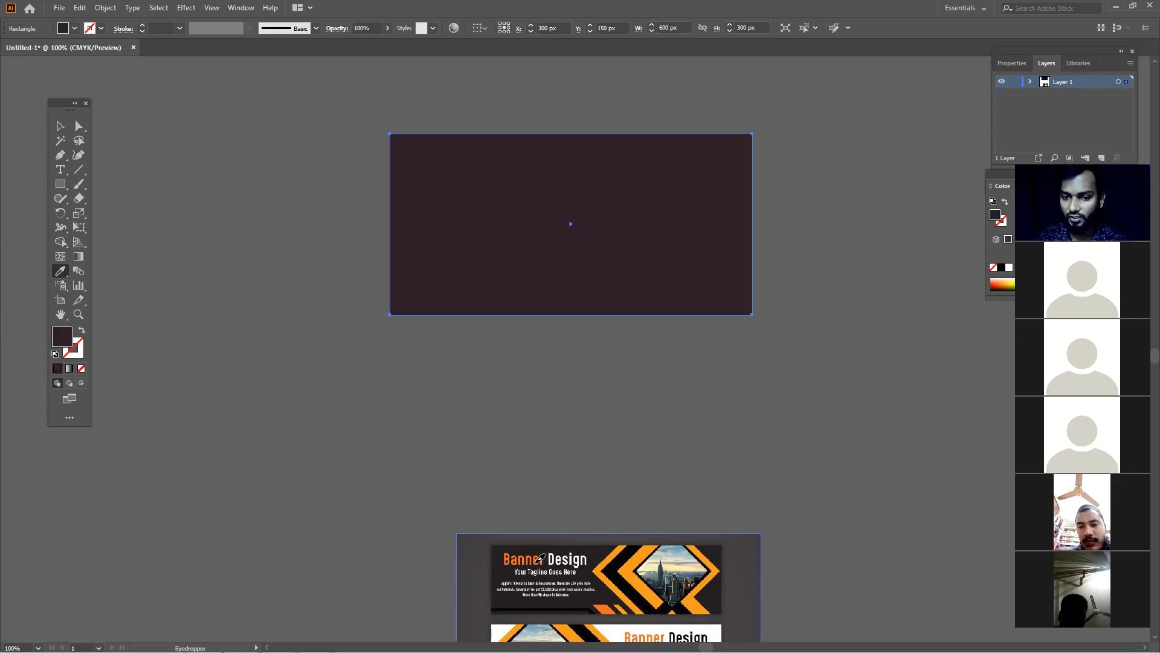
{"action": "left_click", "coordinate": [537, 561]}
{"action": "left_click", "coordinate": [550, 561]}
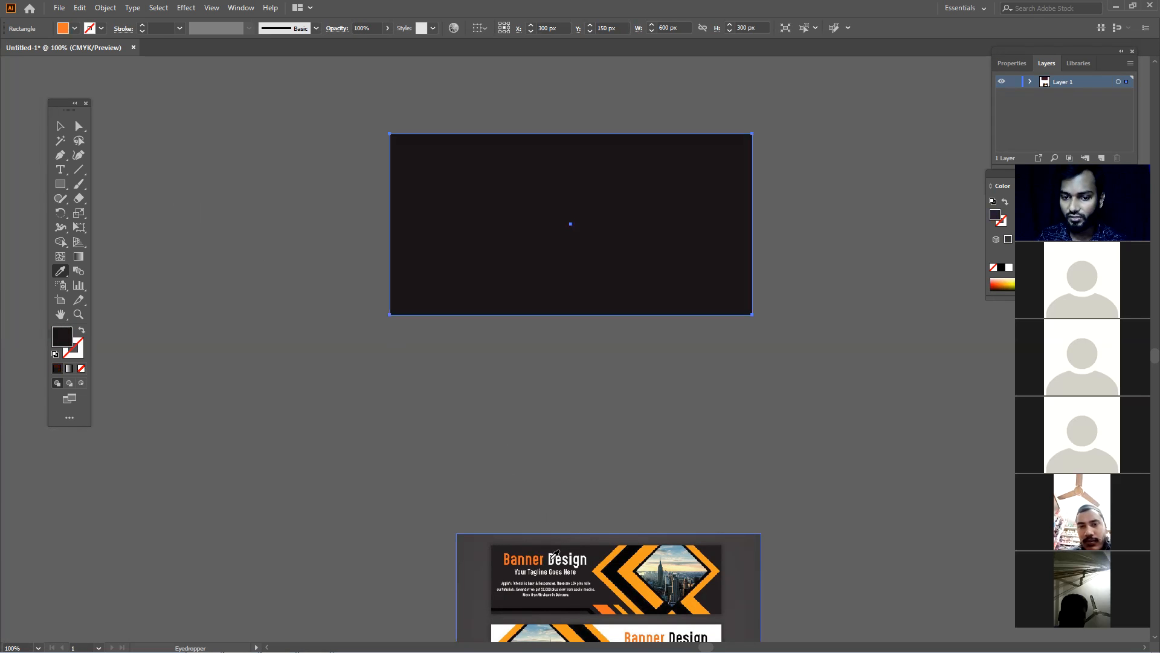
{"action": "left_click", "coordinate": [607, 562]}
{"action": "left_click", "coordinate": [676, 561]}
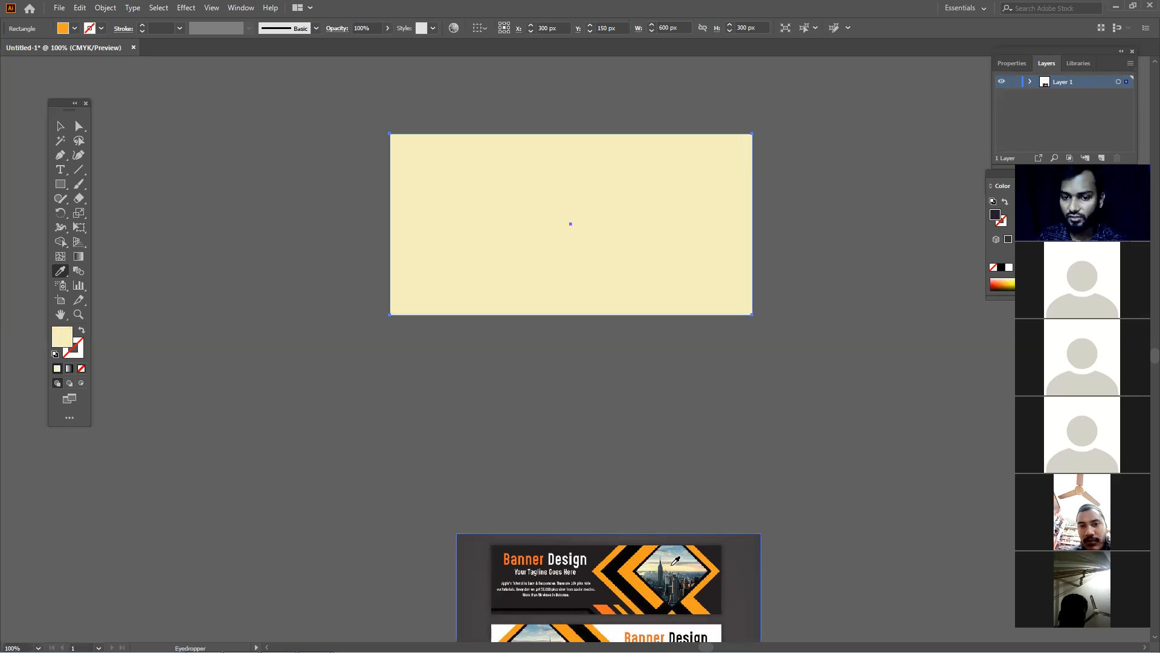
{"action": "left_click", "coordinate": [692, 560]}
{"action": "left_click", "coordinate": [695, 559]}
{"action": "left_click", "coordinate": [708, 562]}
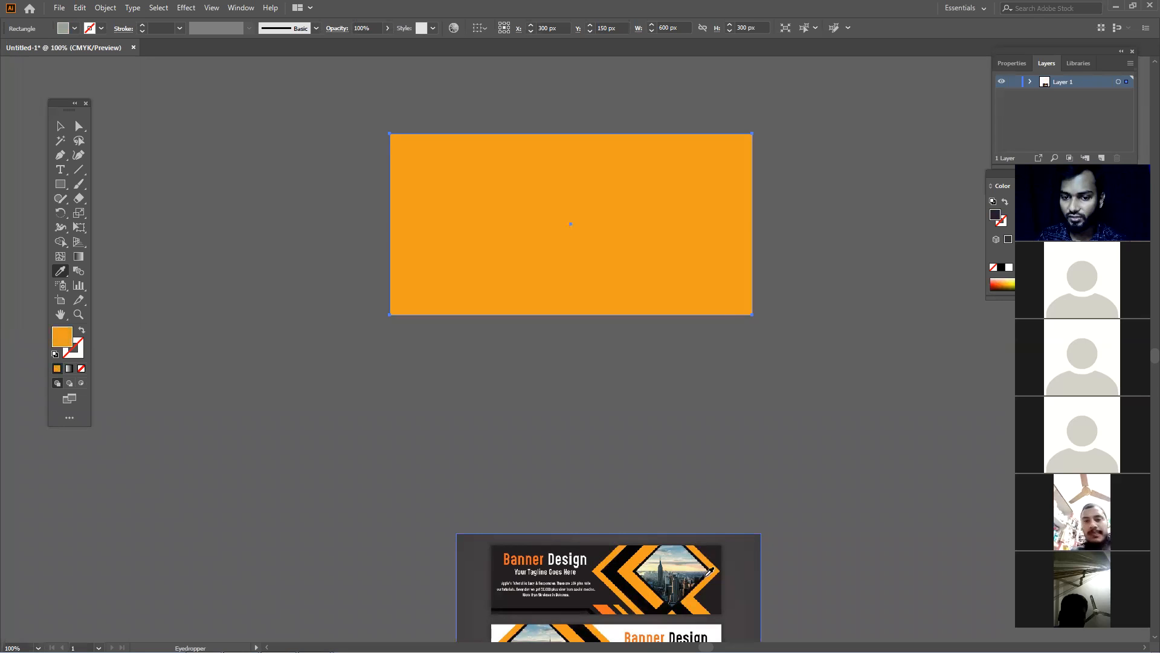
{"action": "left_click", "coordinate": [737, 588]}
{"action": "left_click", "coordinate": [676, 575]}
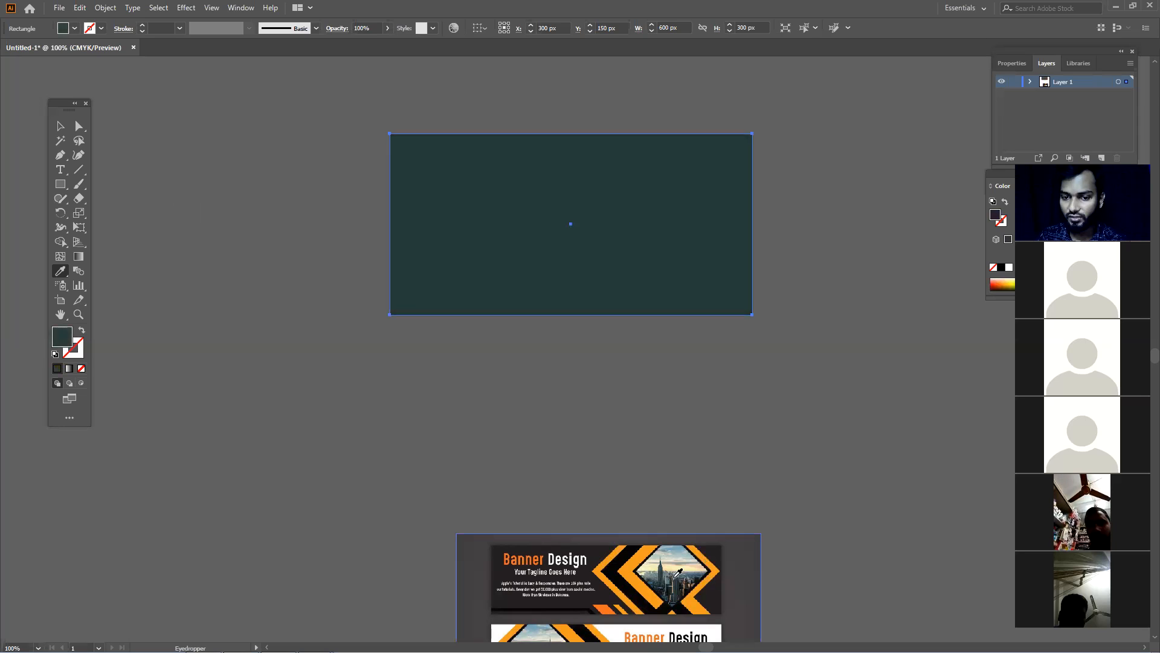
{"action": "left_click", "coordinate": [660, 565]}
{"action": "left_click", "coordinate": [640, 554]}
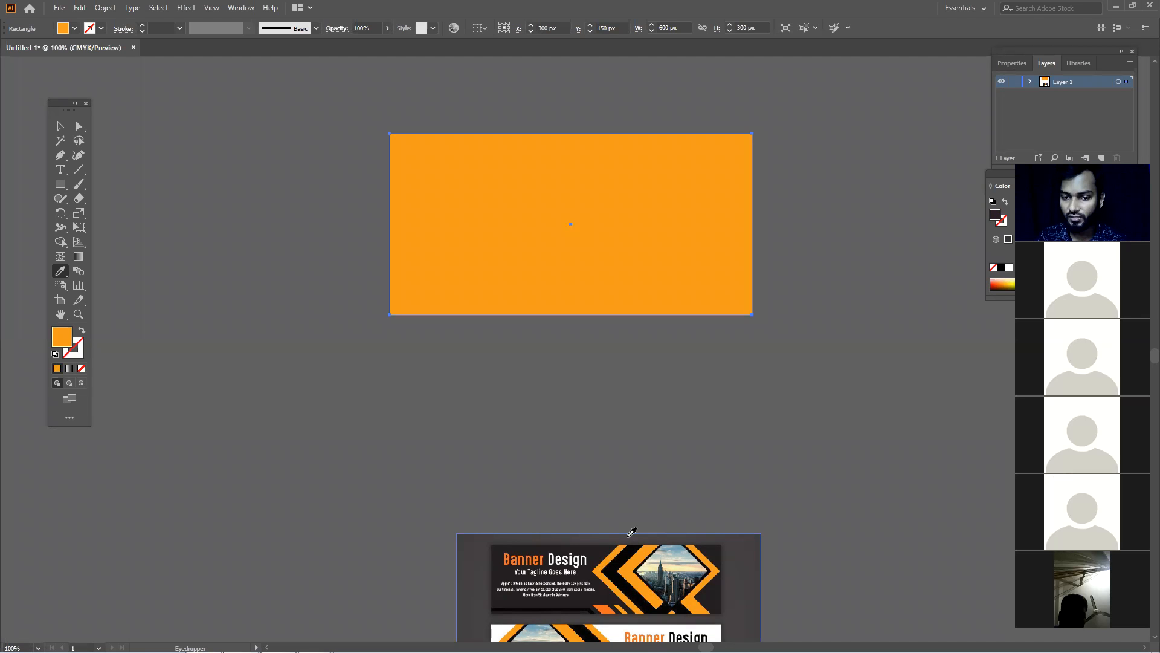
Fill the background rectangle with the dark charcoal sampled from the reference banner's background and deselect it.
{"action": "left_click", "coordinate": [593, 555]}
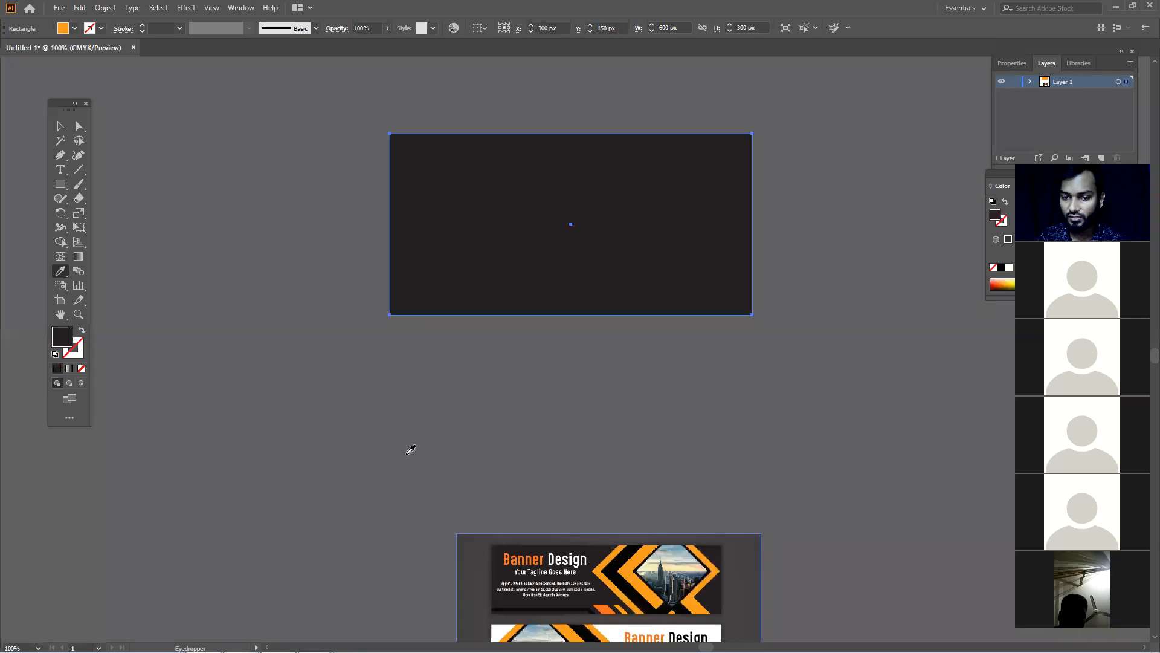
{"action": "left_click", "coordinate": [60, 126]}
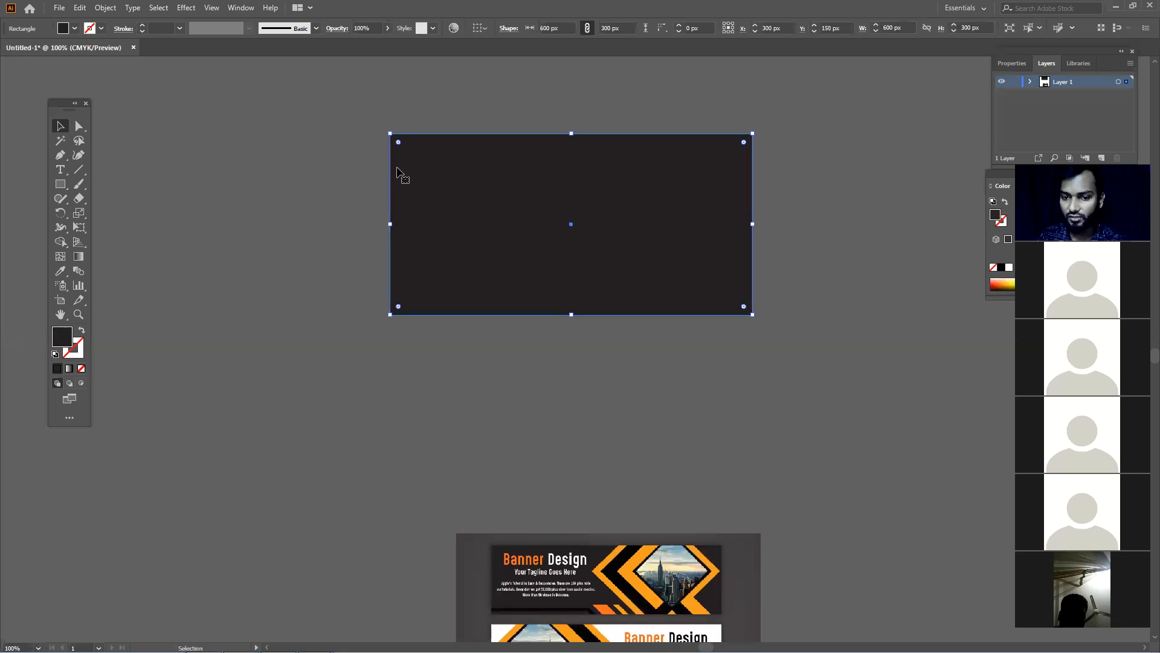
{"action": "key", "text": "ctrl+shift+a"}
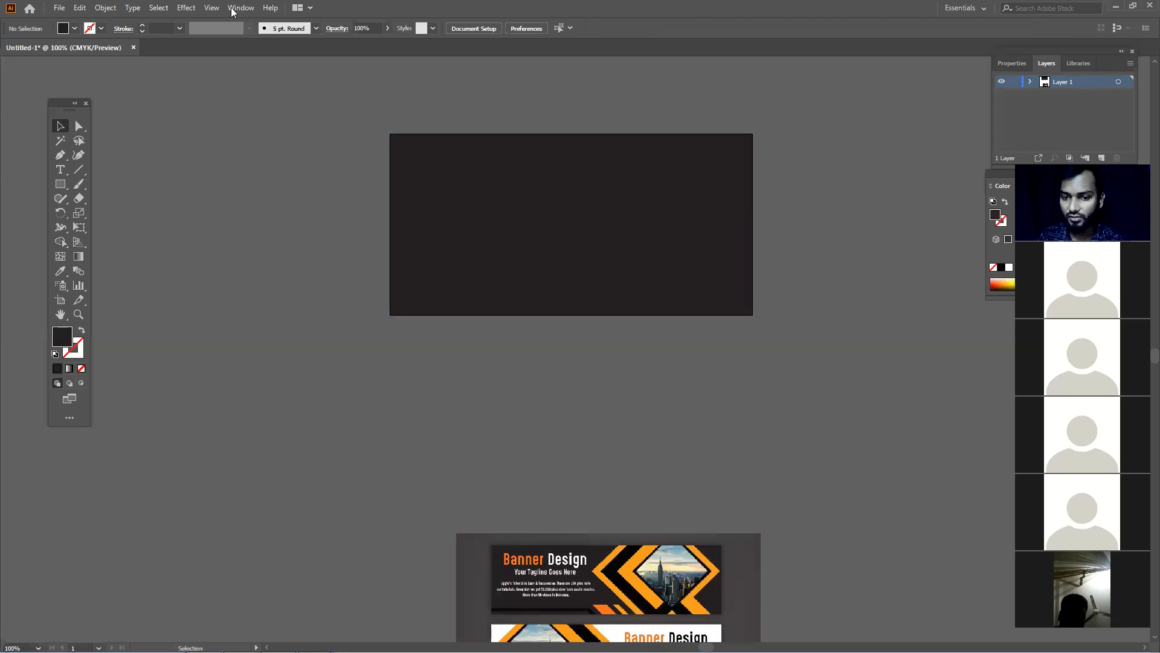
{"action": "left_click_drag", "start_coordinate": [63, 189], "coordinate": [122, 190]}
{"action": "mouse_move", "coordinate": [556, 134]}
{"action": "left_mouse_down"}
{"action": "mouse_move", "coordinate": [585, 189]}
{"action": "mouse_move", "coordinate": [571, 221]}
{"action": "left_mouse_up"}
{"action": "left_click", "coordinate": [61, 126]}
{"action": "left_click_drag", "start_coordinate": [563, 164], "coordinate": [572, 139]}
{"action": "left_click", "coordinate": [543, 127]}
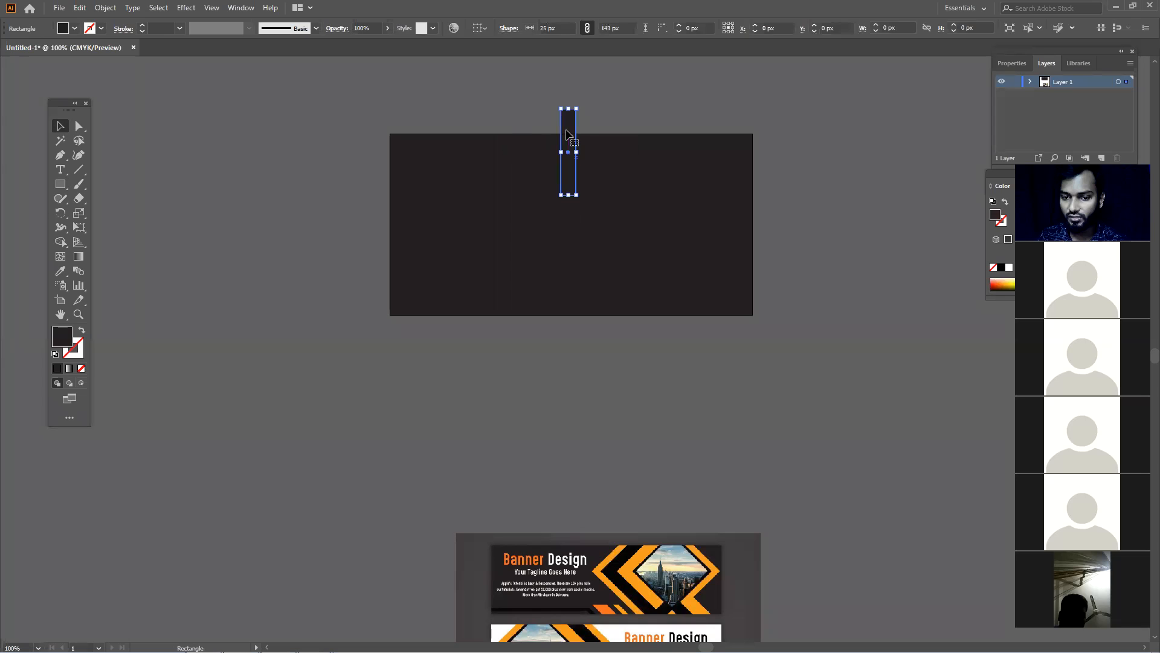
{"action": "left_click", "coordinate": [636, 144]}
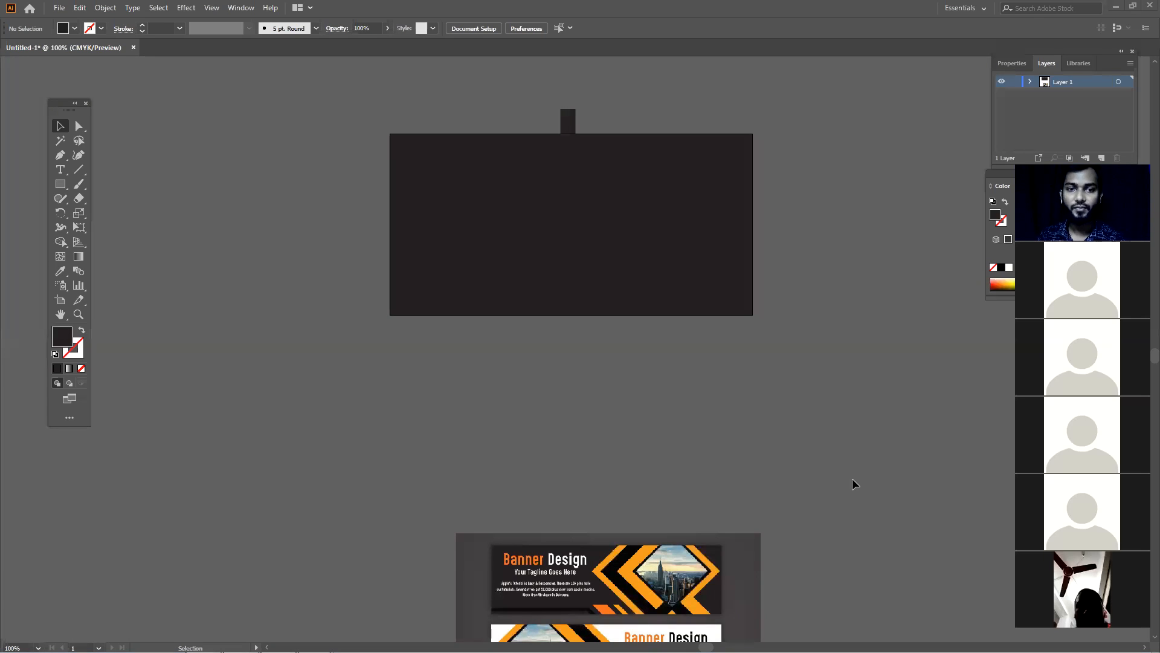
{"action": "left_click_drag", "start_coordinate": [570, 128], "coordinate": [800, 156]}
{"action": "key", "text": "Delete"}
Draw a narrow upright rectangle about 22 × 126 px near the middle of the banner and move it down to meet the banner's top edge.
{"action": "left_click", "coordinate": [61, 185]}
{"action": "left_click_drag", "start_coordinate": [601, 116], "coordinate": [615, 192]}
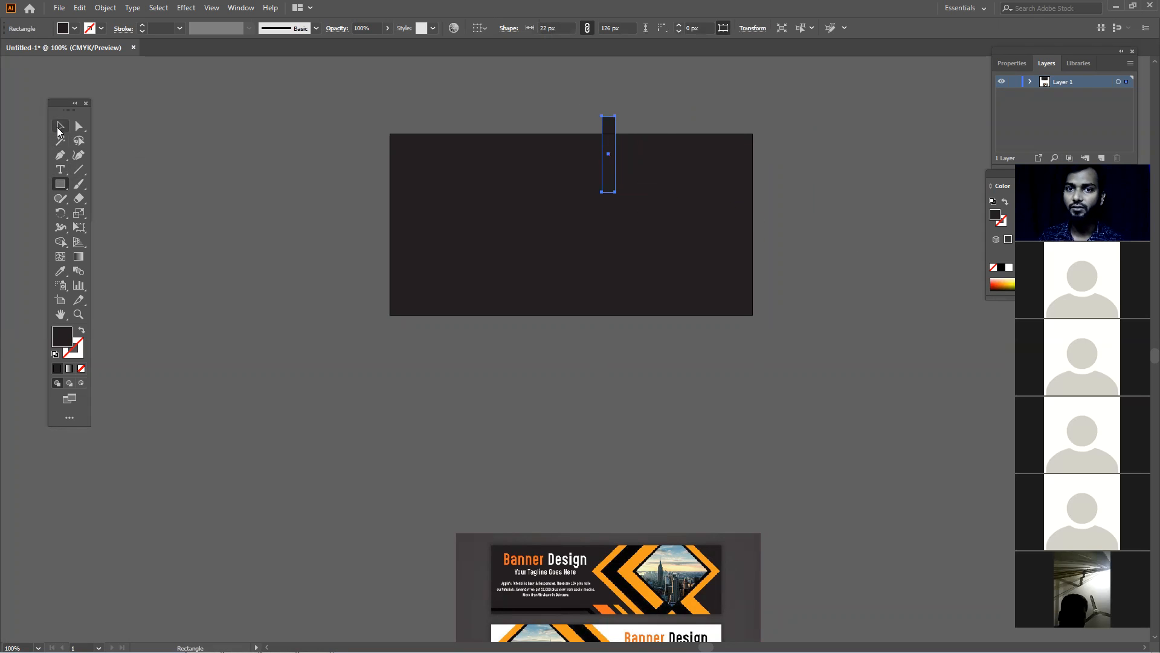
{"action": "left_click", "coordinate": [59, 128]}
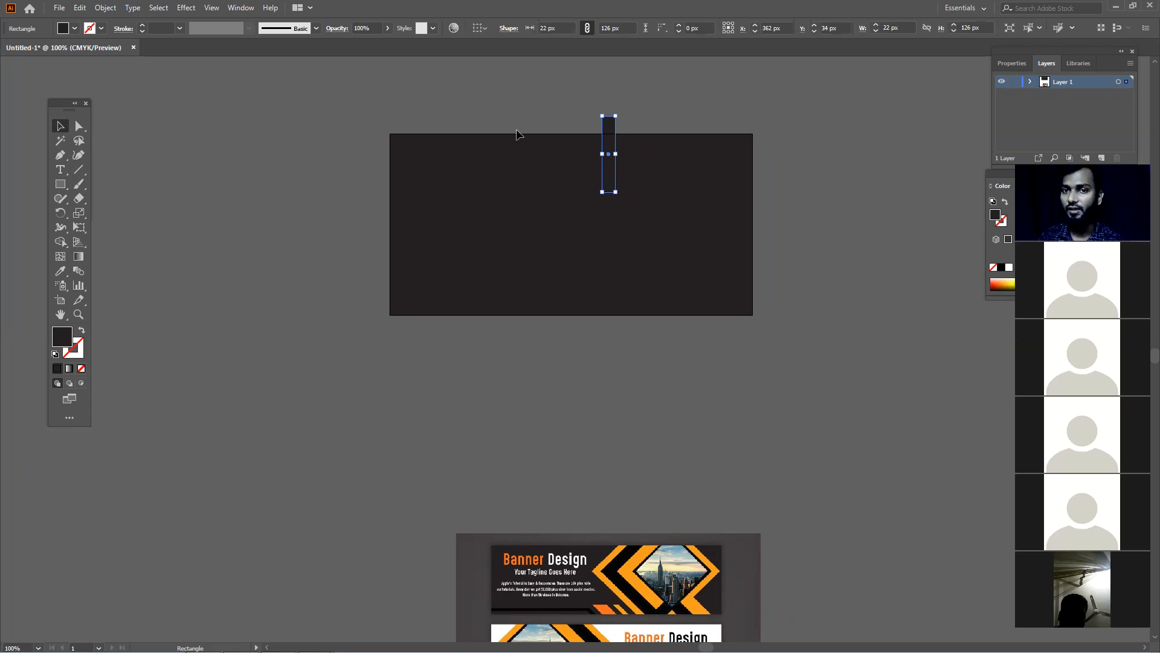
{"action": "left_click", "coordinate": [786, 194]}
{"action": "left_click_drag", "start_coordinate": [612, 144], "coordinate": [612, 163]}
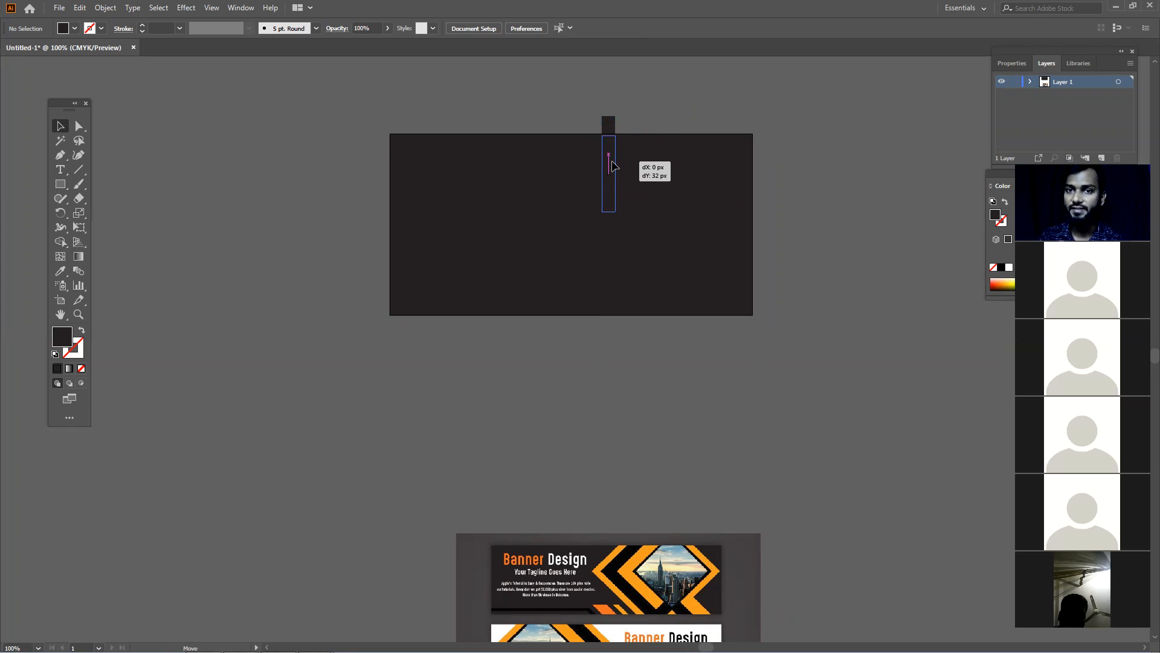
{"action": "left_click_drag", "start_coordinate": [612, 160], "coordinate": [612, 159]}
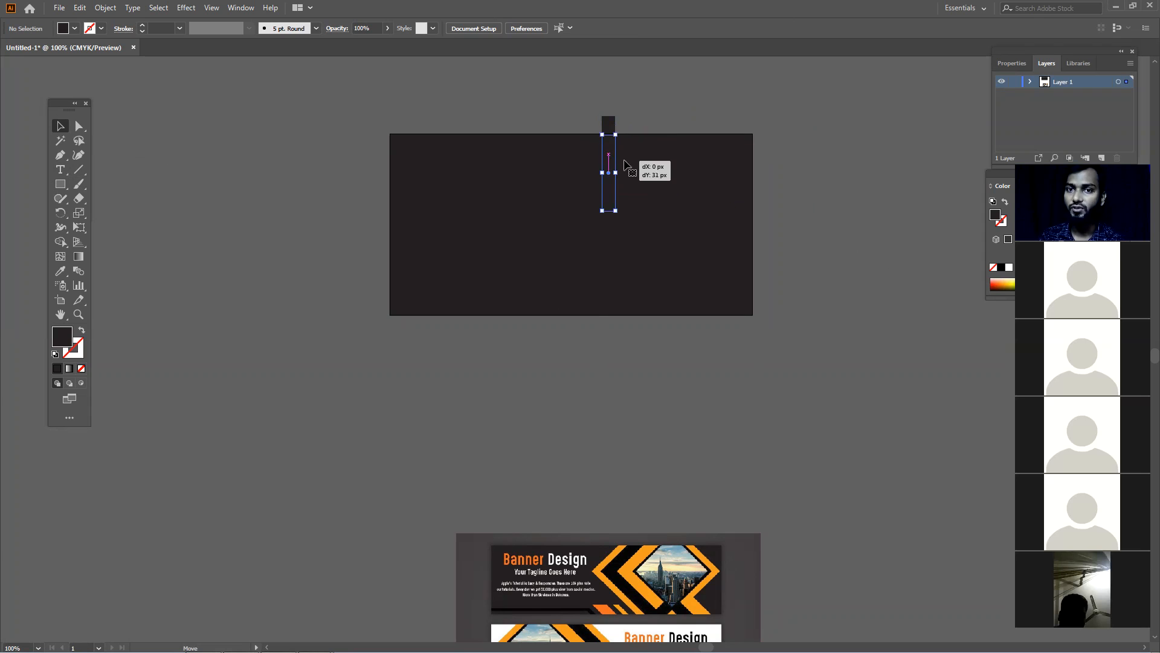
{"action": "left_click", "coordinate": [782, 175]}
Fill the narrow upright rectangle with the orange of the reference banner's stripes using the Eyedropper.
{"action": "left_click", "coordinate": [613, 174]}
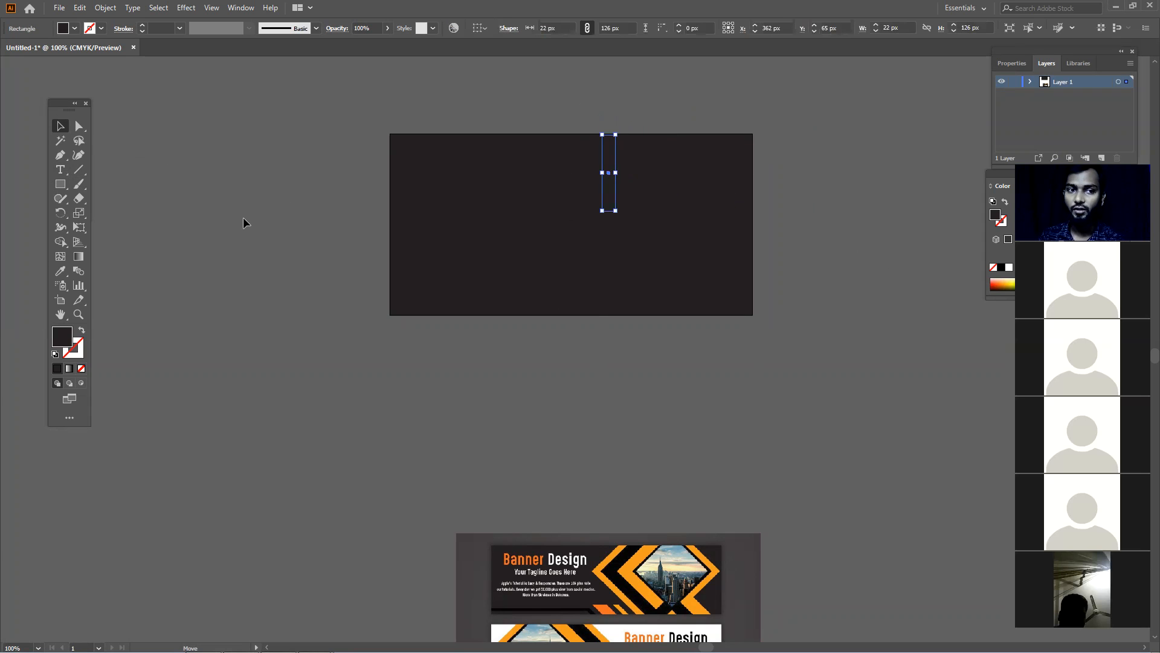
{"action": "key", "text": "i"}
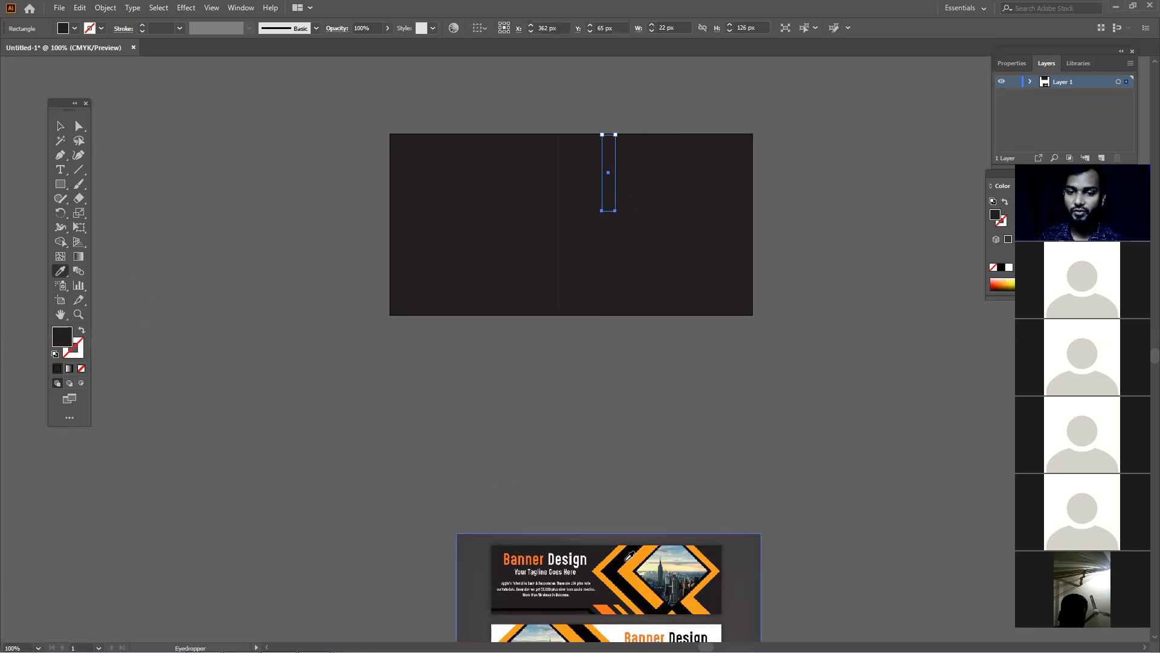
{"action": "left_click", "coordinate": [638, 564]}
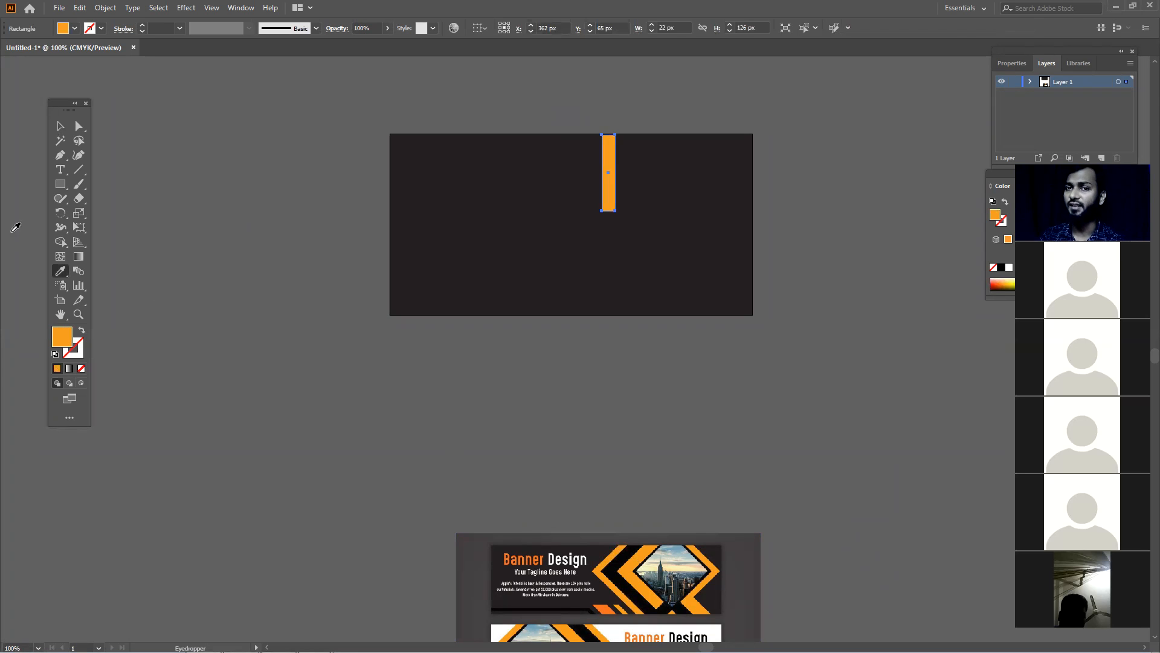
Move the narrow orange rectangle slightly left and shift its top anchor points right to slant it into a diagonal stripe.
{"action": "left_click", "coordinate": [60, 128]}
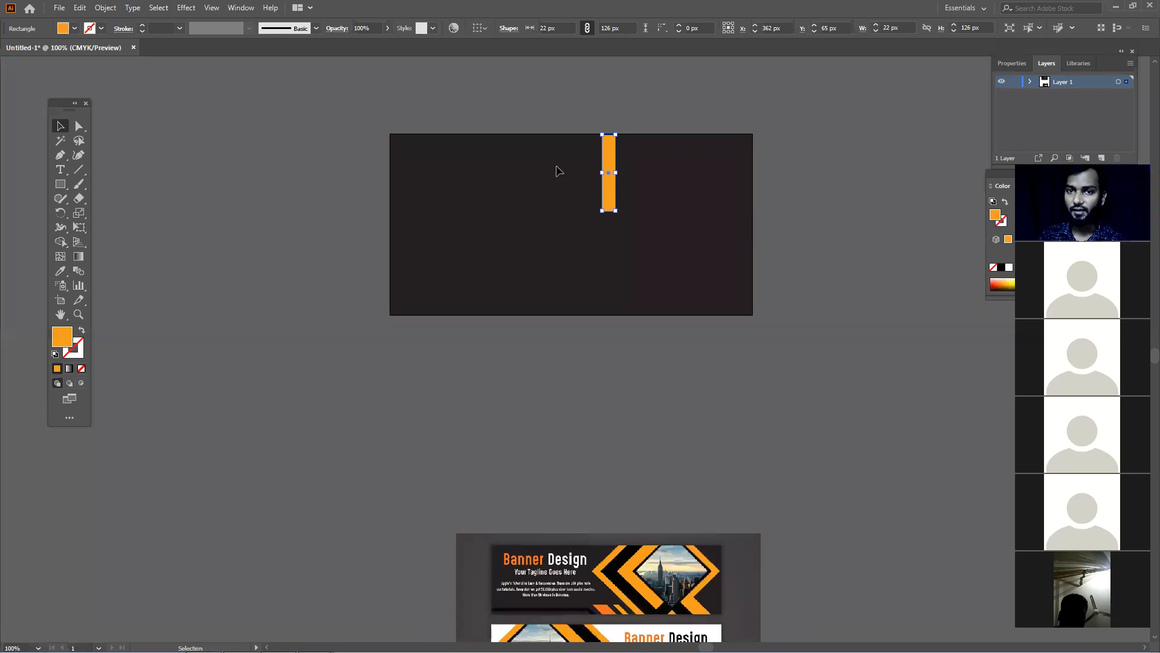
{"action": "left_click_drag", "start_coordinate": [605, 159], "coordinate": [581, 159]}
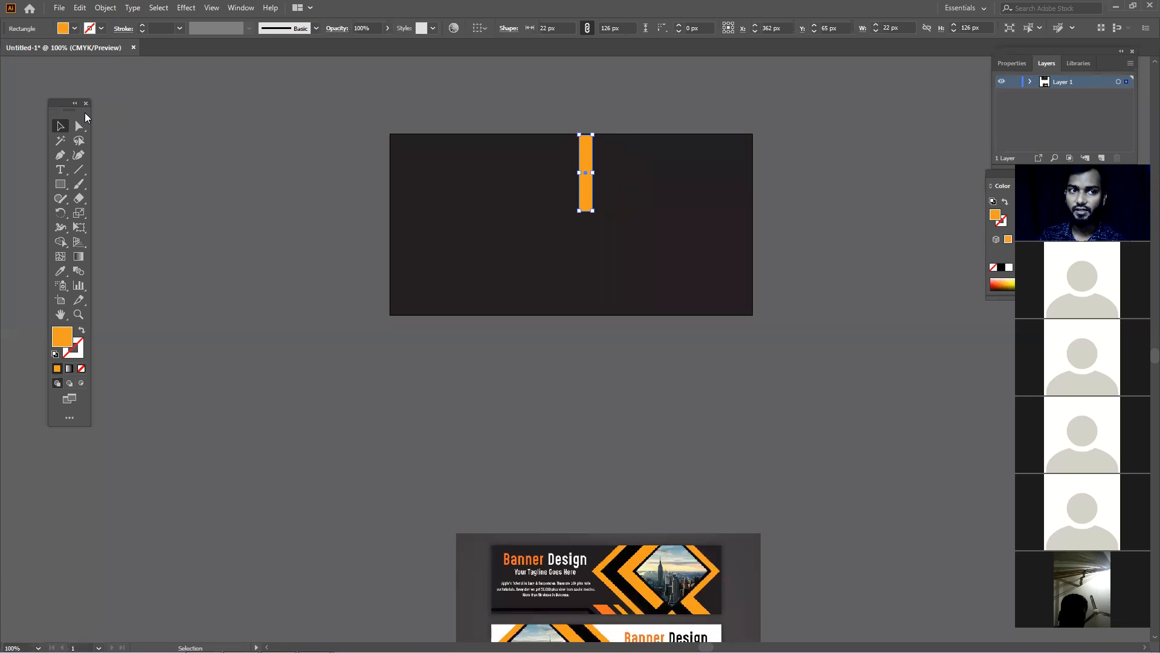
{"action": "left_click", "coordinate": [79, 125]}
{"action": "left_click_drag", "start_coordinate": [560, 119], "coordinate": [644, 137]}
{"action": "left_click", "coordinate": [585, 116]}
{"action": "left_click", "coordinate": [616, 139]}
{"action": "left_click", "coordinate": [643, 144]}
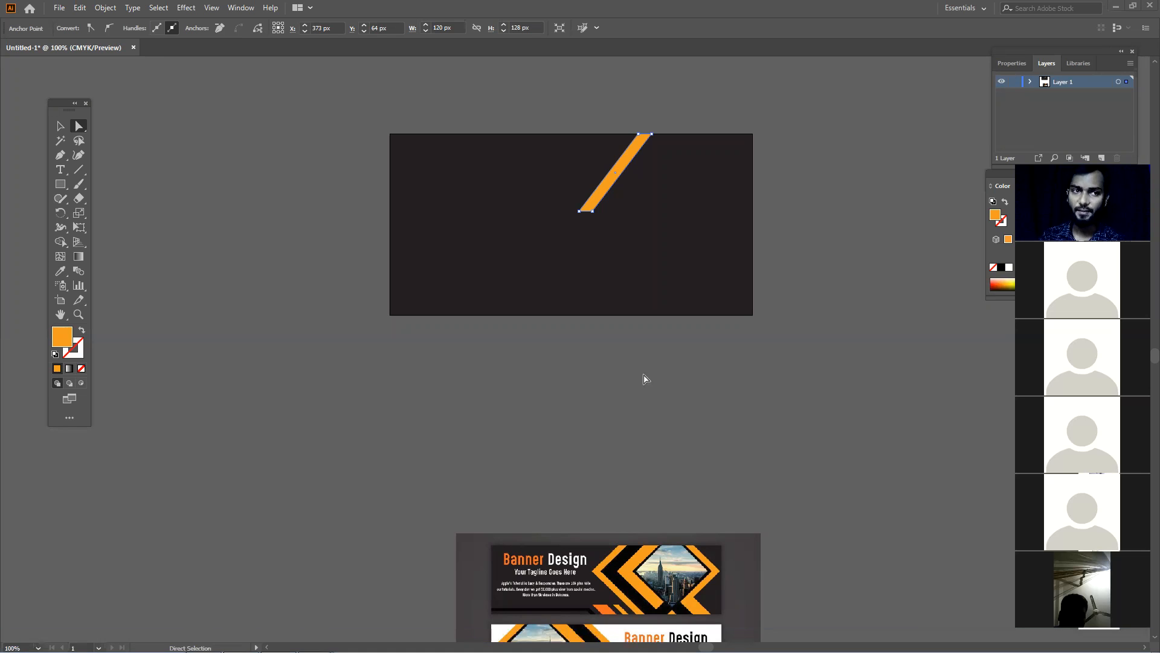
Duplicate the diagonal orange stripe and place the copy lower right so it rests on the banner's bottom edge.
{"action": "left_click", "coordinate": [60, 125]}
{"action": "left_click", "coordinate": [514, 396]}
{"action": "left_click", "coordinate": [593, 207]}
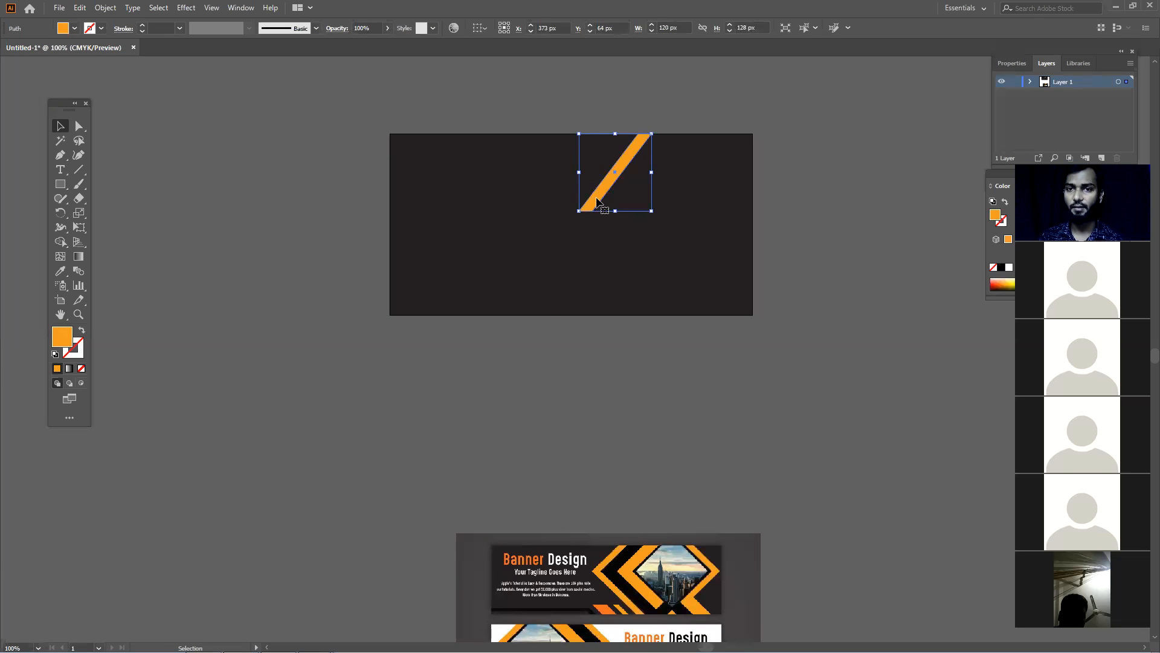
{"action": "left_click_drag", "start_coordinate": [596, 198], "coordinate": [600, 203]}
{"action": "key", "text": "ctrl+z"}
{"action": "left_click", "coordinate": [598, 201]}
{"action": "key", "text": "ctrl+c"}
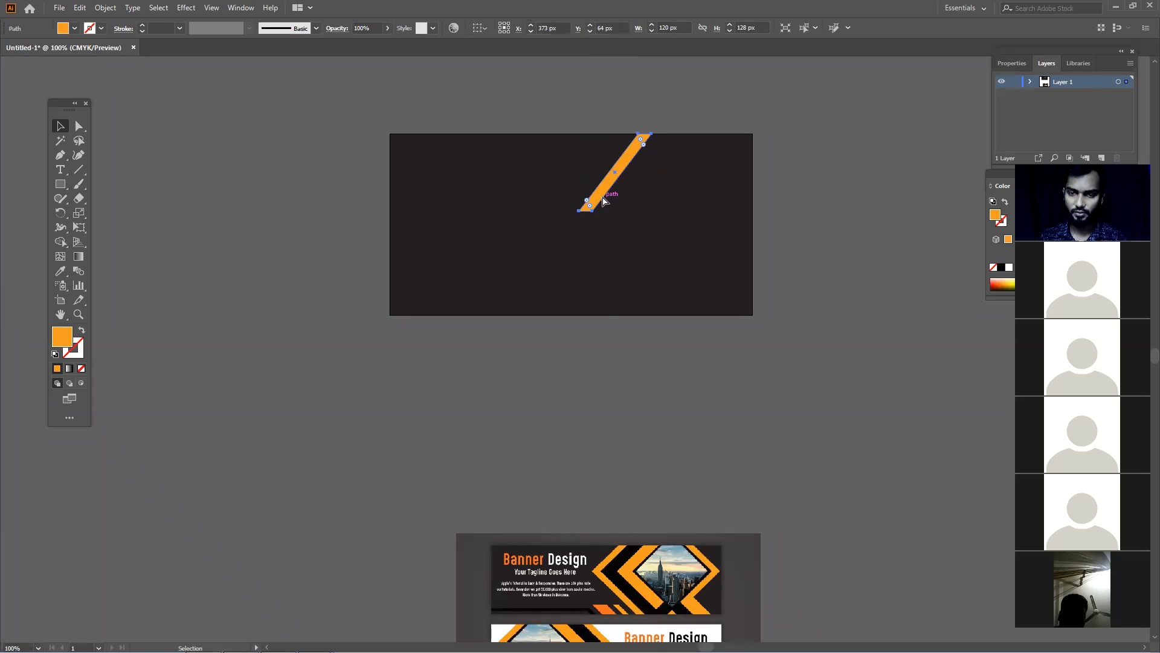
{"action": "key", "text": "ctrl+v"}
{"action": "left_click", "coordinate": [637, 470]}
{"action": "left_click_drag", "start_coordinate": [585, 349], "coordinate": [667, 275]}
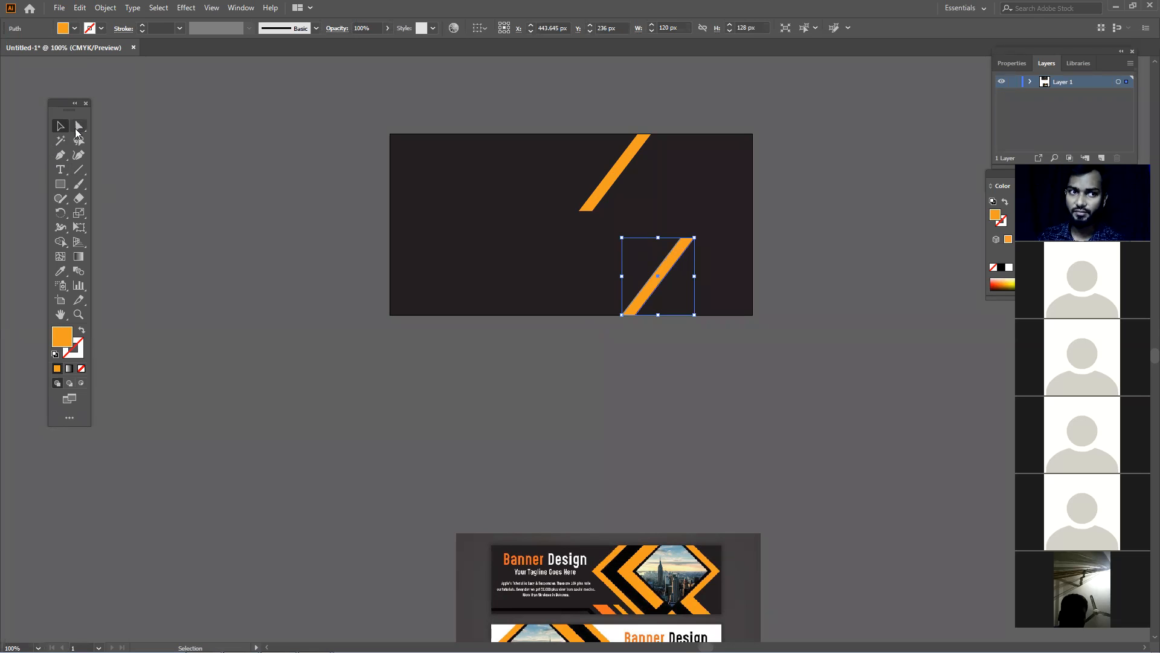
Join the copy's upper end to the first stripe's lower end and shift its bottom end right to form a left-pointing chevron.
{"action": "left_click", "coordinate": [78, 128]}
{"action": "left_click_drag", "start_coordinate": [673, 226], "coordinate": [591, 214]}
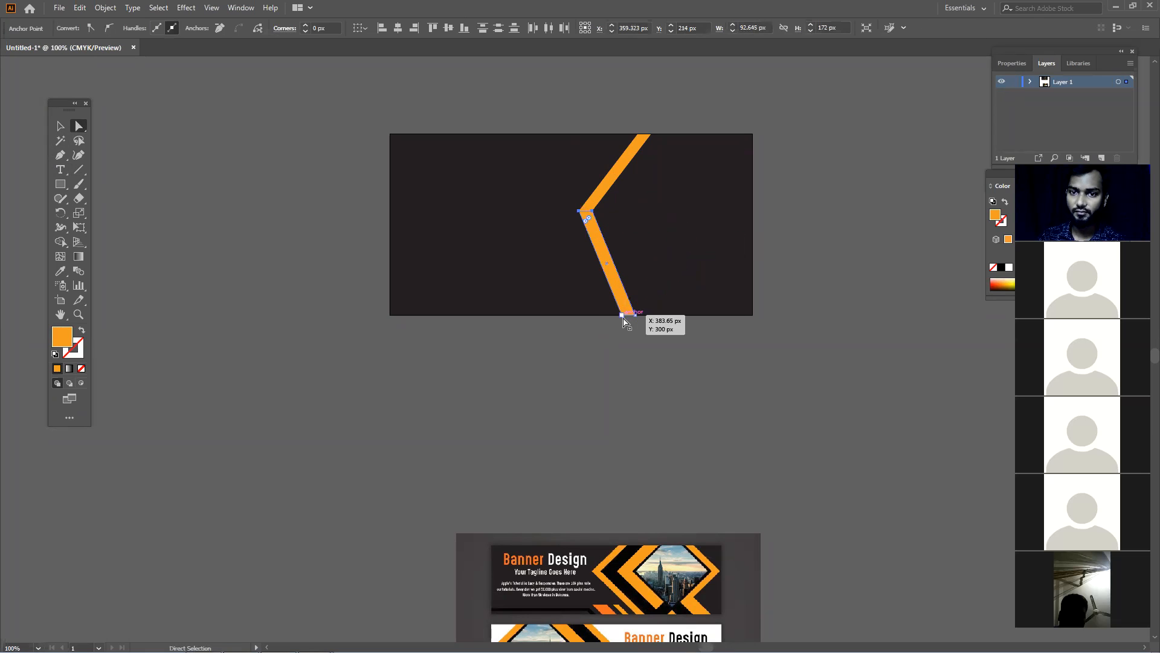
{"action": "left_click", "coordinate": [614, 329]}
{"action": "left_click_drag", "start_coordinate": [633, 315], "coordinate": [672, 310]}
{"action": "left_click", "coordinate": [653, 346]}
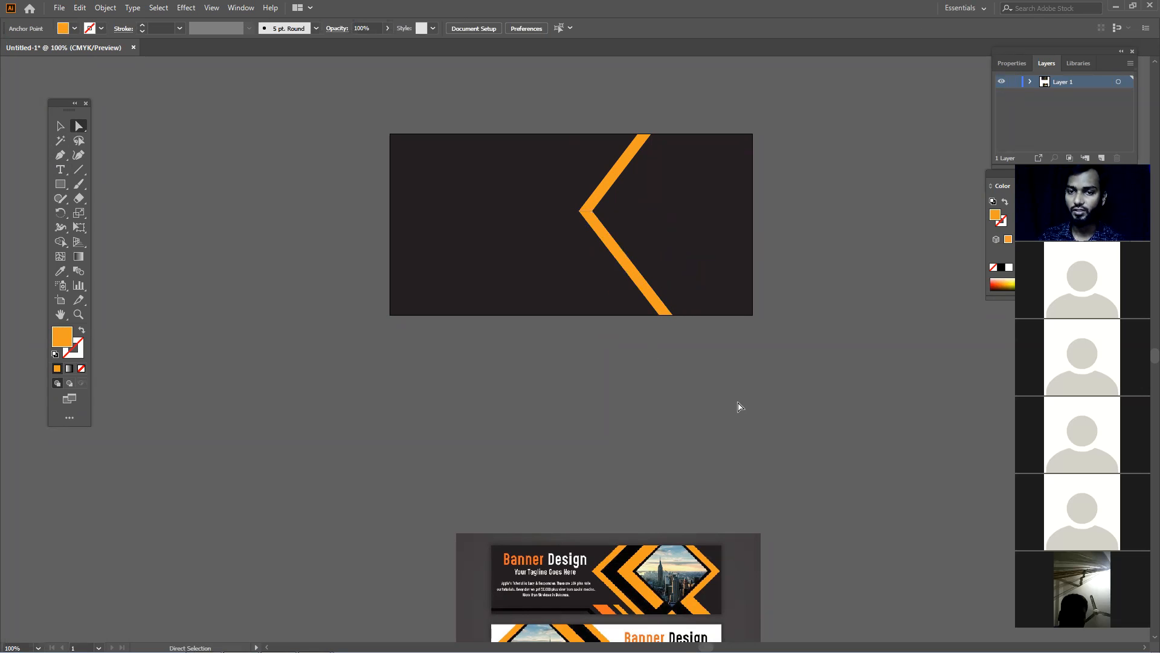
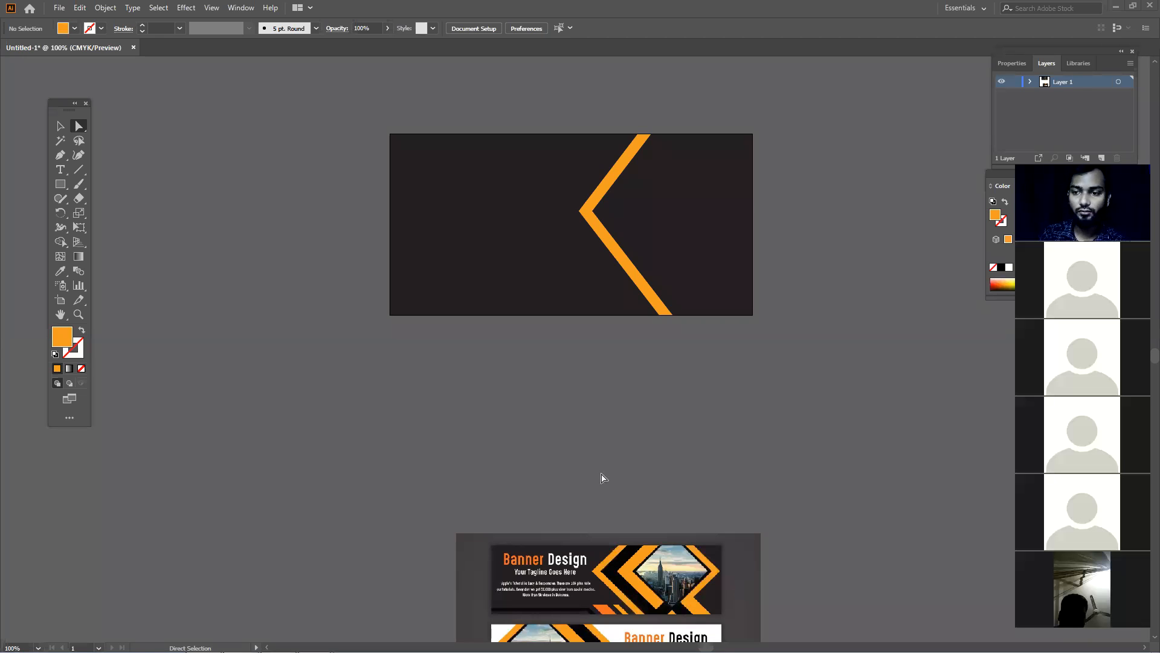
Delete the orange chevron and draw a new upright rectangle about 33 × 158 px down from the banner's top edge.
{"action": "left_click", "coordinate": [60, 126]}
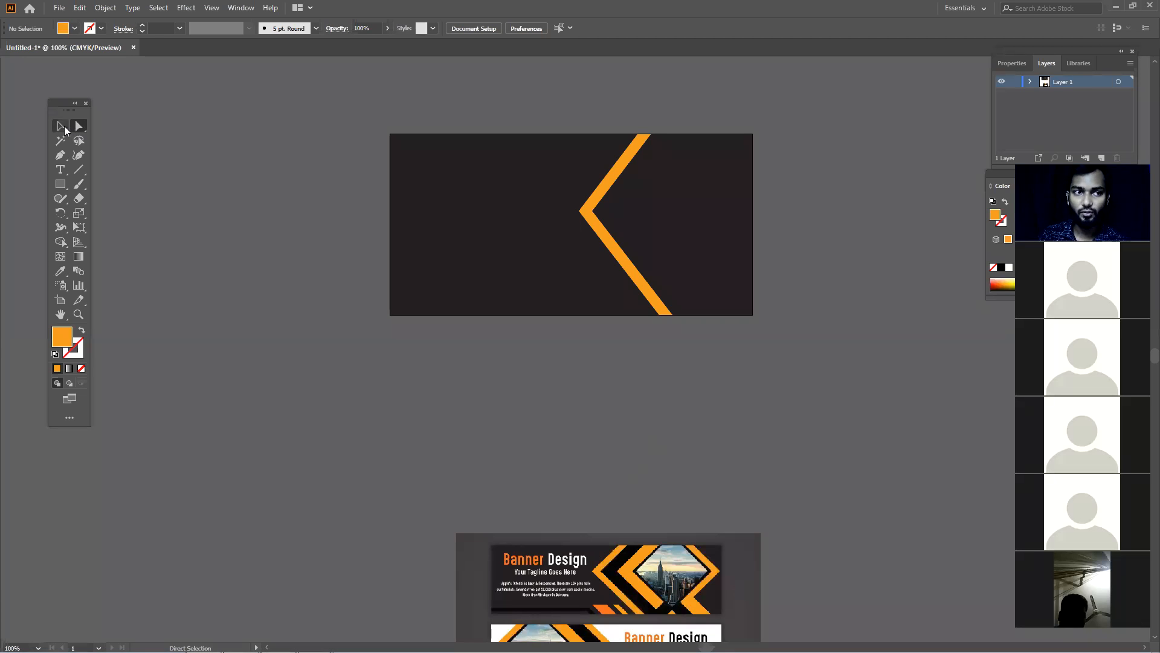
{"action": "left_click_drag", "start_coordinate": [611, 127], "coordinate": [571, 188]}
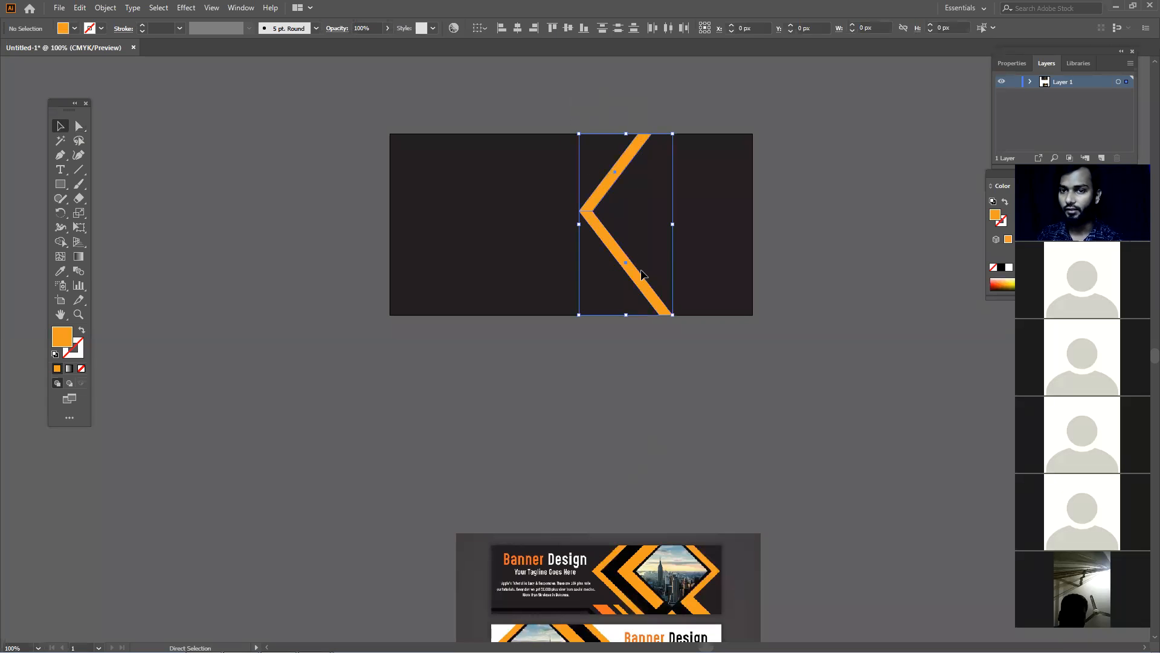
{"action": "key", "text": "Delete"}
{"action": "left_click_drag", "start_coordinate": [61, 192], "coordinate": [92, 188]}
{"action": "mouse_move", "coordinate": [571, 133]}
{"action": "left_mouse_down"}
{"action": "mouse_move", "coordinate": [572, 218]}
{"action": "mouse_move", "coordinate": [592, 228]}
{"action": "left_mouse_up"}
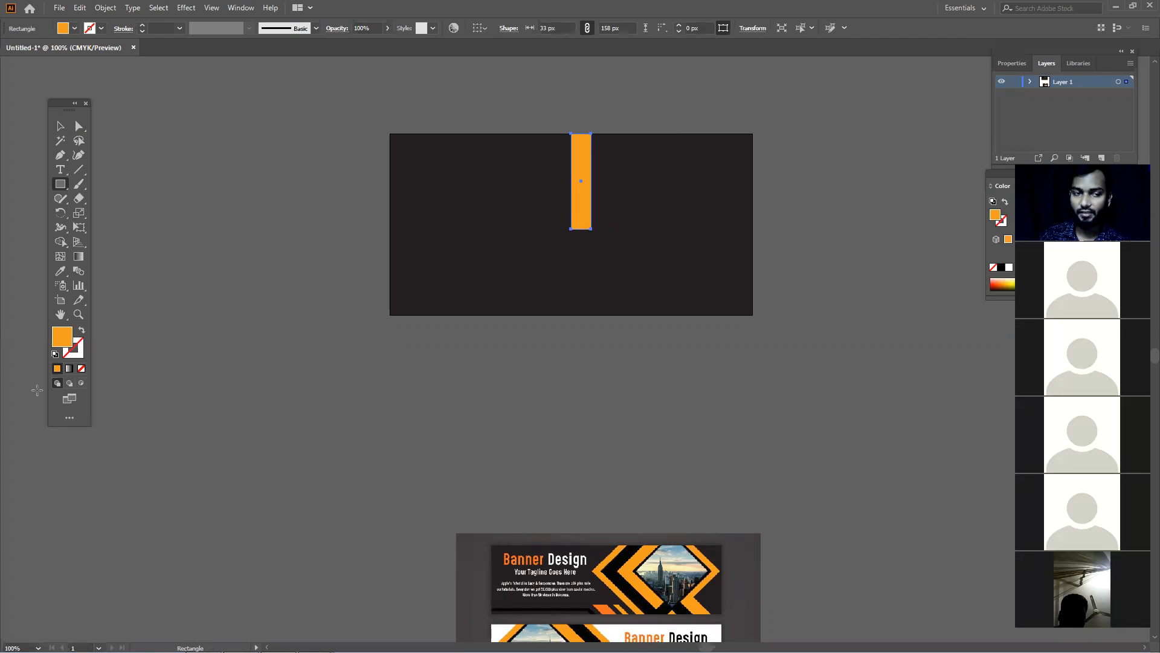
Sample the reference banner's title and stripe colours with the Eyedropper, ending with the stripes' light orange as the rectangle's fill.
{"action": "left_click", "coordinate": [59, 273]}
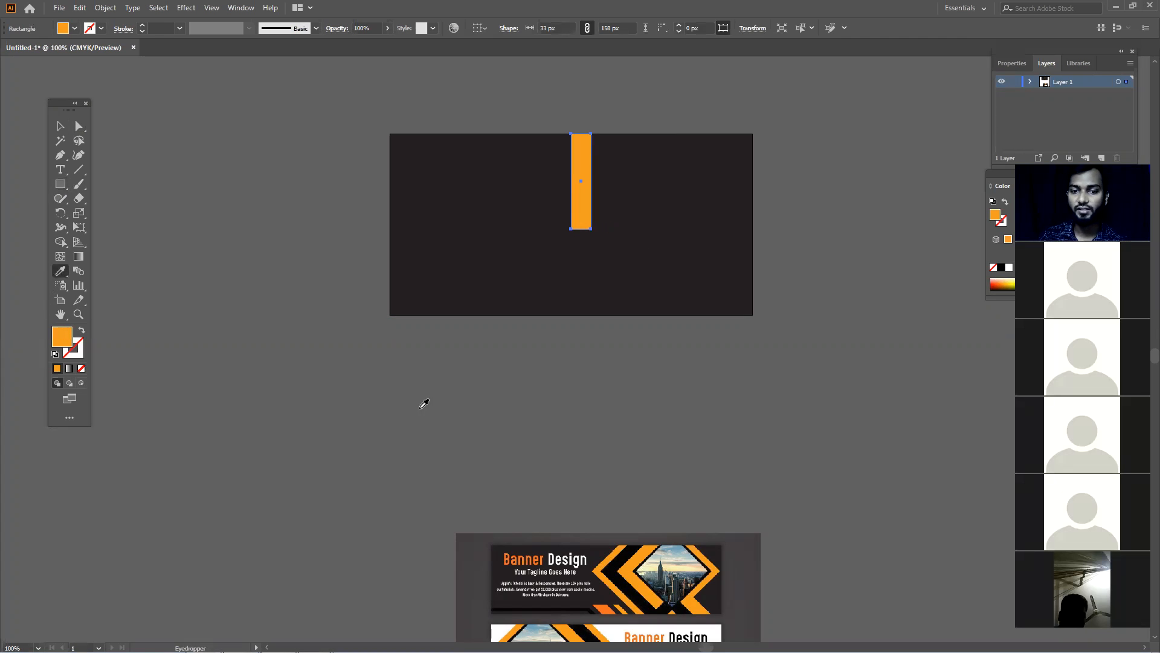
{"action": "left_click", "coordinate": [531, 554]}
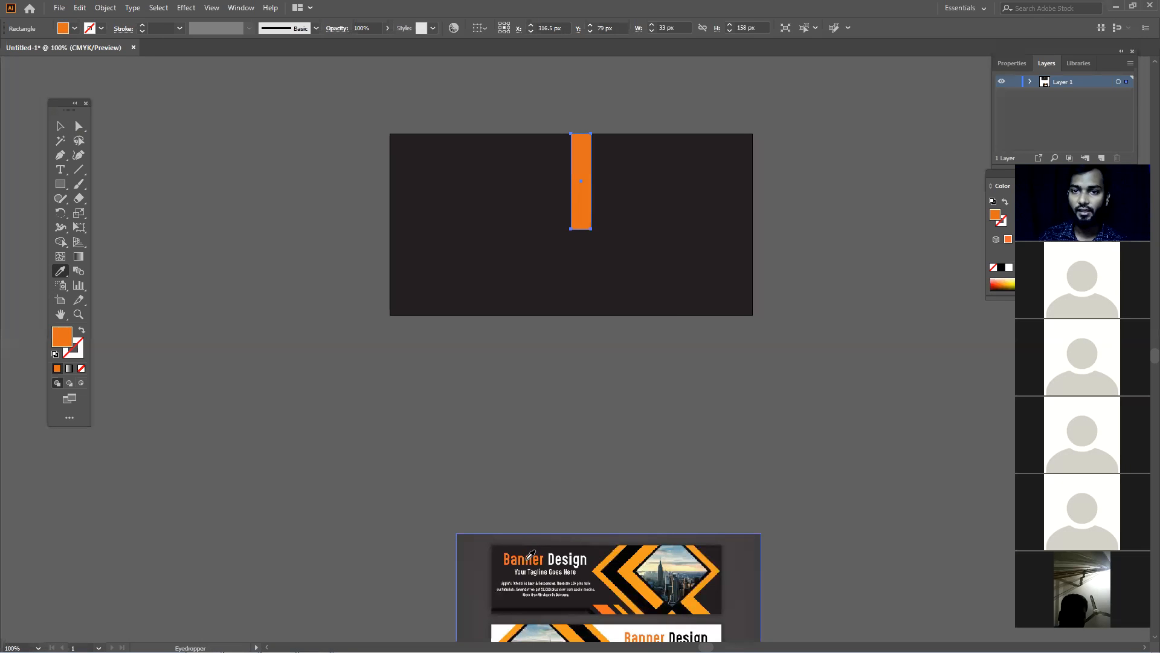
{"action": "left_click", "coordinate": [520, 560]}
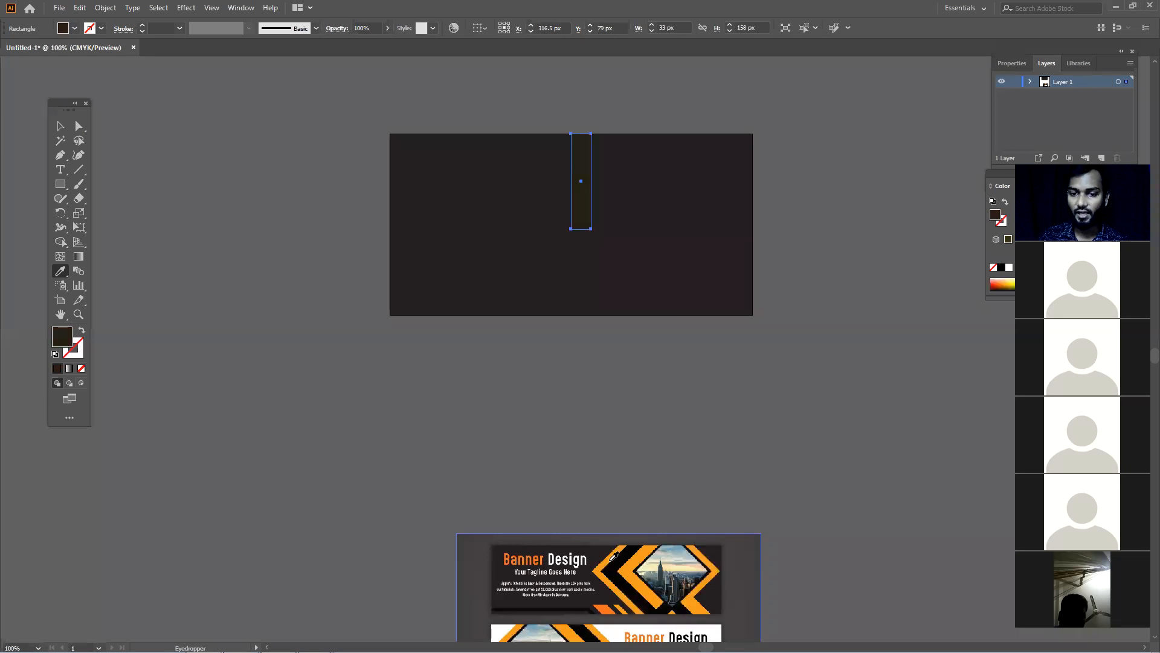
{"action": "left_click", "coordinate": [610, 555]}
{"action": "left_click", "coordinate": [640, 562]}
{"action": "left_click", "coordinate": [635, 561]}
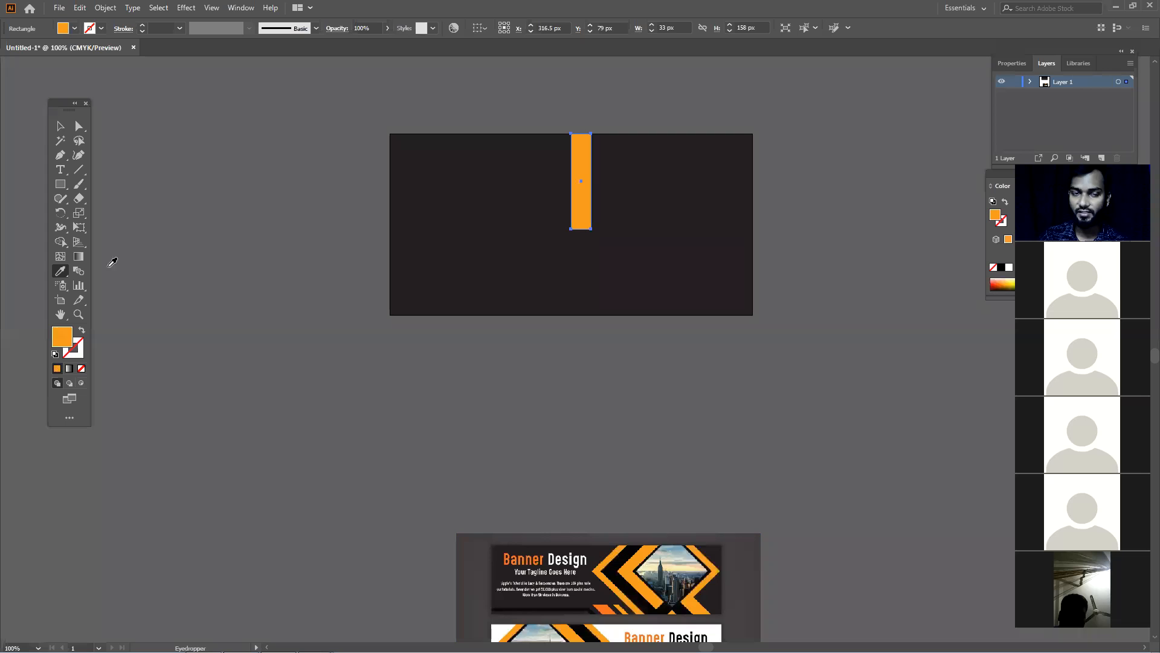
Slant the upright rectangle into a diagonal stripe by shifting its two top anchor points about 95 px right.
{"action": "left_click", "coordinate": [77, 129]}
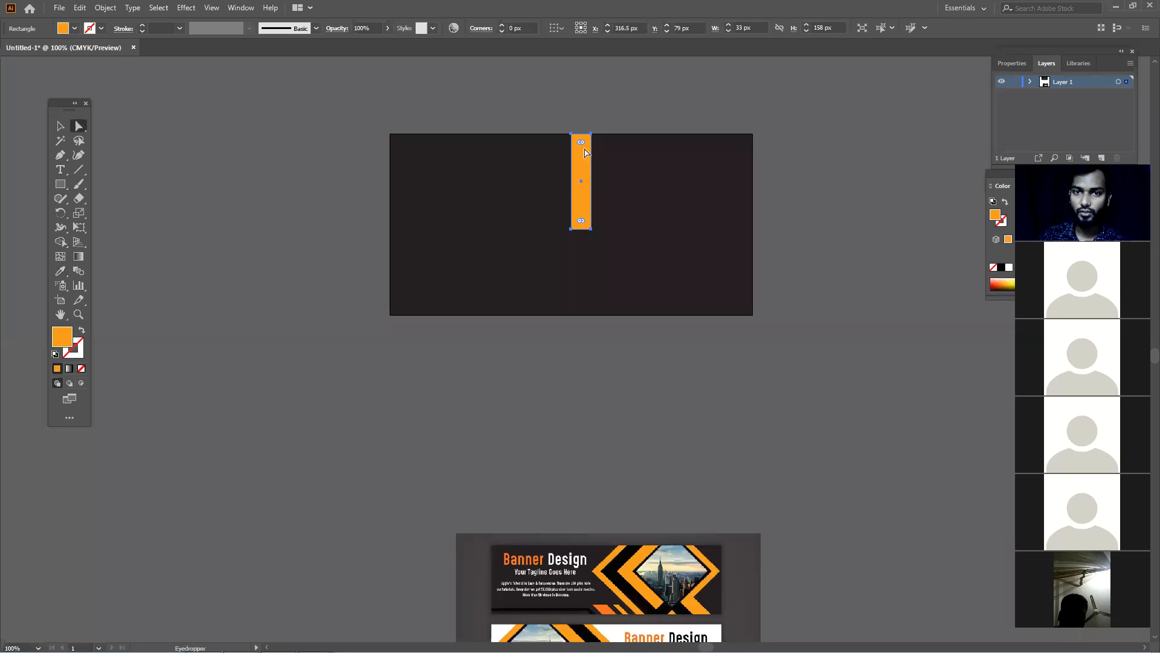
{"action": "left_click", "coordinate": [575, 126]}
{"action": "left_click", "coordinate": [571, 134]}
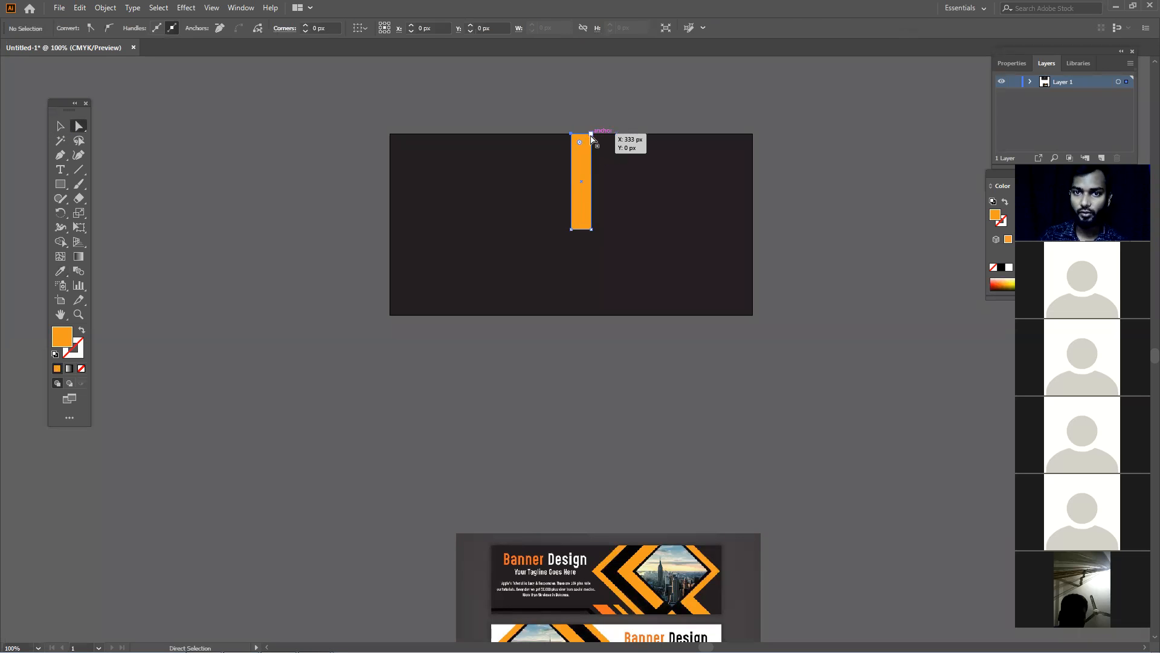
{"action": "left_click", "coordinate": [592, 134], "text": "shift"}
{"action": "left_click_drag", "start_coordinate": [591, 137], "coordinate": [648, 138]}
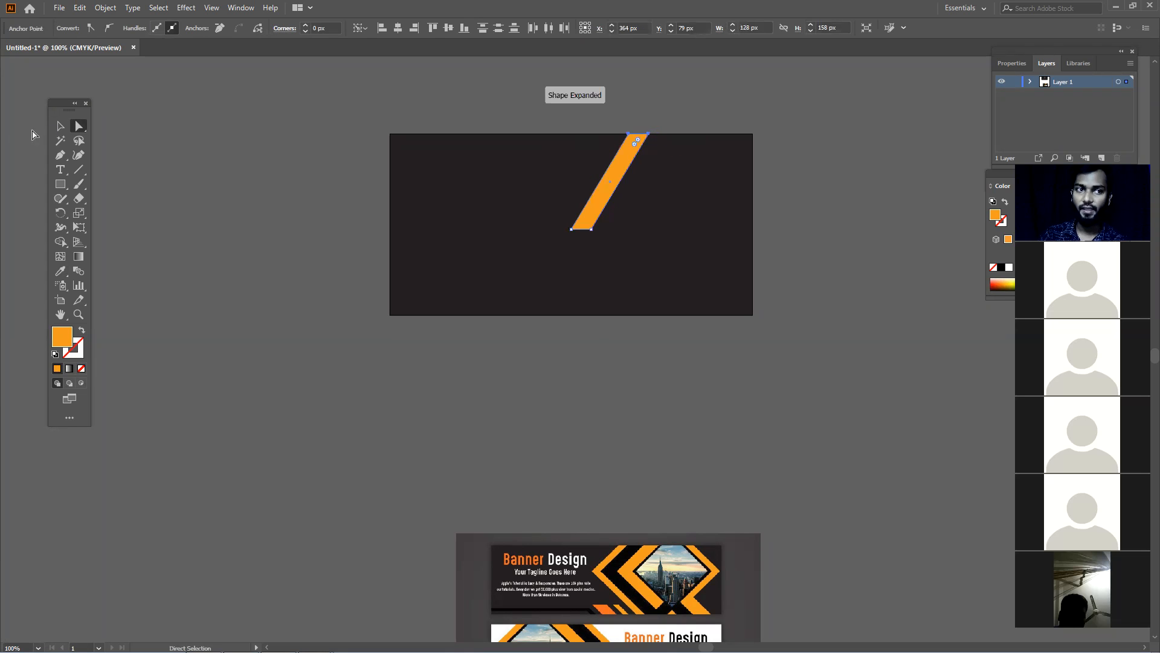
Duplicate the diagonal stripe and place the copy lower right, resting on the banner's bottom edge.
{"action": "left_click", "coordinate": [59, 126]}
{"action": "left_click", "coordinate": [603, 206]}
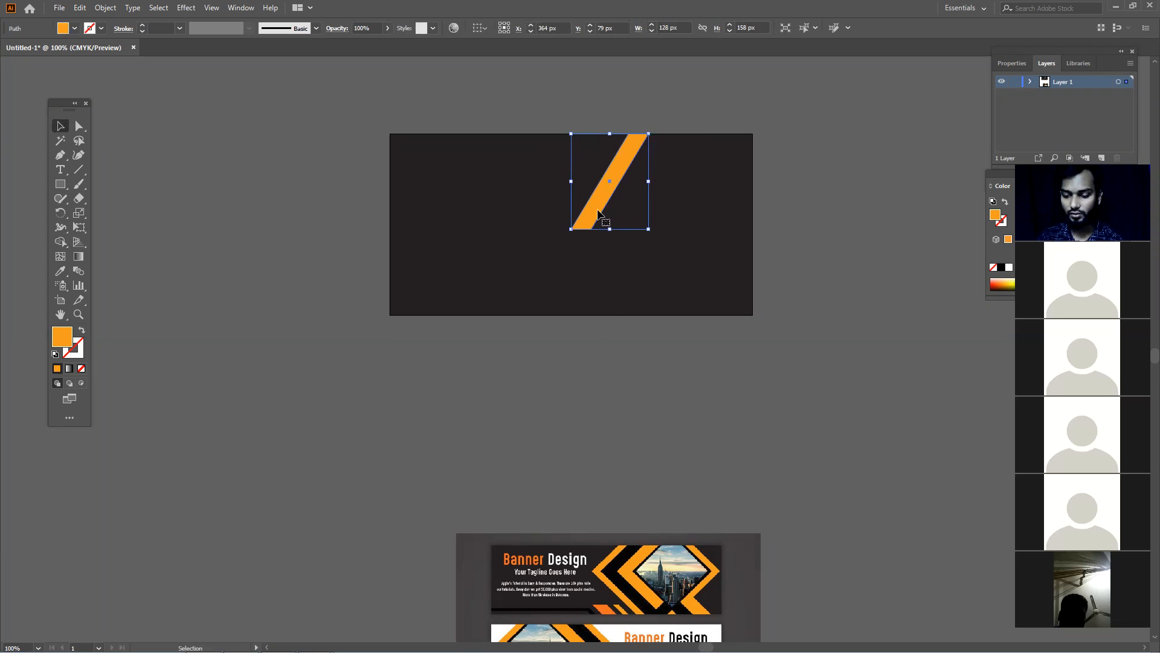
{"action": "key", "text": "ctrl+c"}
{"action": "key", "text": "ctrl+v"}
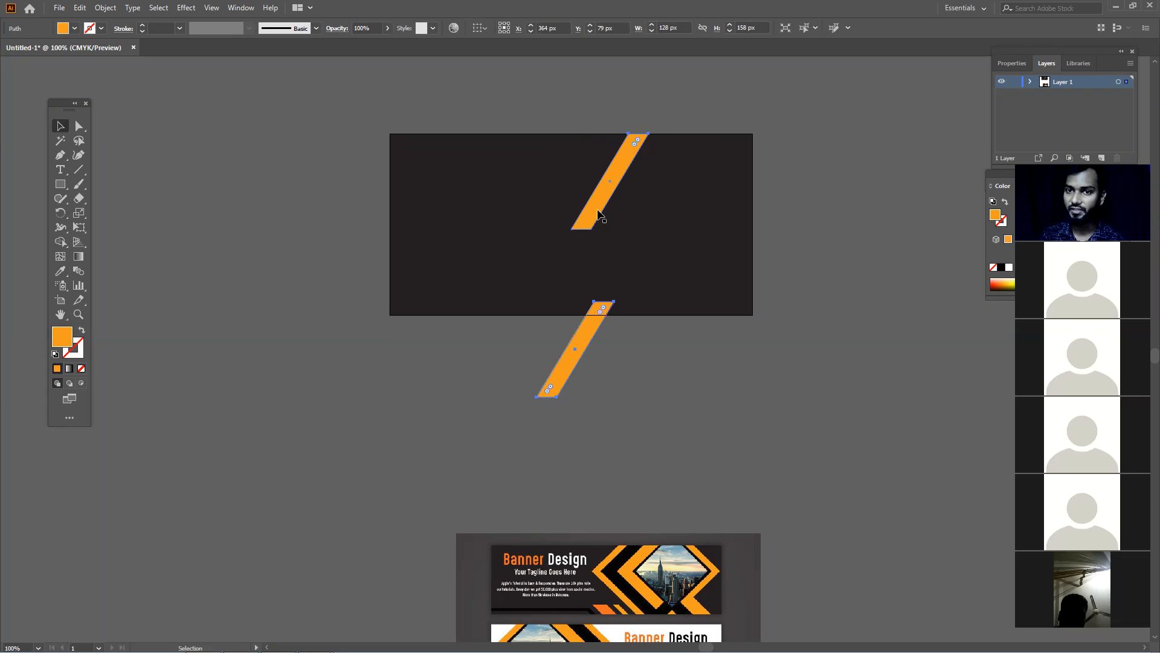
{"action": "left_click", "coordinate": [674, 400]}
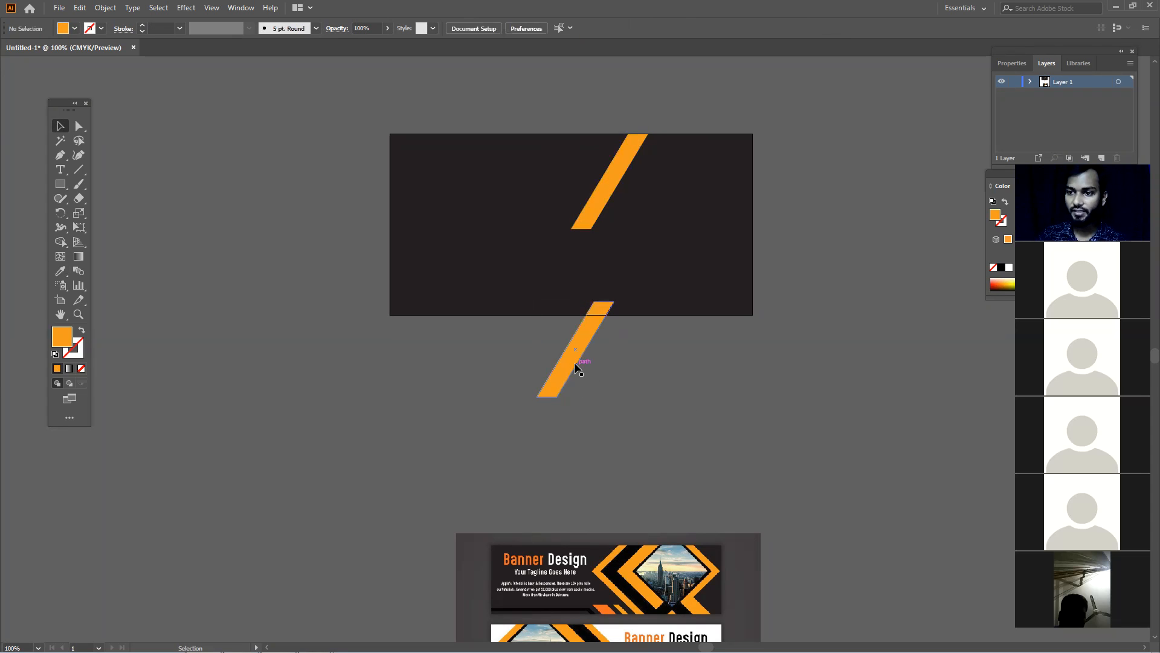
{"action": "left_click_drag", "start_coordinate": [591, 345], "coordinate": [649, 286]}
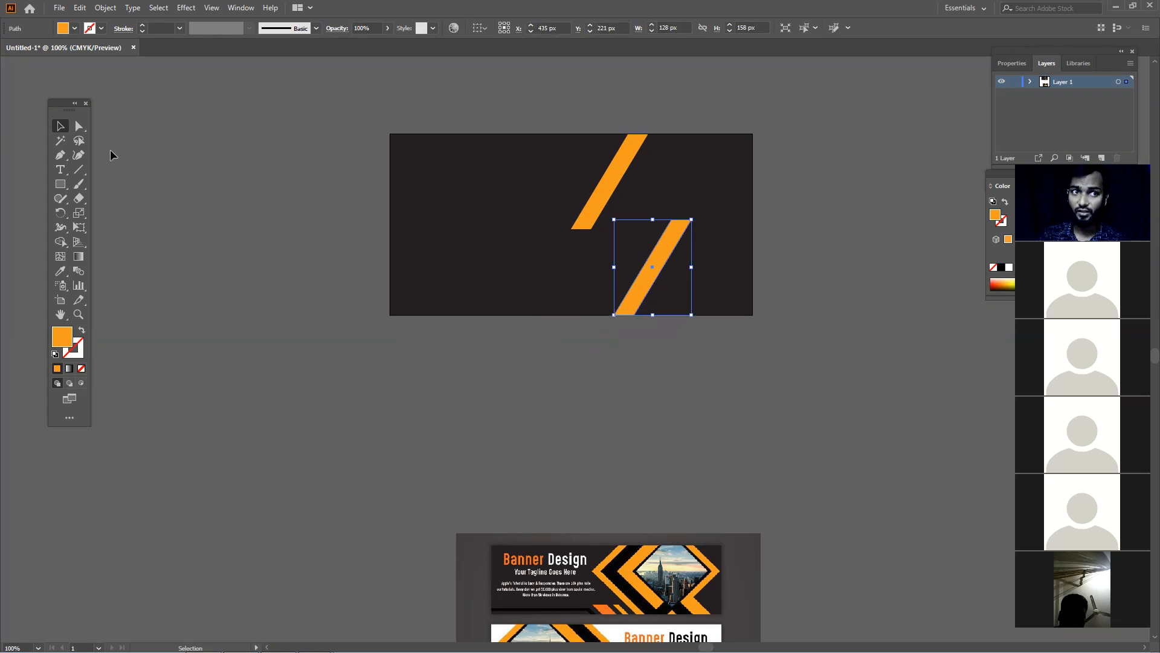
Move the copy's two upper anchor points to the first stripe's lower end to form a left-pointing chevron.
{"action": "left_click", "coordinate": [80, 126]}
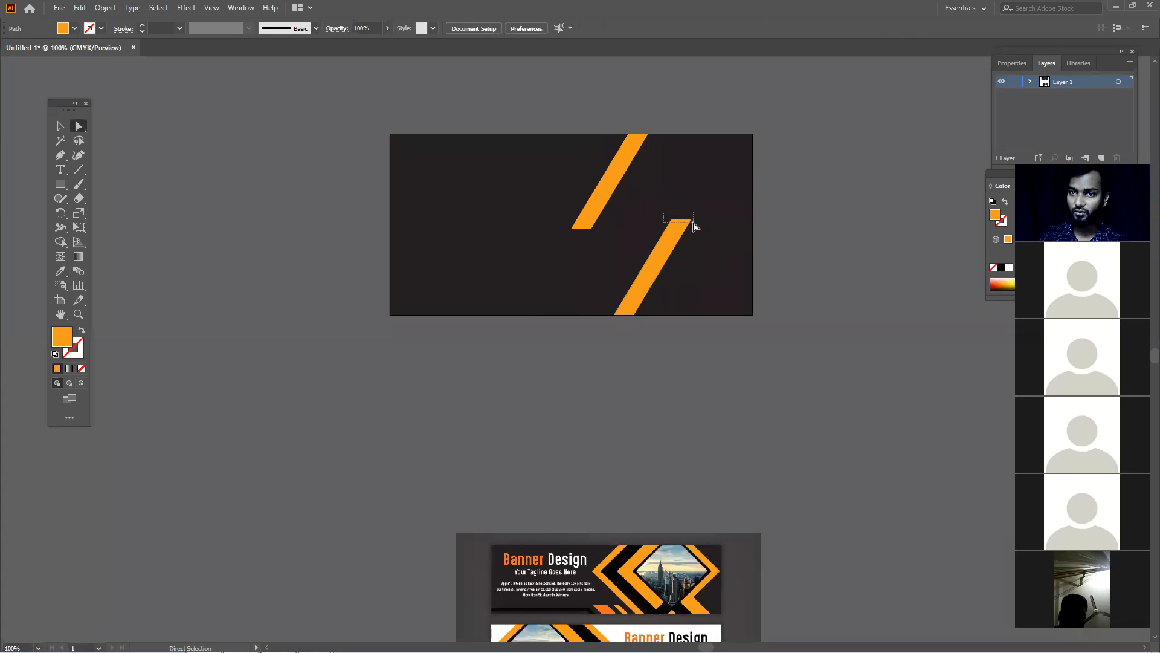
{"action": "left_click", "coordinate": [691, 221]}
{"action": "mouse_move", "coordinate": [678, 226]}
{"action": "left_mouse_down"}
{"action": "mouse_move", "coordinate": [593, 246]}
{"action": "mouse_move", "coordinate": [591, 236]}
{"action": "left_mouse_up"}
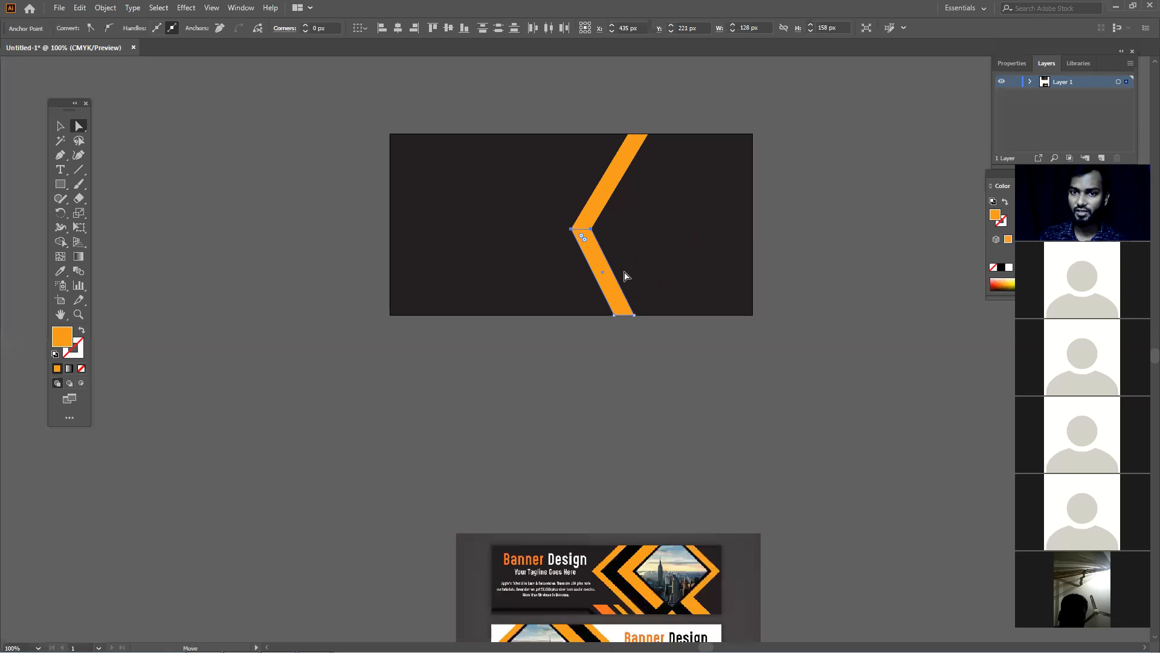
{"action": "left_click", "coordinate": [608, 331]}
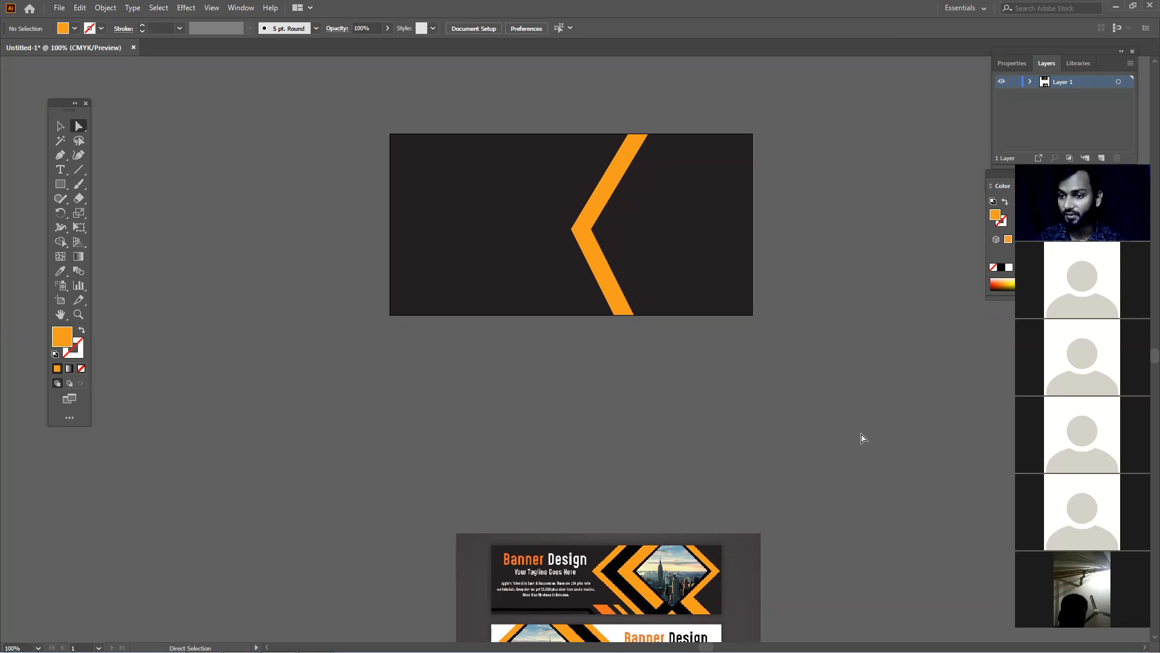
Try moving the chevron's middle joint further left, and undo the change.
{"action": "scroll", "coordinate": [862, 450], "scroll_direction": "down", "scroll_amount": 2}
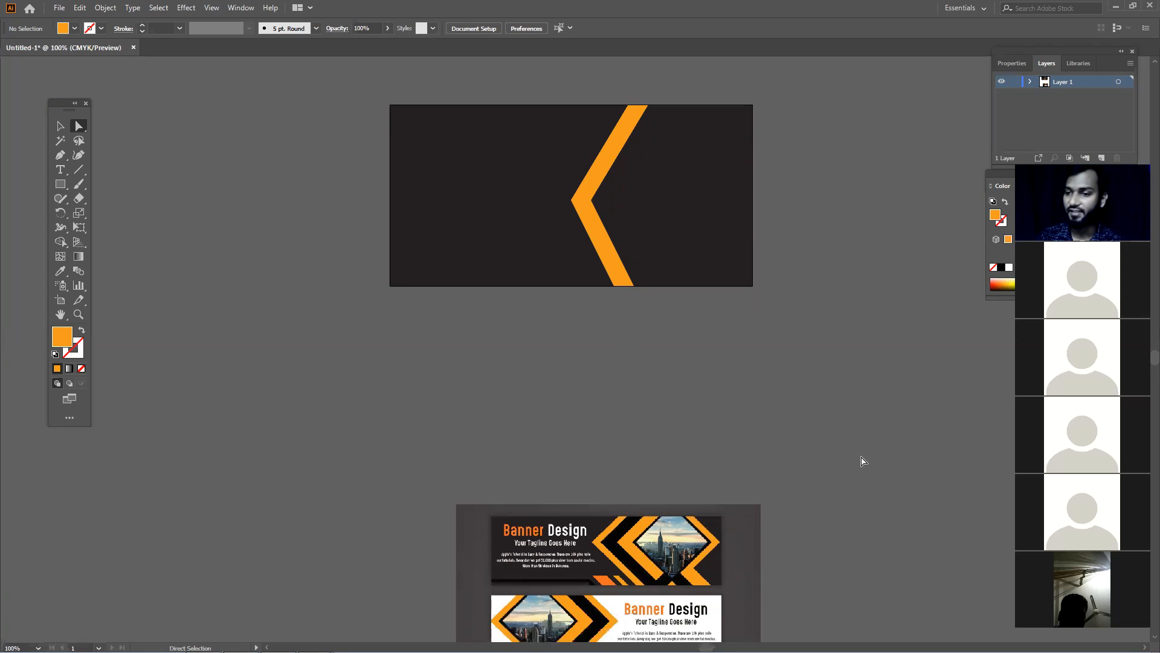
{"action": "scroll", "coordinate": [854, 461], "scroll_direction": "up", "scroll_amount": 1}
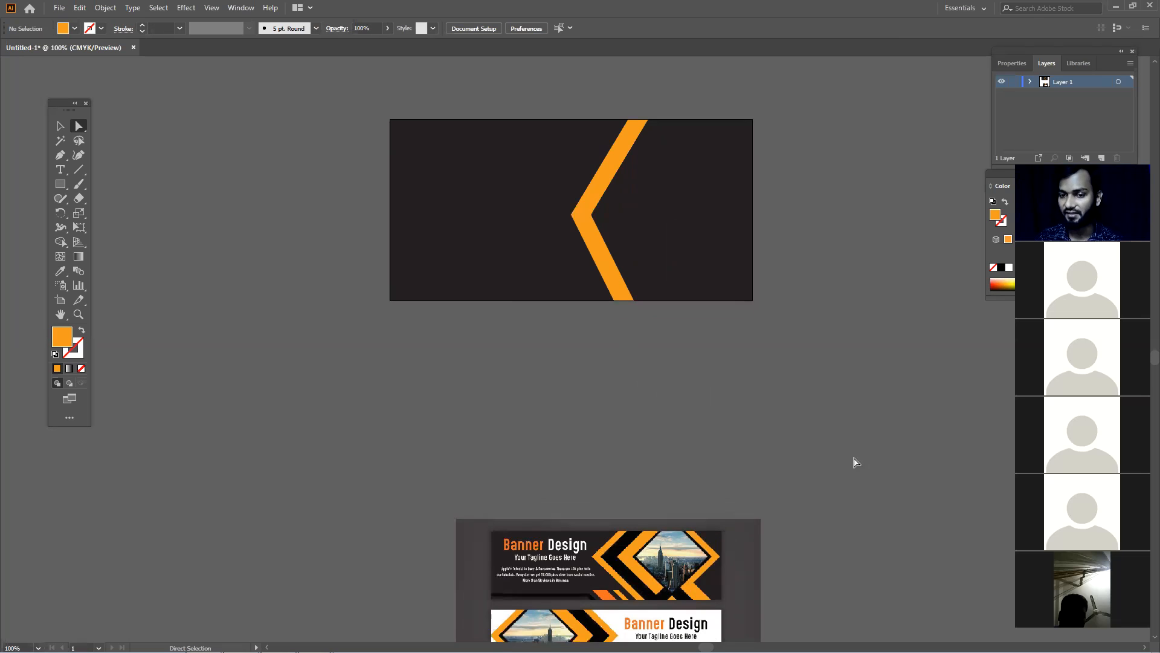
{"action": "left_click_drag", "start_coordinate": [546, 201], "coordinate": [569, 218]}
{"action": "left_click", "coordinate": [671, 285]}
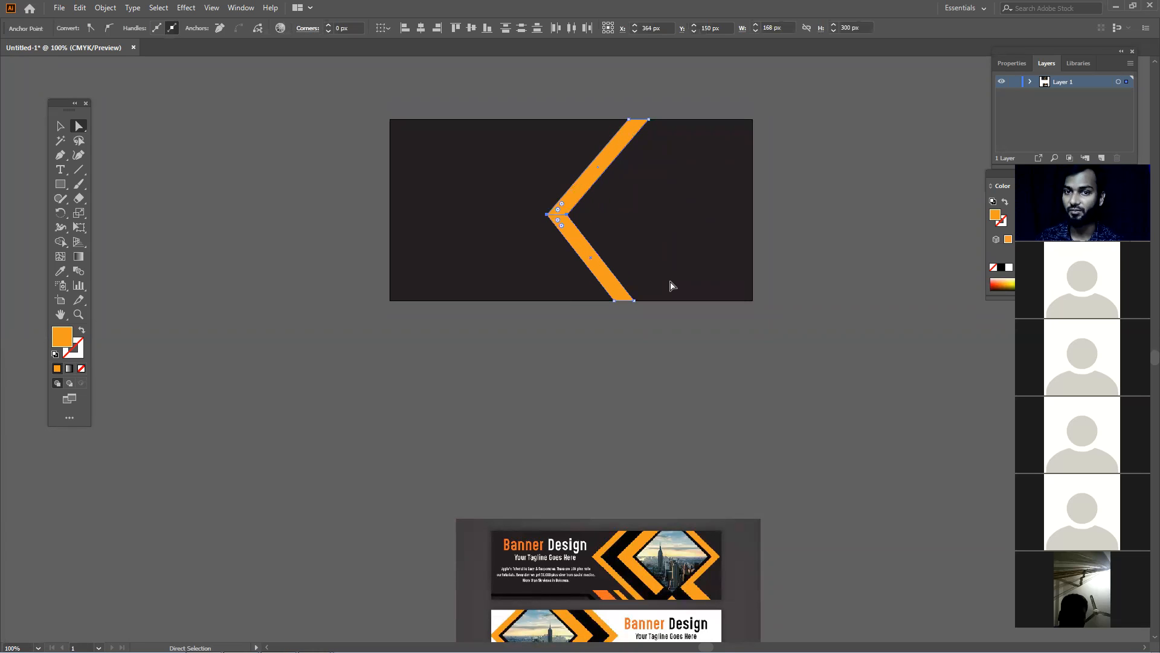
{"action": "key", "text": "ctrl+z"}
Move the anchor points at the chevron's middle joint slightly down and left.
{"action": "left_click", "coordinate": [731, 404]}
{"action": "left_click_drag", "start_coordinate": [557, 201], "coordinate": [585, 230]}
{"action": "left_click", "coordinate": [605, 224]}
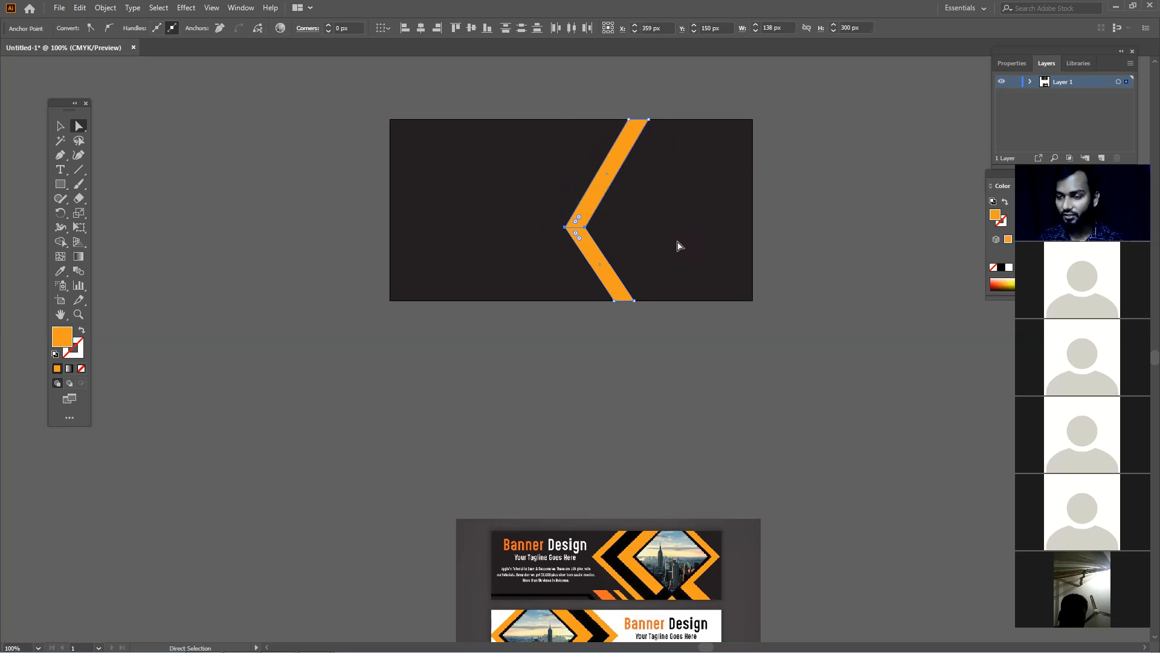
Try moving only the inner upper anchor point of the chevron's lower stripe about 200 px right, and undo it.
{"action": "left_click", "coordinate": [647, 244]}
{"action": "left_click_drag", "start_coordinate": [614, 244], "coordinate": [705, 227]}
{"action": "left_click", "coordinate": [623, 242]}
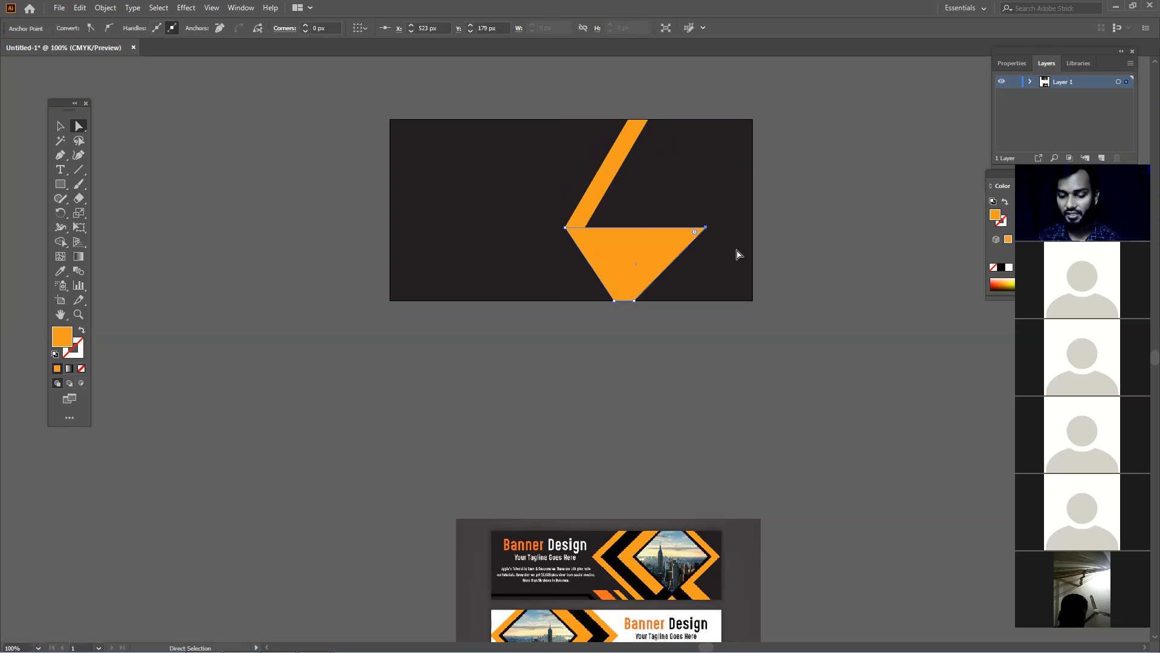
{"action": "key", "text": "ctrl+z"}
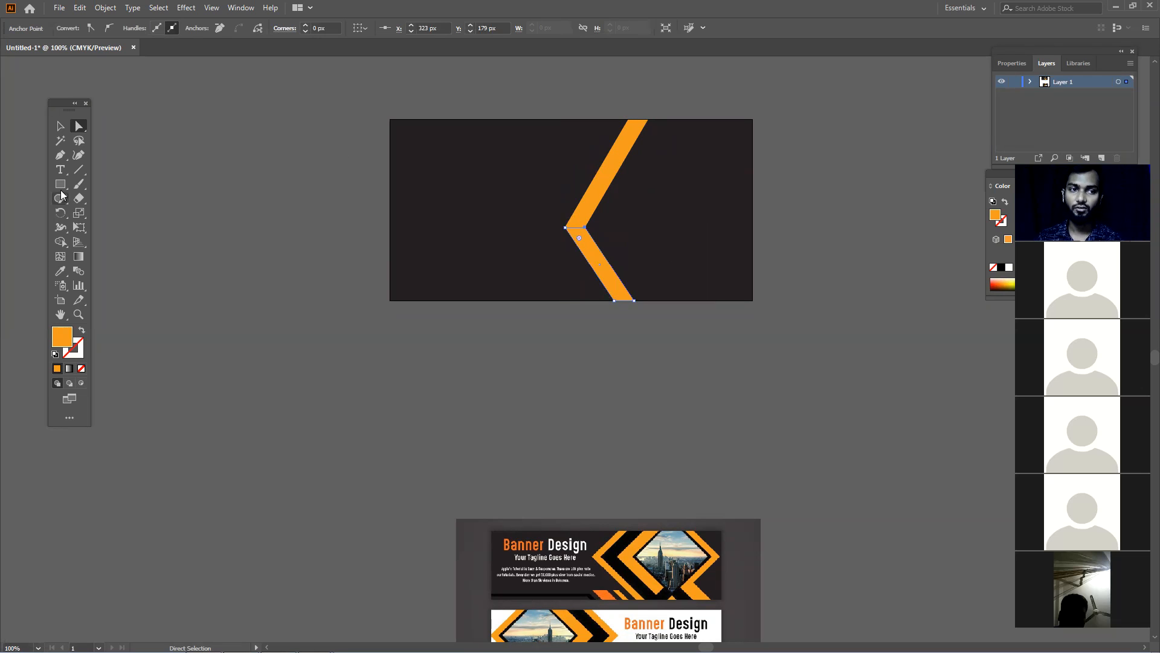
Draw an orange rectangle about 227 × 173 px below the banner and move the whole shape slightly down with Direct Selection.
{"action": "left_click", "coordinate": [61, 184]}
{"action": "left_click_drag", "start_coordinate": [530, 331], "coordinate": [667, 435]}
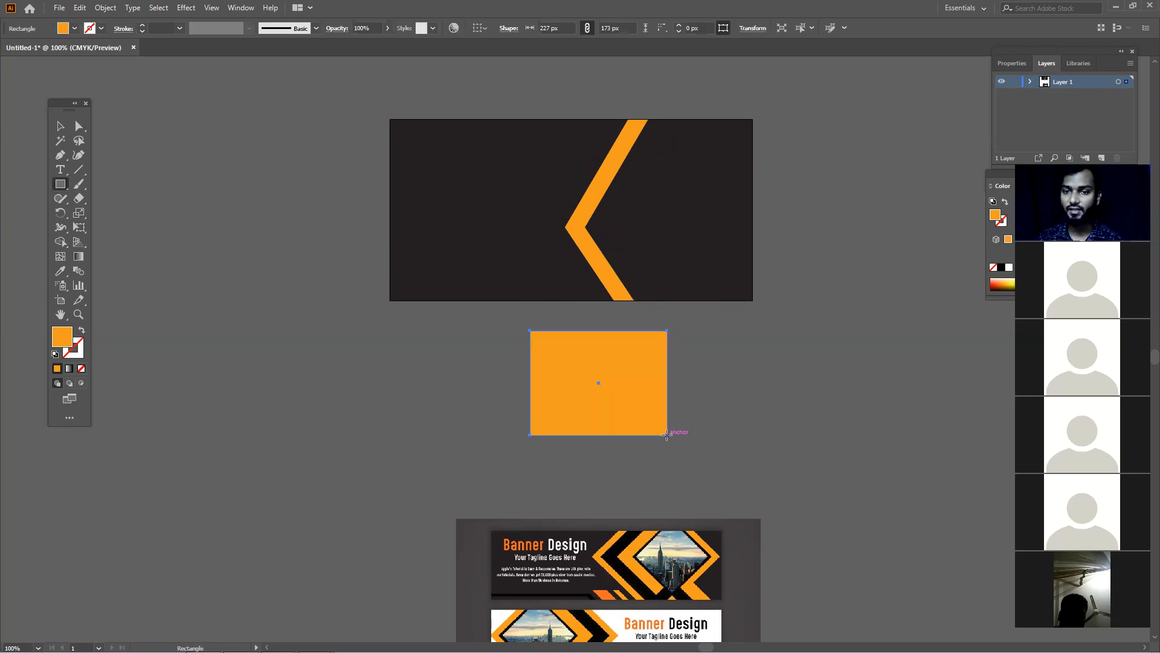
{"action": "key", "text": "a"}
{"action": "left_click", "coordinate": [764, 435]}
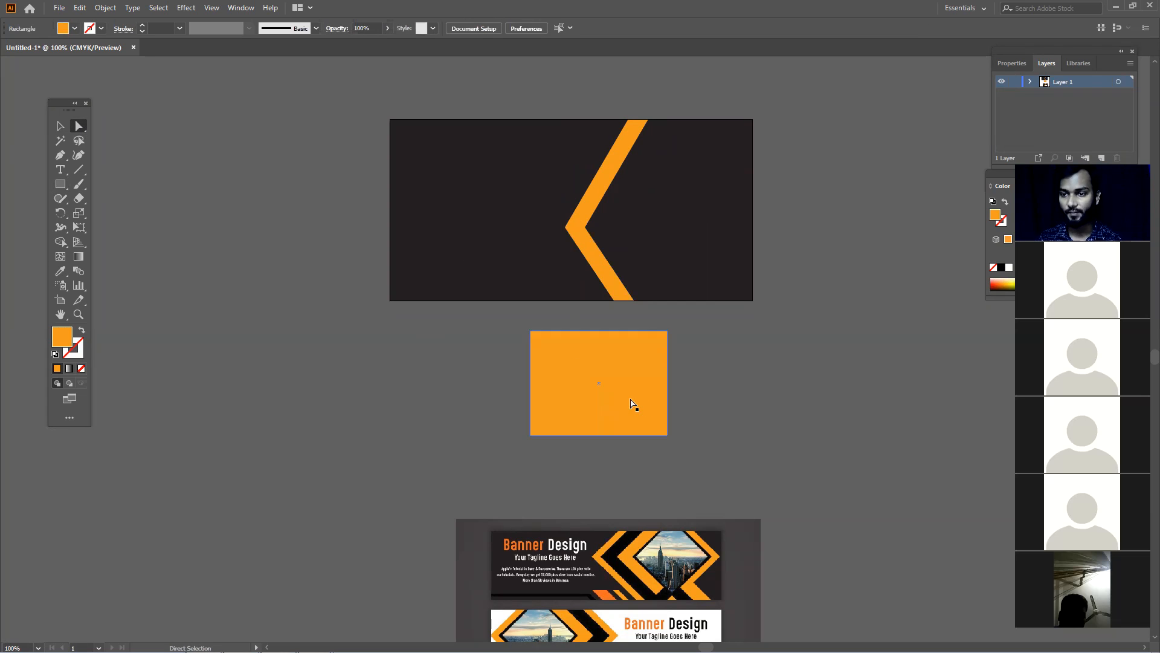
{"action": "left_click", "coordinate": [617, 388]}
{"action": "left_click_drag", "start_coordinate": [628, 377], "coordinate": [628, 382]}
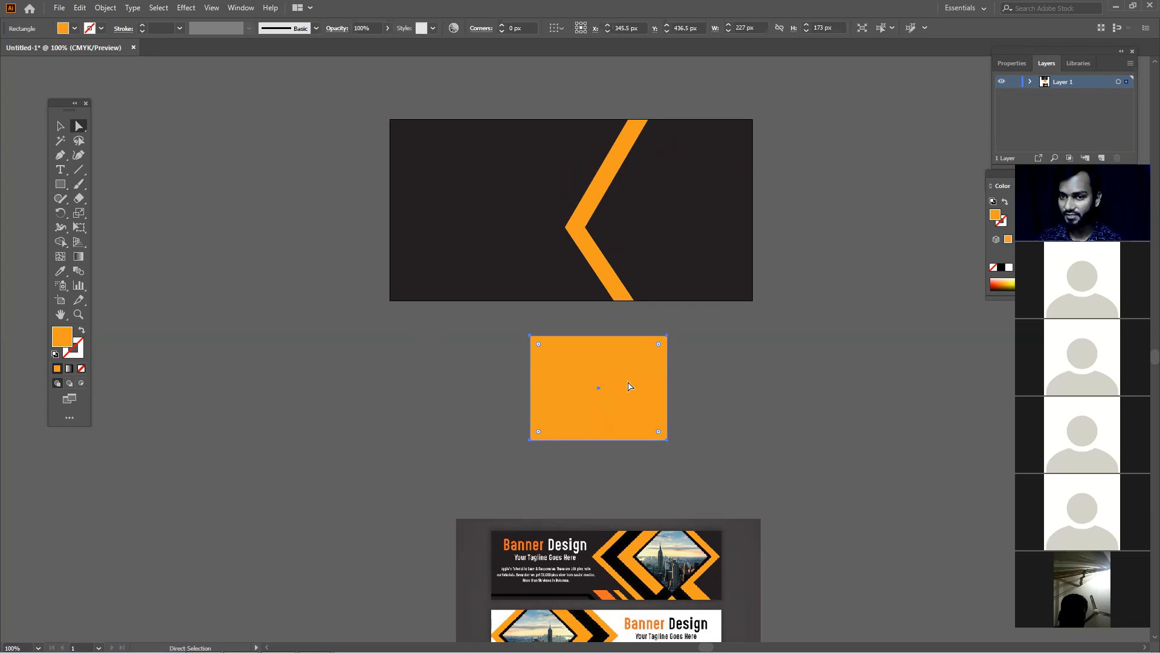
Move the rectangle's two upper anchor points about 68 px right with Direct Selection, slanting it into a parallelogram.
{"action": "left_click", "coordinate": [667, 335]}
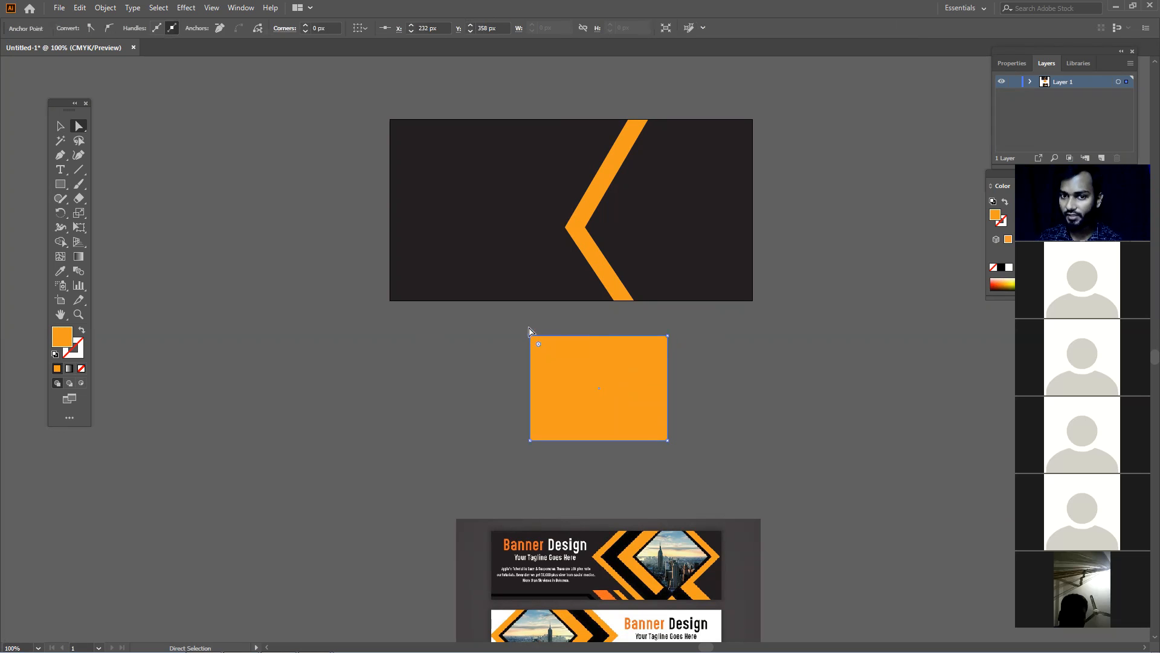
{"action": "left_click", "coordinate": [534, 333]}
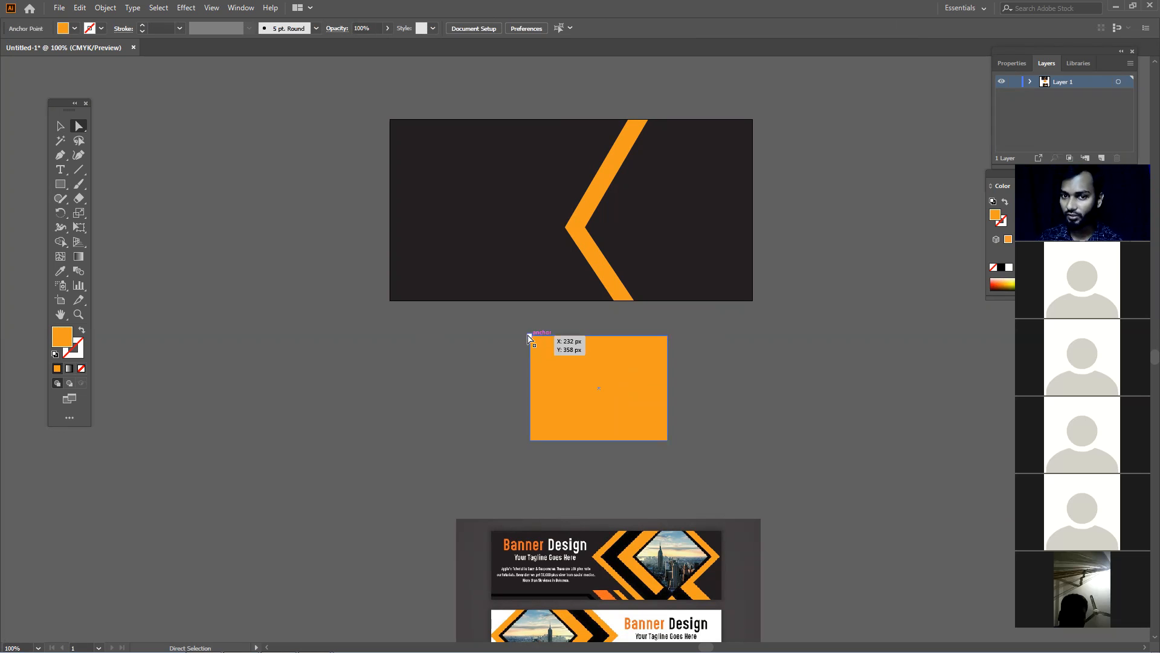
{"action": "left_click", "coordinate": [529, 336]}
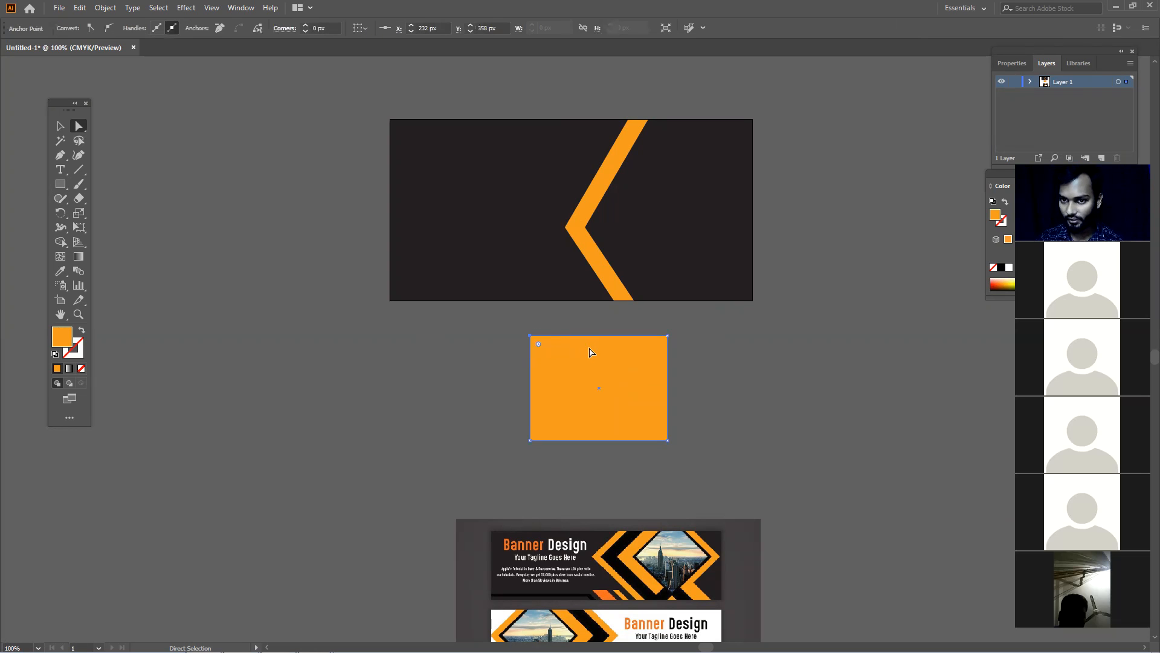
{"action": "left_click", "coordinate": [668, 336], "text": "shift"}
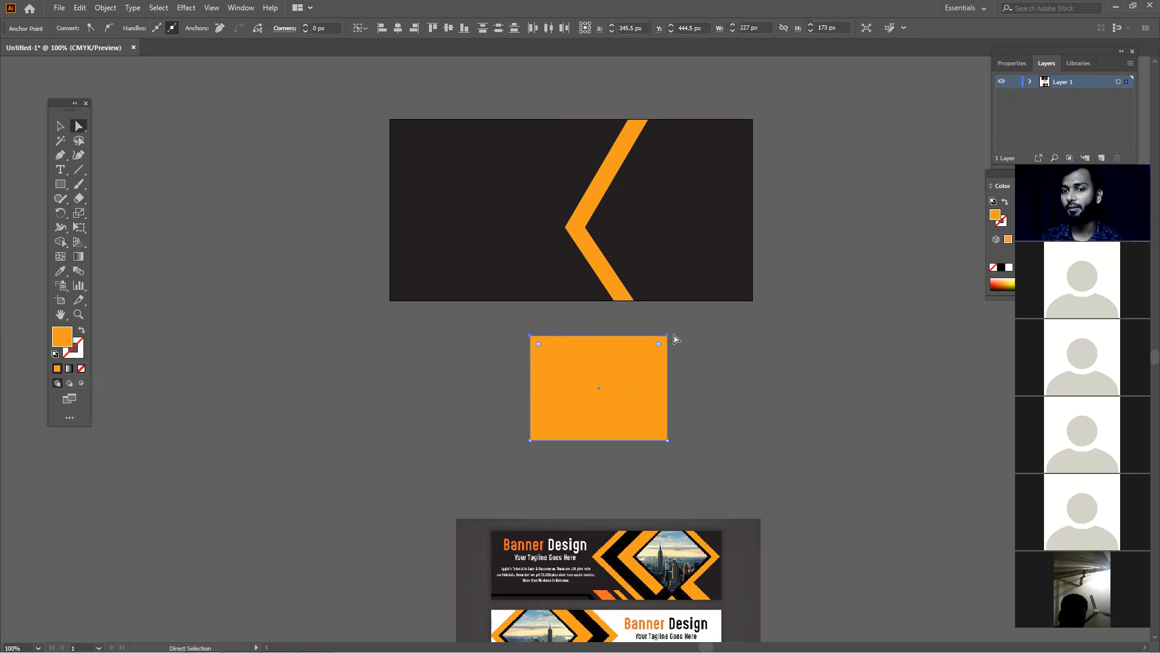
{"action": "left_click_drag", "start_coordinate": [667, 336], "coordinate": [708, 336]}
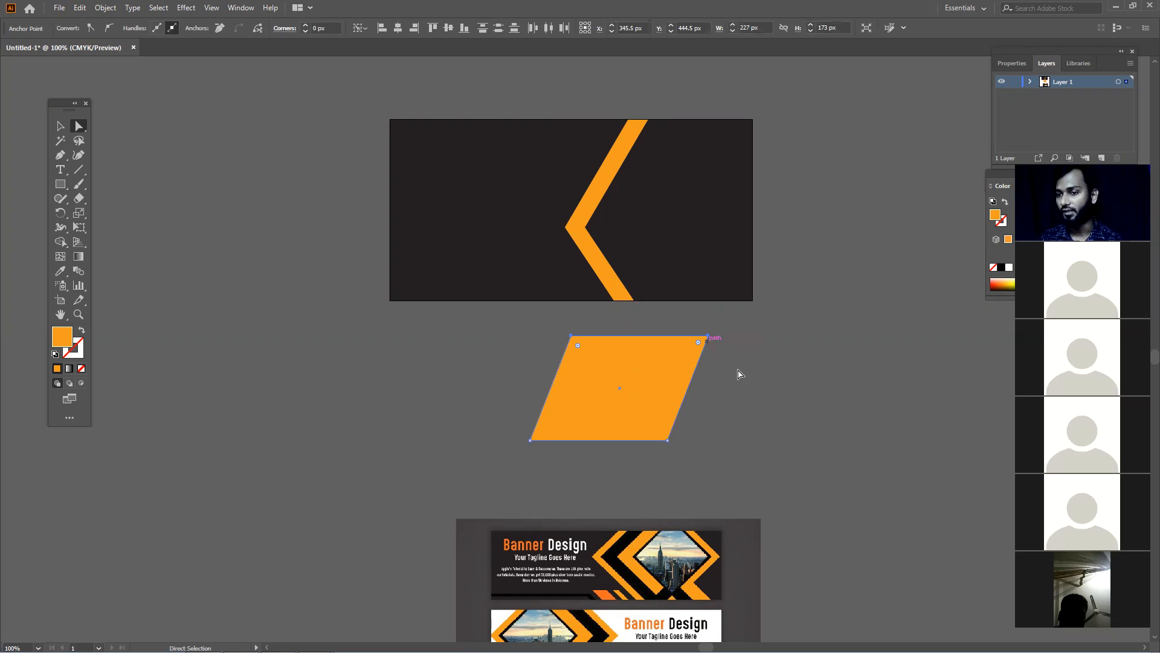
{"action": "left_click", "coordinate": [739, 374]}
{"action": "left_click", "coordinate": [1116, 6]}
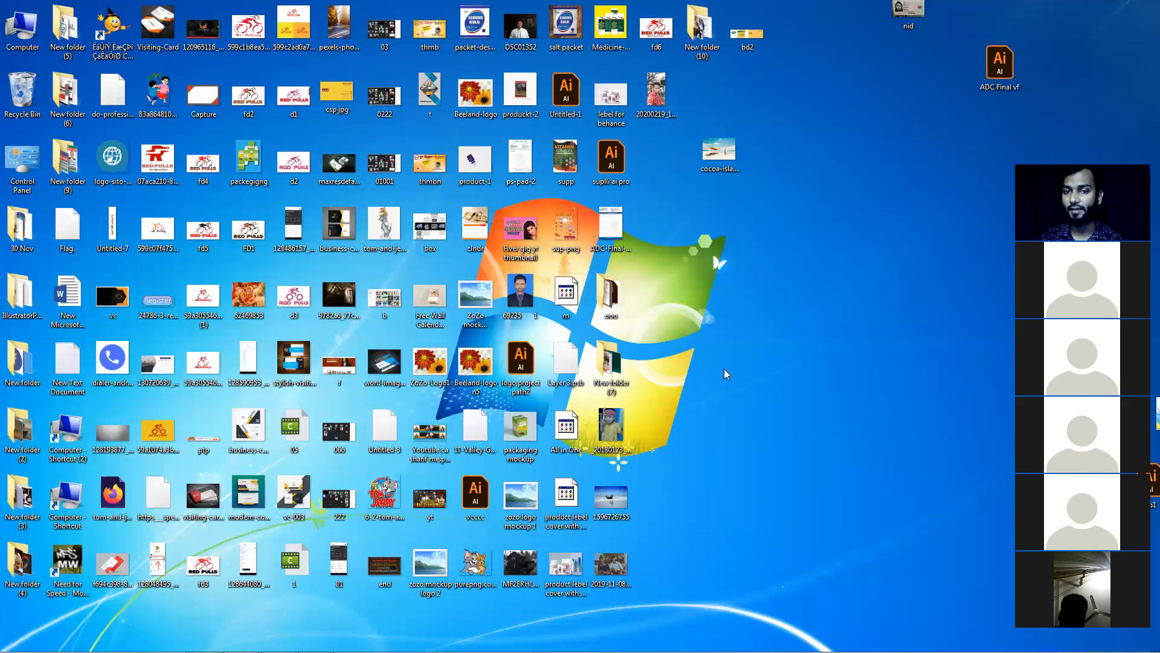
{"action": "left_click", "coordinate": [437, 375]}
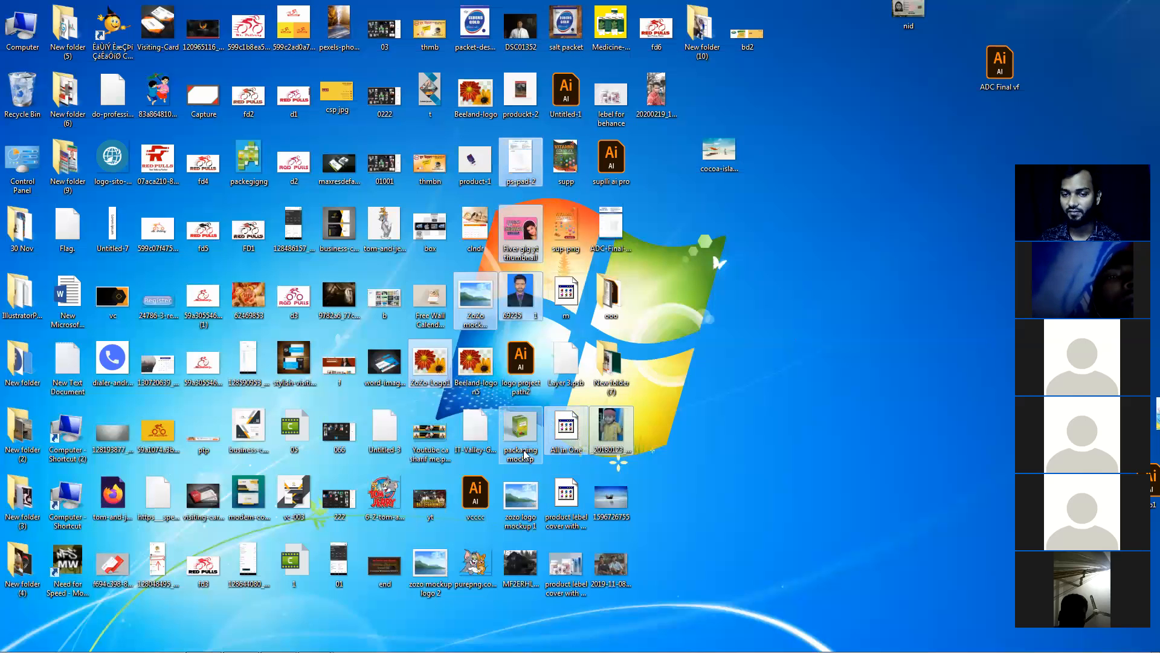
{"action": "left_click", "coordinate": [704, 446]}
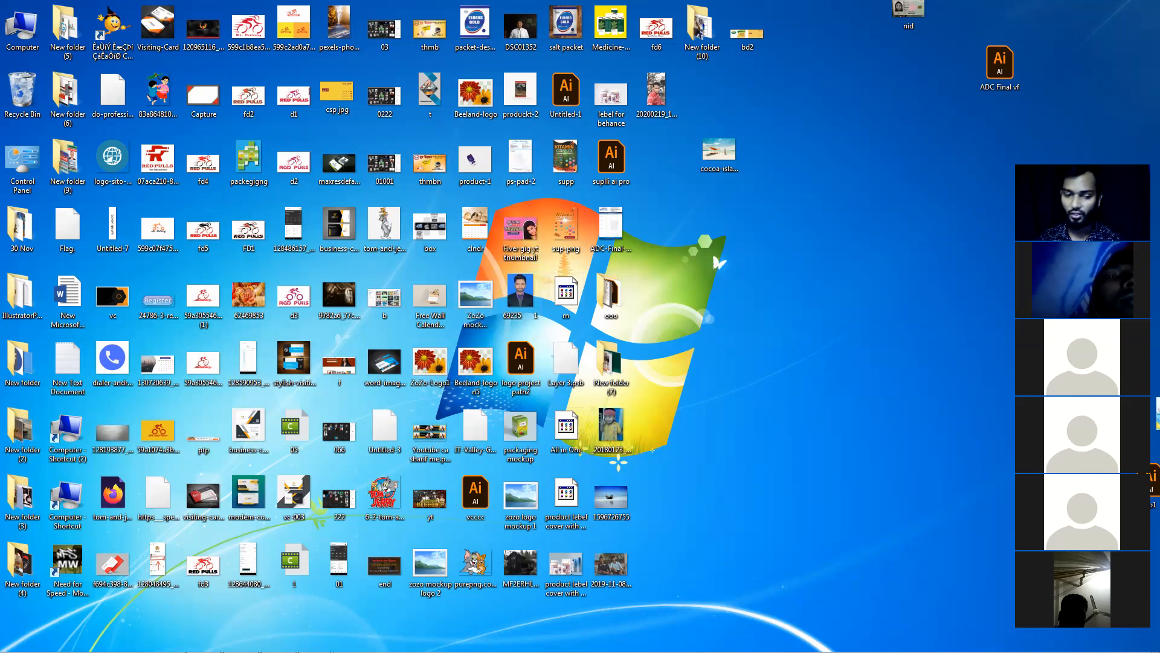
{"action": "mouse_move", "coordinate": [278, 651]}
{"action": "left_click", "coordinate": [204, 639]}
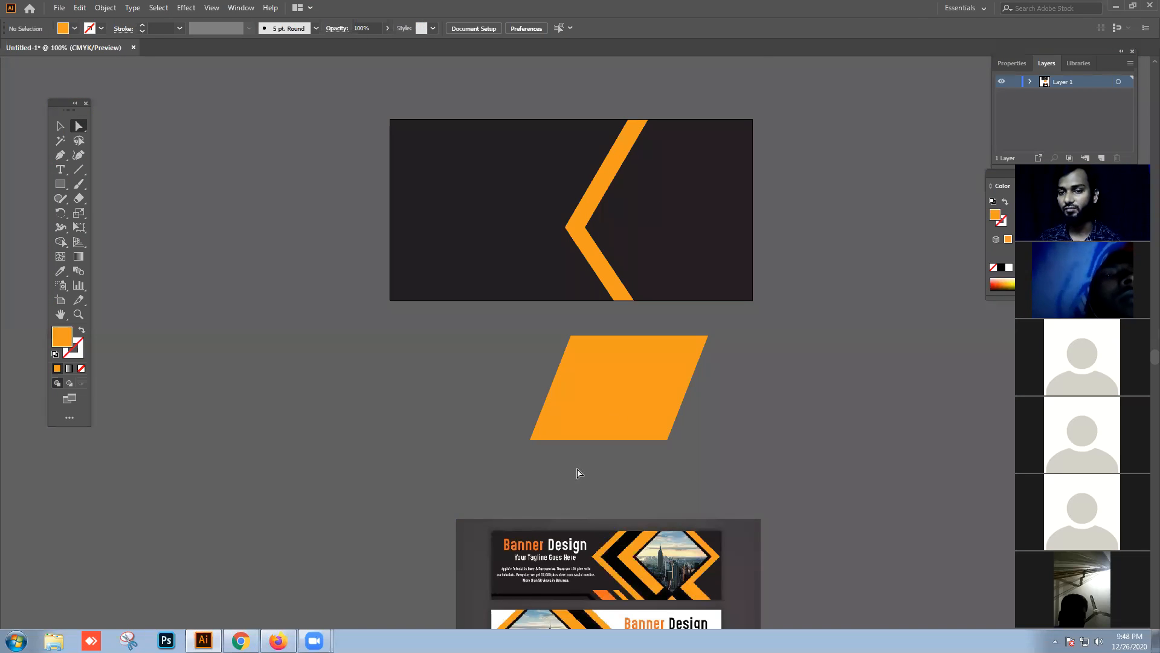
Draw a second orange rectangle about 210 × 164 px beside the parallelogram and move it up and left.
{"action": "left_click", "coordinate": [600, 413]}
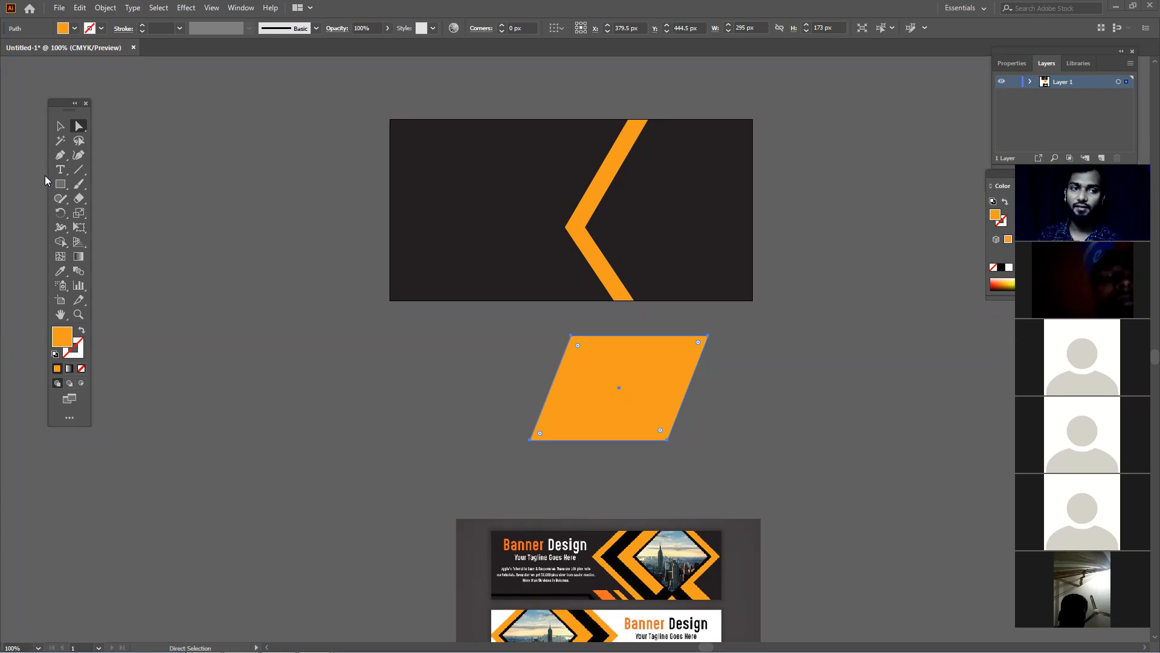
{"action": "left_click", "coordinate": [57, 189]}
{"action": "left_click_drag", "start_coordinate": [244, 384], "coordinate": [370, 483]}
{"action": "left_click", "coordinate": [61, 125]}
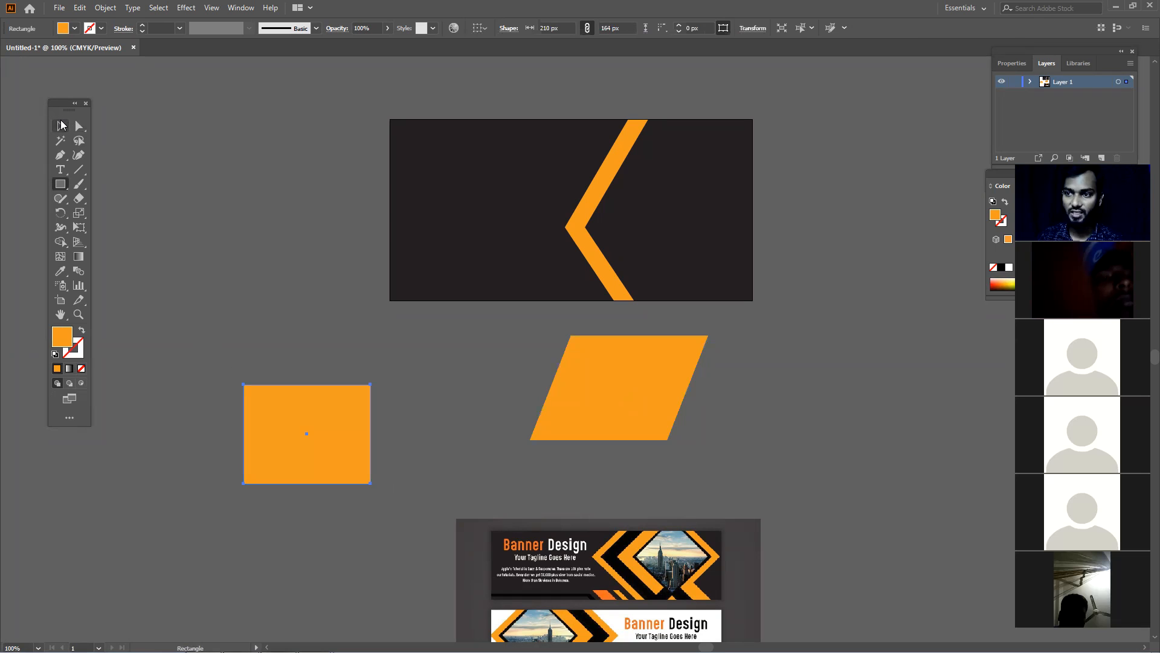
{"action": "left_click_drag", "start_coordinate": [285, 445], "coordinate": [249, 393]}
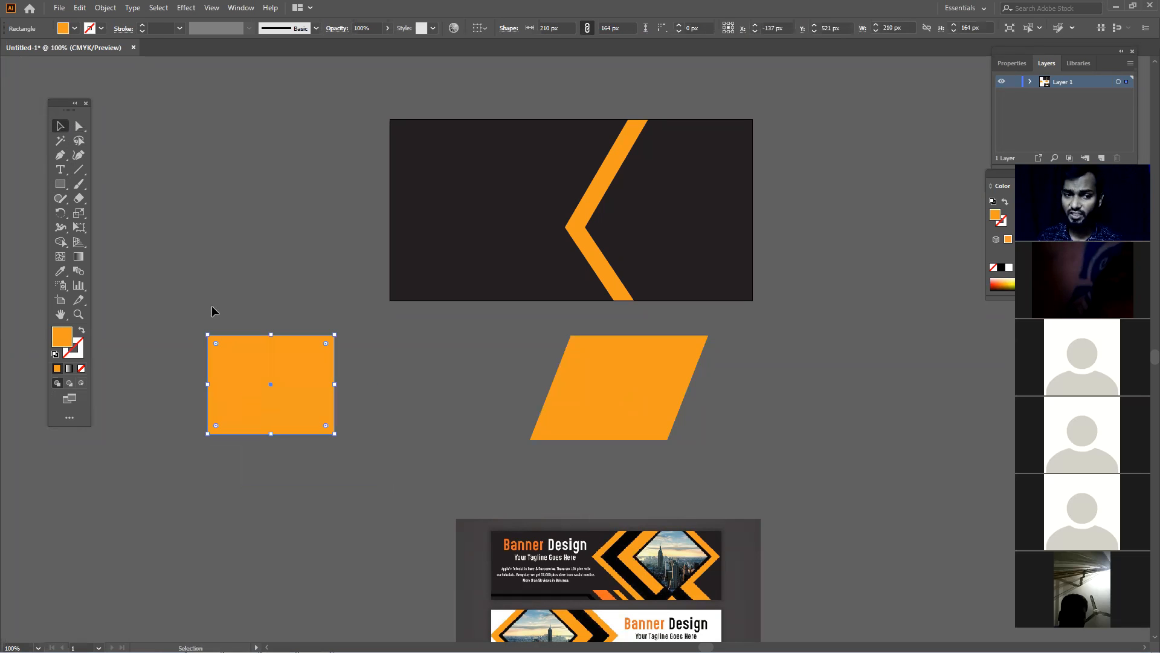
Try moving the new rectangle's two right-hand anchor points upward with Direct Selection, and undo the change.
{"action": "left_click", "coordinate": [79, 126]}
{"action": "left_click", "coordinate": [387, 330]}
{"action": "left_click_drag", "start_coordinate": [364, 314], "coordinate": [337, 379]}
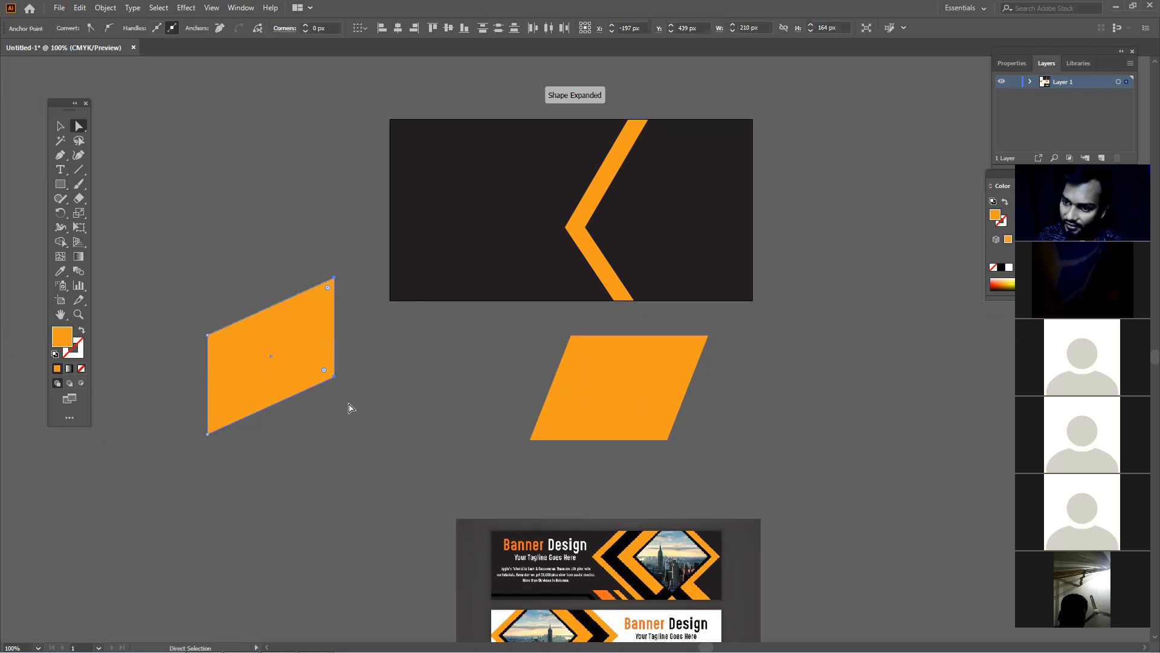
{"action": "left_click", "coordinate": [350, 407]}
{"action": "key", "text": "ctrl+z"}
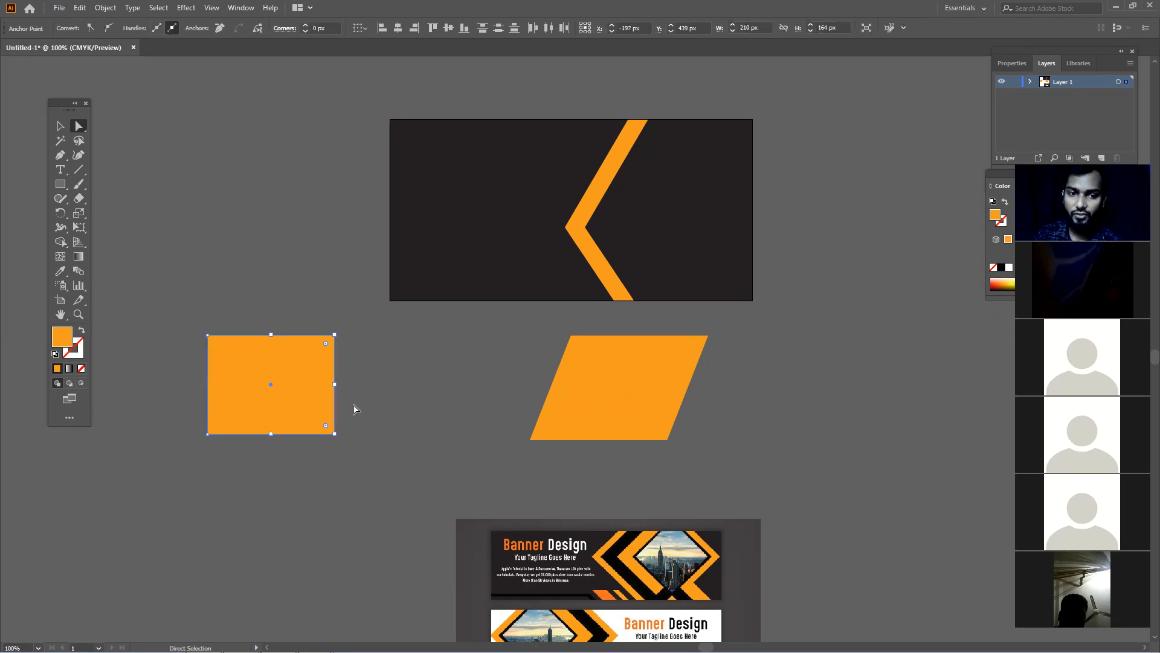
{"action": "left_click", "coordinate": [357, 408]}
Move the second rectangle's upper anchor points right and its lower ones down, making a parallelogram about 299 × 221 px.
{"action": "left_click_drag", "start_coordinate": [169, 306], "coordinate": [393, 345]}
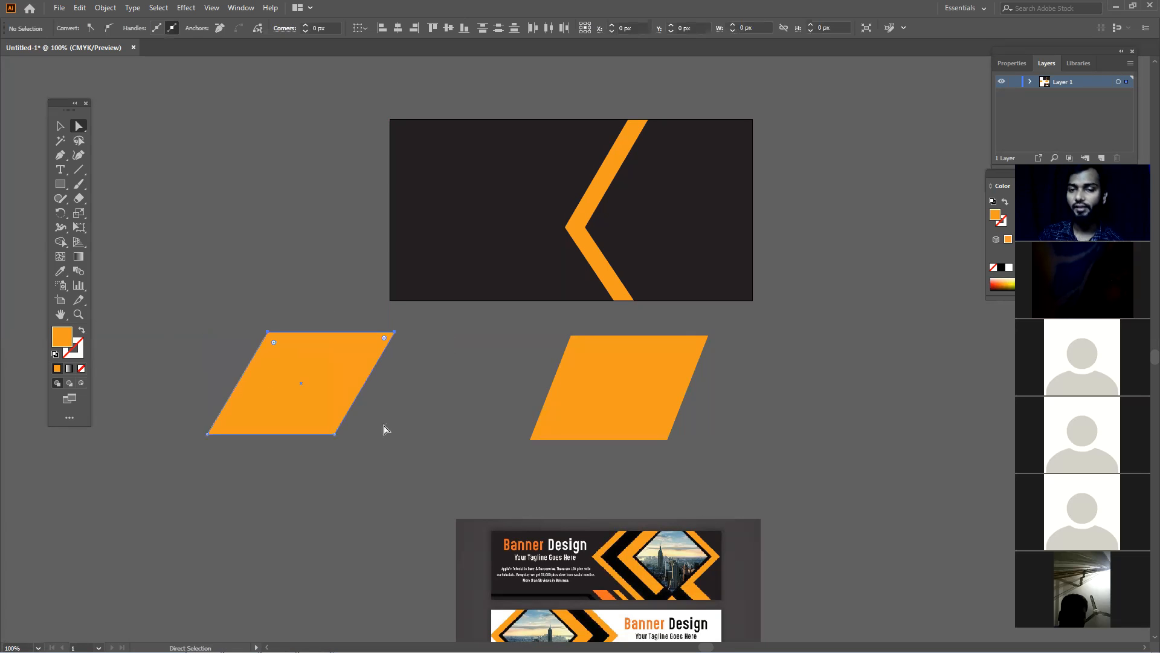
{"action": "left_click", "coordinate": [337, 434]}
{"action": "left_click", "coordinate": [337, 433]}
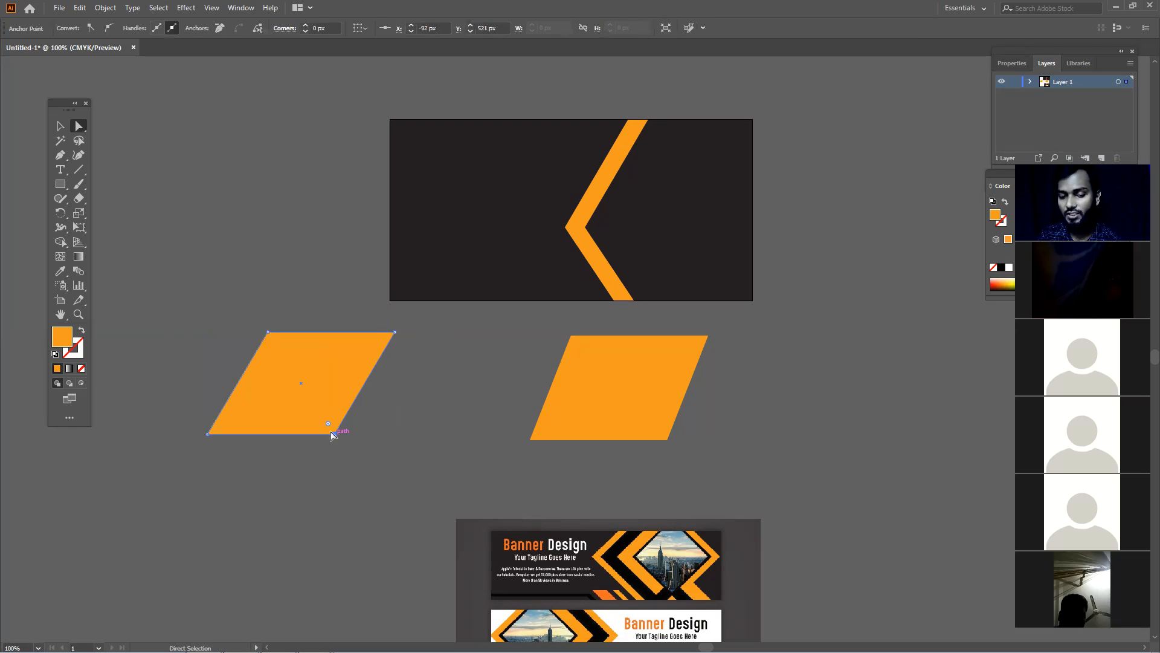
{"action": "left_click_drag", "start_coordinate": [209, 435], "coordinate": [214, 465]}
{"action": "left_click", "coordinate": [390, 433]}
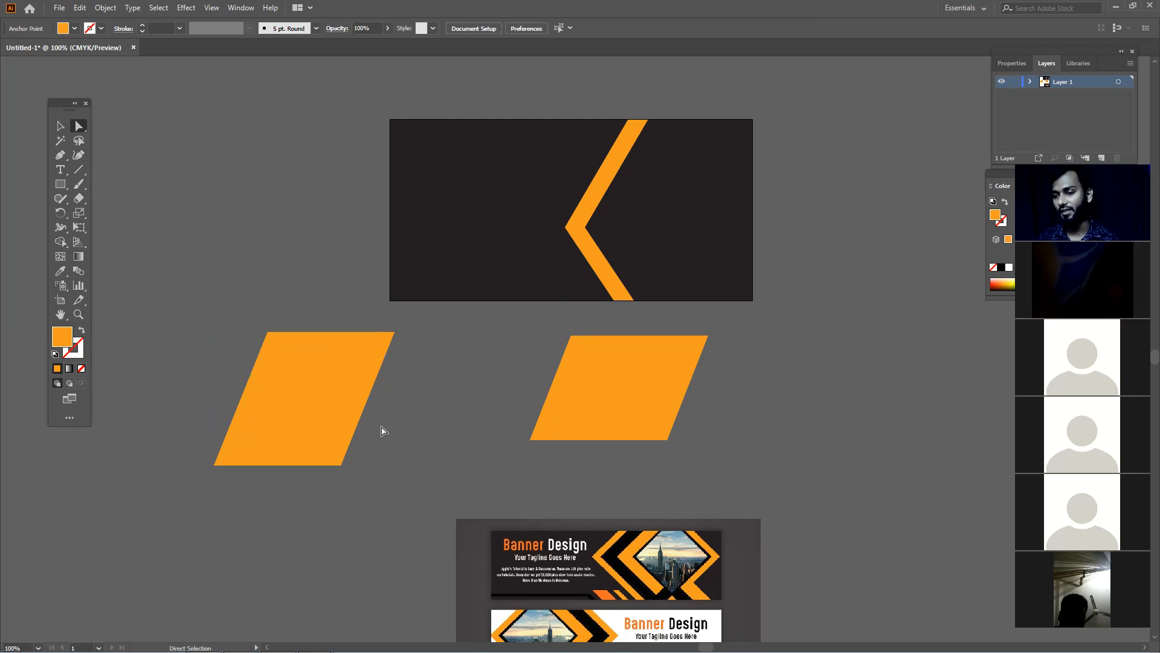
Move the whole second parallelogram down and right so it overlaps the first one.
{"action": "left_click", "coordinate": [326, 374]}
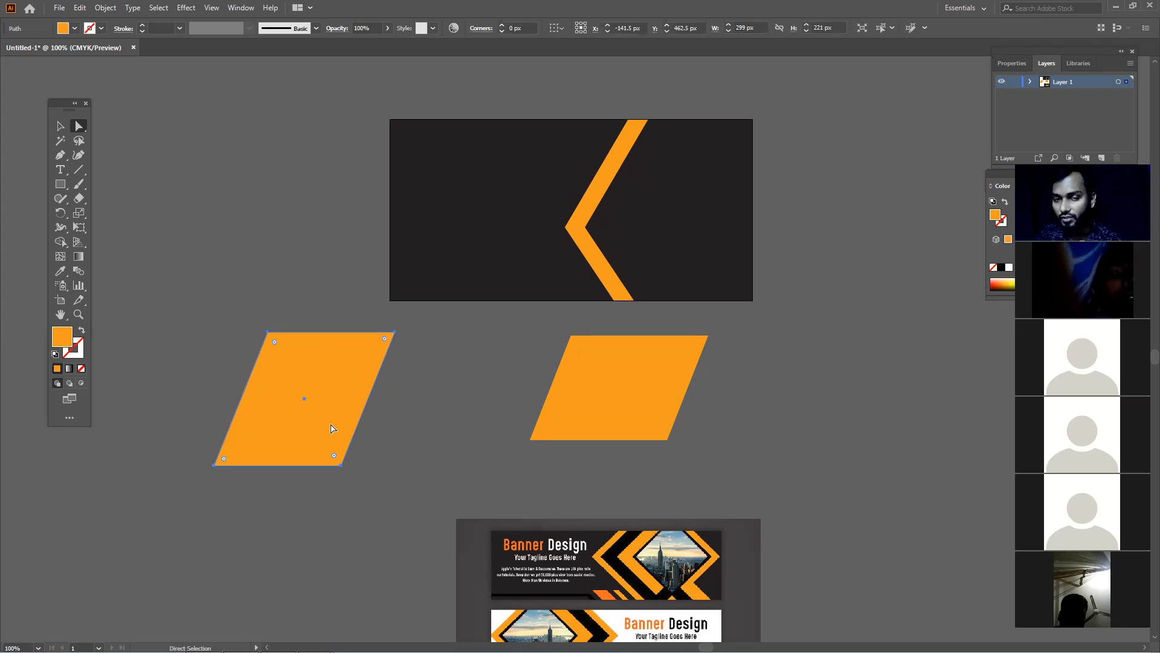
{"action": "left_click_drag", "start_coordinate": [316, 406], "coordinate": [474, 507]}
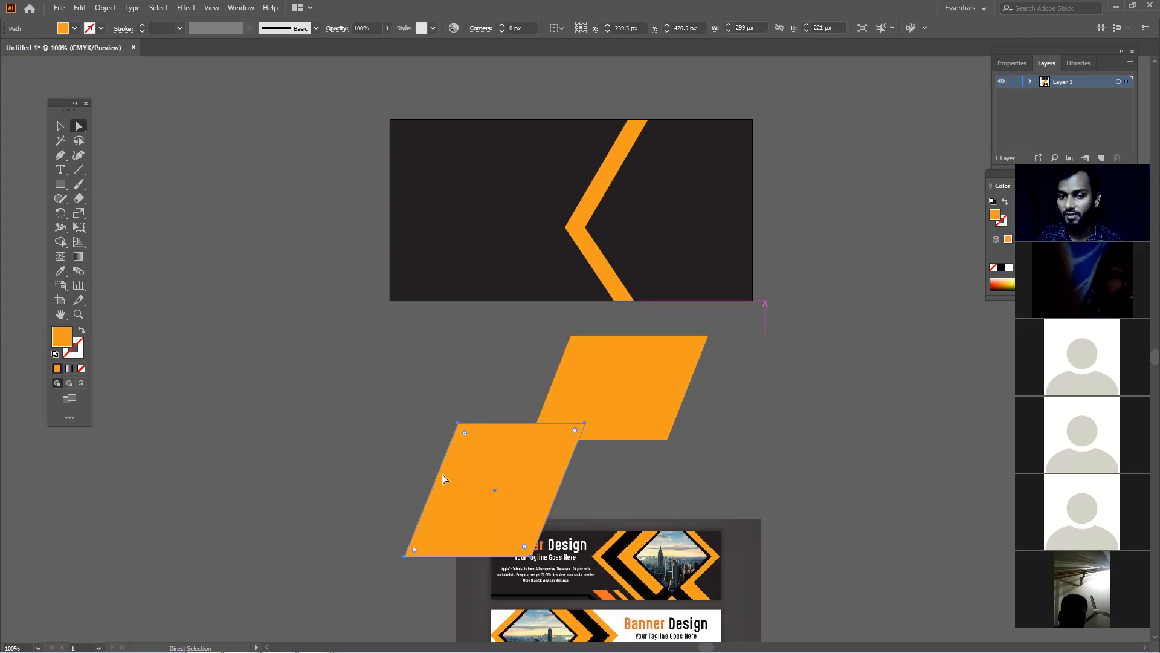
{"action": "left_click", "coordinate": [408, 465]}
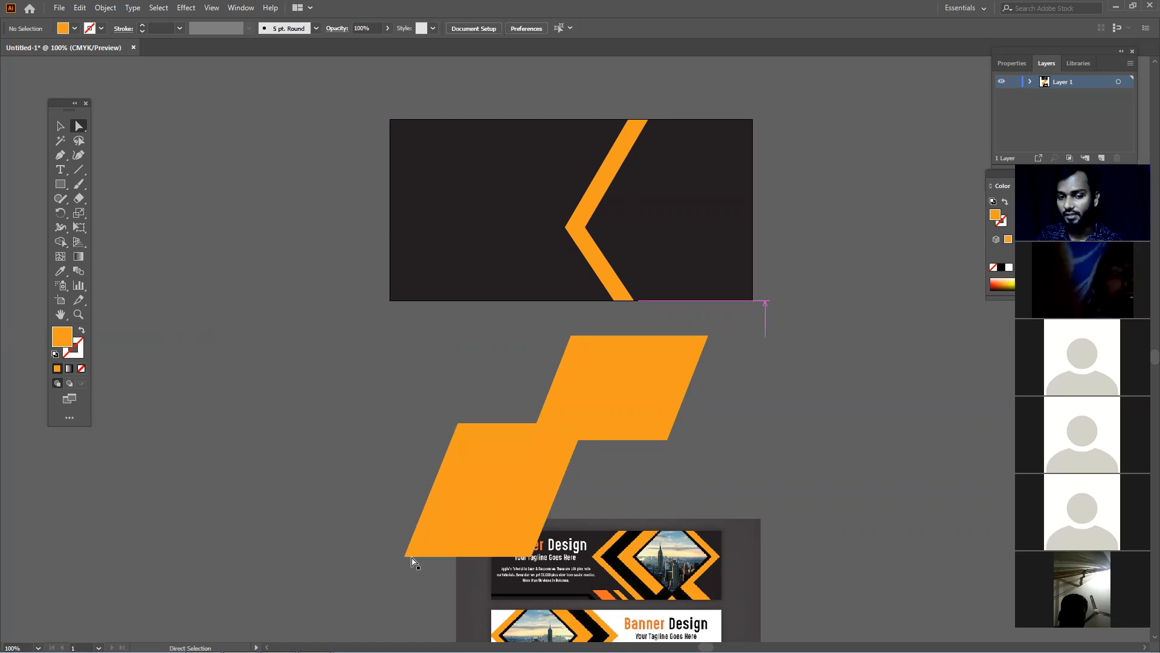
Delete both orange practice parallelograms below the banner.
{"action": "left_click_drag", "start_coordinate": [484, 496], "coordinate": [294, 473]}
{"action": "key", "text": "Delete"}
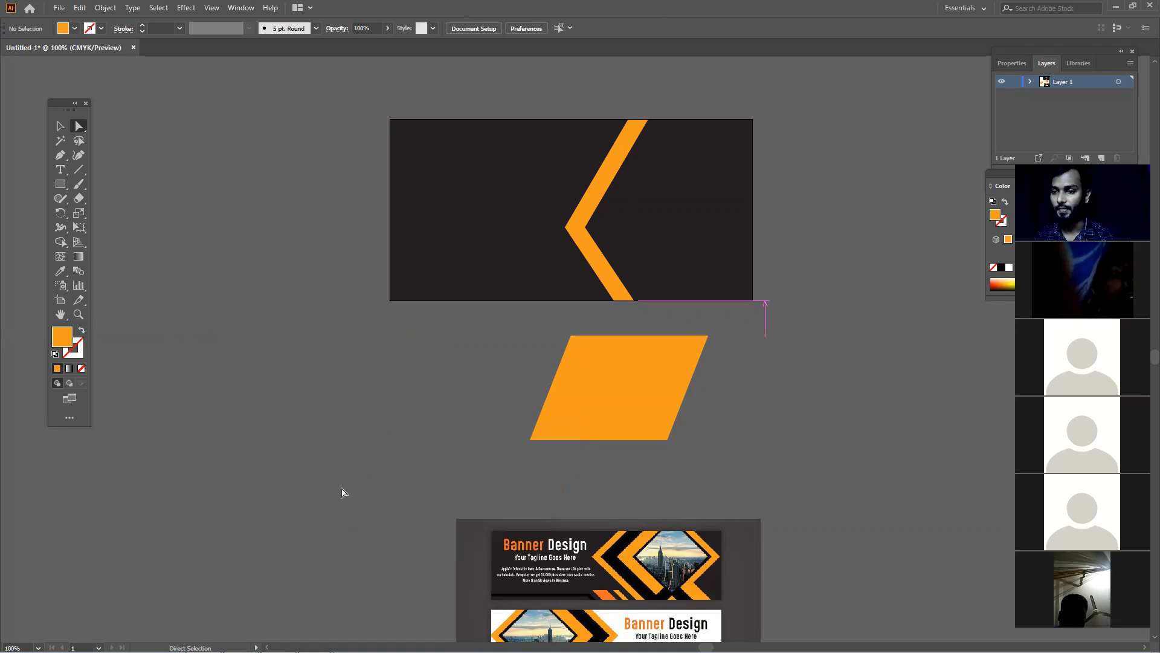
{"action": "left_click", "coordinate": [665, 381]}
{"action": "key", "text": "Delete"}
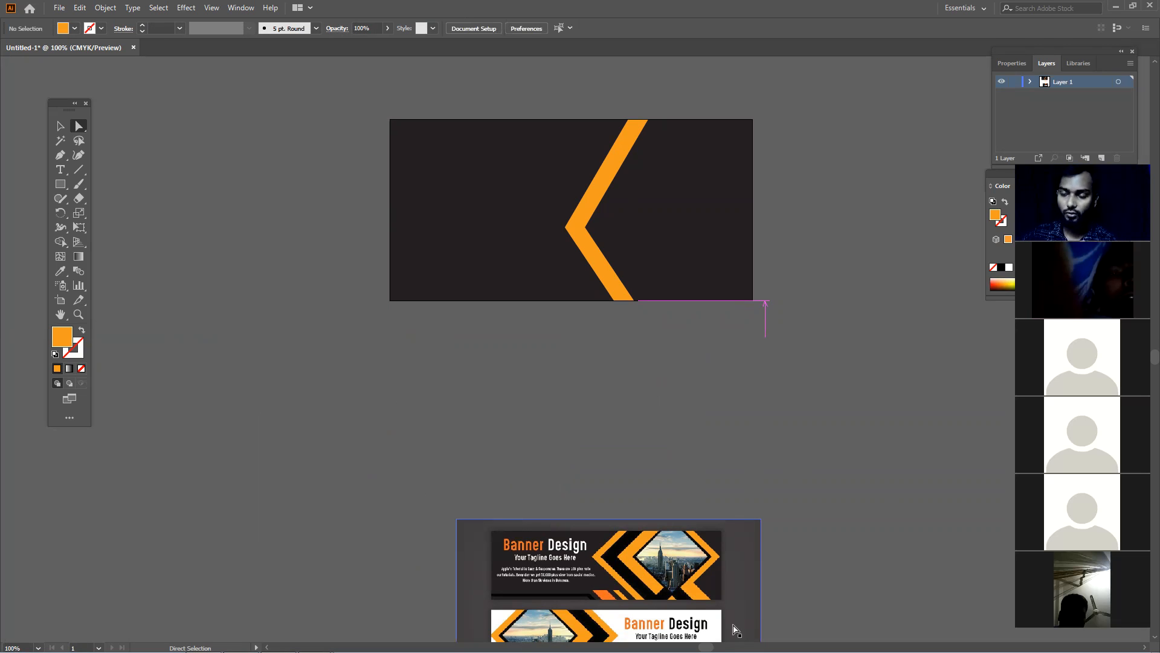
Duplicate both stripes of the chevron and move the copy toward the banner's lower right corner.
{"action": "mouse_move", "coordinate": [367, 650]}
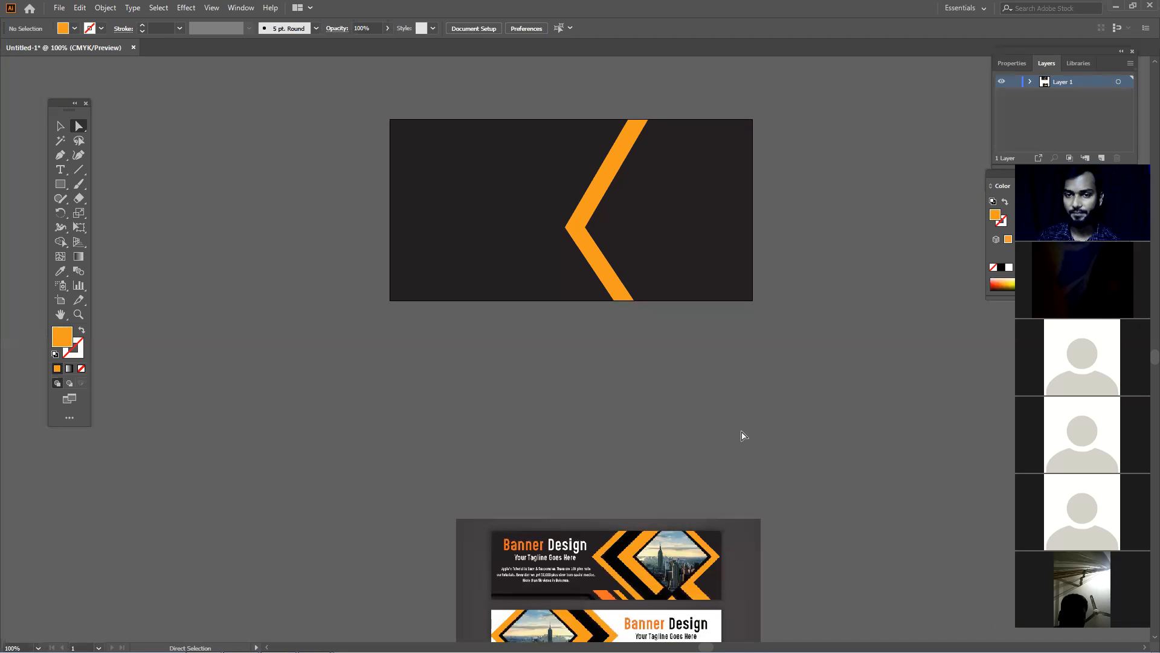
{"action": "left_click", "coordinate": [60, 126]}
{"action": "left_click_drag", "start_coordinate": [543, 175], "coordinate": [642, 320]}
{"action": "key", "text": "ctrl"}
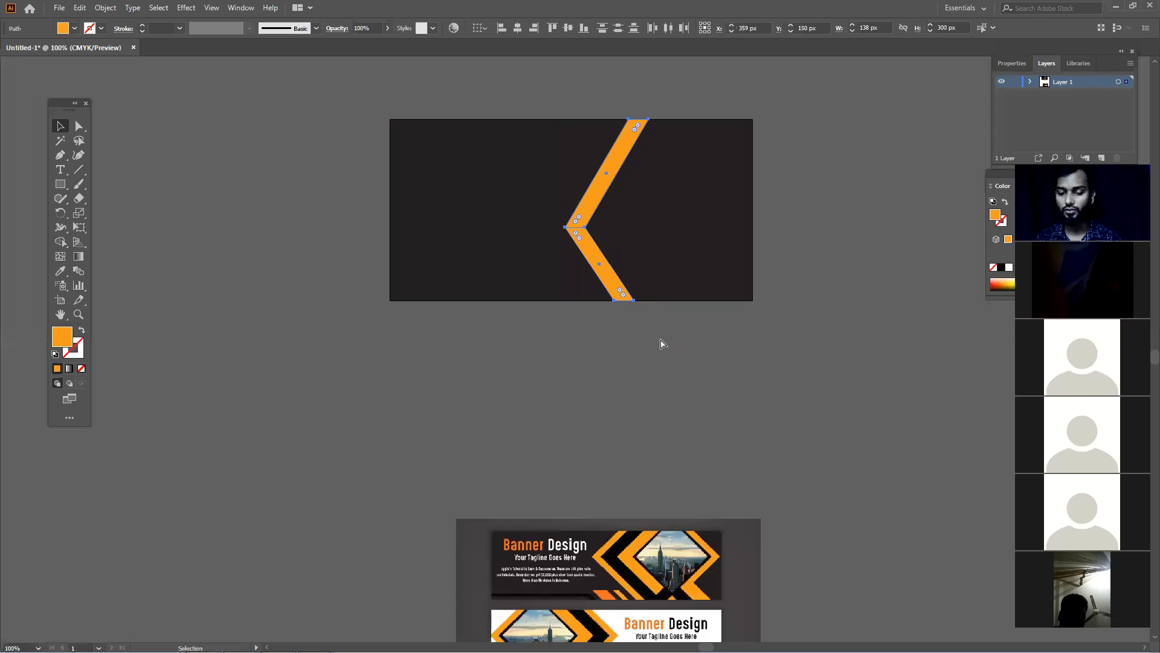
{"action": "key", "text": "ctrl"}
{"action": "key", "text": "ctrl+v"}
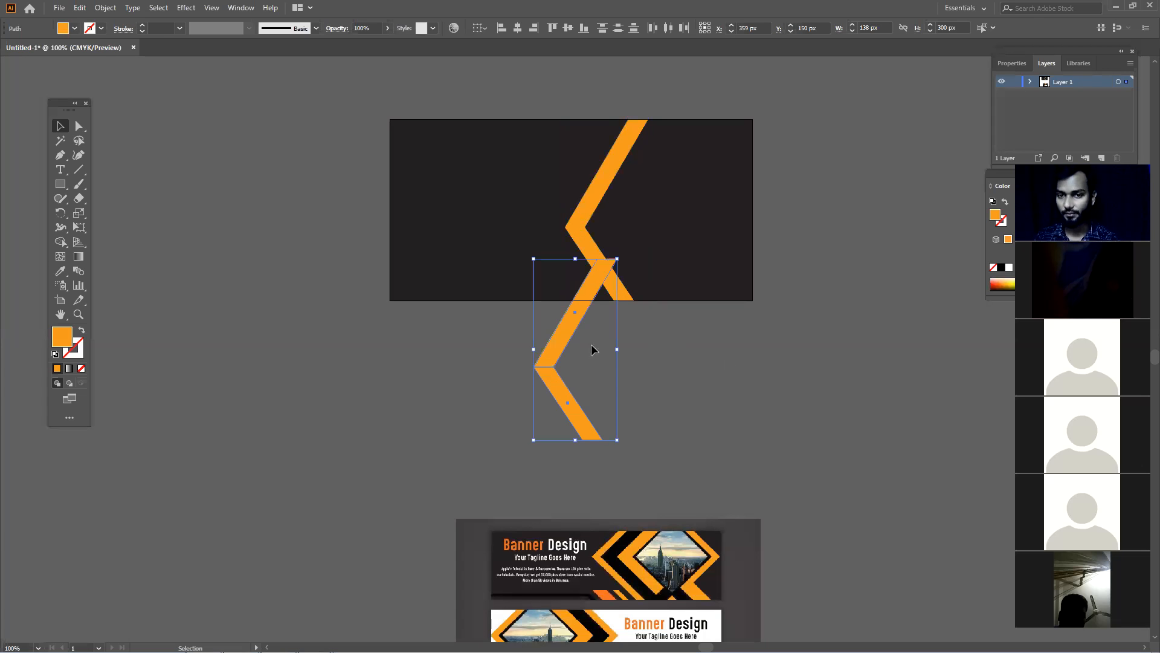
{"action": "left_click_drag", "start_coordinate": [560, 345], "coordinate": [719, 376]}
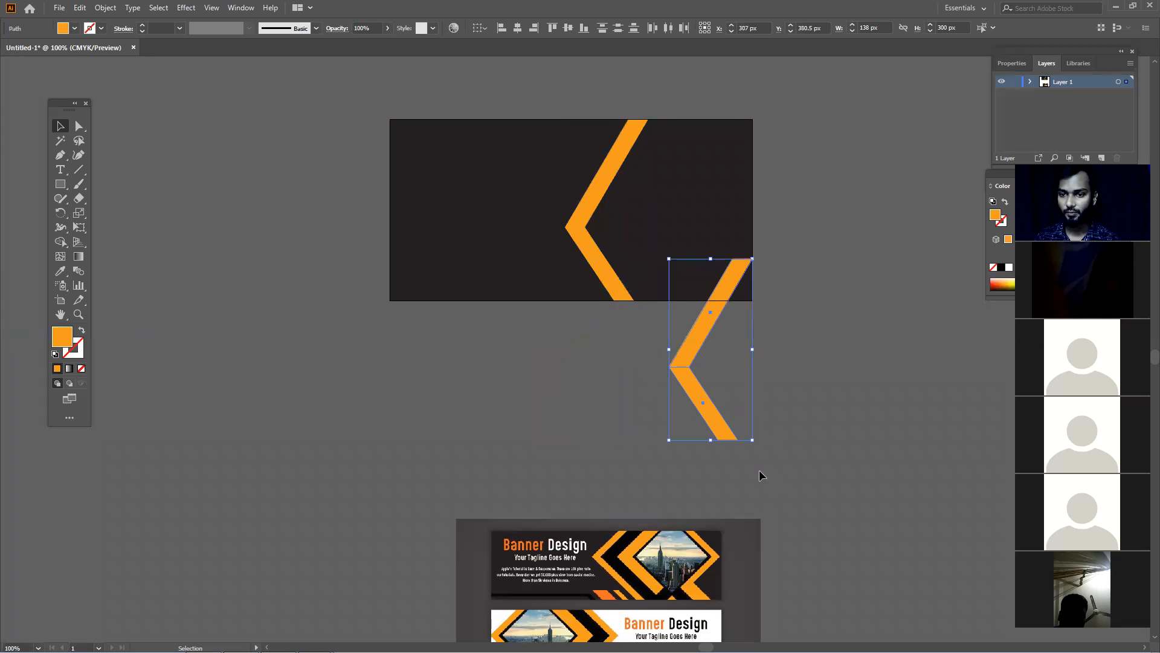
Rotate the chevron copy 180° and move it up to the banner's right edge, spanning the banner's height.
{"action": "left_click_drag", "start_coordinate": [760, 445], "coordinate": [692, 242]}
{"action": "left_click_drag", "start_coordinate": [721, 299], "coordinate": [721, 160]}
{"action": "left_click", "coordinate": [831, 262]}
Nudge the rotated chevron slightly left so its tip sits just inside the banner's right edge.
{"action": "left_click_drag", "start_coordinate": [781, 286], "coordinate": [686, 183]}
{"action": "key", "text": "Left"}
{"action": "key", "text": "Left"}
{"action": "key", "text": "Left"}
{"action": "key", "text": "Left"}
{"action": "key", "text": "Left"}
{"action": "key", "text": "Left"}
{"action": "key", "text": "Left"}
{"action": "key", "text": "Left"}
{"action": "key", "text": "Left"}
{"action": "key", "text": "Left"}
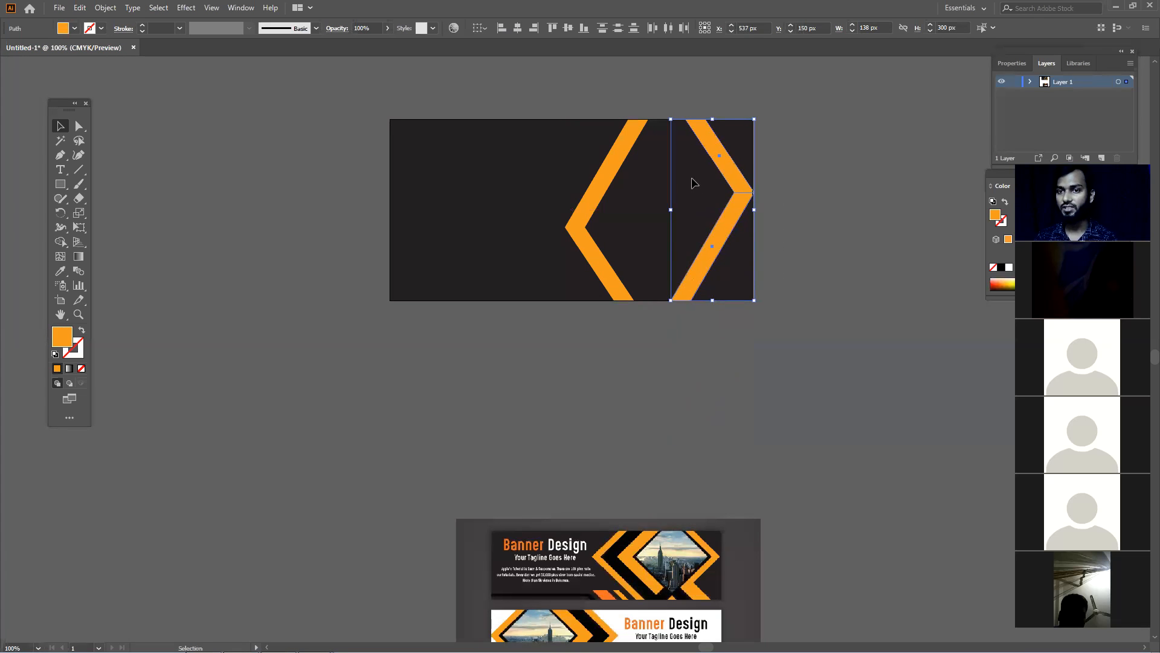
{"action": "key", "text": "Left"}
{"action": "key", "text": "Left"}
{"action": "key", "text": "Left"}
{"action": "key", "text": "Left"}
{"action": "key", "text": "Left"}
{"action": "left_click", "coordinate": [814, 259]}
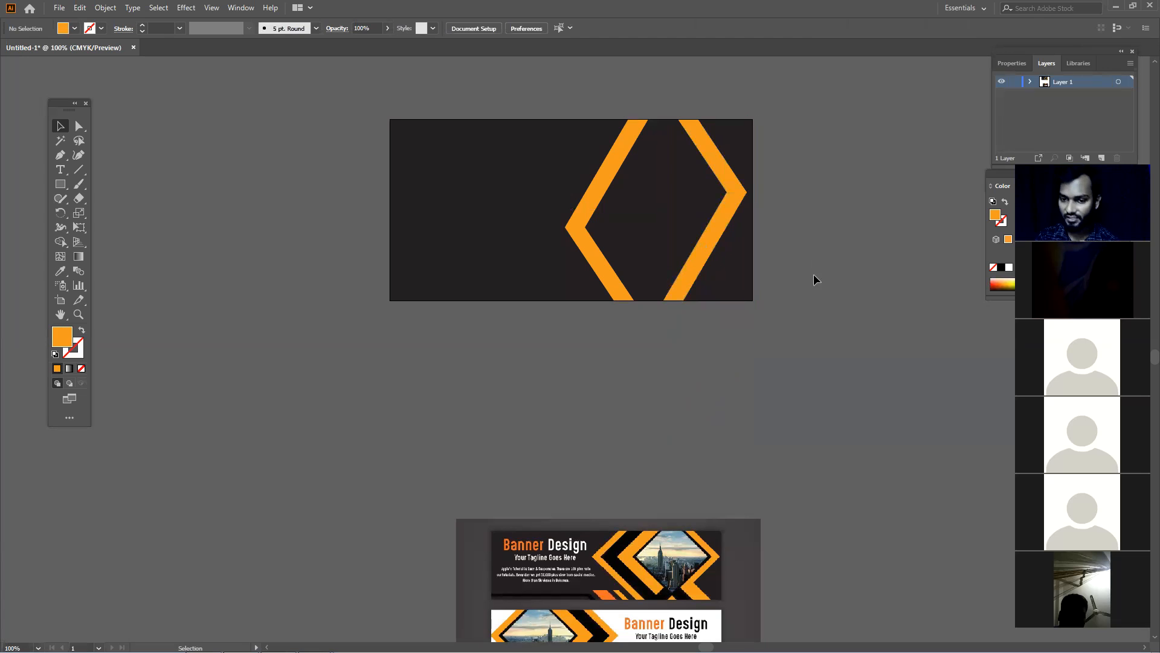
Delete both stripes of the rotated chevron at the banner's right edge.
{"action": "left_click_drag", "start_coordinate": [769, 295], "coordinate": [718, 146]}
{"action": "left_click", "coordinate": [762, 216]}
{"action": "left_click_drag", "start_coordinate": [759, 248], "coordinate": [643, 168]}
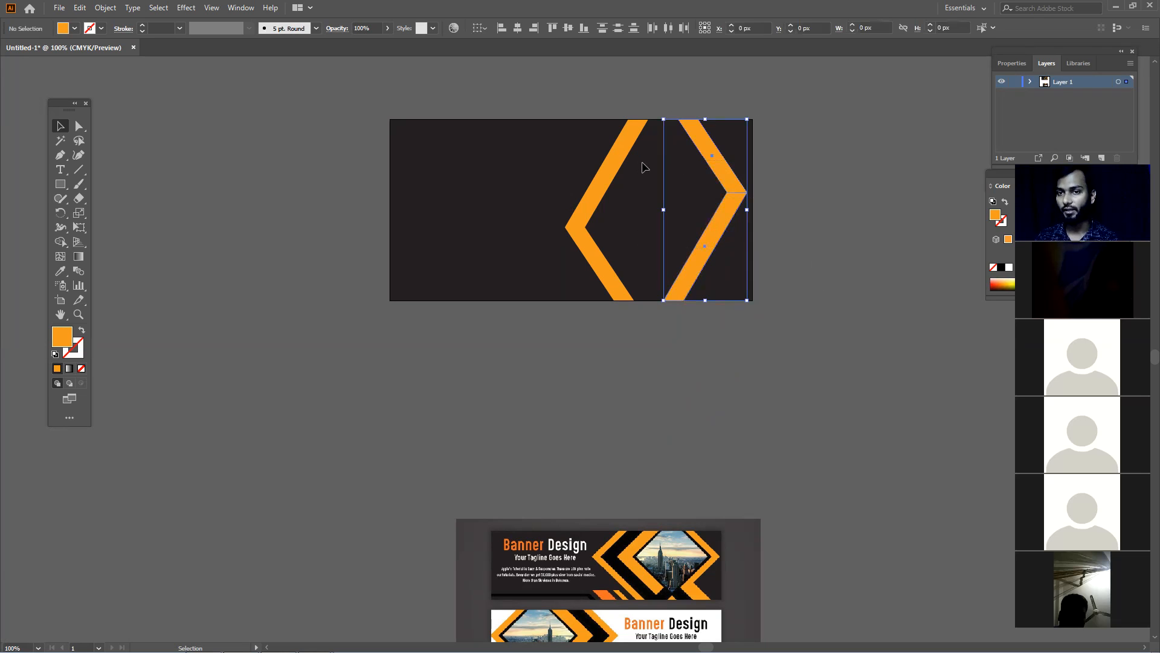
{"action": "key", "text": "Delete"}
Copy and paste the remaining chevron's two stripes, and move the copy below the banner's right end.
{"action": "left_click_drag", "start_coordinate": [655, 283], "coordinate": [554, 245]}
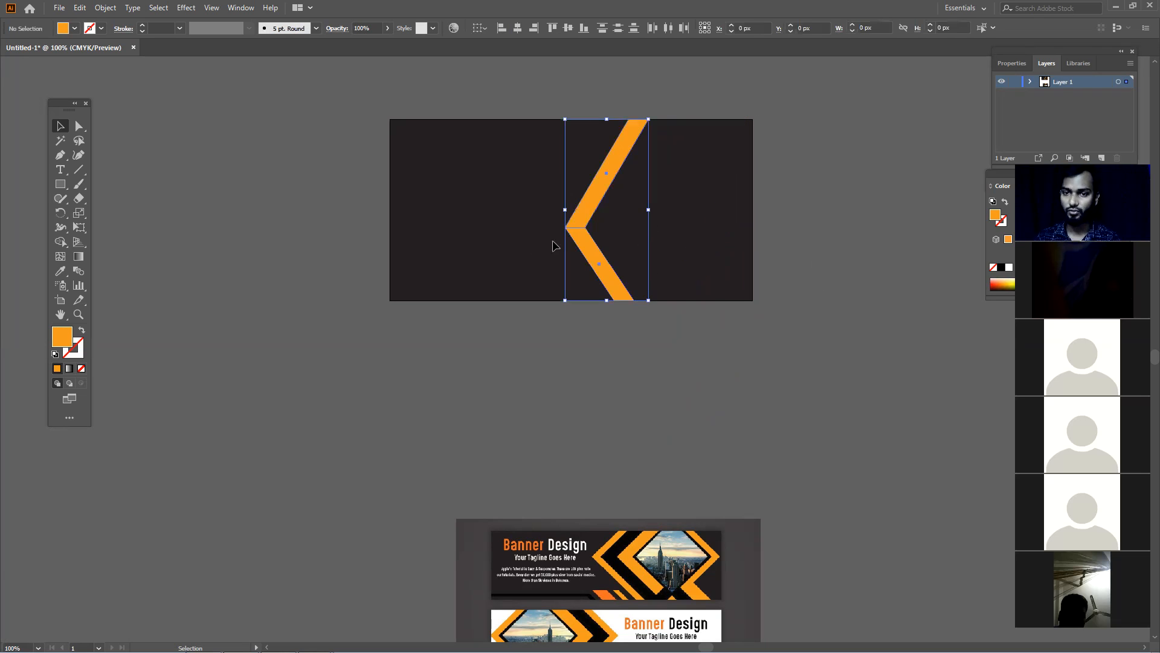
{"action": "key", "text": "ctrl+c"}
{"action": "key", "text": "ctrl+v"}
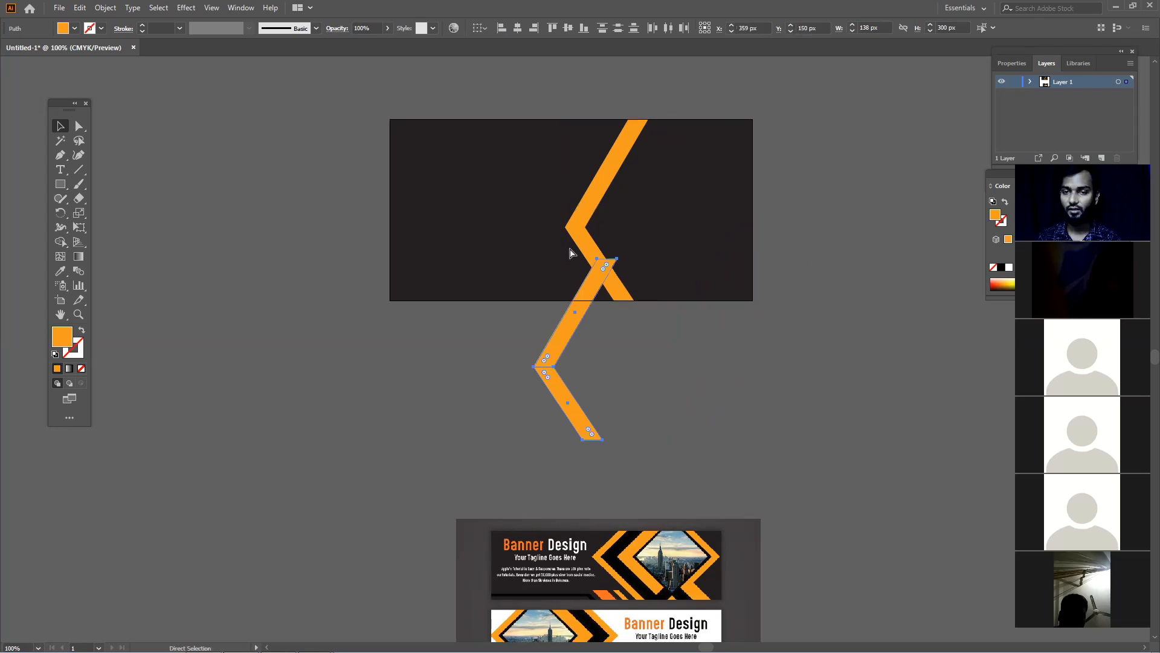
{"action": "left_click_drag", "start_coordinate": [556, 357], "coordinate": [716, 375]}
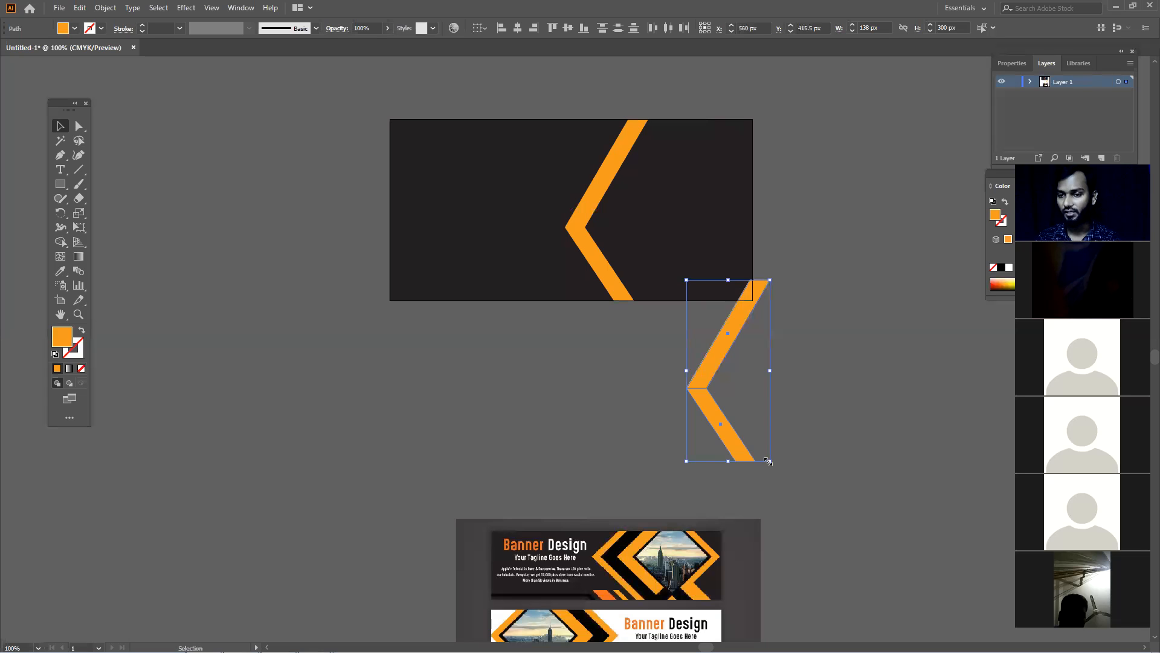
Rotate the pasted chevron 180° and place it inside the banner's right end, facing the original chevron.
{"action": "left_click_drag", "start_coordinate": [771, 464], "coordinate": [670, 283]}
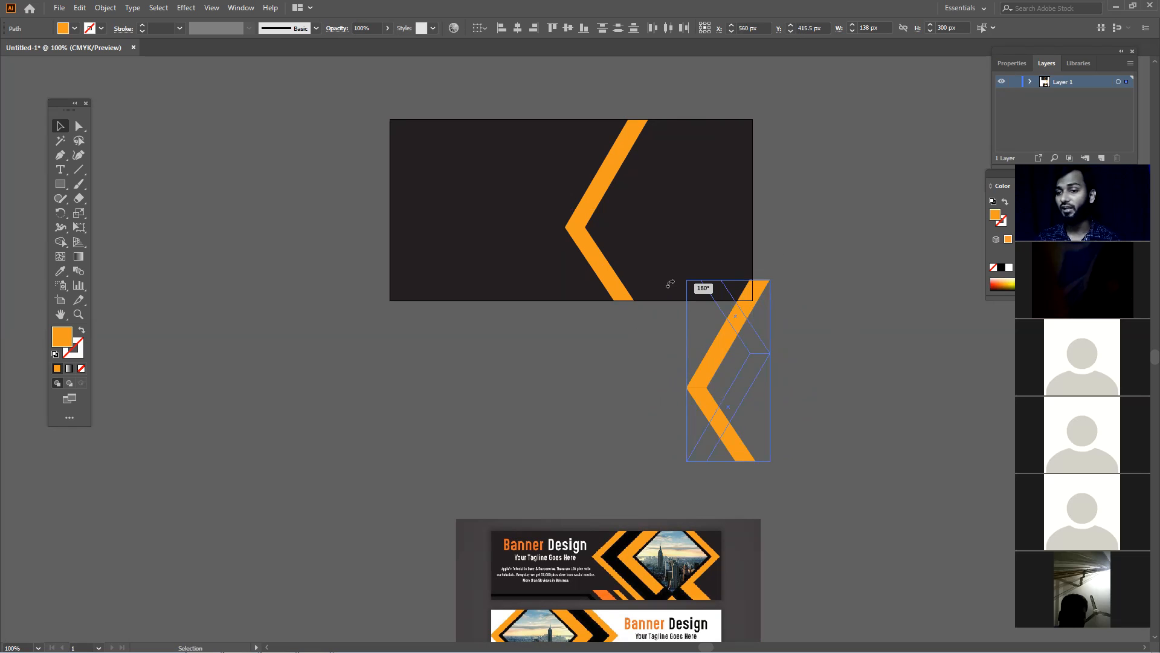
{"action": "left_click_drag", "start_coordinate": [670, 283], "coordinate": [700, 326]}
{"action": "left_click_drag", "start_coordinate": [749, 365], "coordinate": [692, 162]}
Level the two chevrons' middle joints with Direct Selection, shifting the left joint up and left and lowering the right joint.
{"action": "left_click", "coordinate": [77, 127]}
{"action": "left_click_drag", "start_coordinate": [752, 197], "coordinate": [748, 227]}
{"action": "left_click", "coordinate": [790, 264]}
{"action": "left_click_drag", "start_coordinate": [514, 217], "coordinate": [568, 238]}
{"action": "left_click_drag", "start_coordinate": [565, 228], "coordinate": [544, 207]}
{"action": "left_click", "coordinate": [750, 225]}
{"action": "left_click_drag", "start_coordinate": [752, 228], "coordinate": [751, 215]}
{"action": "left_click", "coordinate": [791, 239]}
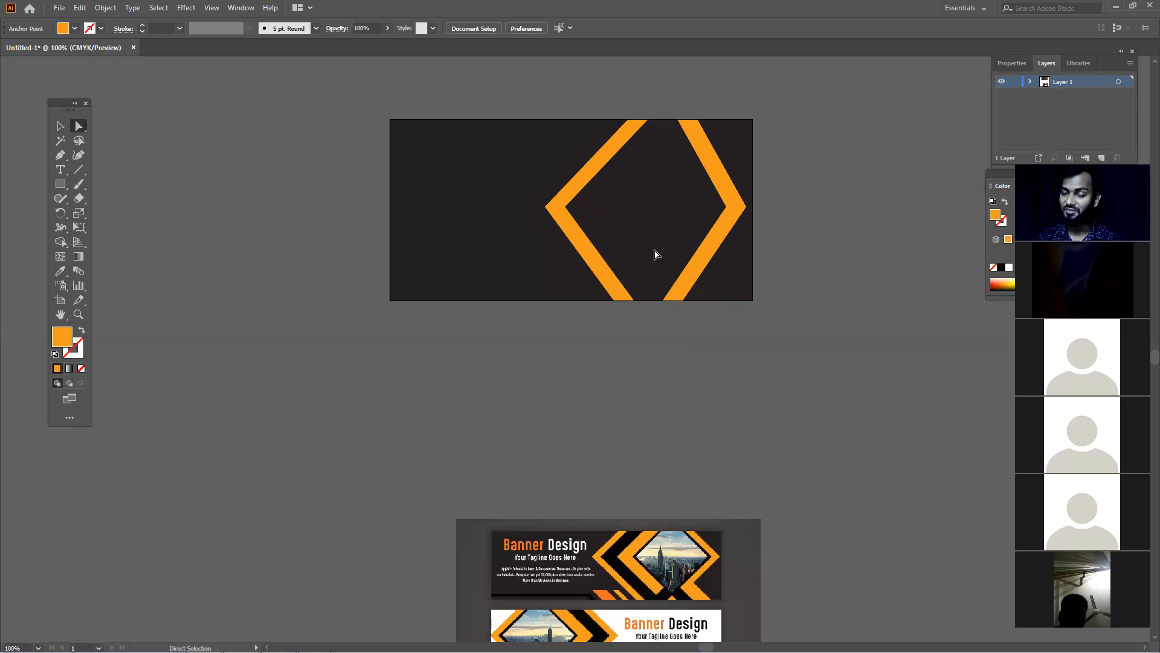
{"action": "left_click_drag", "start_coordinate": [536, 111], "coordinate": [612, 320]}
{"action": "left_click_drag", "start_coordinate": [572, 250], "coordinate": [544, 244]}
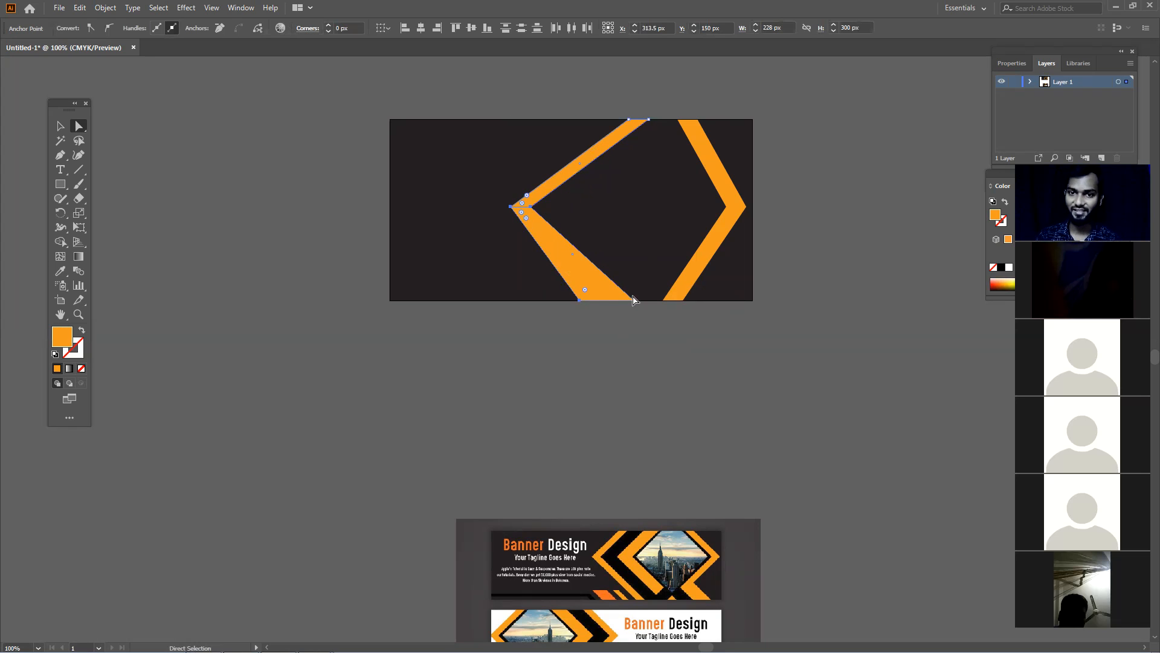
{"action": "key", "text": "ctrl+z"}
{"action": "key", "text": "z"}
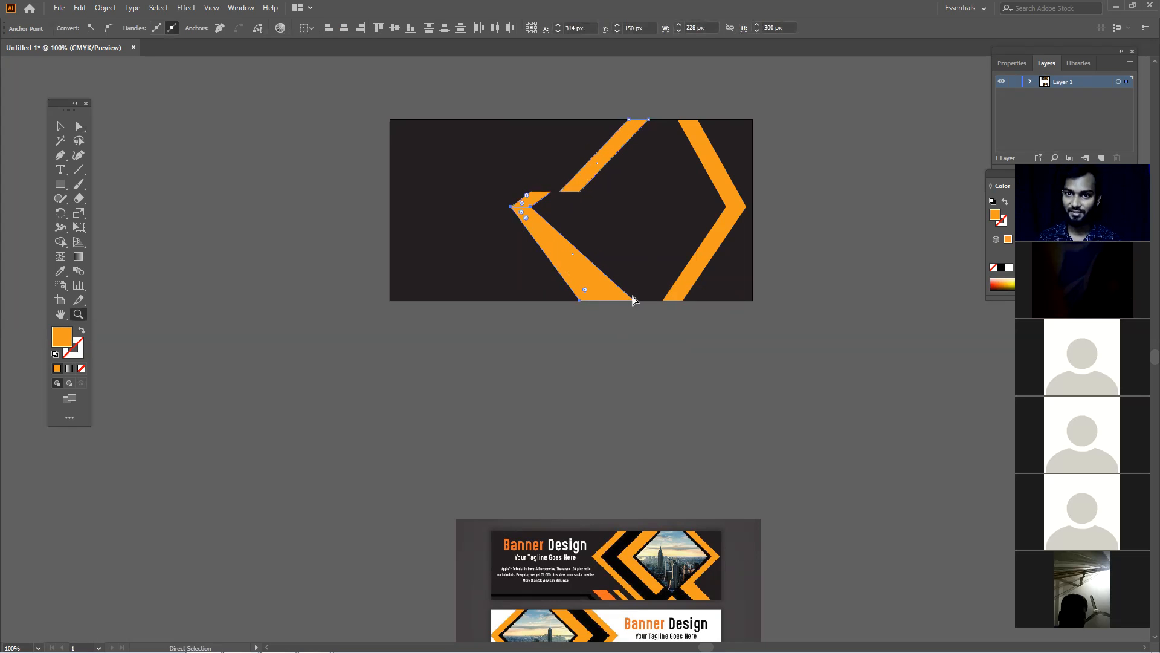
Move the whole left chevron farther left across the banner and delete the right chevron's two stripes.
{"action": "key", "text": "v"}
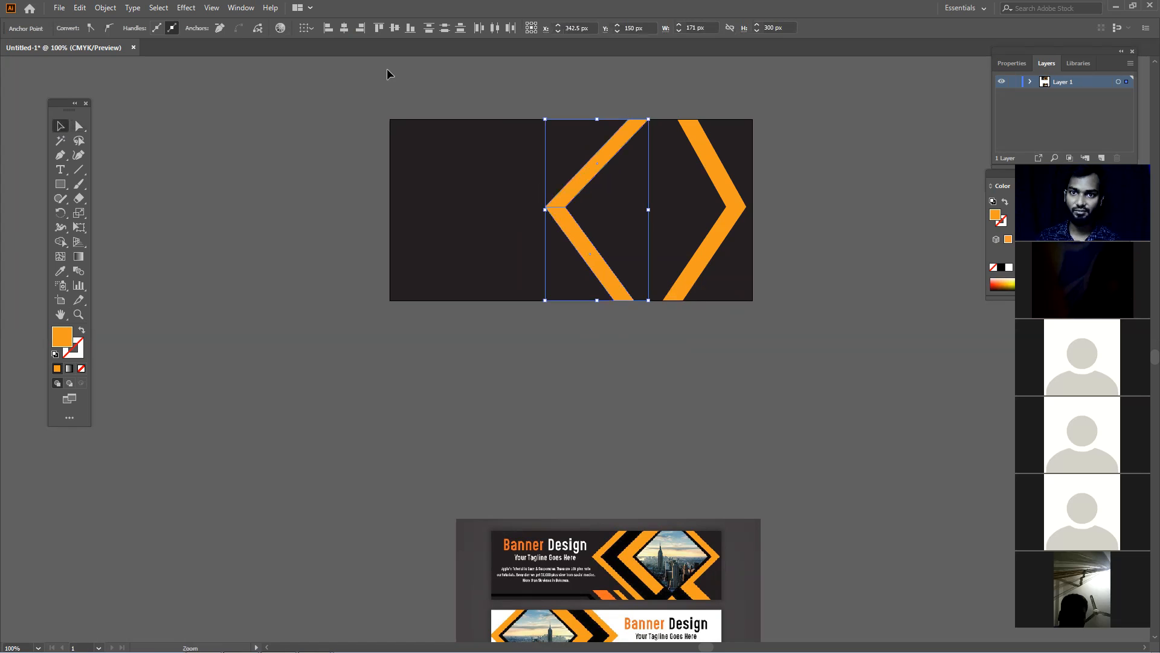
{"action": "left_click_drag", "start_coordinate": [462, 99], "coordinate": [587, 316]}
{"action": "left_click_drag", "start_coordinate": [598, 277], "coordinate": [567, 275]}
{"action": "left_click", "coordinate": [703, 365]}
{"action": "left_click_drag", "start_coordinate": [668, 116], "coordinate": [725, 303]}
{"action": "left_click_drag", "start_coordinate": [711, 251], "coordinate": [696, 254]}
{"action": "key", "text": "Delete"}
Duplicate the remaining chevron, rotate the copy 180° and place it in the banner's right half, facing the original.
{"action": "left_click_drag", "start_coordinate": [441, 99], "coordinate": [575, 332]}
{"action": "left_click_drag", "start_coordinate": [580, 264], "coordinate": [673, 264]}
{"action": "left_click_drag", "start_coordinate": [709, 315], "coordinate": [622, 110]}
{"action": "left_click_drag", "start_coordinate": [649, 267], "coordinate": [682, 263]}
{"action": "left_click", "coordinate": [805, 291]}
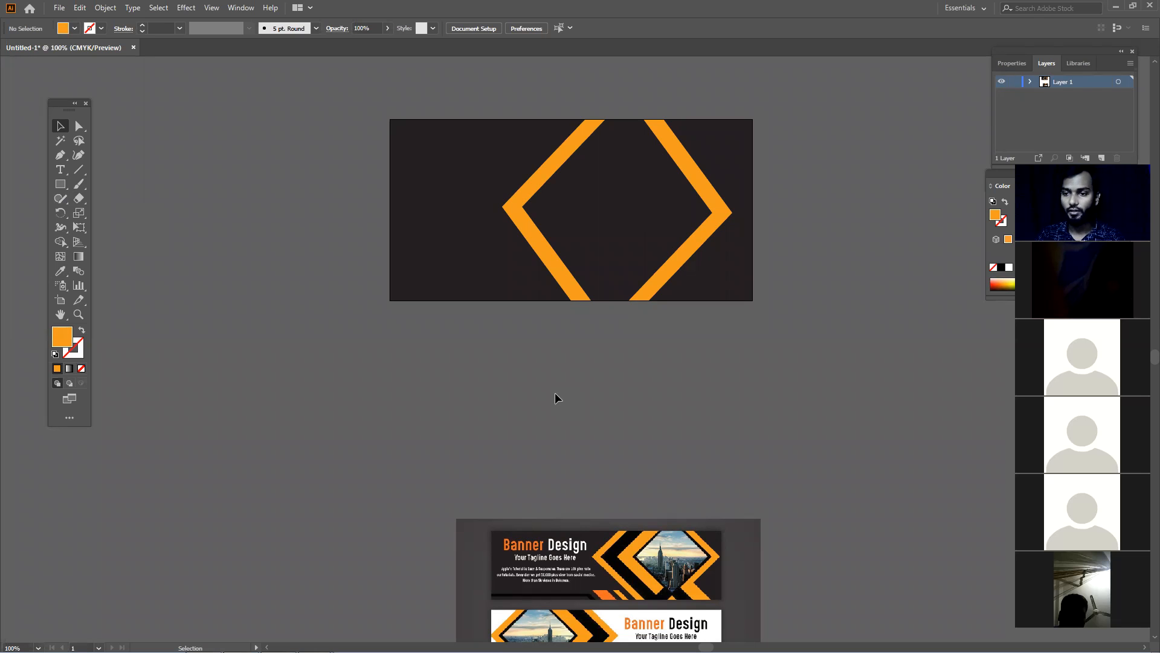
Switch to Firefox, open a new tab and search Google Images for "kaba sharif".
{"action": "scroll", "coordinate": [556, 394], "scroll_direction": "down", "scroll_amount": 3}
{"action": "scroll", "coordinate": [557, 394], "scroll_direction": "down", "scroll_amount": 3}
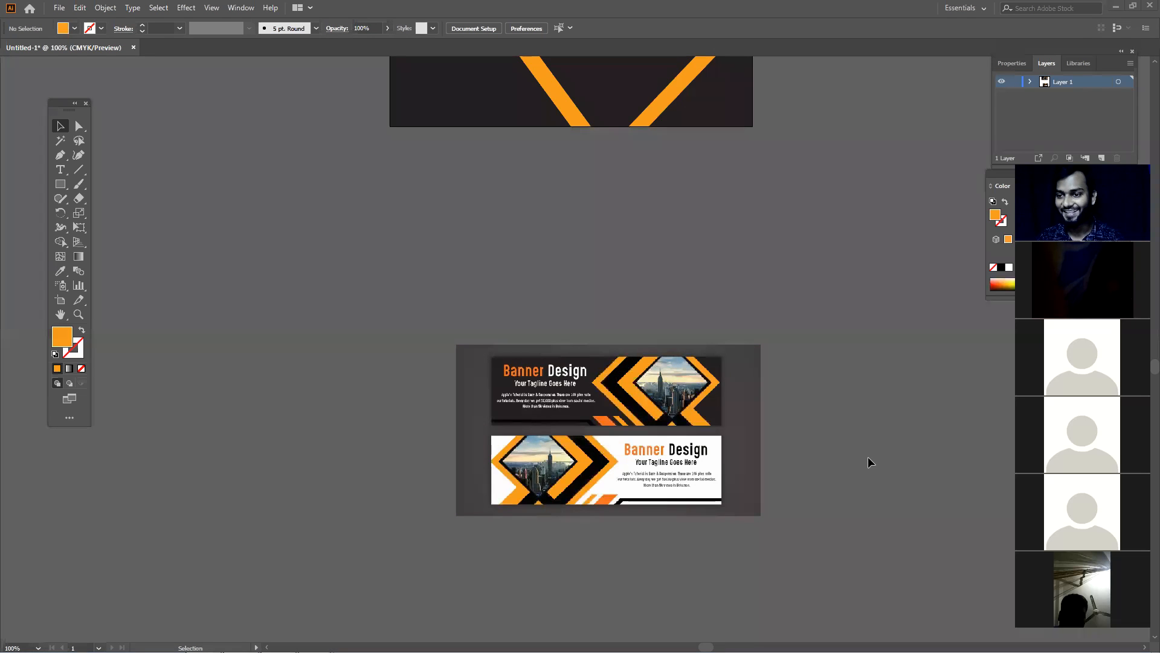
{"action": "mouse_move", "coordinate": [628, 651]}
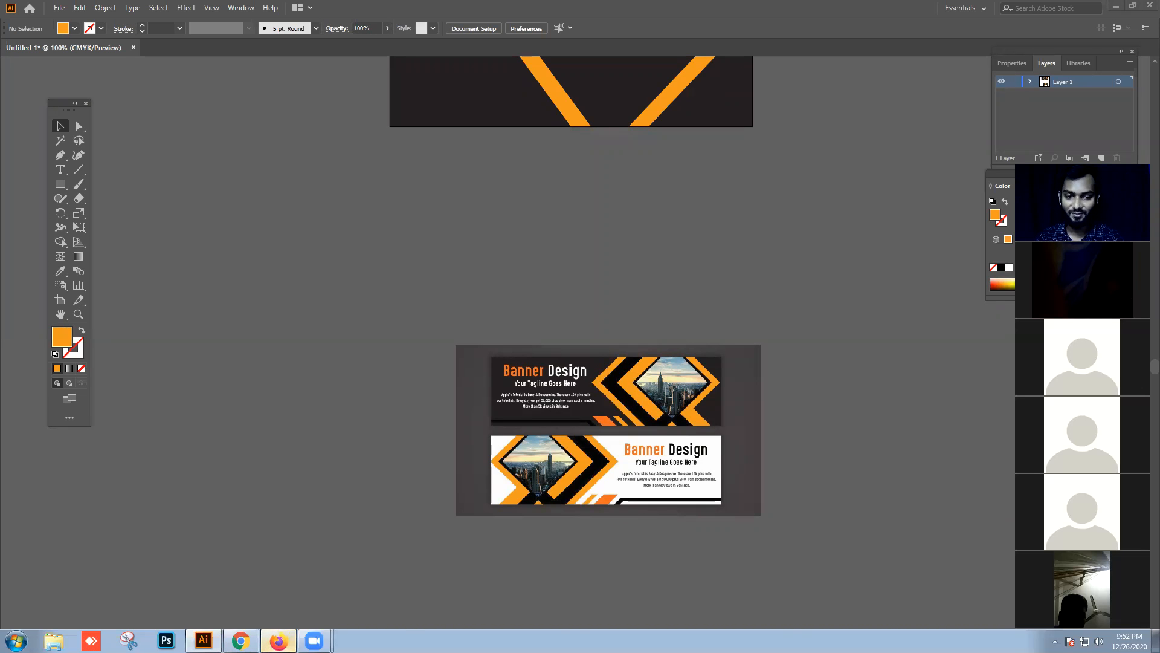
{"action": "left_click", "coordinate": [278, 640]}
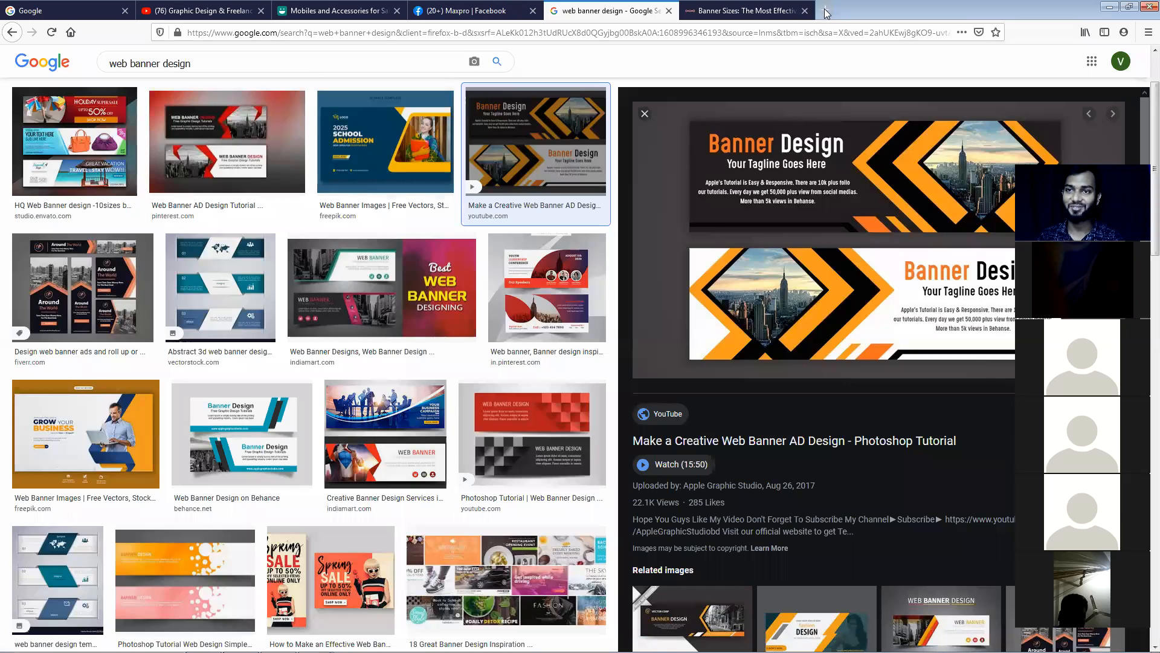
{"action": "left_click", "coordinate": [825, 10]}
{"action": "left_click", "coordinate": [283, 172]}
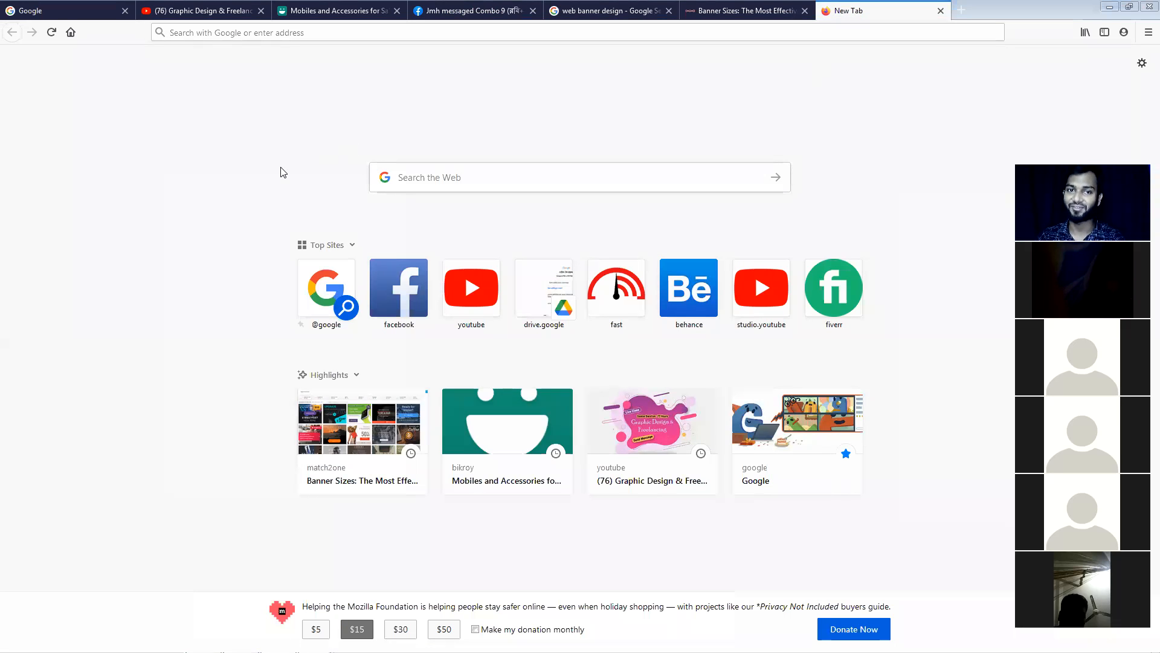
{"action": "left_click", "coordinate": [390, 176]}
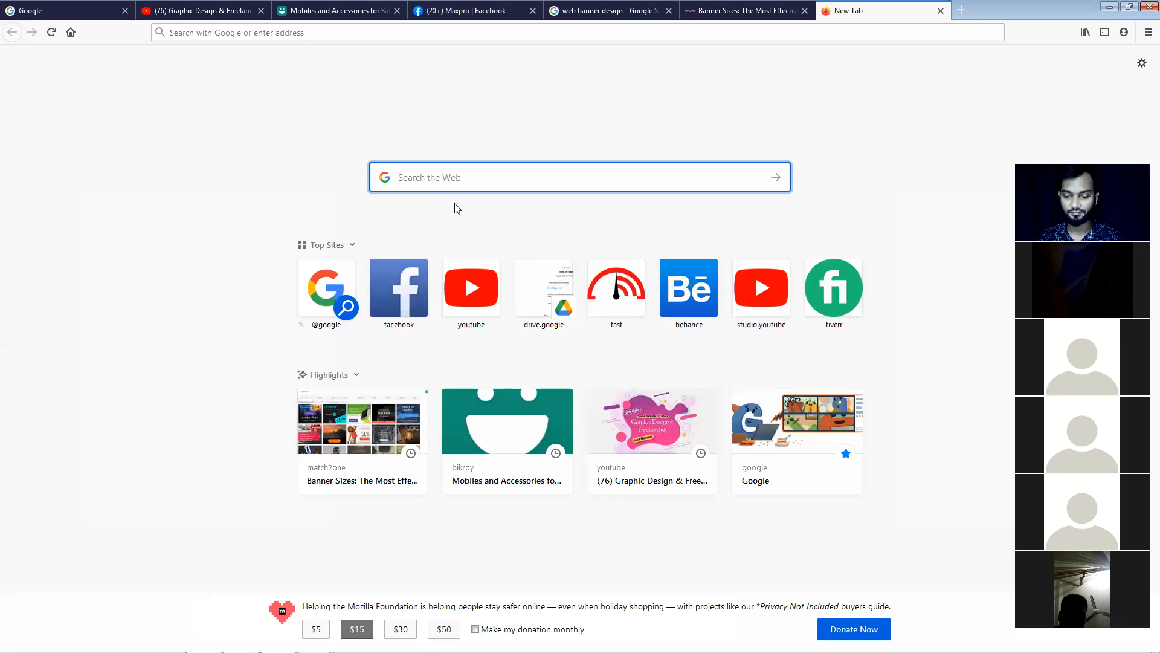
{"action": "type", "text": "kaba sha"}
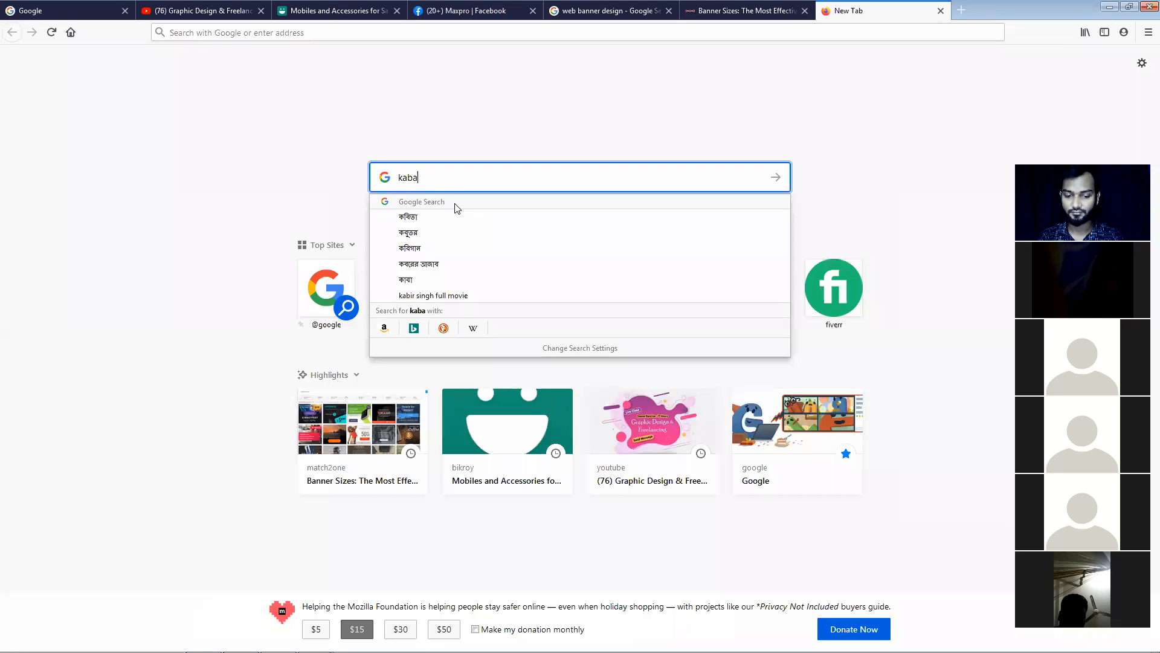
{"action": "key", "text": "Down"}
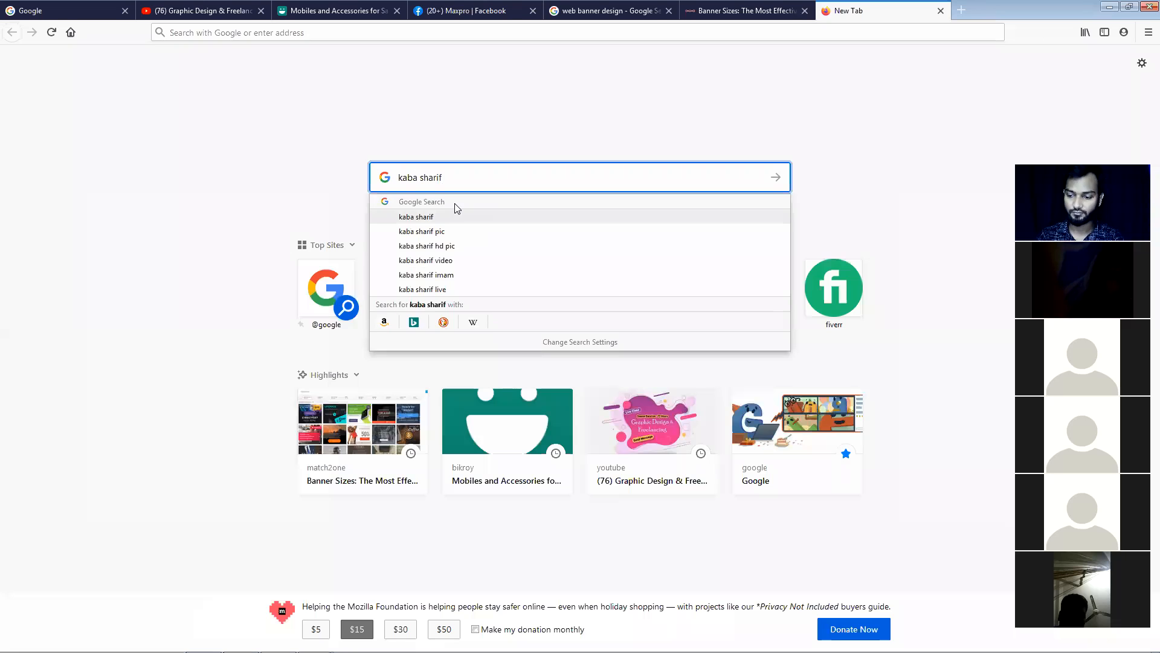
{"action": "key", "text": "Return"}
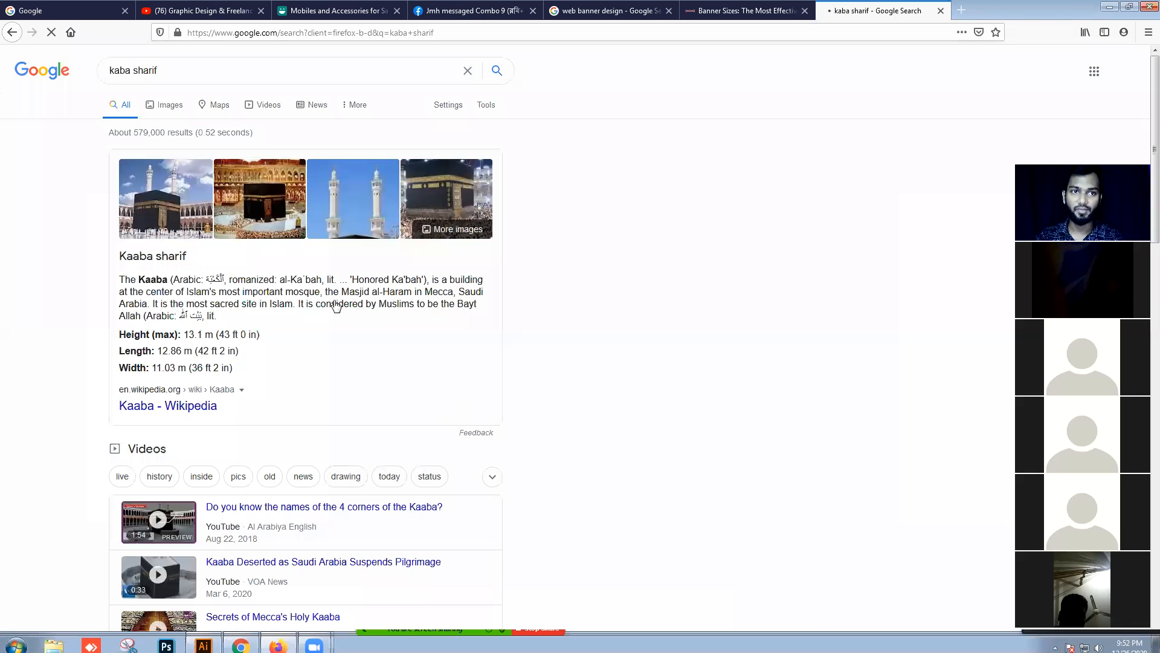
{"action": "left_click", "coordinate": [169, 105]}
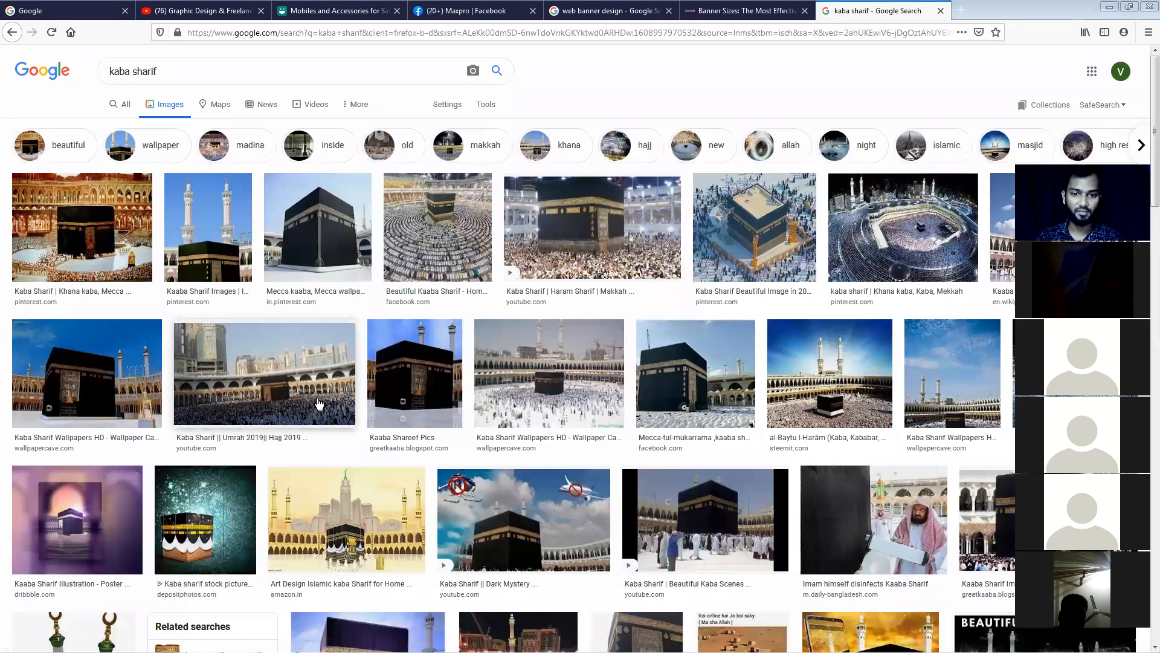
Browse the image results for a Kaaba photo suitable for the banner.
{"action": "left_click", "coordinate": [791, 185]}
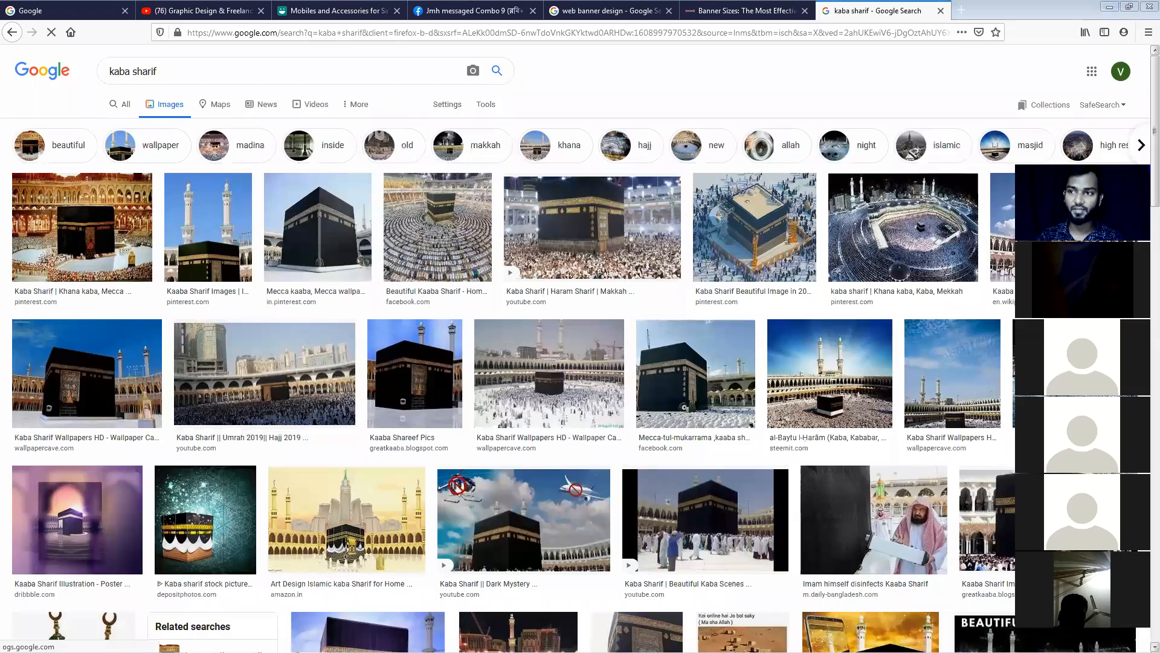
{"action": "scroll", "coordinate": [506, 306], "scroll_direction": "down", "scroll_amount": 5}
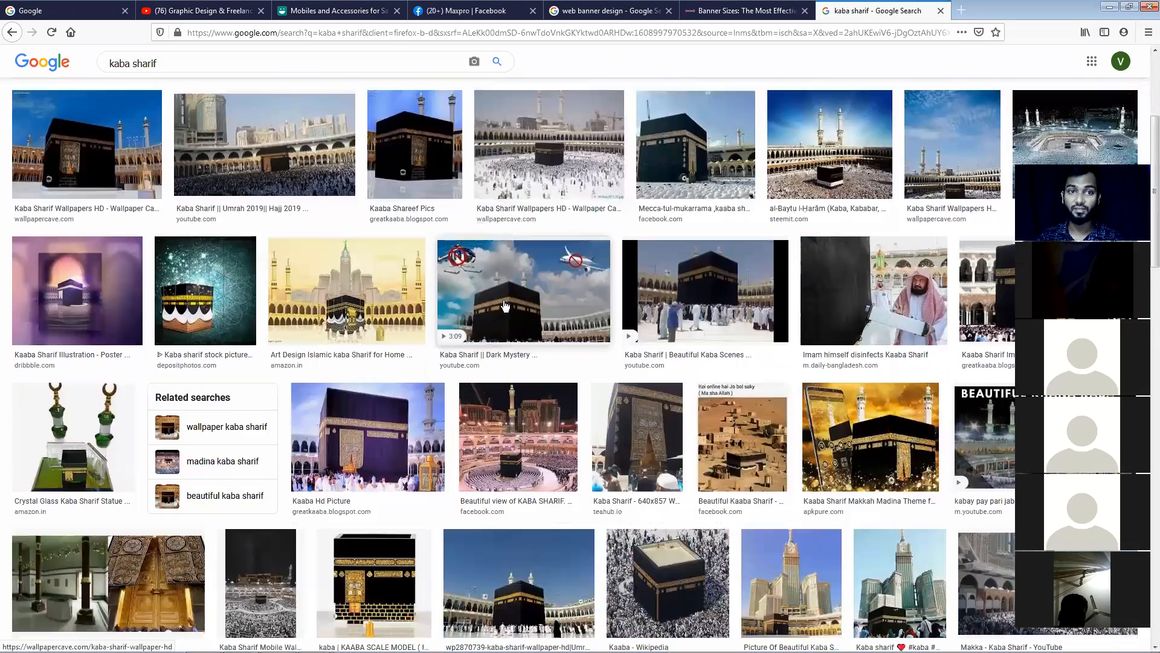
{"action": "scroll", "coordinate": [505, 317], "scroll_direction": "down", "scroll_amount": 5}
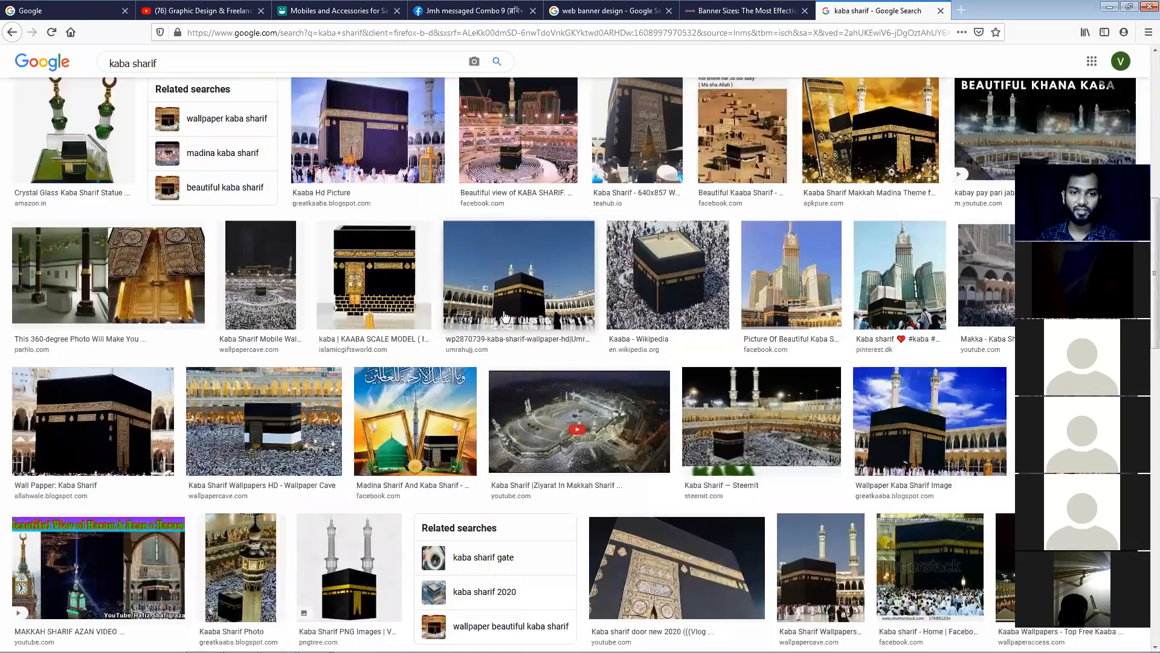
{"action": "scroll", "coordinate": [505, 317], "scroll_direction": "down", "scroll_amount": 1}
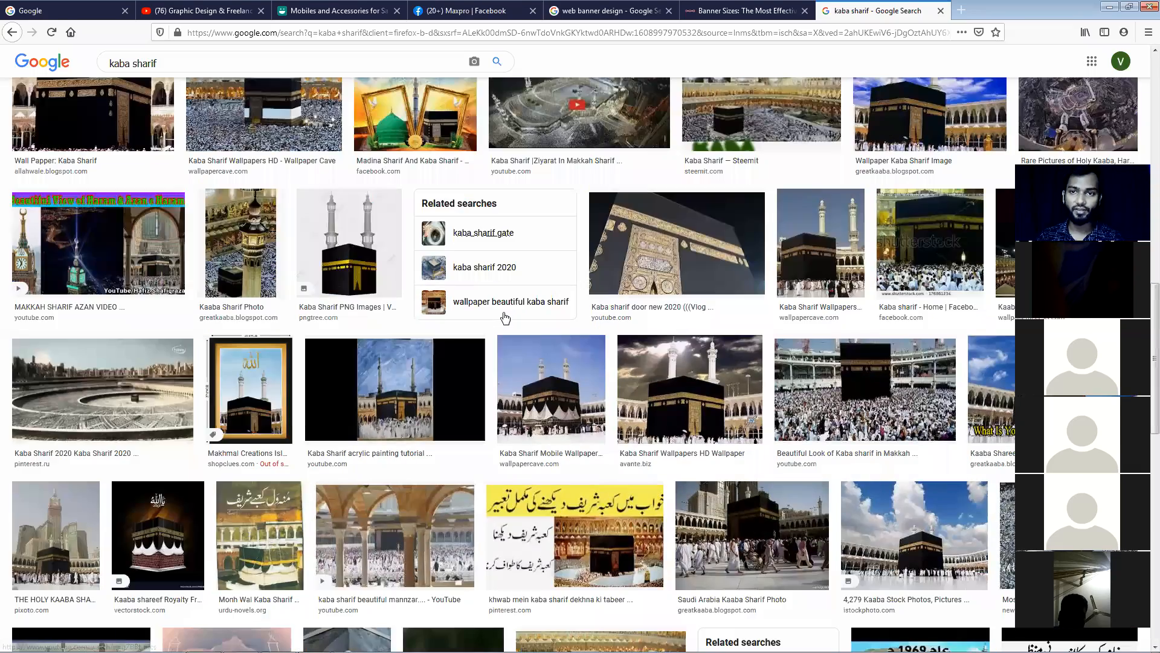
{"action": "scroll", "coordinate": [505, 317], "scroll_direction": "down", "scroll_amount": 5}
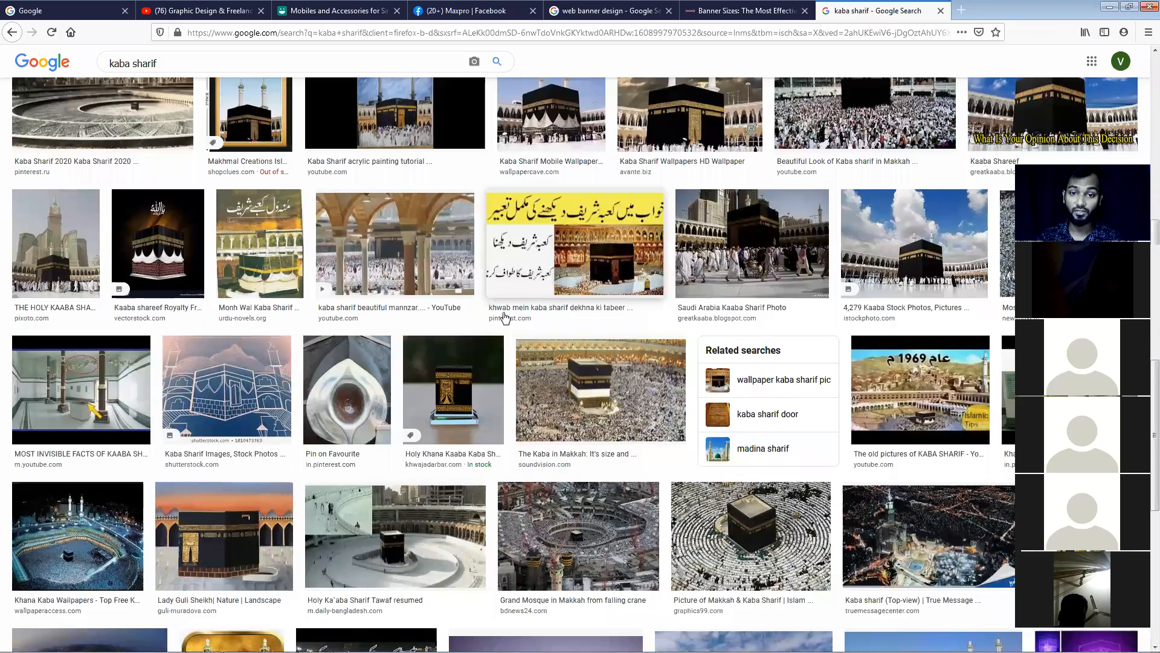
{"action": "scroll", "coordinate": [505, 316], "scroll_direction": "down", "scroll_amount": 3}
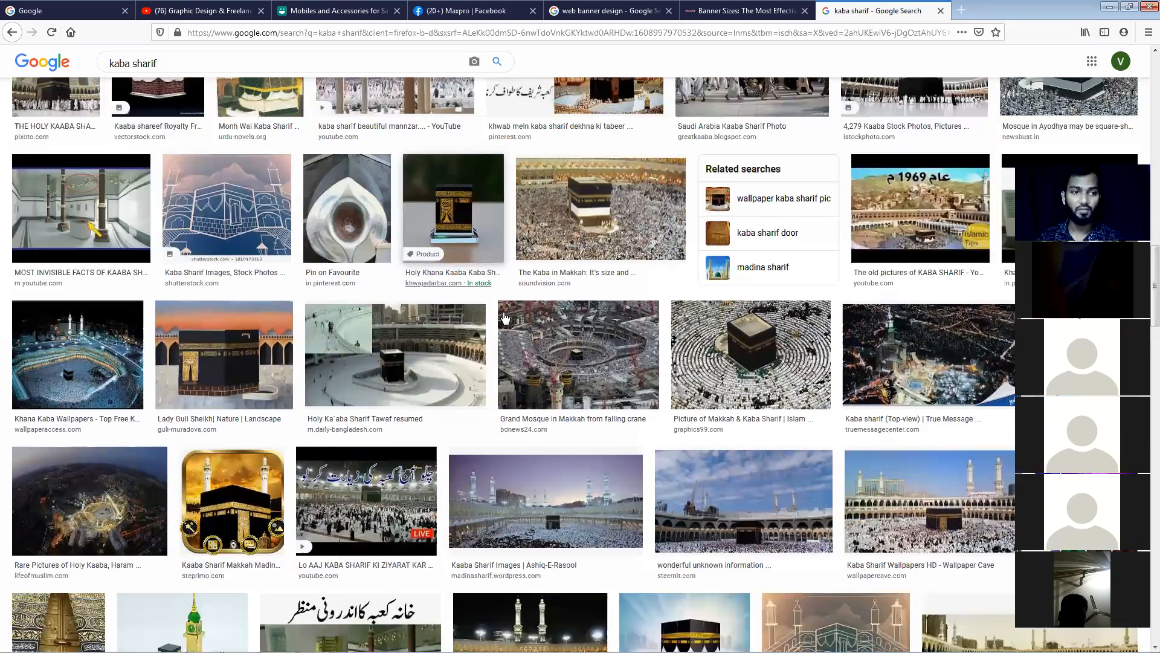
{"action": "scroll", "coordinate": [233, 392], "scroll_direction": "down", "scroll_amount": 2}
{"action": "scroll", "coordinate": [233, 392], "scroll_direction": "down", "scroll_amount": 3}
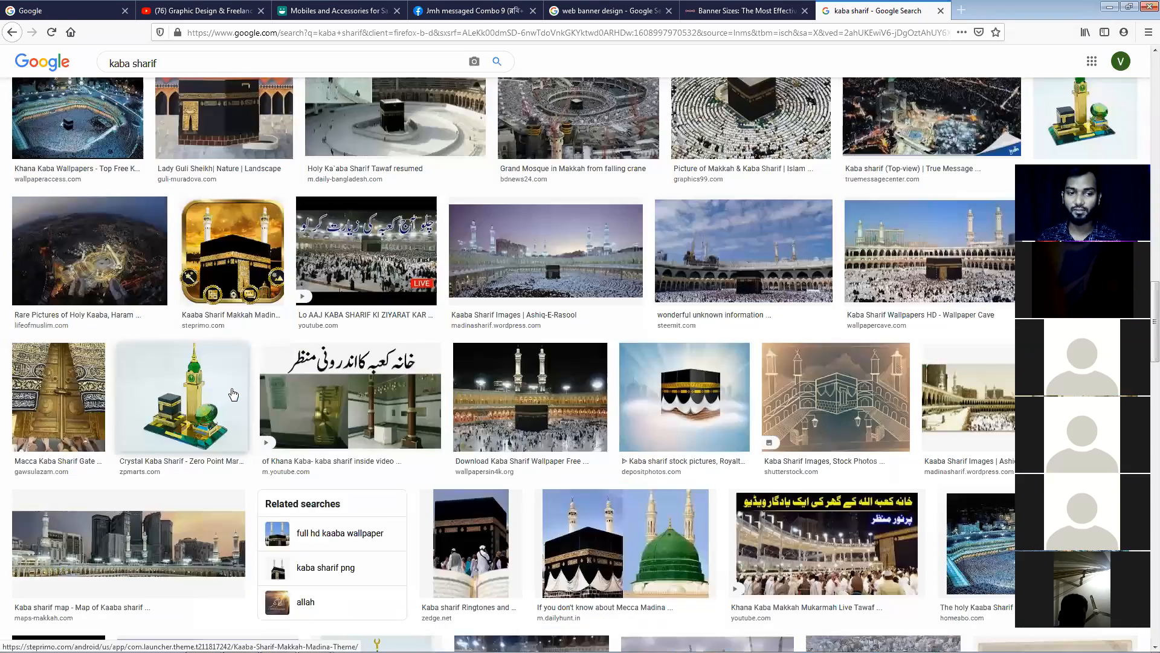
{"action": "scroll", "coordinate": [233, 392], "scroll_direction": "down", "scroll_amount": 2}
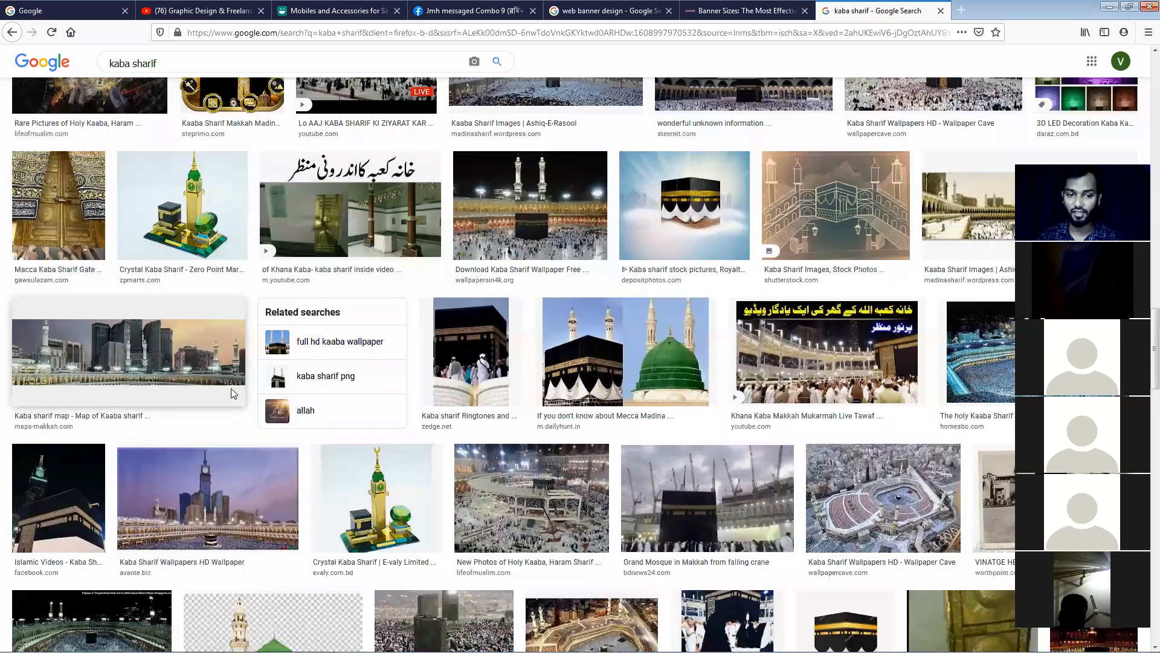
{"action": "scroll", "coordinate": [237, 394], "scroll_direction": "up", "scroll_amount": 2}
{"action": "scroll", "coordinate": [241, 394], "scroll_direction": "up", "scroll_amount": 8}
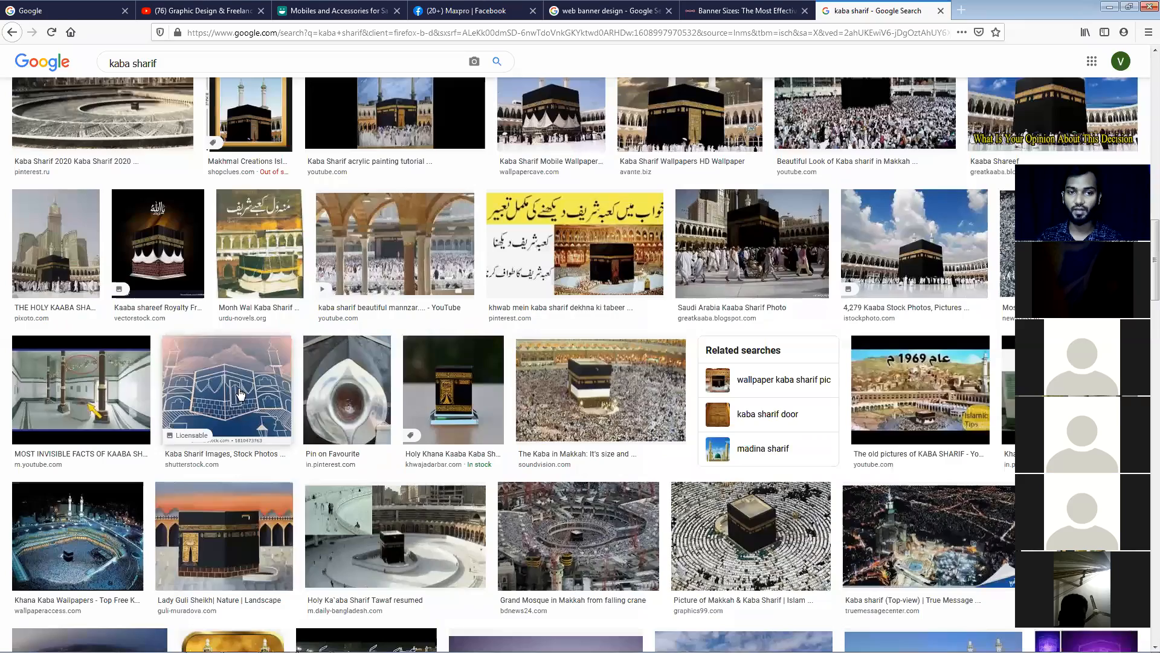
{"action": "scroll", "coordinate": [239, 393], "scroll_direction": "up", "scroll_amount": 4}
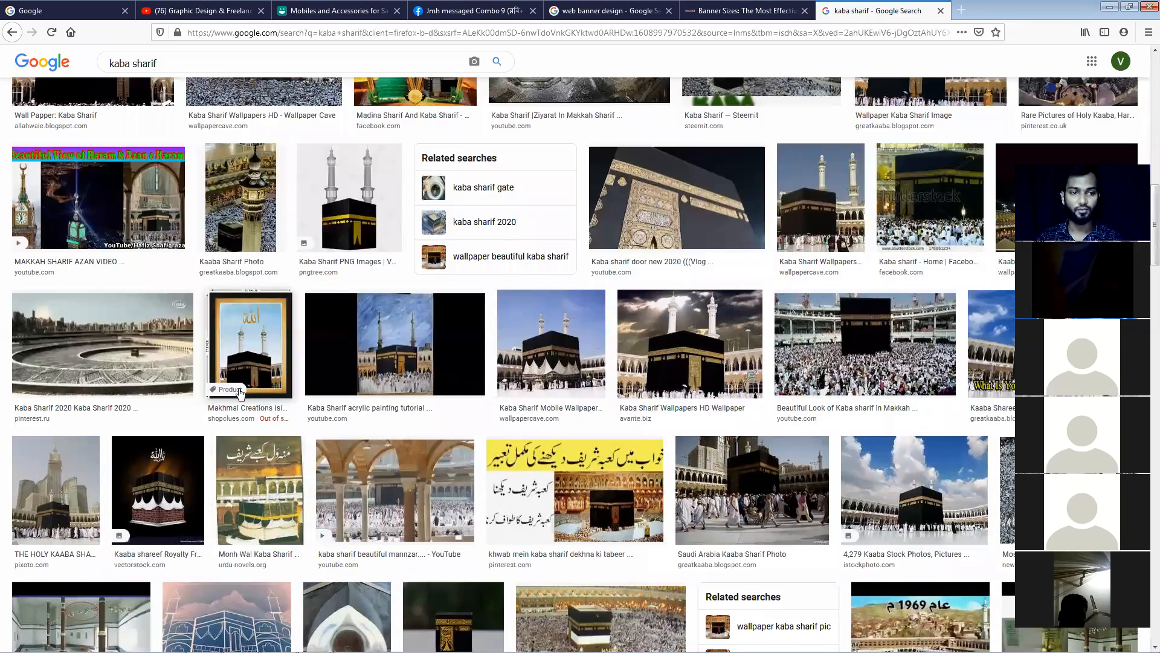
{"action": "scroll", "coordinate": [239, 391], "scroll_direction": "up", "scroll_amount": 4}
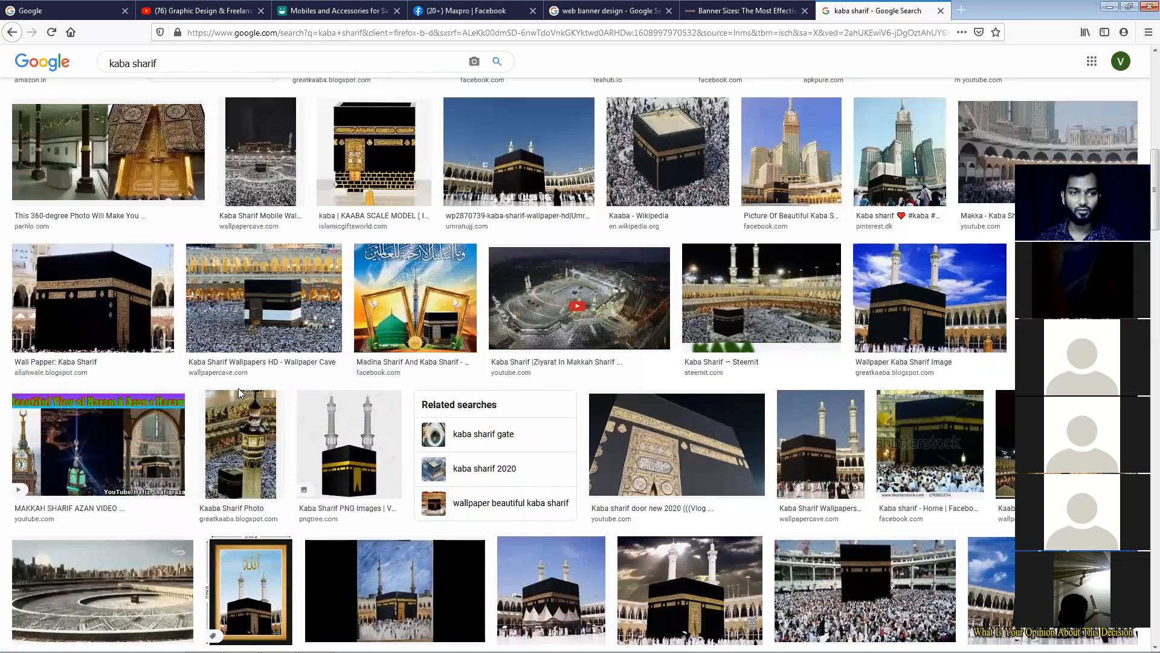
{"action": "scroll", "coordinate": [232, 398], "scroll_direction": "up", "scroll_amount": 3}
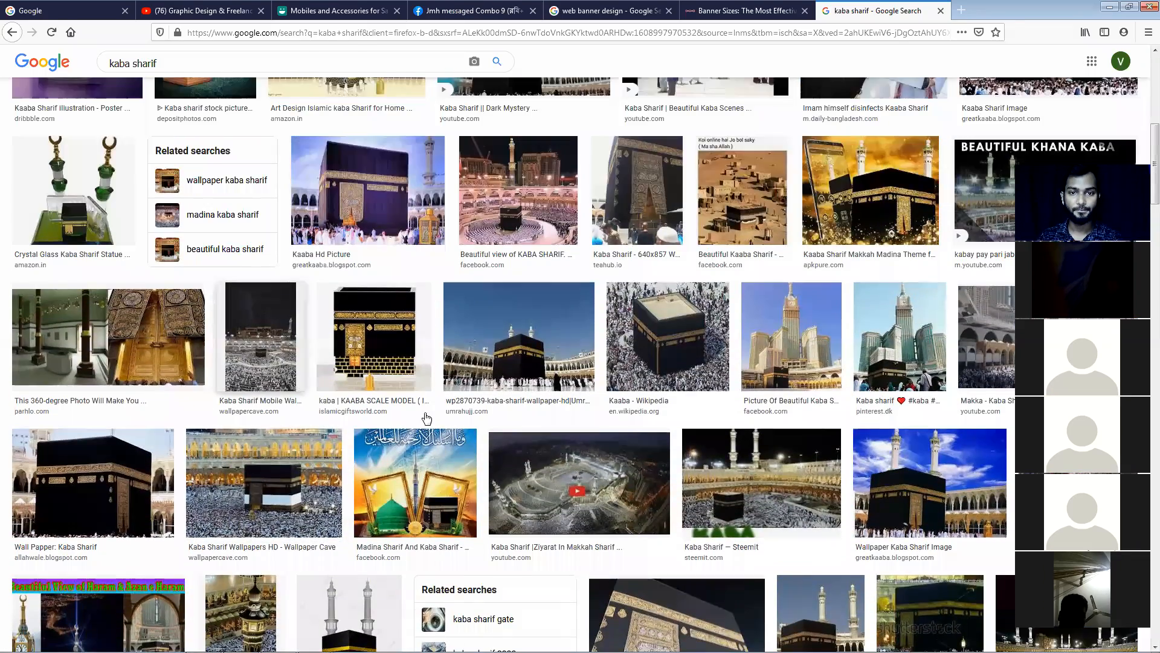
Open the umrahujj.com Kaaba photo with the clear blue sky and save it to the Desktop as wp2870739-kaba-sharif-wallpaper-hd.
{"action": "left_click", "coordinate": [556, 381]}
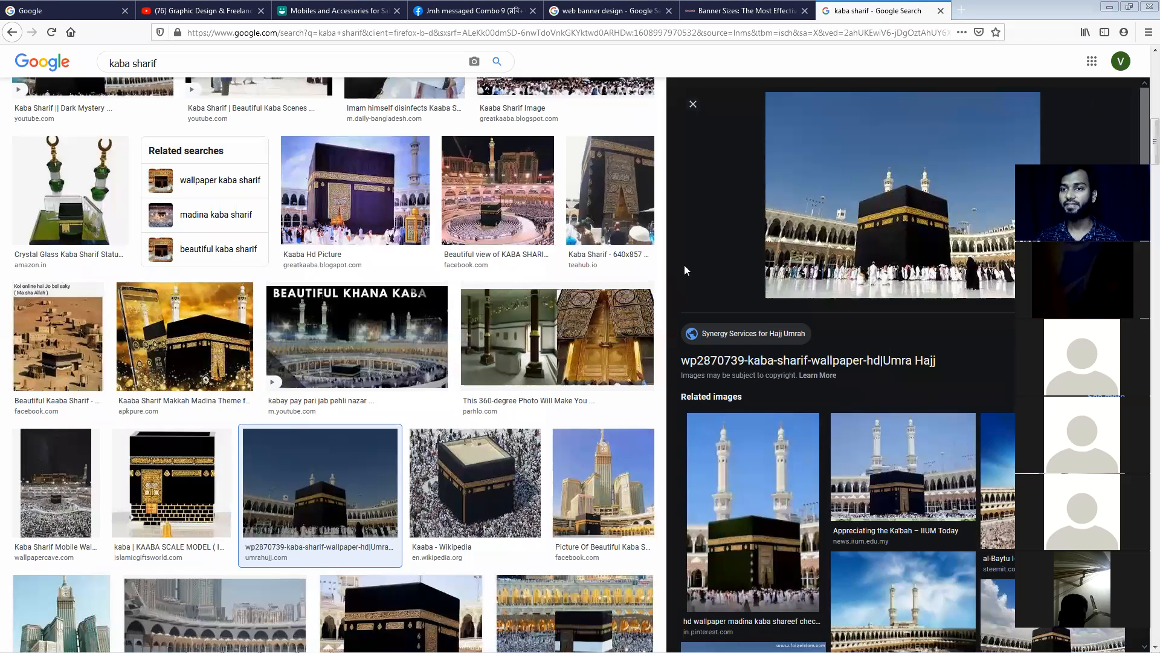
{"action": "right_click", "coordinate": [837, 191]}
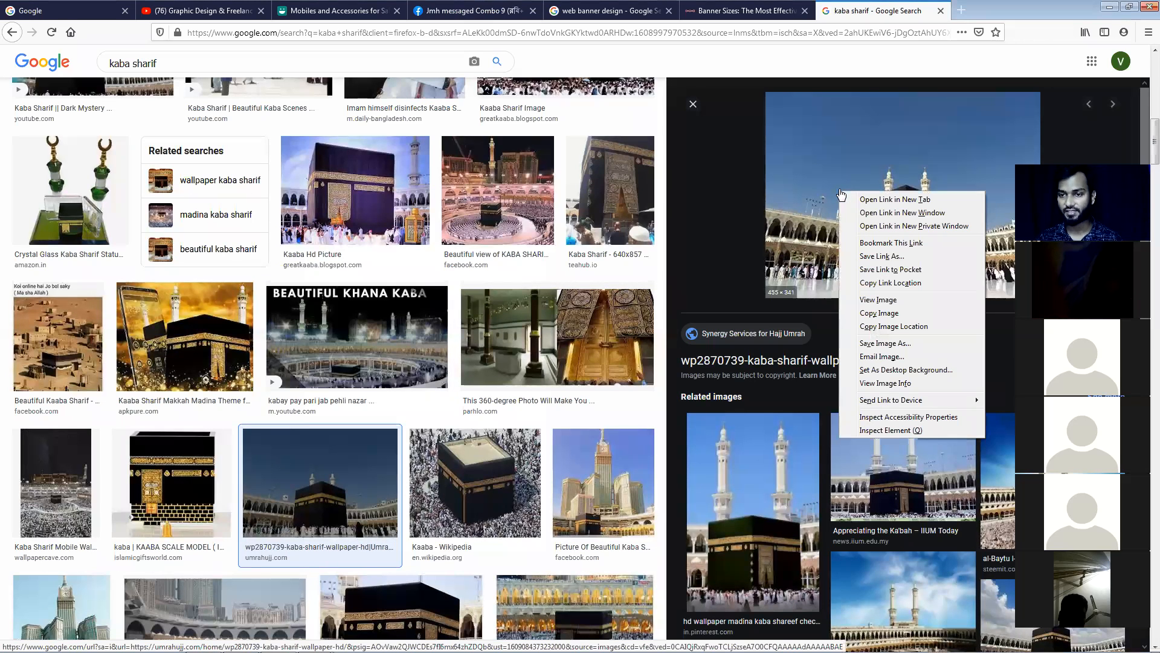
{"action": "left_click", "coordinate": [874, 341]}
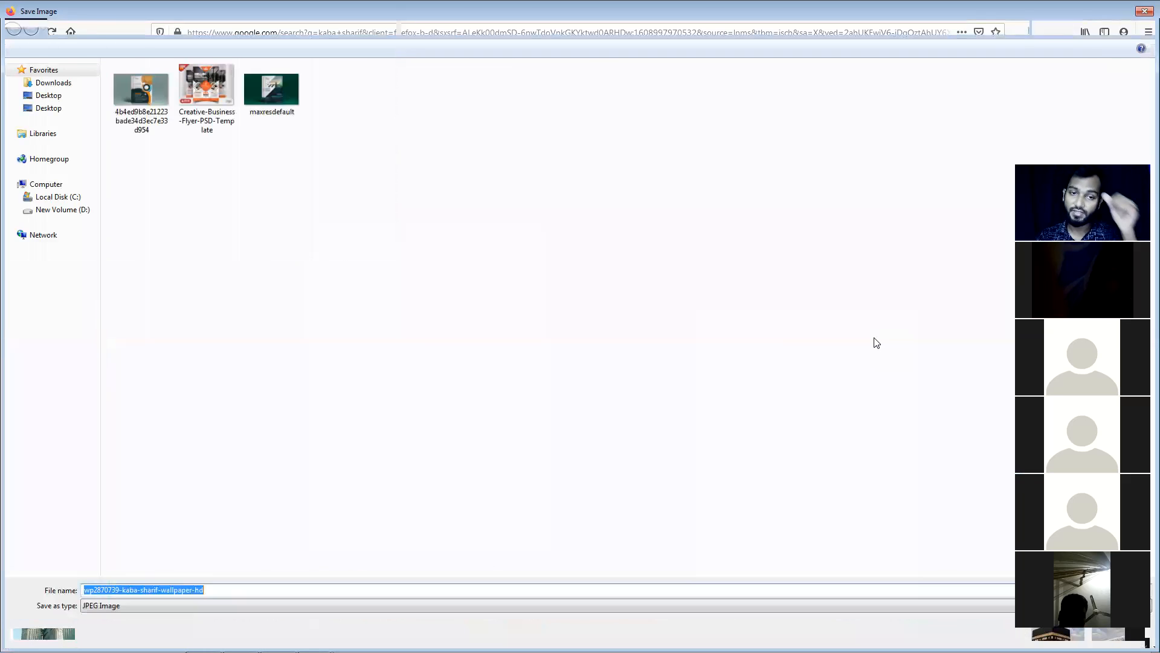
{"action": "left_click", "coordinate": [43, 95]}
{"action": "left_click", "coordinate": [1057, 632]}
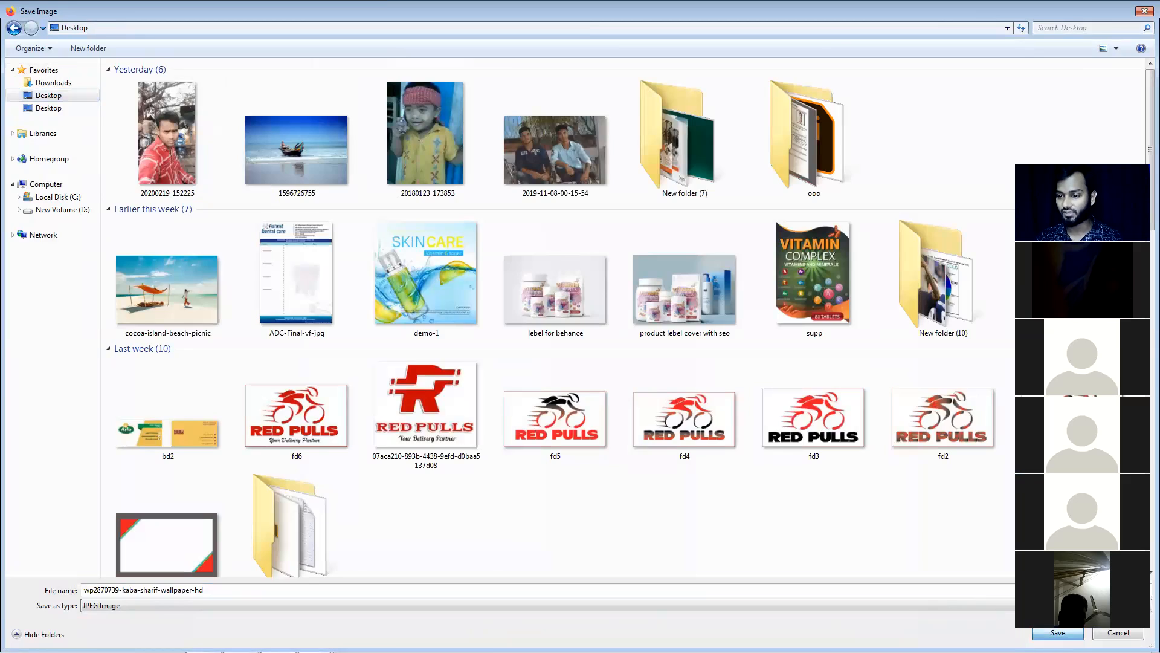
Return to Illustrator, place the saved Kaaba photo in the document and position it between the banner and the reference image.
{"action": "left_click", "coordinate": [1109, 7]}
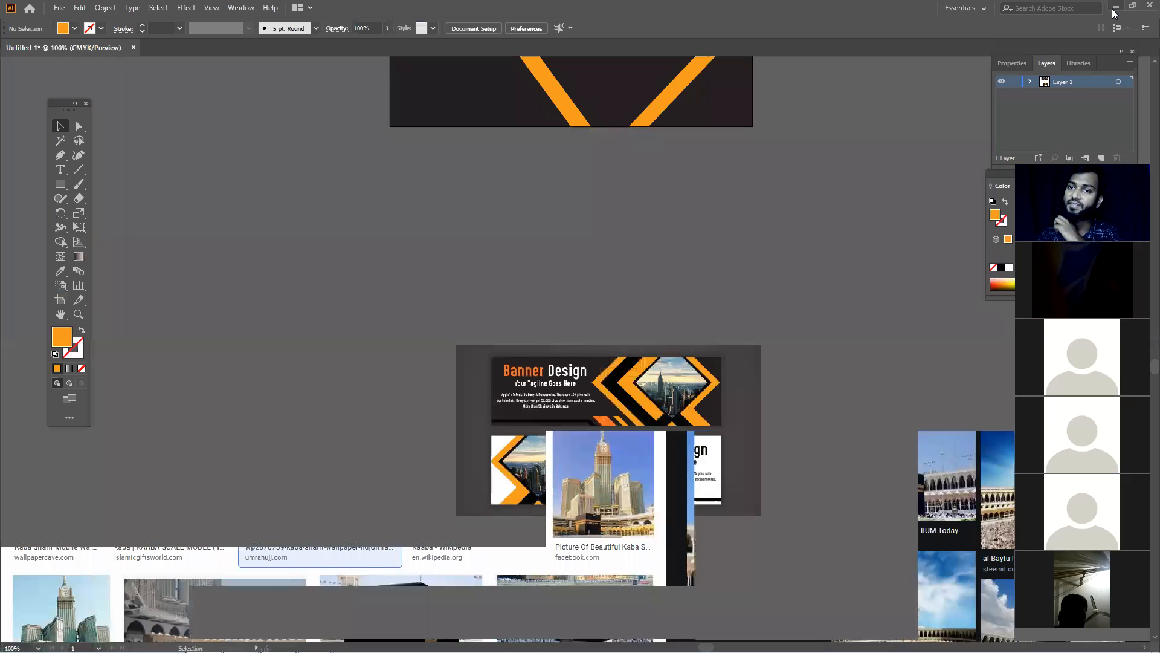
{"action": "double_click", "coordinate": [373, 7]}
{"action": "left_click_drag", "start_coordinate": [656, 159], "coordinate": [580, 501]}
{"action": "left_click", "coordinate": [655, 291]}
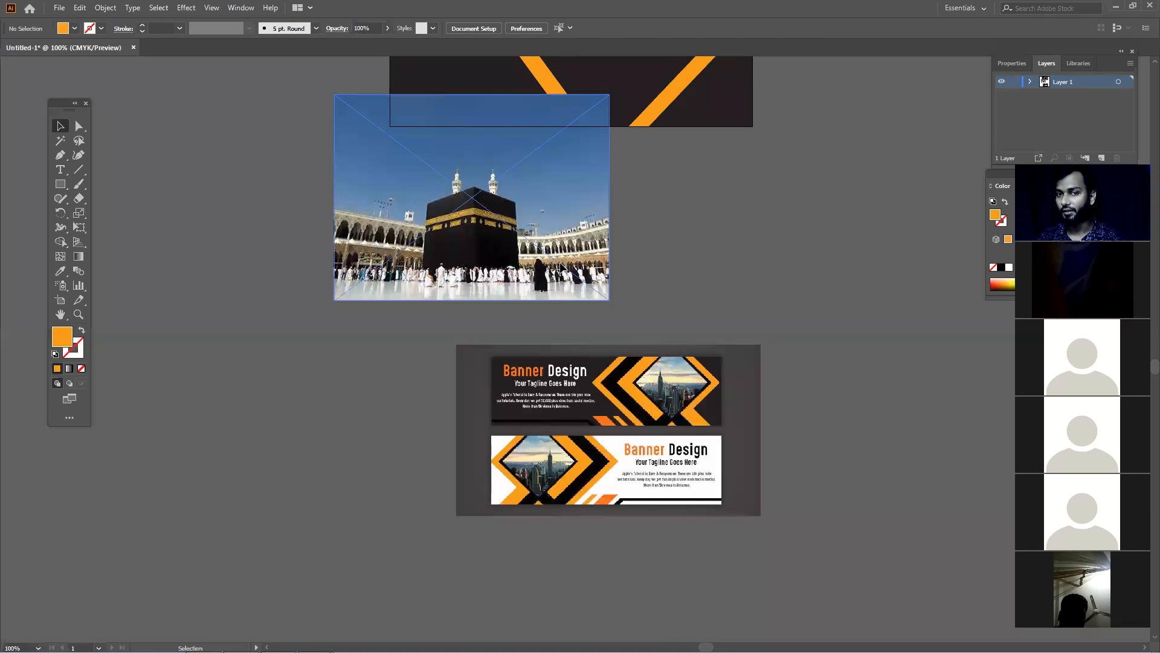
{"action": "left_click_drag", "start_coordinate": [560, 264], "coordinate": [576, 273]}
{"action": "left_click", "coordinate": [686, 292]}
{"action": "scroll", "coordinate": [634, 287], "scroll_direction": "up", "scroll_amount": 3}
{"action": "left_click_drag", "start_coordinate": [592, 311], "coordinate": [723, 314]}
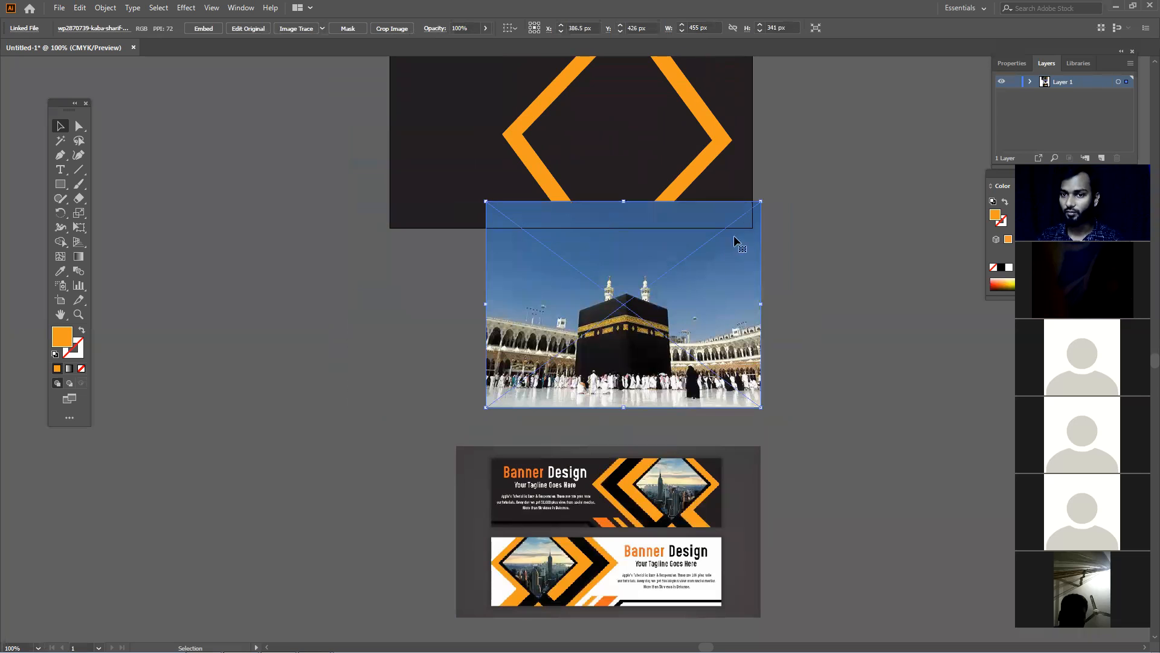
Try flattening the placed Kaaba photo without keeping its proportions, and undo the distortion.
{"action": "left_click_drag", "start_coordinate": [760, 202], "coordinate": [775, 273]}
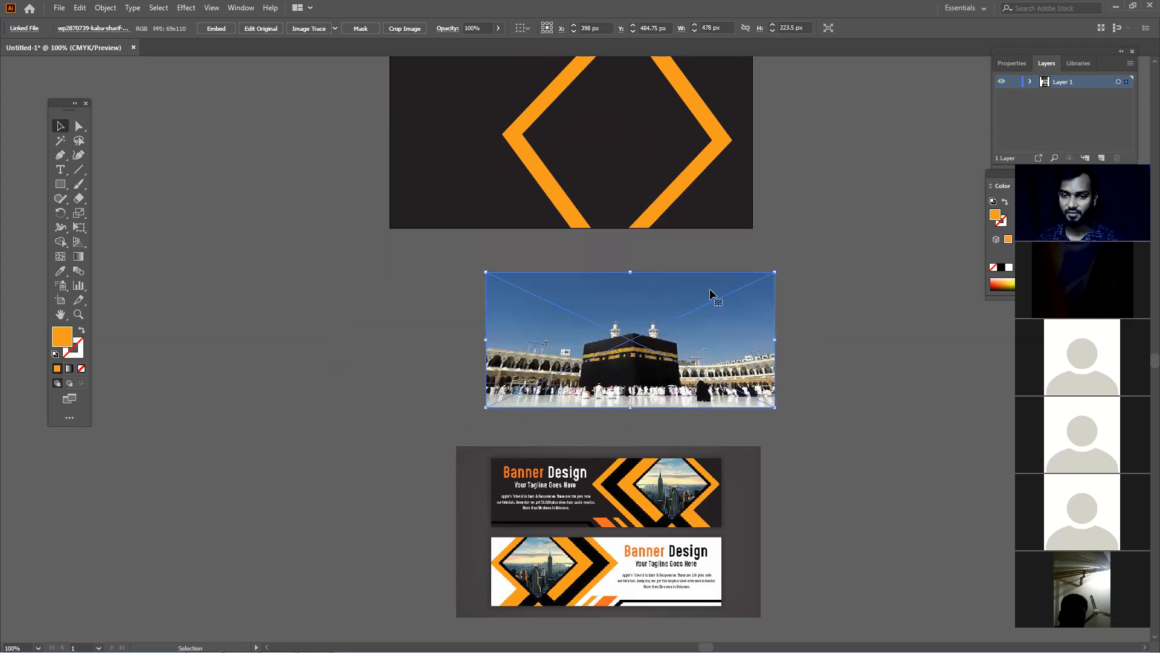
{"action": "left_click_drag", "start_coordinate": [775, 273], "coordinate": [780, 298]}
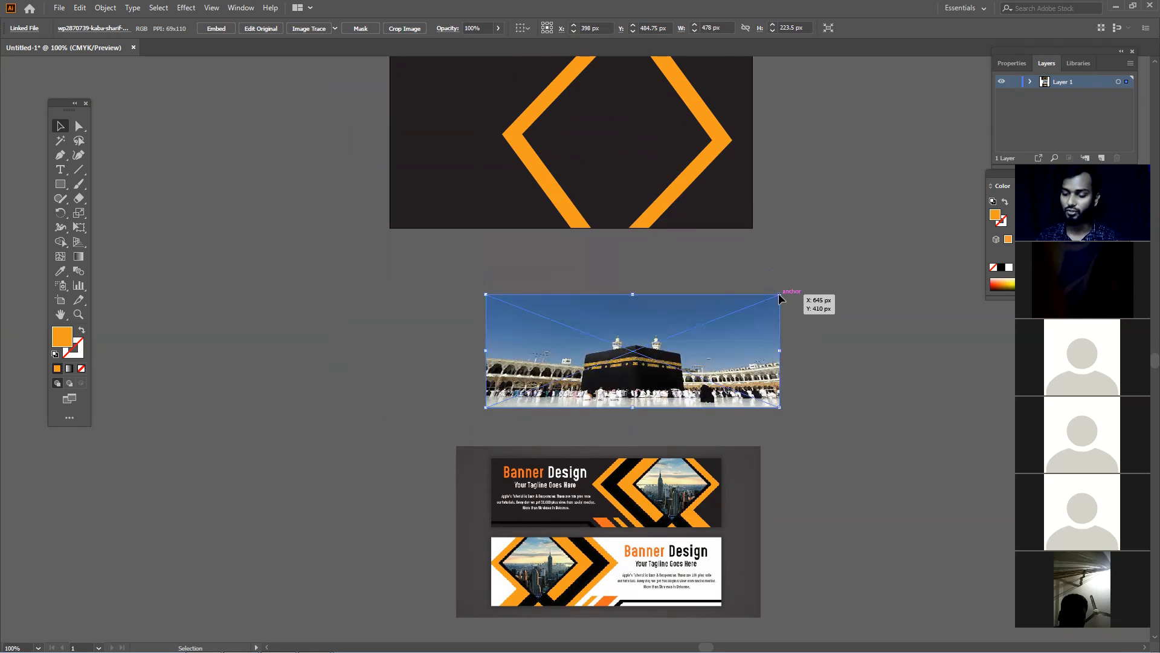
{"action": "key", "text": "ctrl+z"}
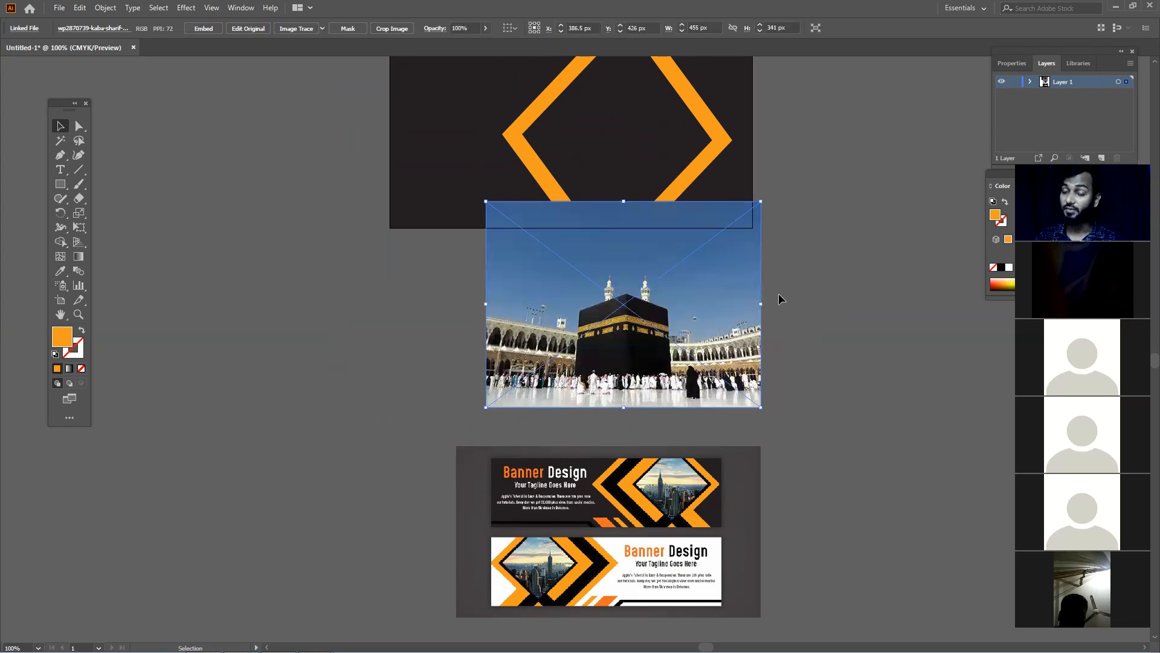
Scale the Kaaba photo down proportionally to about 362 × 272 px and place it just below the banner.
{"action": "left_click_drag", "start_coordinate": [760, 203], "coordinate": [768, 241]}
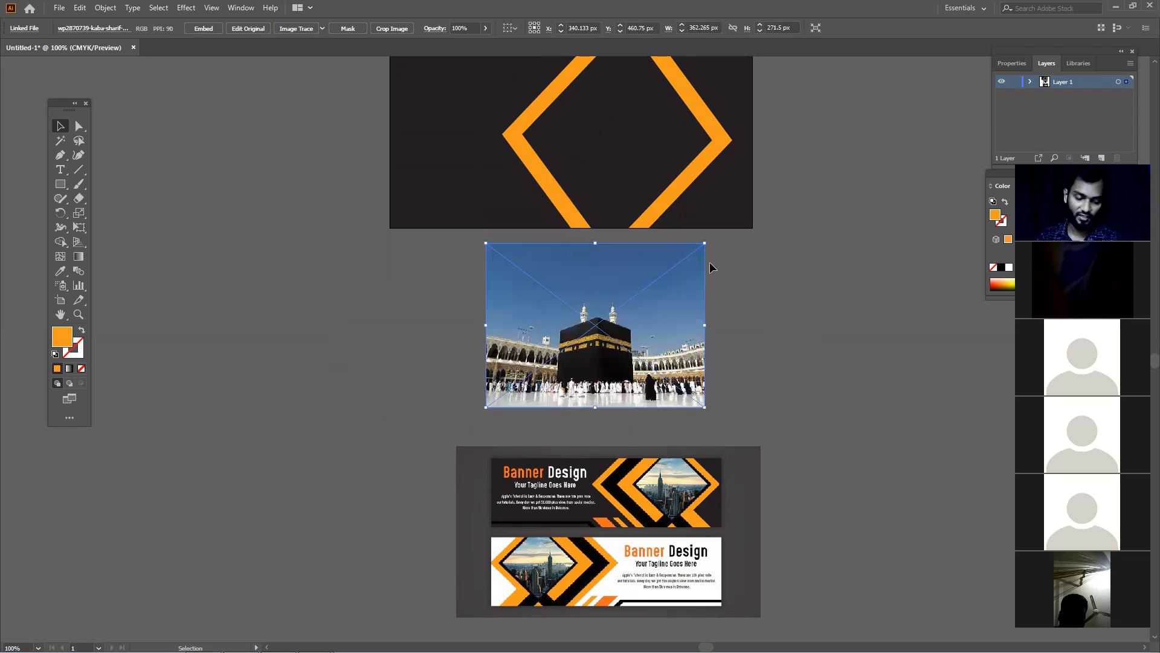
{"action": "left_click", "coordinate": [742, 272]}
{"action": "left_click_drag", "start_coordinate": [622, 272], "coordinate": [635, 381]}
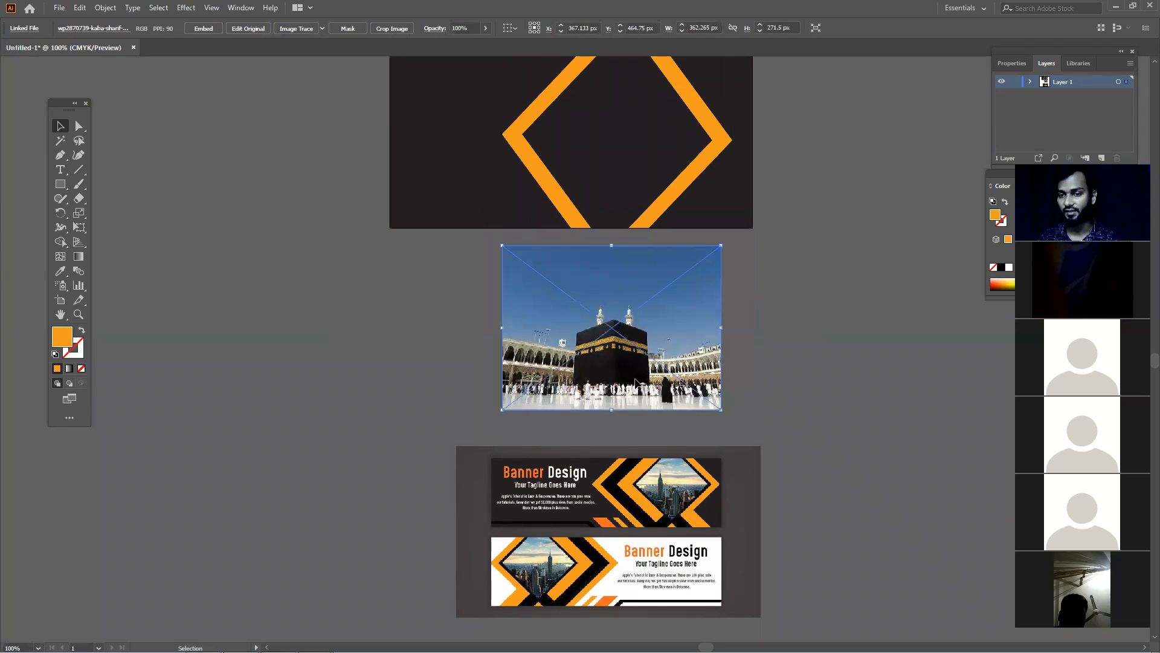
{"action": "left_click", "coordinate": [772, 350]}
{"action": "left_click_drag", "start_coordinate": [681, 364], "coordinate": [623, 346]}
Draw an orange circle about 187 px in diameter over the Kaaba in the photo.
{"action": "left_click", "coordinate": [55, 187]}
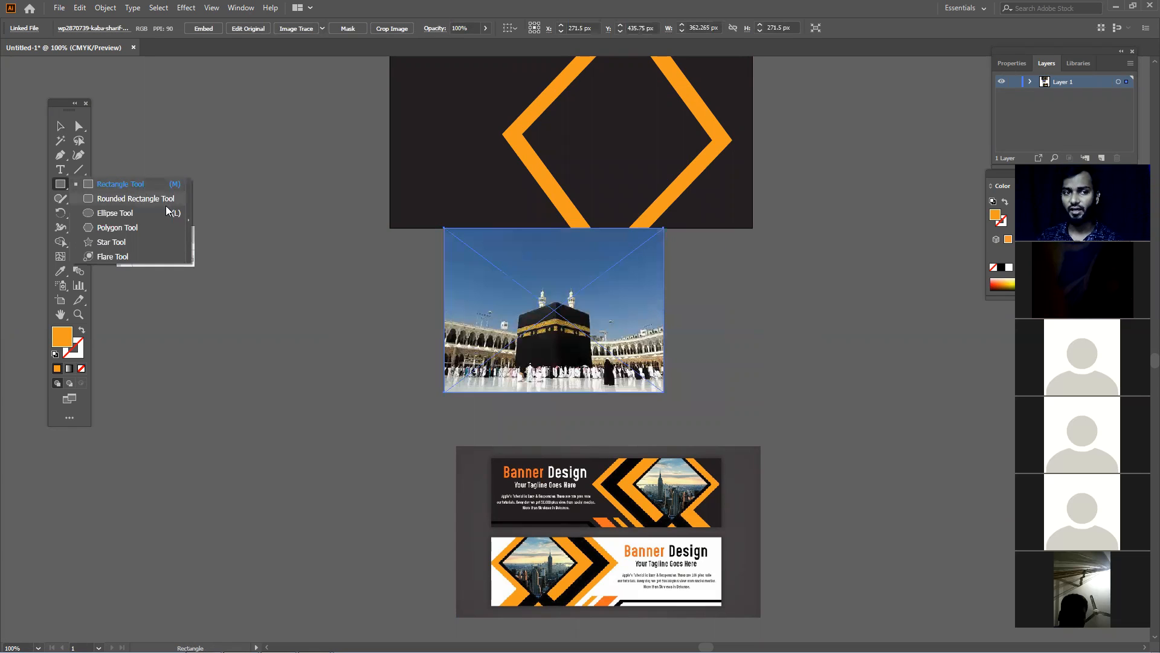
{"action": "left_click", "coordinate": [168, 213]}
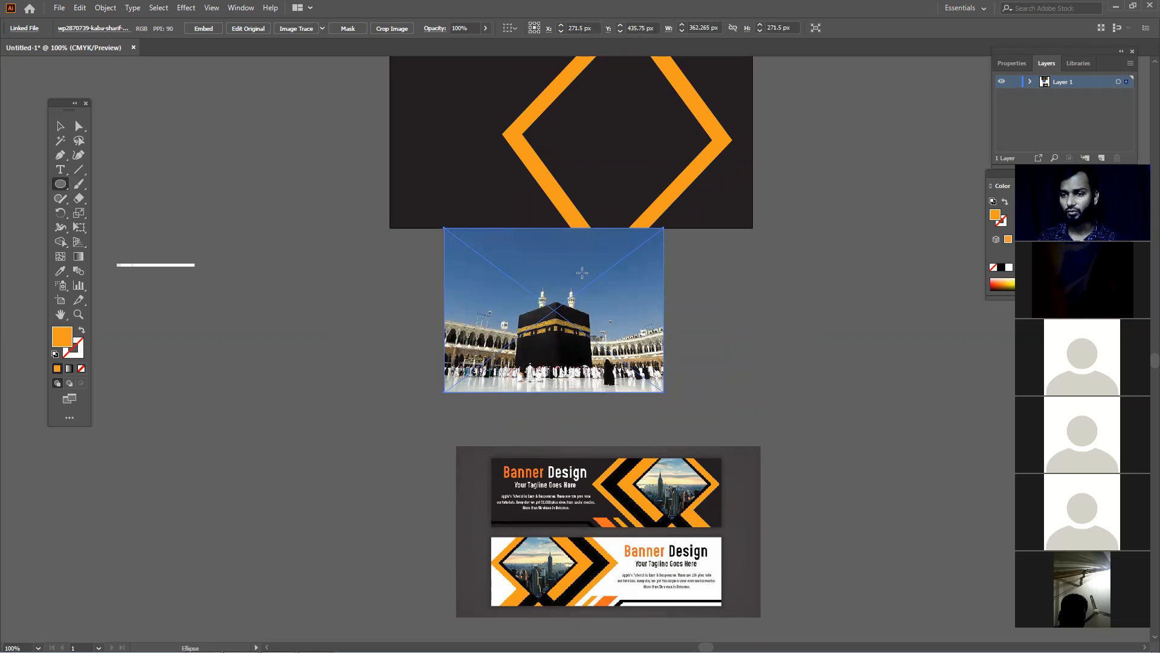
{"action": "mouse_move", "coordinate": [505, 278]}
{"action": "left_mouse_down"}
{"action": "mouse_move", "coordinate": [568, 329]}
{"action": "mouse_move", "coordinate": [646, 362]}
{"action": "mouse_move", "coordinate": [615, 390]}
{"action": "left_mouse_up"}
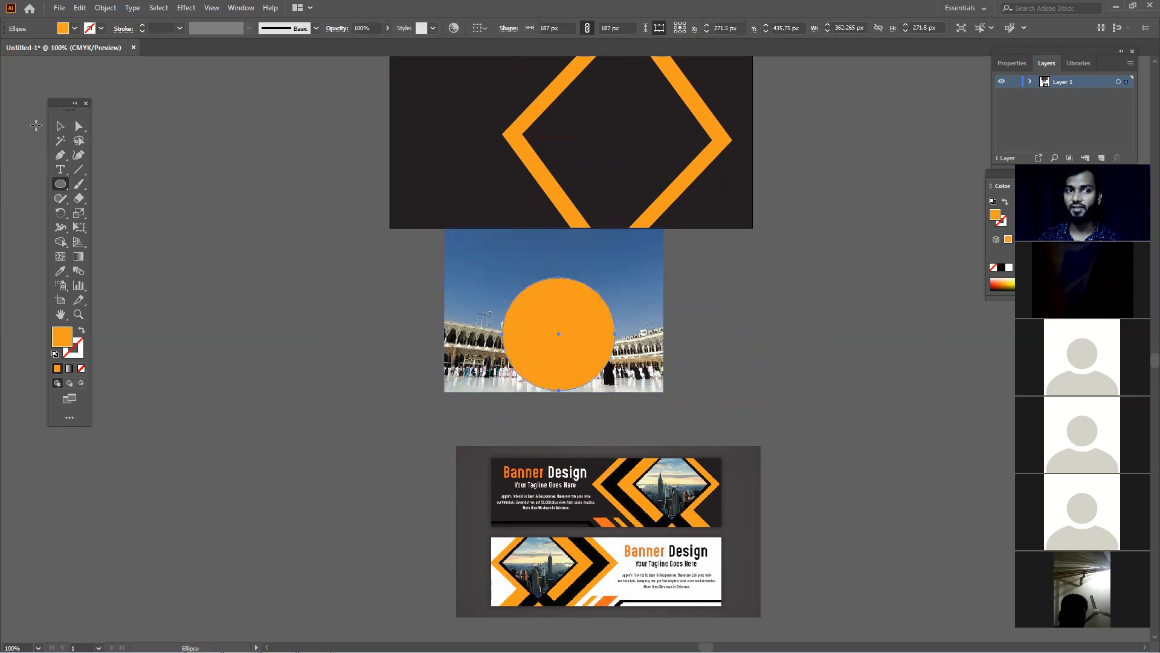
{"action": "key", "text": "v"}
{"action": "left_click_drag", "start_coordinate": [535, 317], "coordinate": [535, 306]}
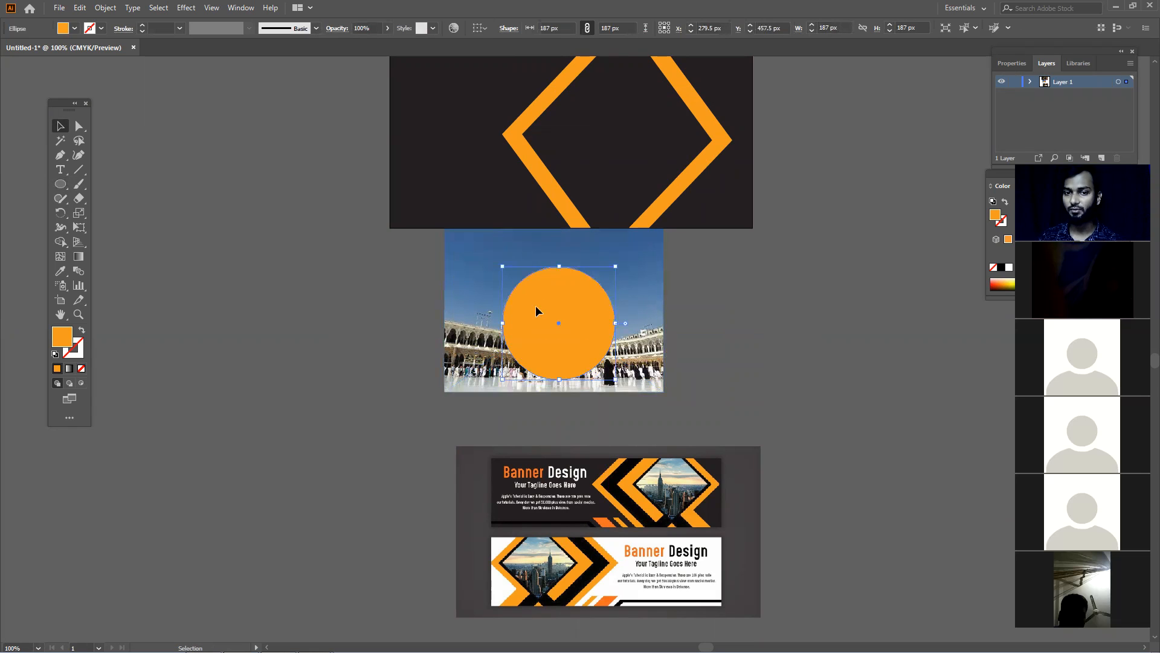
Clip the Kaaba photo to the circle, try it between the chevrons, and move it back below the banner.
{"action": "left_click_drag", "start_coordinate": [751, 343], "coordinate": [583, 337]}
{"action": "right_click", "coordinate": [581, 334]}
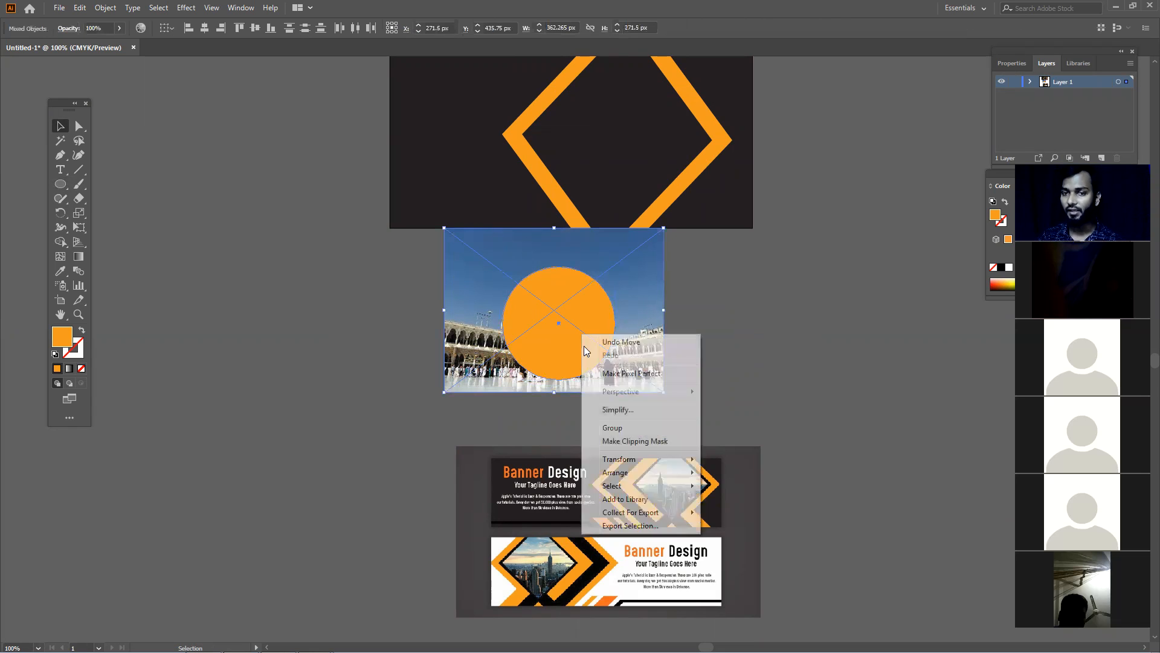
{"action": "left_click", "coordinate": [631, 441]}
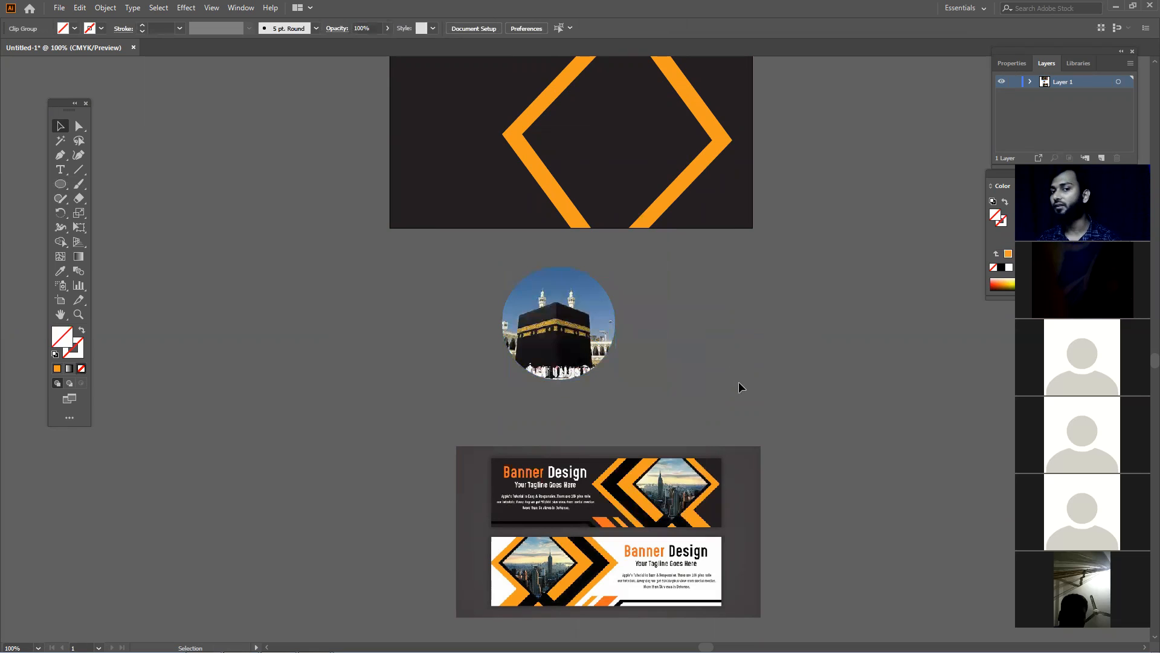
{"action": "left_click_drag", "start_coordinate": [597, 336], "coordinate": [653, 157]}
{"action": "left_click", "coordinate": [672, 298]}
{"action": "scroll", "coordinate": [667, 299], "scroll_direction": "up", "scroll_amount": 2}
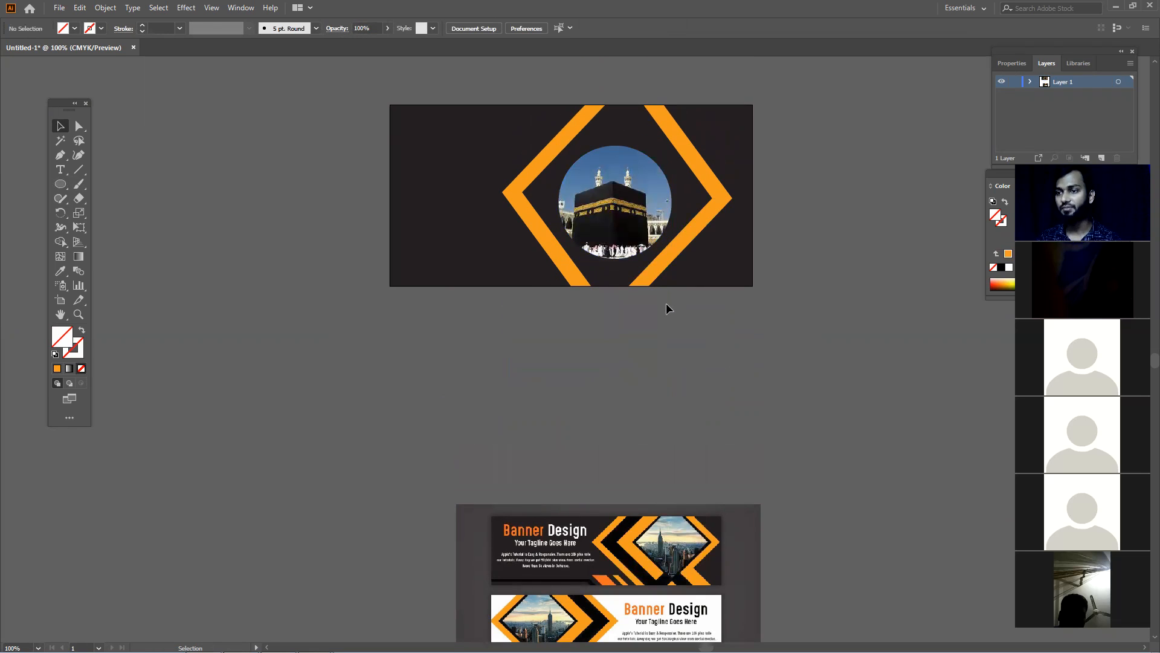
{"action": "scroll", "coordinate": [666, 302], "scroll_direction": "down", "scroll_amount": 1}
{"action": "left_click_drag", "start_coordinate": [627, 185], "coordinate": [525, 397]}
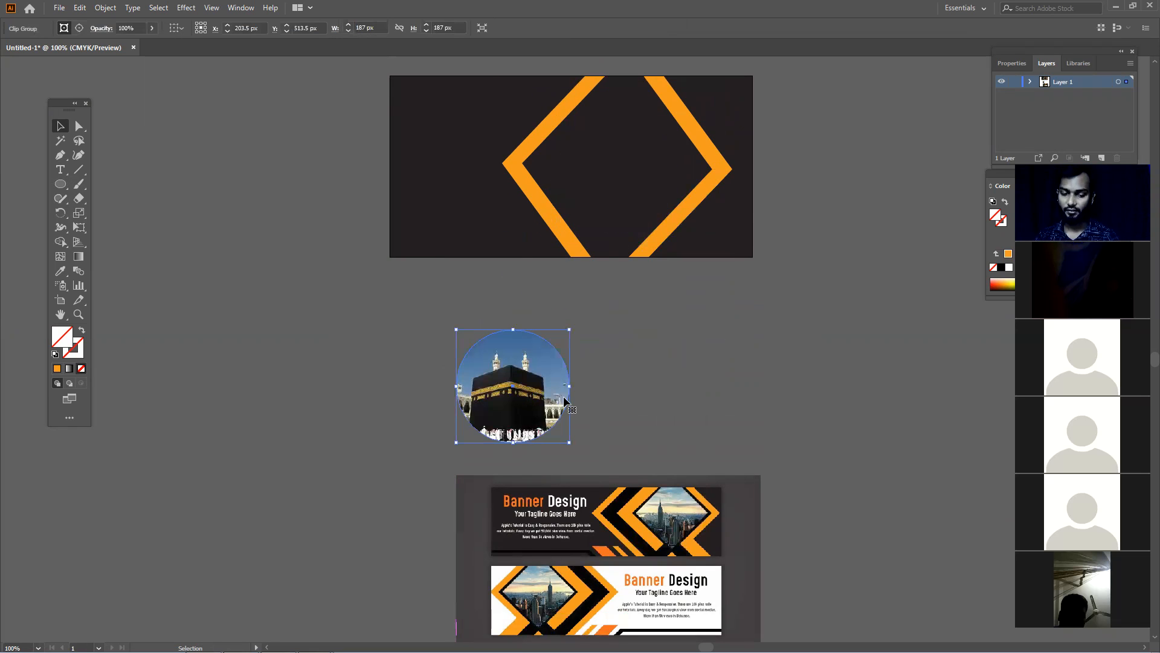
Release the clipping mask from the Kaaba photo and delete the leftover circle.
{"action": "right_click", "coordinate": [564, 398]}
{"action": "left_click", "coordinate": [677, 495]}
{"action": "left_click_drag", "start_coordinate": [583, 411], "coordinate": [789, 379]}
{"action": "key", "text": "ctrl+z"}
{"action": "left_click_drag", "start_coordinate": [533, 404], "coordinate": [721, 388]}
{"action": "left_click_drag", "start_coordinate": [461, 371], "coordinate": [526, 415]}
{"action": "key", "text": "Delete"}
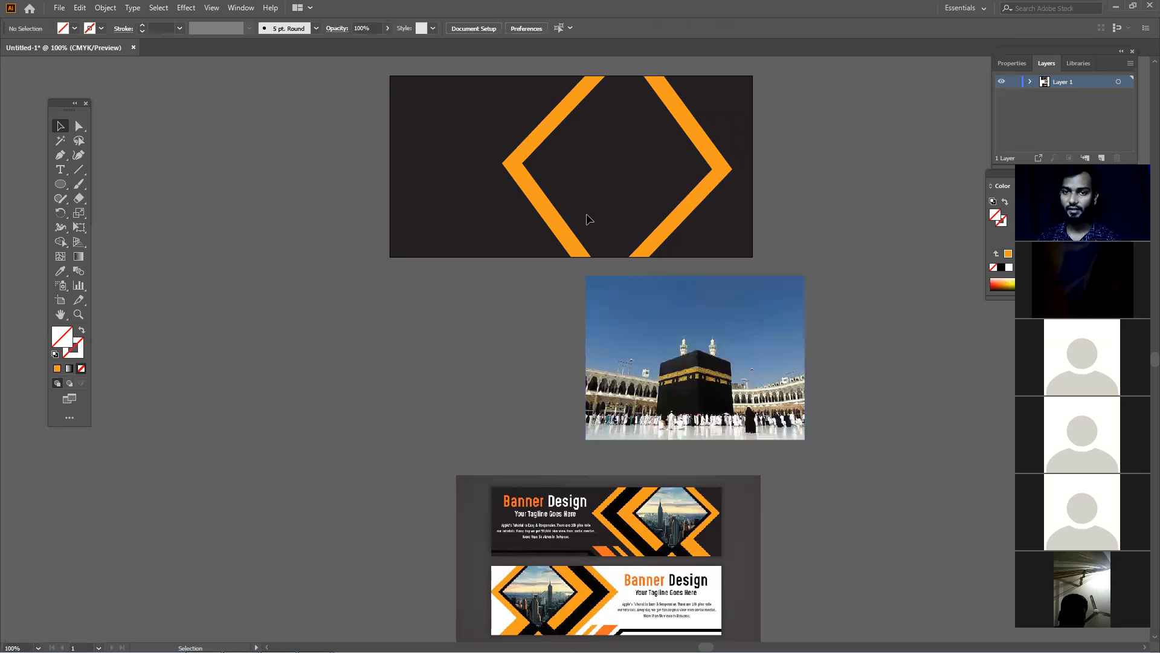
Draw a square about 193 px wide beside the Kaaba photo and fill it with orange.
{"action": "left_click", "coordinate": [687, 303]}
{"action": "left_click_drag", "start_coordinate": [61, 184], "coordinate": [119, 188]}
{"action": "left_click_drag", "start_coordinate": [434, 294], "coordinate": [549, 399]}
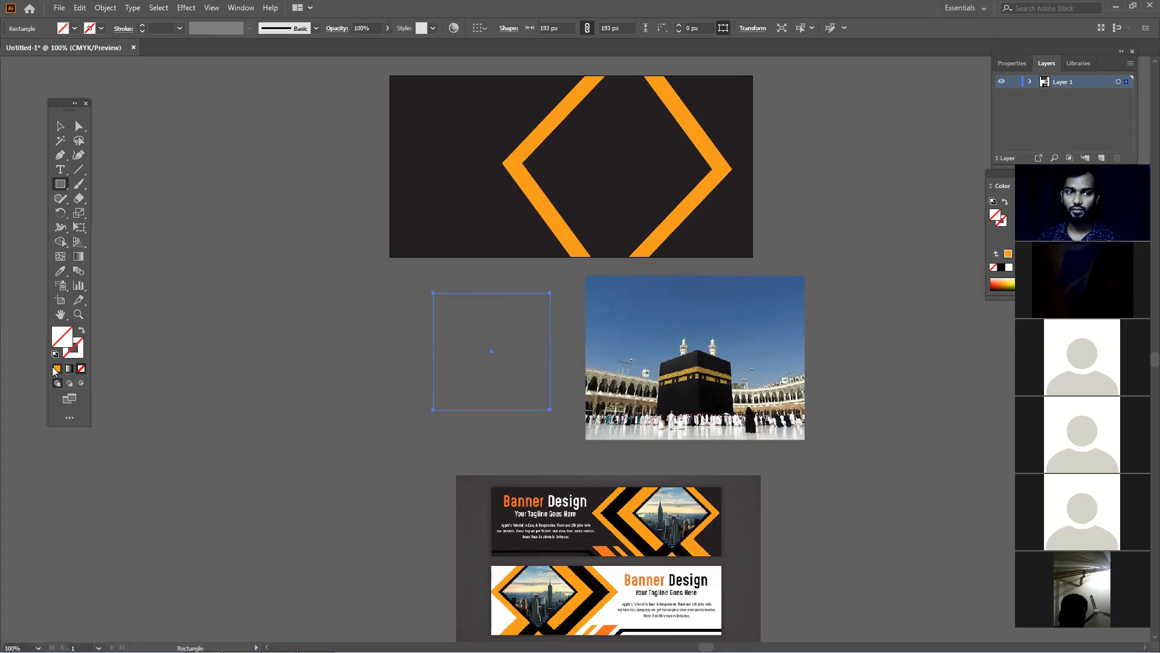
{"action": "left_click", "coordinate": [56, 368]}
Rotate the orange square 45° into a diamond, centre it between the chevrons and enlarge its sides to about 196 px.
{"action": "left_click", "coordinate": [60, 126]}
{"action": "left_click_drag", "start_coordinate": [502, 374], "coordinate": [634, 223]}
{"action": "left_click_drag", "start_coordinate": [684, 264], "coordinate": [698, 200]}
{"action": "left_click_drag", "start_coordinate": [636, 218], "coordinate": [629, 182]}
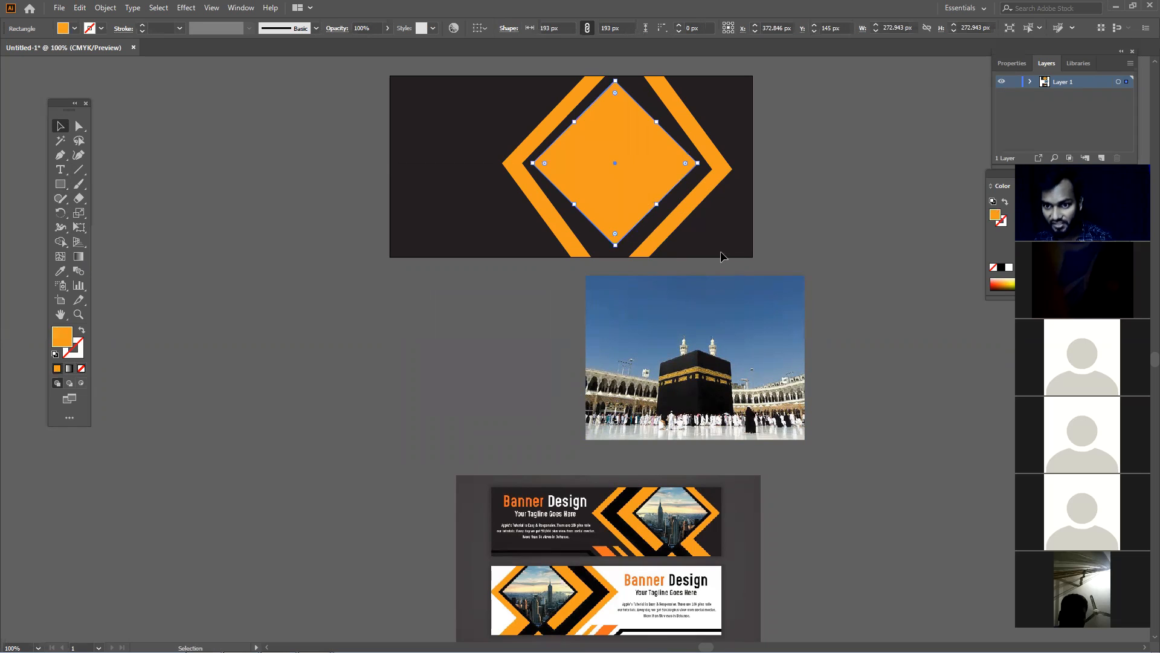
{"action": "left_click_drag", "start_coordinate": [697, 162], "coordinate": [650, 223]}
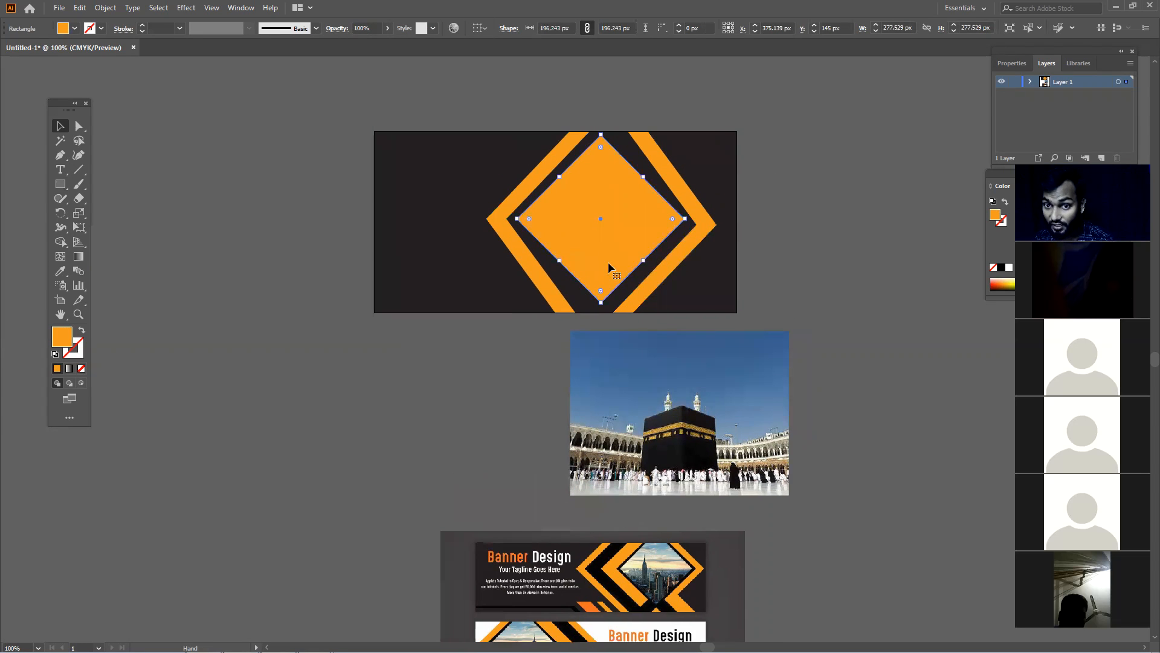
Shift the lower end anchors of both chevrons inward so their lower arms run parallel to the diamond's edges.
{"action": "left_click", "coordinate": [78, 126]}
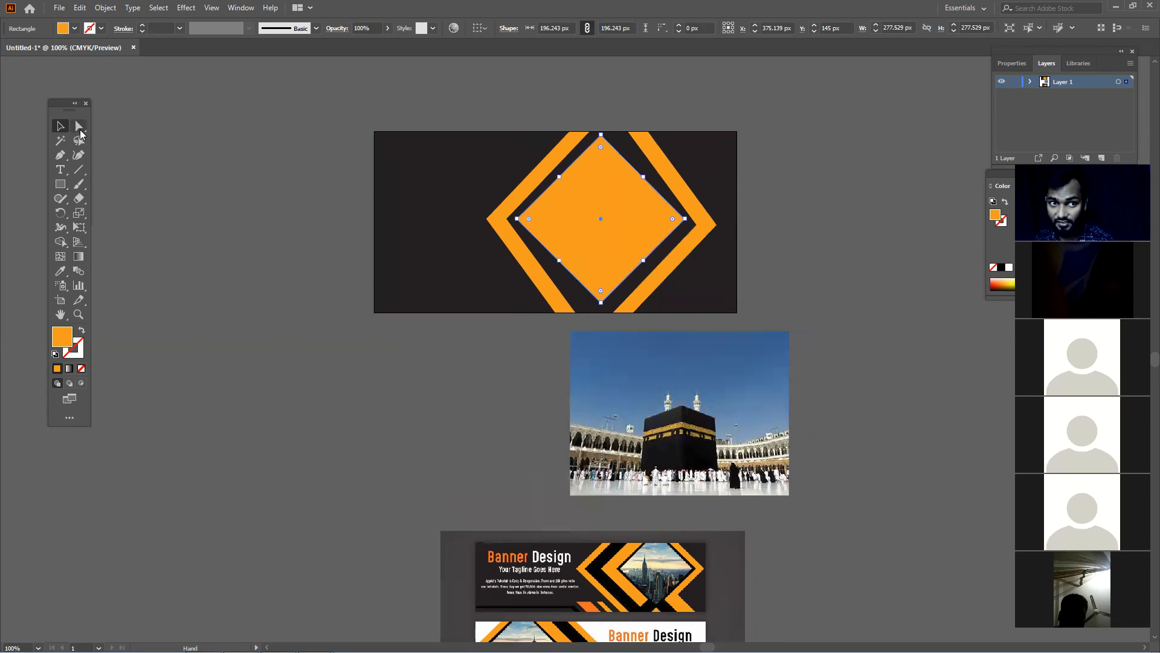
{"action": "left_click", "coordinate": [542, 322]}
{"action": "left_click_drag", "start_coordinate": [573, 313], "coordinate": [623, 311]}
{"action": "left_click", "coordinate": [666, 313]}
Move the right chevron's tip anchors up level with the diamond's side corner.
{"action": "left_click_drag", "start_coordinate": [731, 238], "coordinate": [694, 216]}
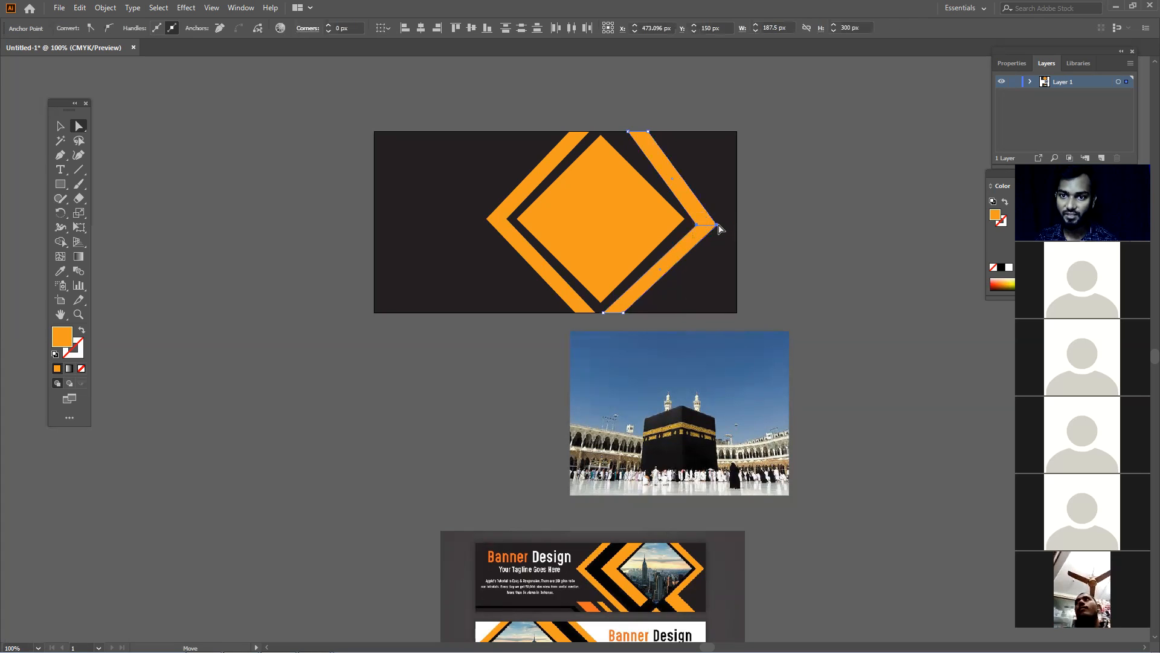
{"action": "left_click", "coordinate": [717, 225]}
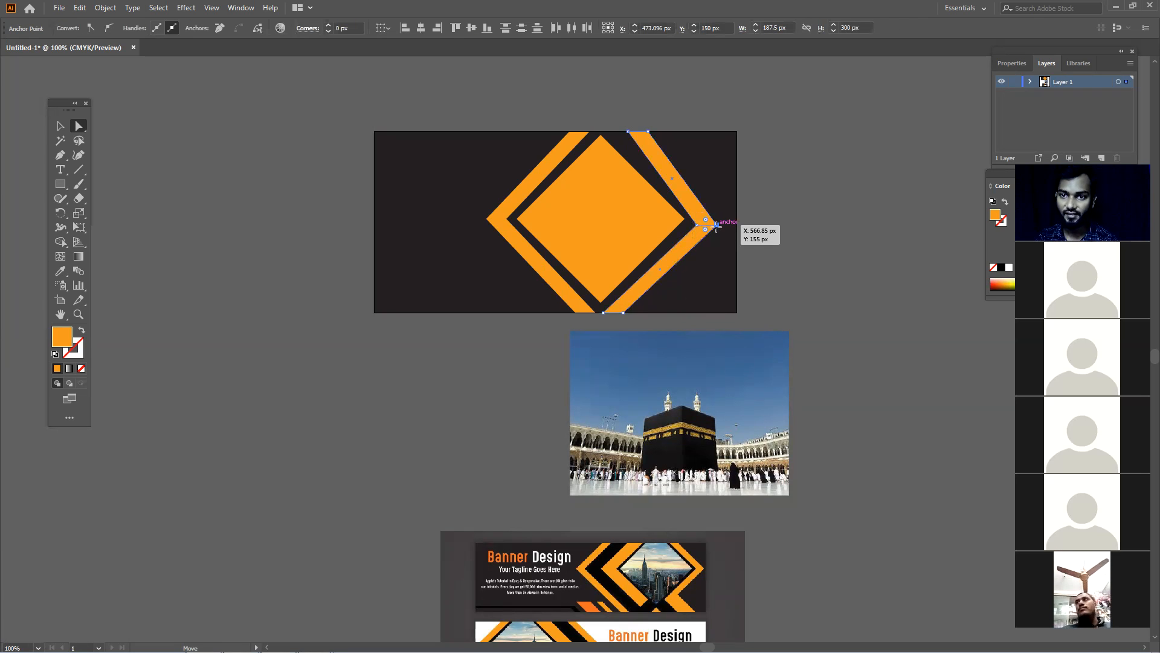
{"action": "mouse_move", "coordinate": [718, 225]}
{"action": "left_mouse_down"}
{"action": "mouse_move", "coordinate": [689, 209]}
{"action": "mouse_move", "coordinate": [713, 220]}
{"action": "left_mouse_up"}
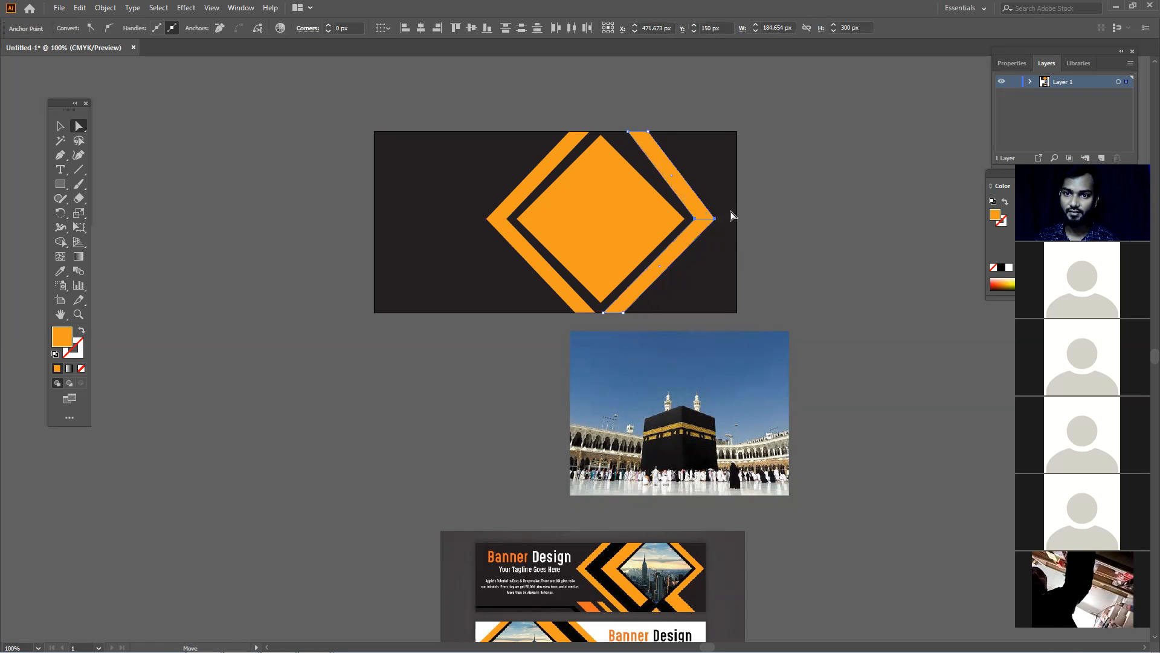
{"action": "left_click", "coordinate": [744, 194]}
Move the right chevron's upper end anchors inward so its upper arm runs parallel to the diamond's edge.
{"action": "scroll", "coordinate": [704, 194], "scroll_direction": "up", "scroll_amount": 1}
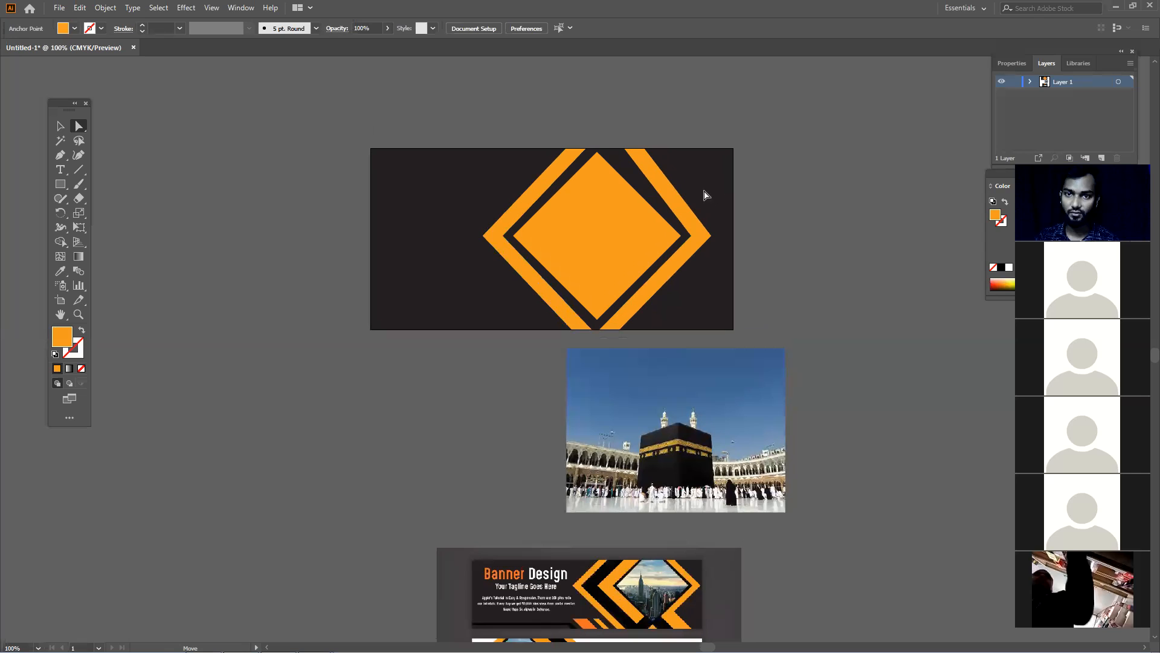
{"action": "left_click", "coordinate": [642, 149]}
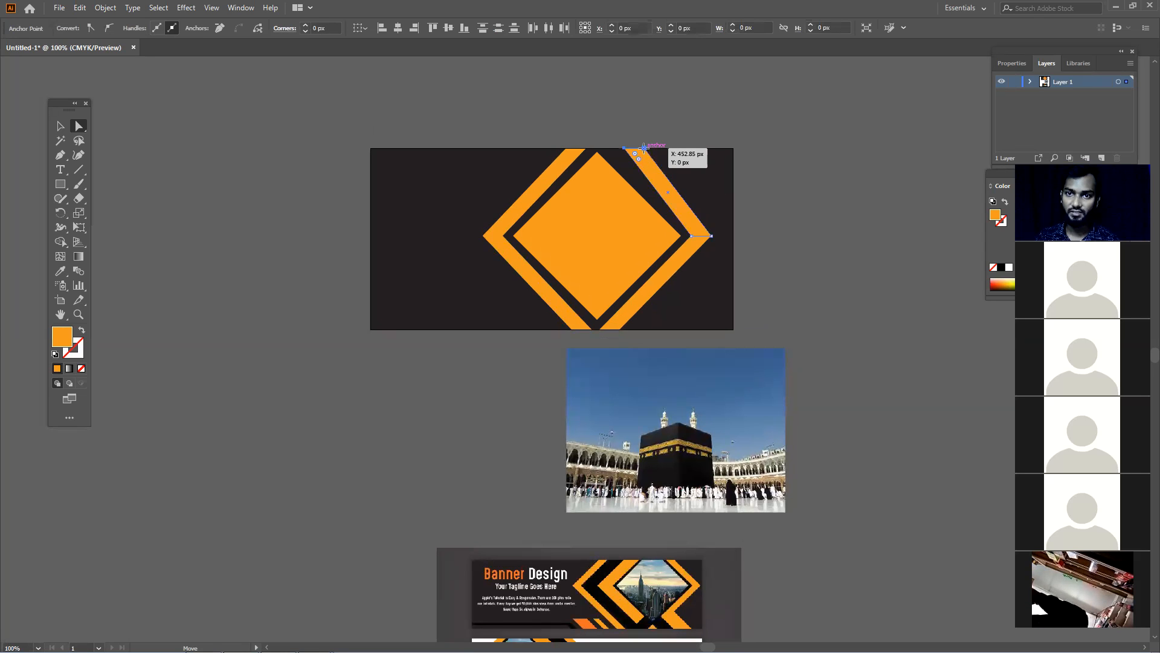
{"action": "mouse_move", "coordinate": [643, 148]}
{"action": "left_mouse_down"}
{"action": "mouse_move", "coordinate": [586, 153]}
{"action": "mouse_move", "coordinate": [632, 155]}
{"action": "left_mouse_up"}
{"action": "left_click", "coordinate": [677, 140]}
{"action": "left_click", "coordinate": [645, 145]}
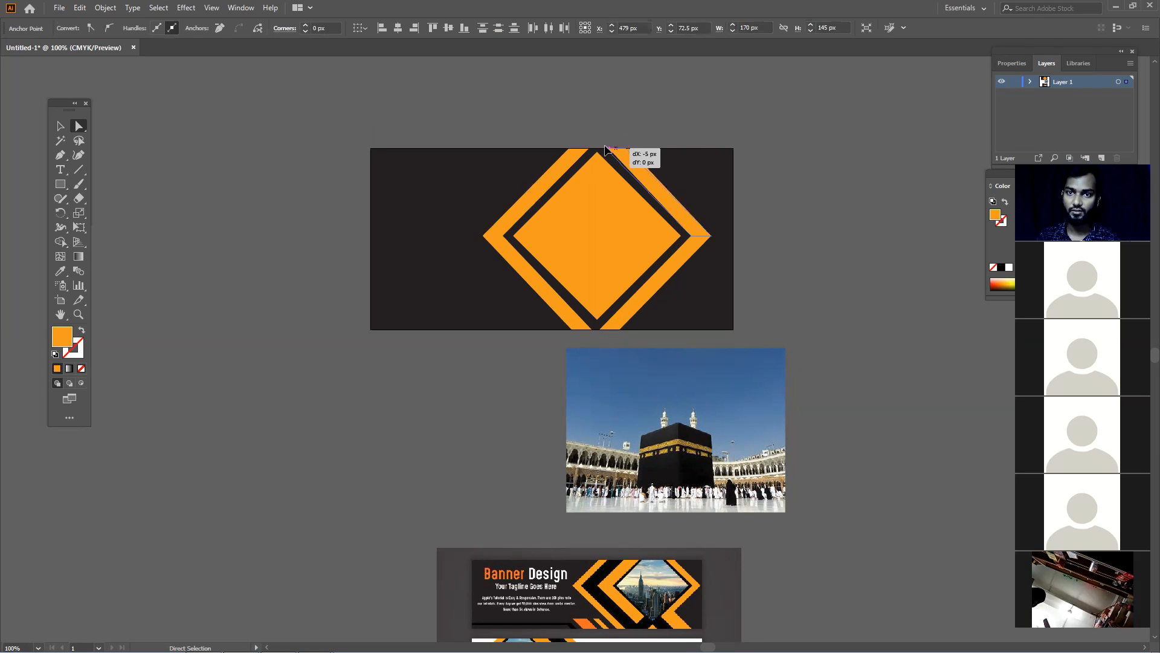
{"action": "left_click", "coordinate": [754, 222]}
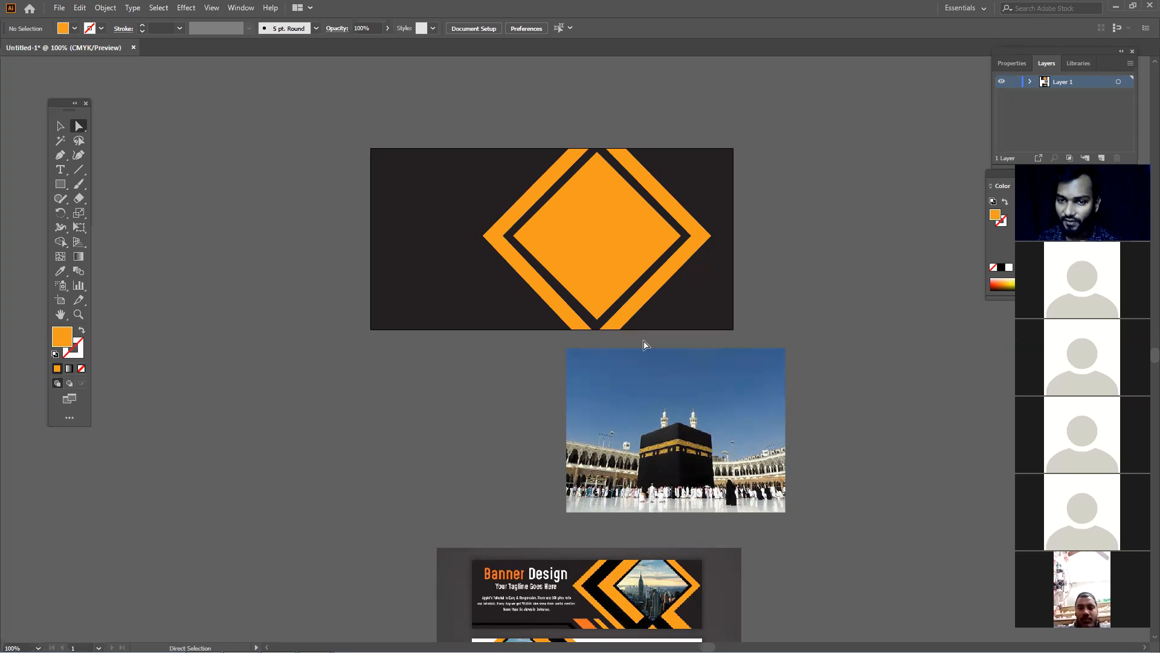
Fine-tune the lower ends of both chevrons so they meet evenly beneath the diamond.
{"action": "left_click_drag", "start_coordinate": [596, 325], "coordinate": [621, 340]}
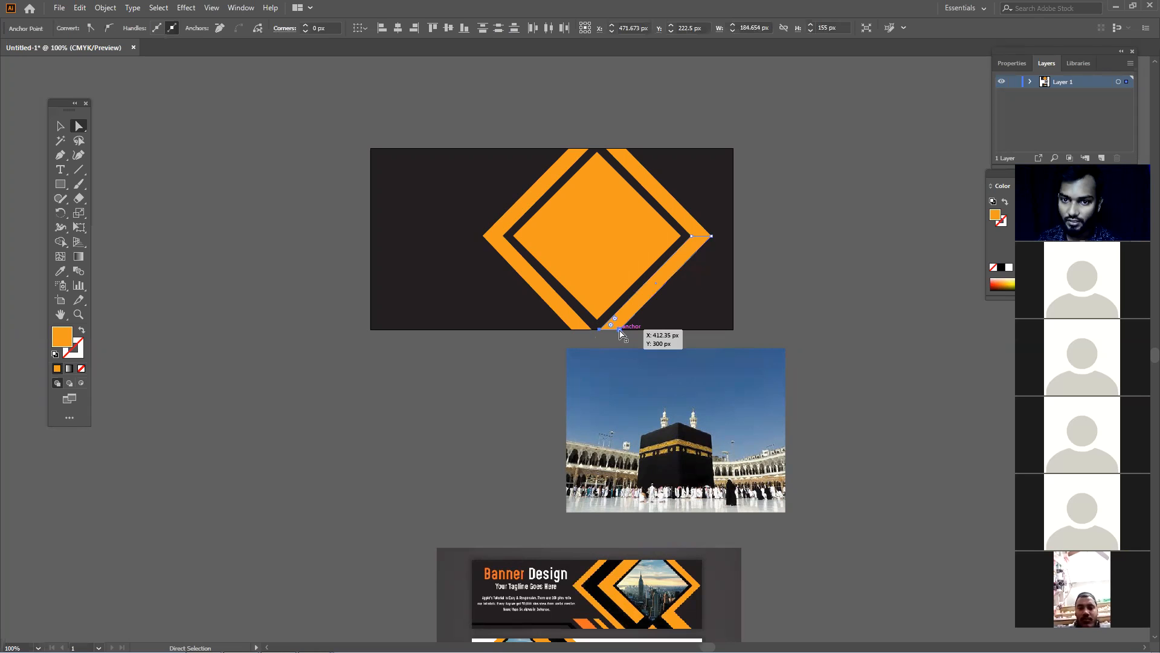
{"action": "left_click", "coordinate": [565, 346]}
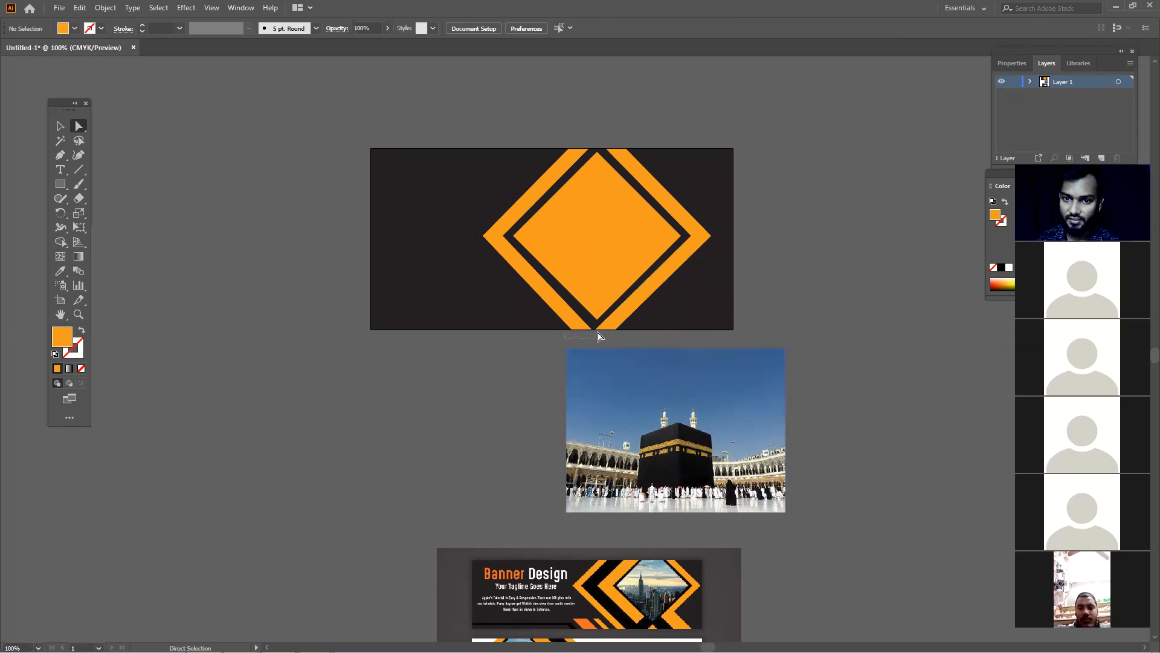
{"action": "left_click", "coordinate": [581, 329]}
{"action": "left_click_drag", "start_coordinate": [571, 330], "coordinate": [575, 329]}
{"action": "left_click", "coordinate": [635, 343]}
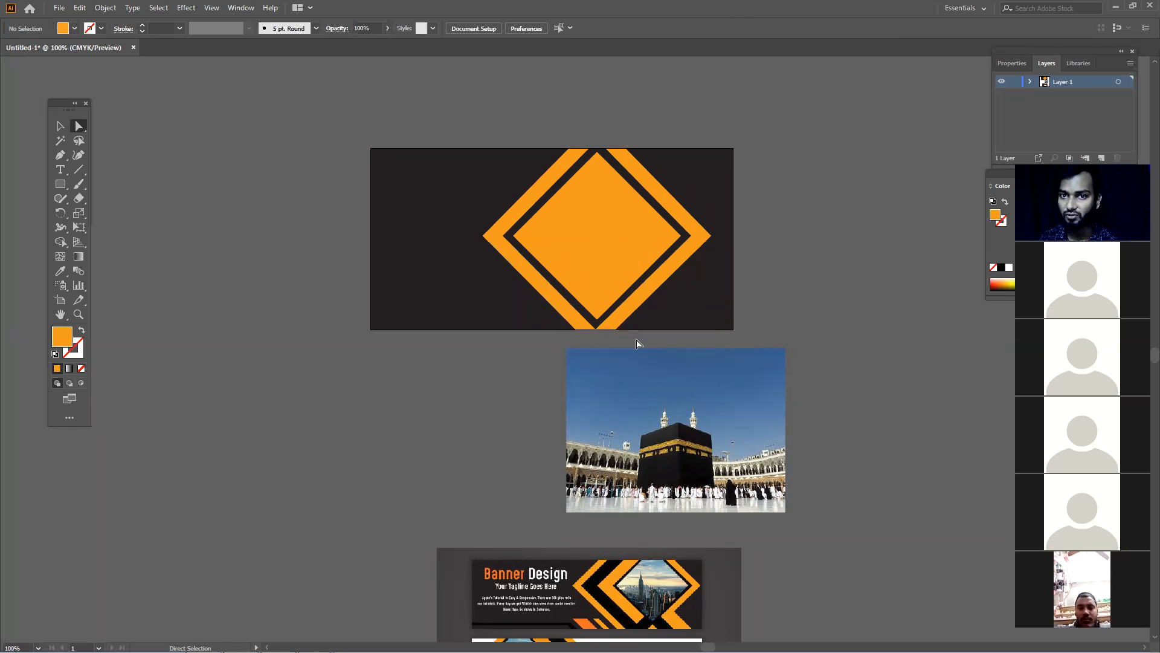
Move the Kaaba photo onto the banner behind the orange diamond and enlarge it to about 381 × 286 px.
{"action": "scroll", "coordinate": [639, 340], "scroll_direction": "up", "scroll_amount": 1}
{"action": "left_click_drag", "start_coordinate": [659, 514], "coordinate": [516, 332]}
{"action": "left_click", "coordinate": [60, 126]}
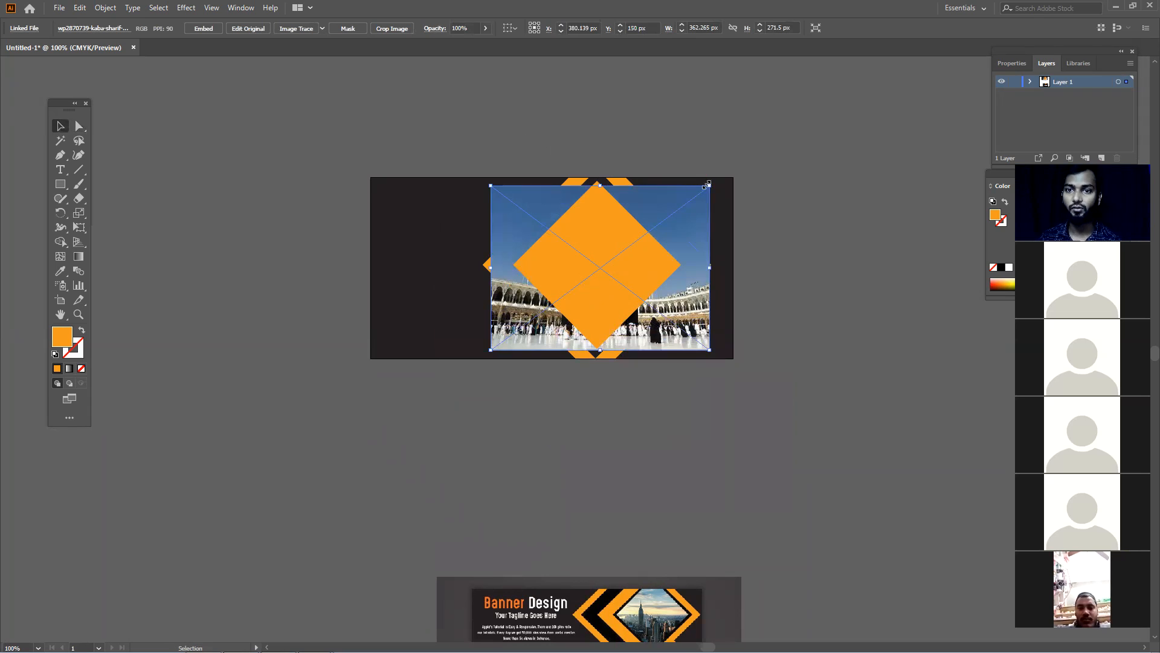
{"action": "left_click_drag", "start_coordinate": [707, 183], "coordinate": [729, 177]}
{"action": "left_click_drag", "start_coordinate": [699, 231], "coordinate": [689, 230]}
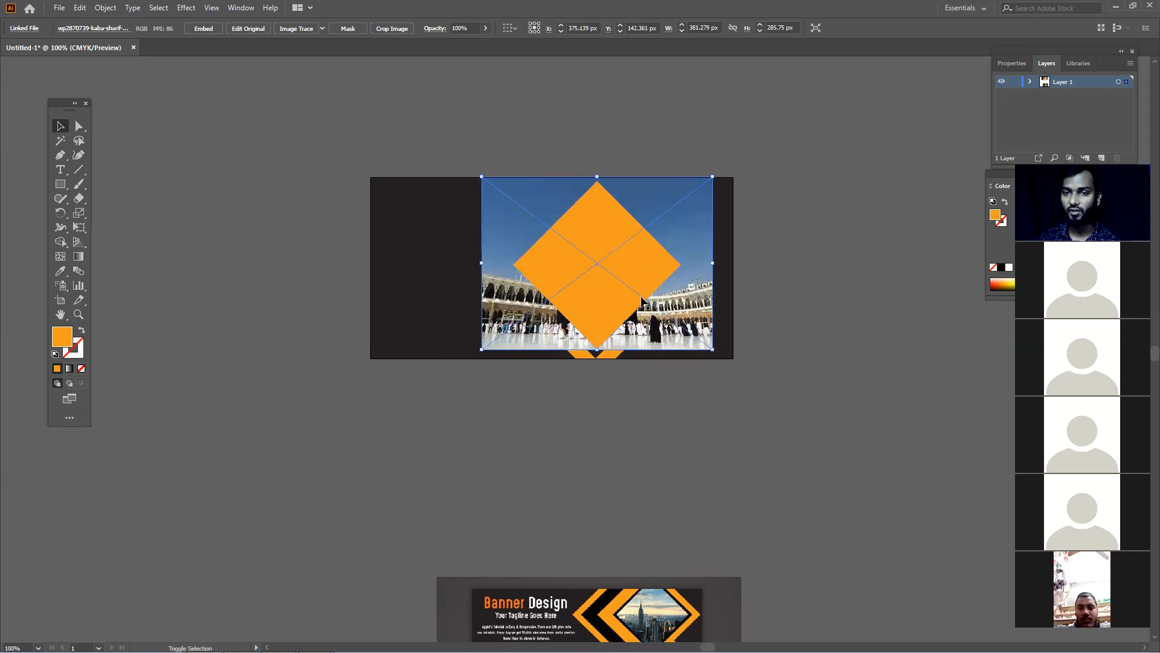
Select the orange diamond together with the Kaaba photo and move both below the banner.
{"action": "left_click", "coordinate": [678, 378]}
{"action": "left_click", "coordinate": [624, 289]}
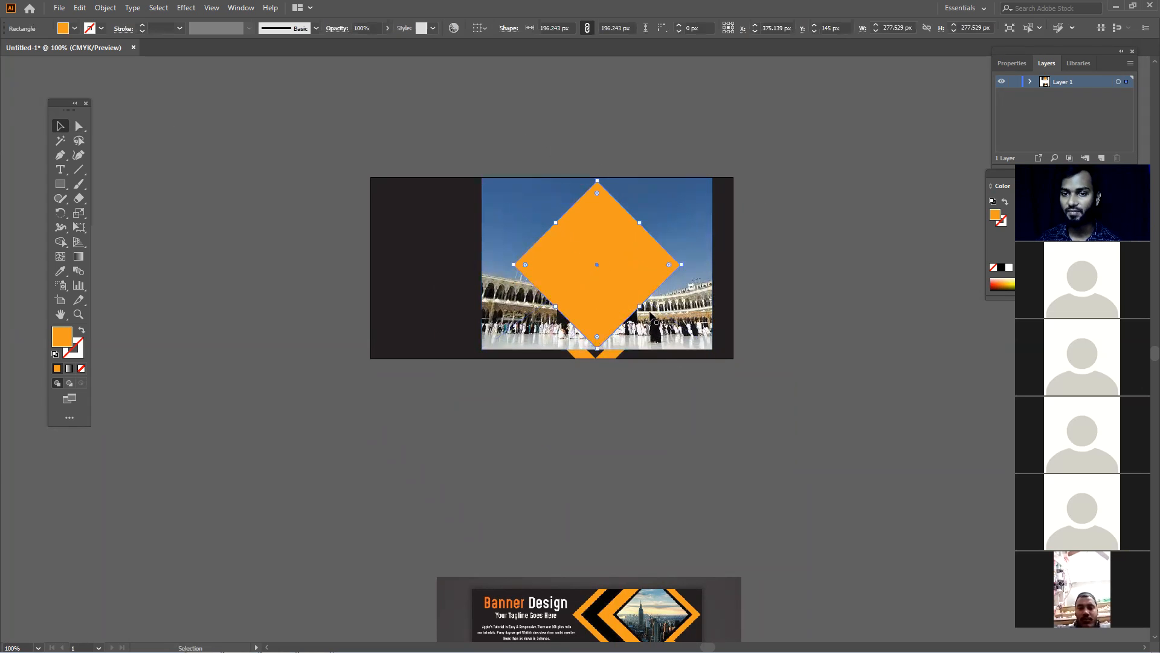
{"action": "left_click", "coordinate": [668, 327], "text": "shift"}
{"action": "left_click_drag", "start_coordinate": [629, 253], "coordinate": [629, 497]}
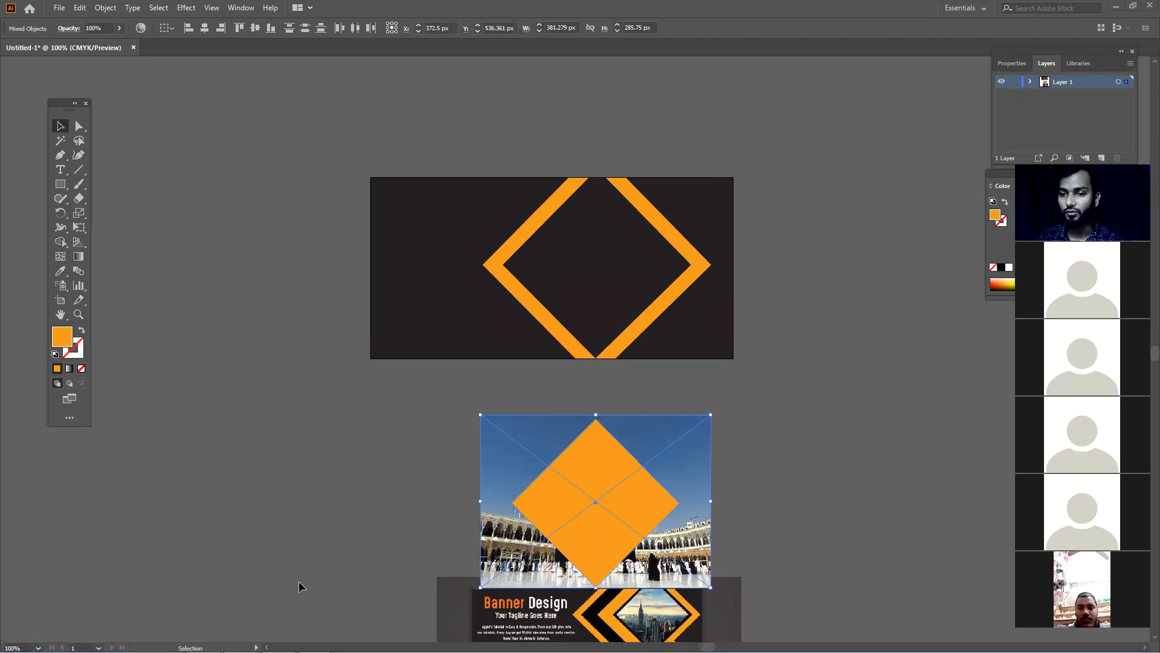
{"action": "left_click", "coordinate": [759, 506]}
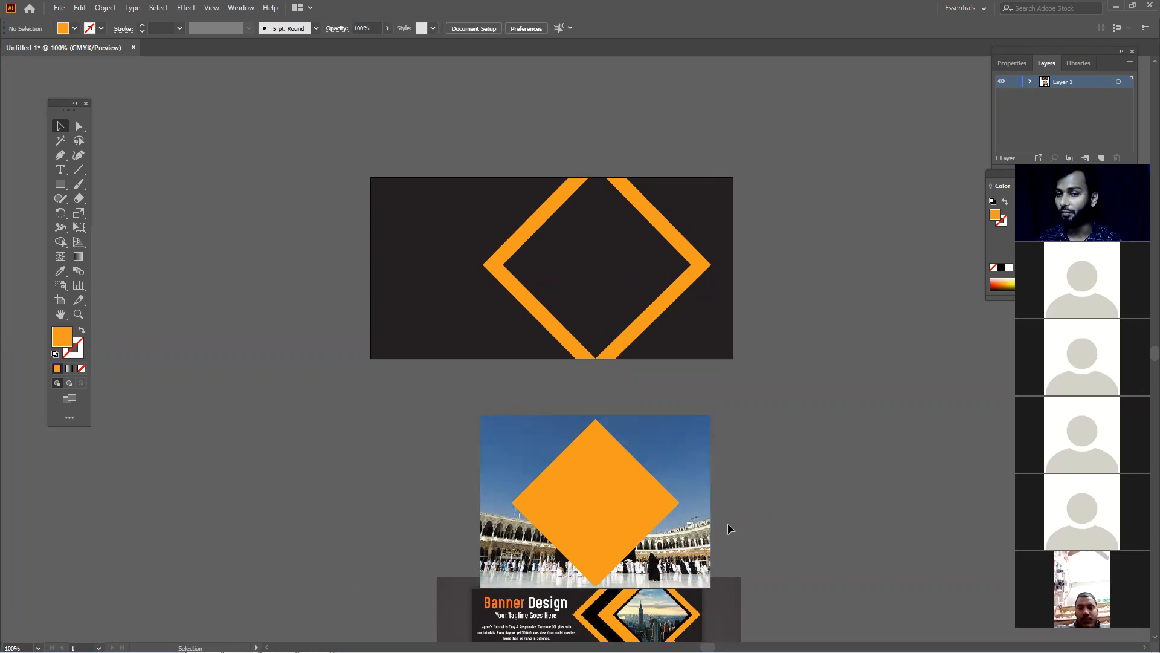
Try clipping the Kaaba photo to the diamond with a clipping mask, and undo the mask.
{"action": "left_click_drag", "start_coordinate": [607, 469], "coordinate": [606, 469]}
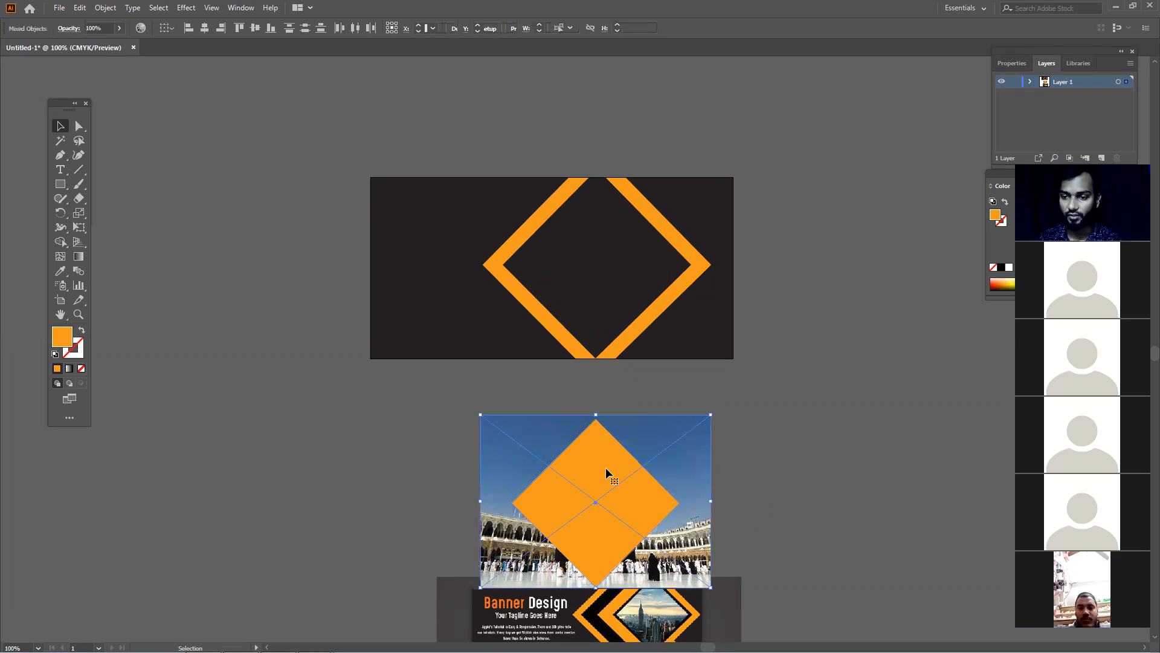
{"action": "right_click", "coordinate": [606, 471]}
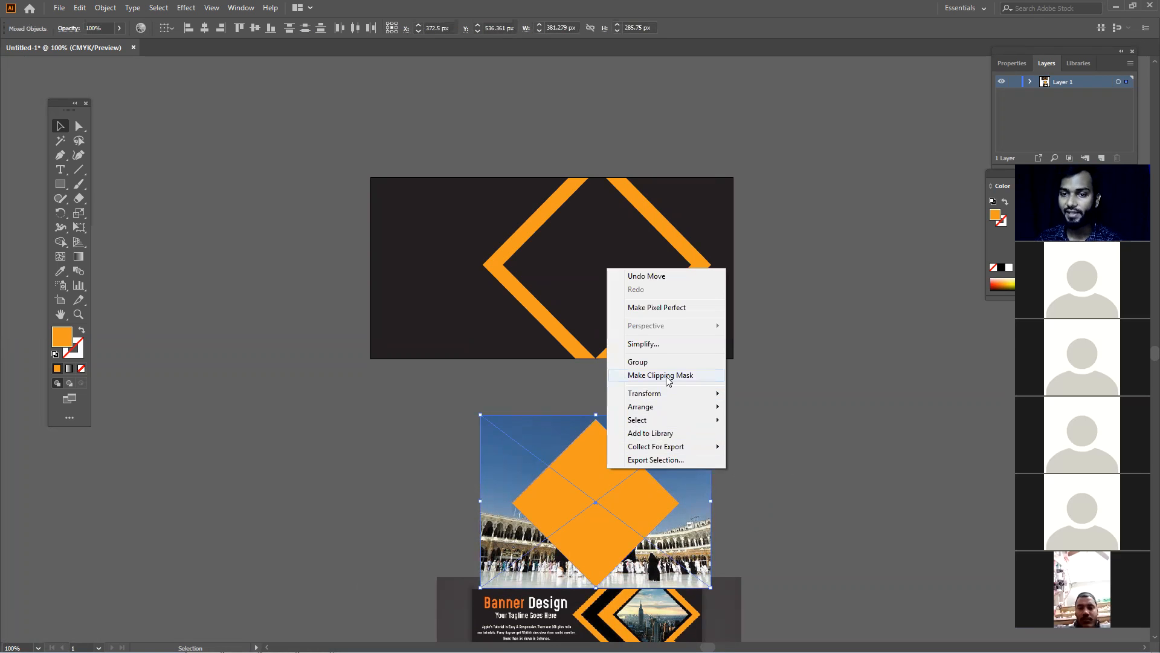
{"action": "left_click", "coordinate": [668, 377]}
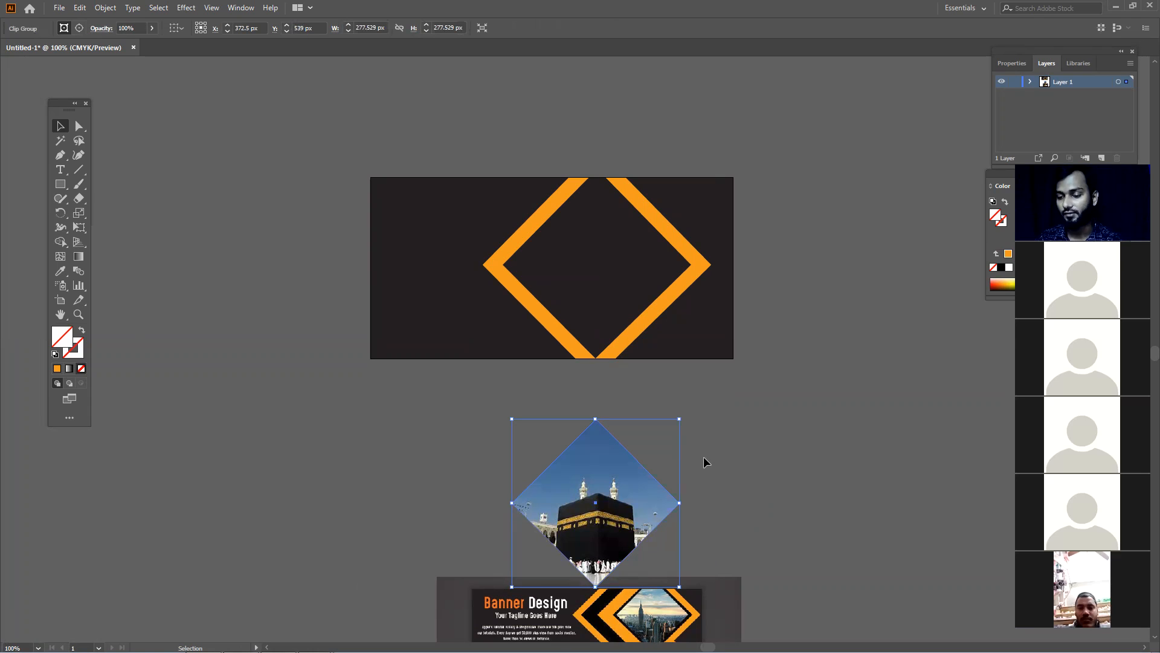
{"action": "key", "text": "ctrl+z"}
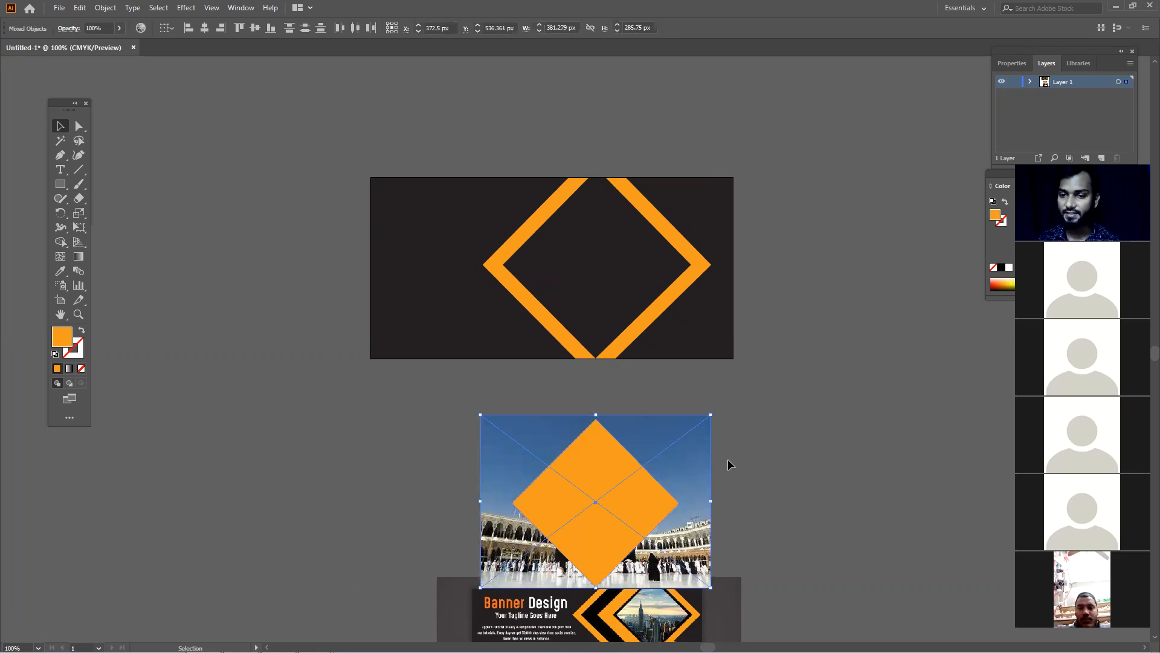
{"action": "left_click", "coordinate": [727, 459]}
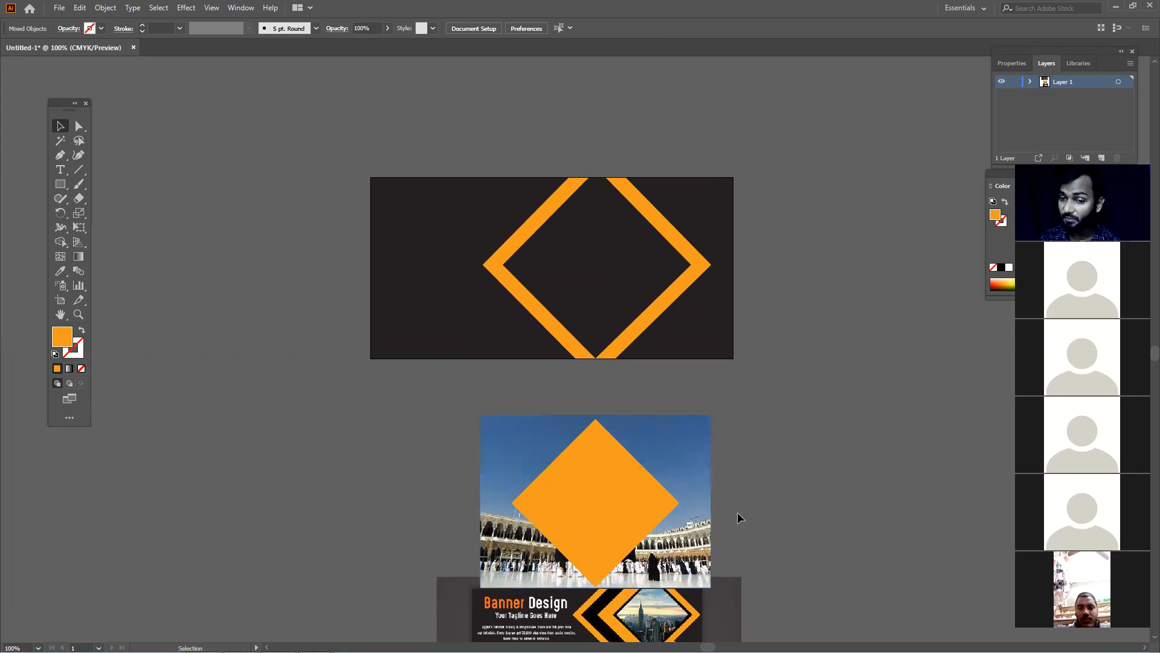
Clip the Kaaba photo to the orange diamond with a clipping mask and move it between the chevrons on the banner.
{"action": "mouse_move", "coordinate": [634, 502]}
{"action": "left_mouse_down"}
{"action": "mouse_move", "coordinate": [560, 458]}
{"action": "mouse_move", "coordinate": [634, 502]}
{"action": "left_mouse_up"}
{"action": "left_click", "coordinate": [734, 513]}
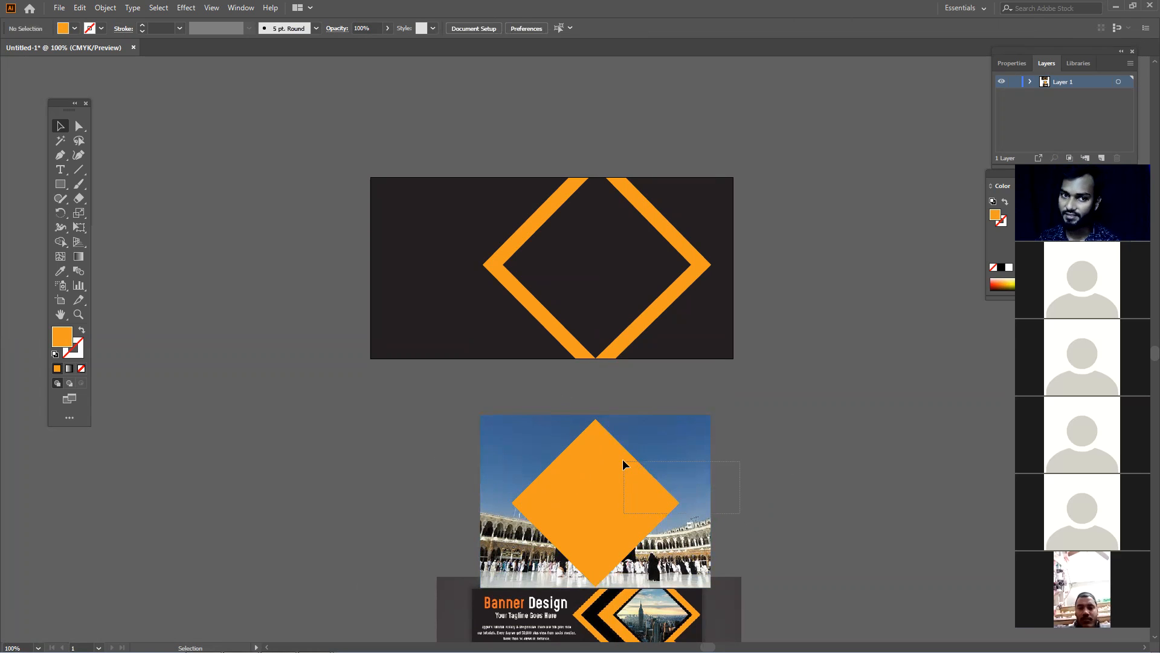
{"action": "left_click_drag", "start_coordinate": [624, 464], "coordinate": [625, 466]}
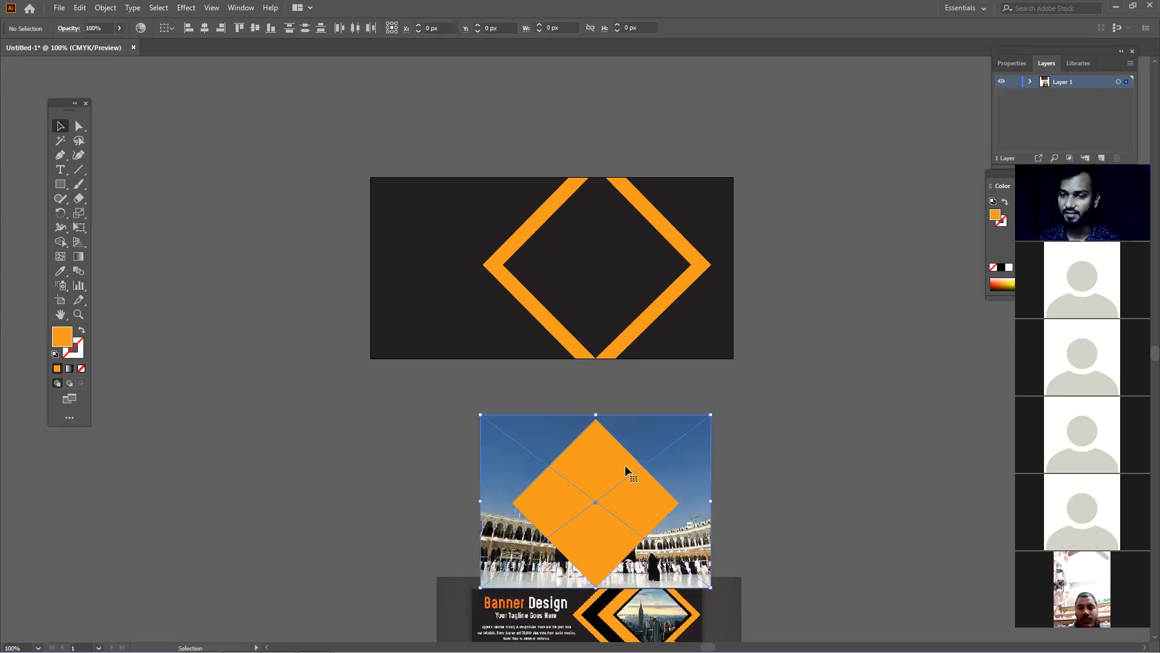
{"action": "right_click", "coordinate": [625, 465]}
{"action": "left_click", "coordinate": [642, 370]}
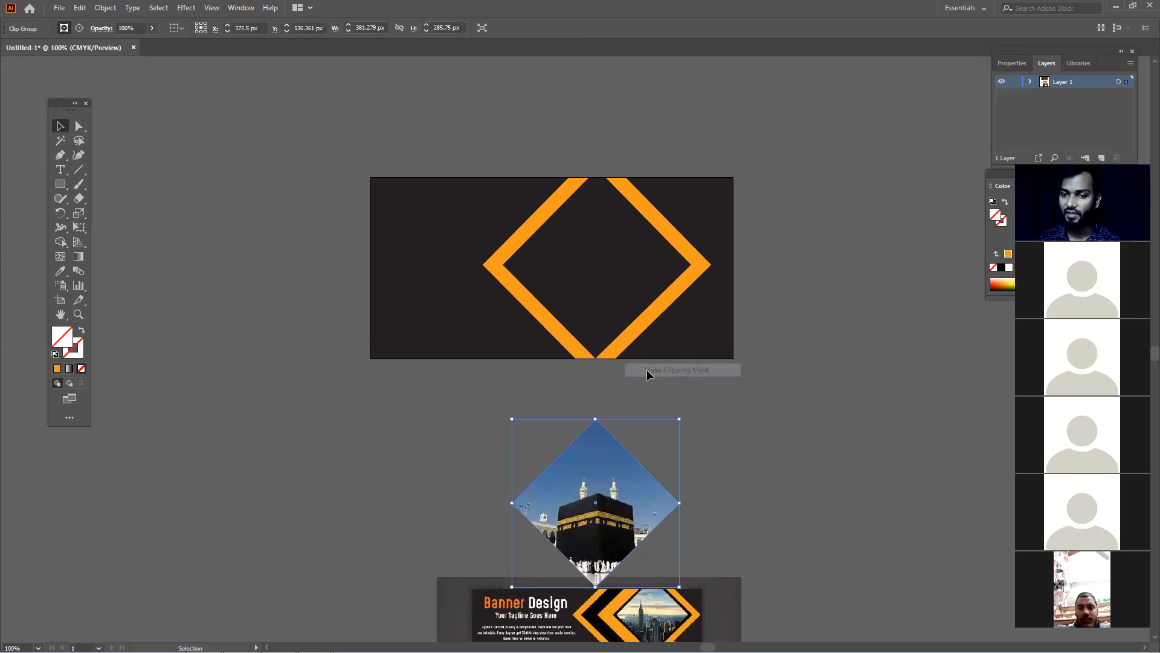
{"action": "left_click_drag", "start_coordinate": [617, 458], "coordinate": [613, 254]}
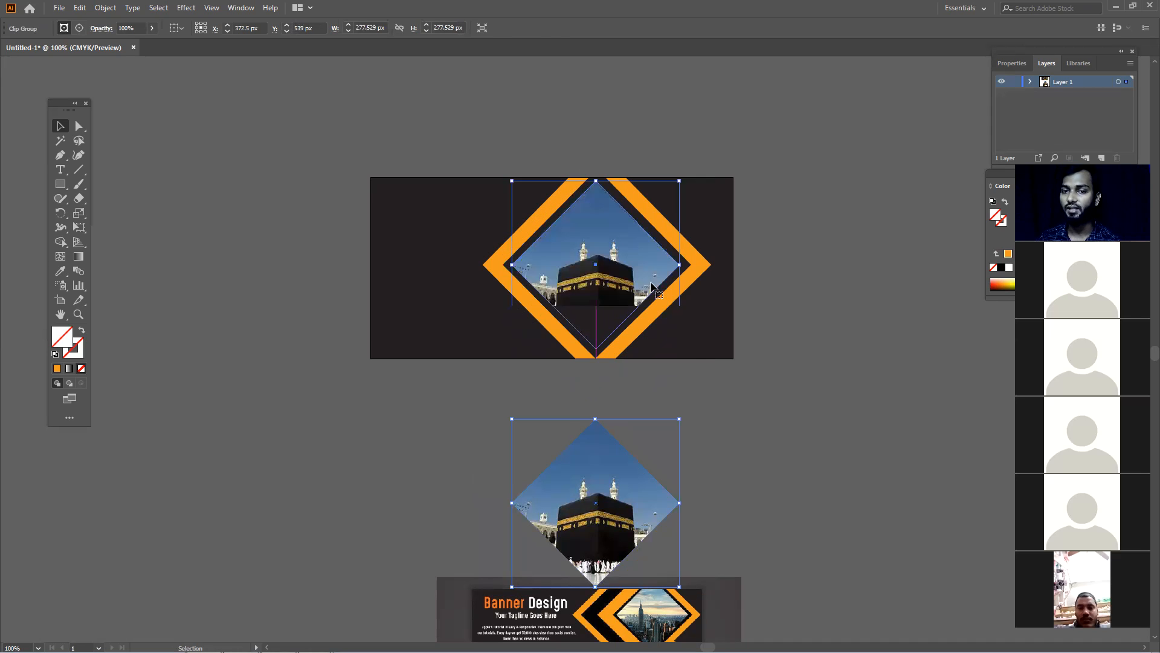
{"action": "left_click", "coordinate": [730, 431]}
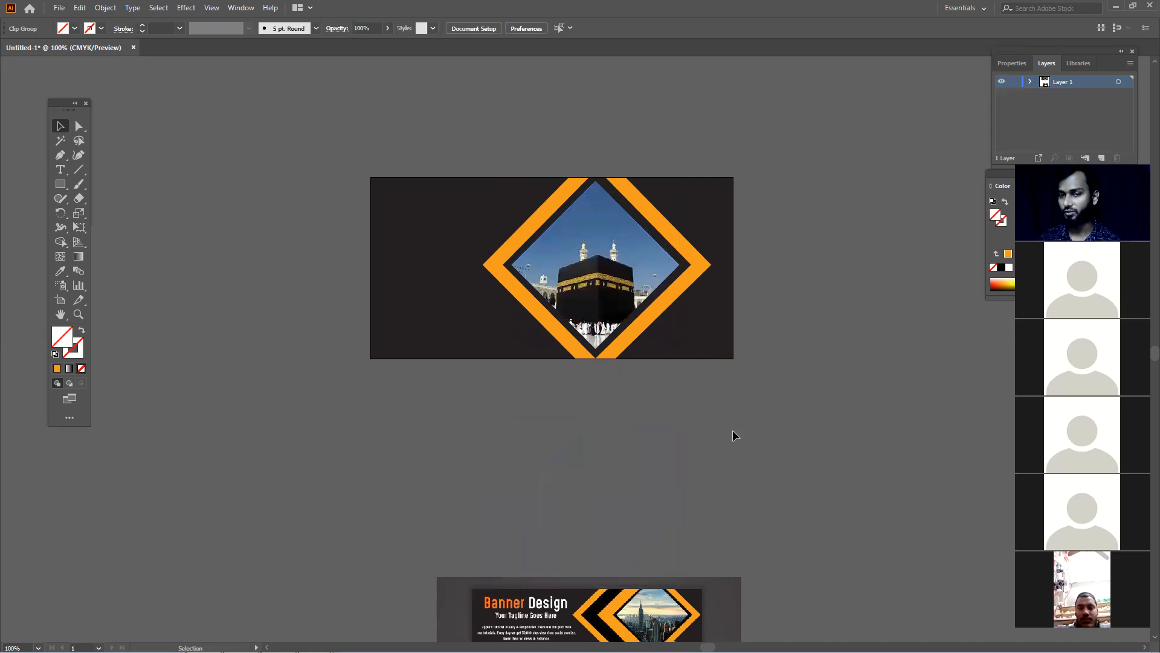
Copy the diamond-clipped Kaaba photo to the empty area beside the banner and release the copy's clipping mask.
{"action": "scroll", "coordinate": [755, 459], "scroll_direction": "down", "scroll_amount": 1}
{"action": "left_click_drag", "start_coordinate": [771, 461], "coordinate": [729, 449]}
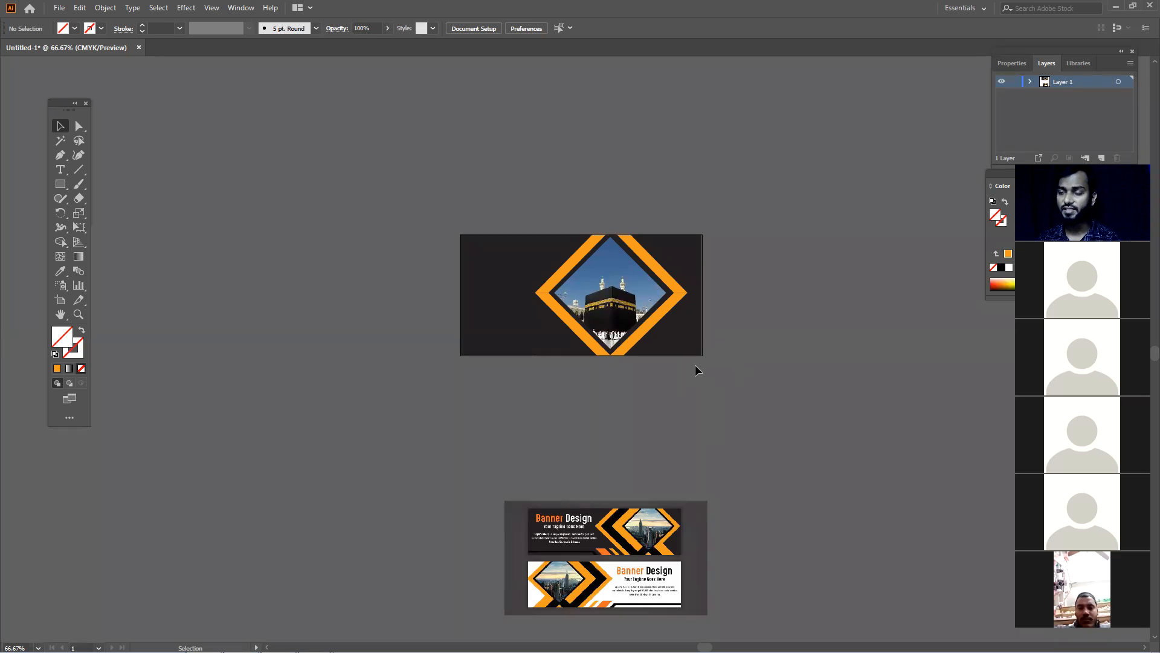
{"action": "right_click", "coordinate": [607, 288]}
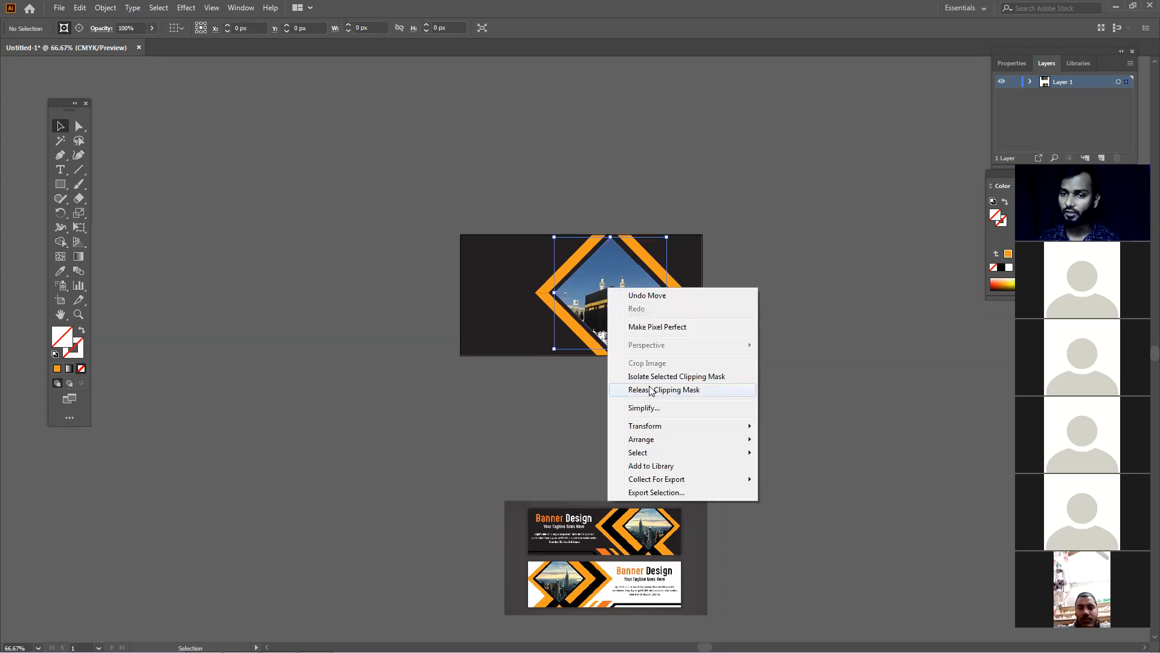
{"action": "left_click", "coordinate": [771, 225]}
{"action": "left_click_drag", "start_coordinate": [632, 300], "coordinate": [573, 347]}
{"action": "right_click", "coordinate": [614, 283]}
{"action": "left_click", "coordinate": [683, 387]}
Draw a circle about 240 px in diameter below the unclipped photo copy and fill it with orange.
{"action": "left_click_drag", "start_coordinate": [54, 185], "coordinate": [100, 217]}
{"action": "left_click_drag", "start_coordinate": [468, 414], "coordinate": [565, 511]}
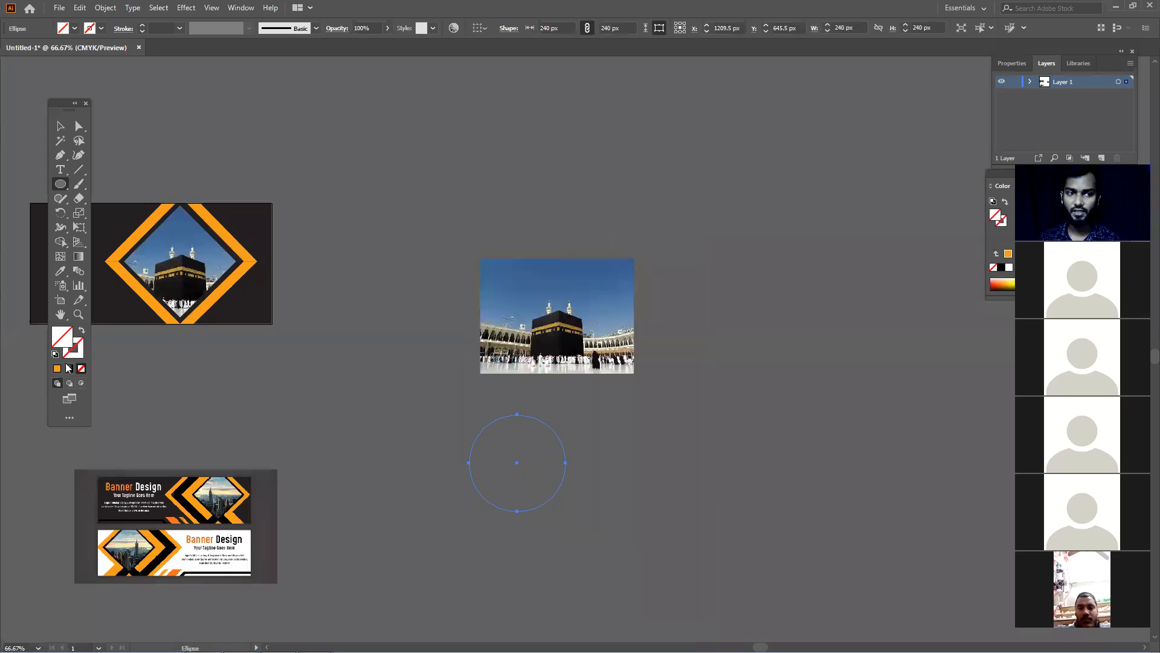
{"action": "left_click", "coordinate": [57, 368]}
{"action": "left_click", "coordinate": [61, 126]}
Move the orange circle onto the unclipped photo copy so it covers the Kaaba.
{"action": "left_click", "coordinate": [433, 303]}
{"action": "left_click_drag", "start_coordinate": [481, 432], "coordinate": [525, 293]}
{"action": "left_click", "coordinate": [516, 433]}
{"action": "mouse_move", "coordinate": [564, 335]}
{"action": "left_mouse_down"}
{"action": "mouse_move", "coordinate": [589, 306]}
{"action": "mouse_move", "coordinate": [568, 353]}
{"action": "mouse_move", "coordinate": [549, 344]}
{"action": "left_mouse_up"}
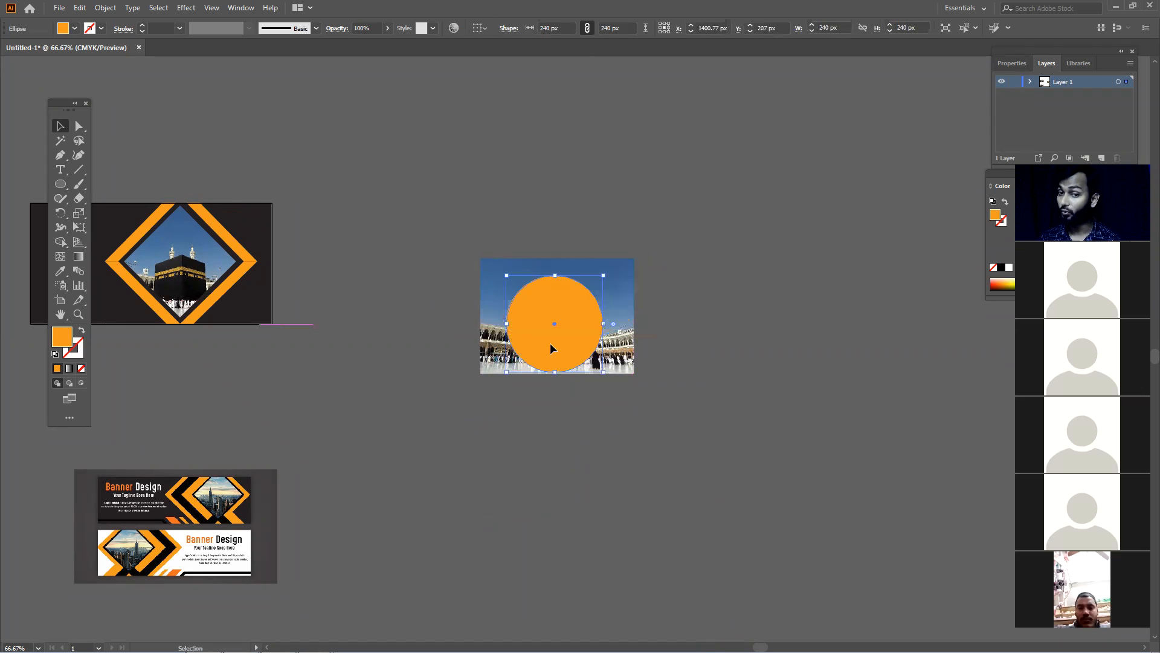
Select the orange circle together with the photo copy and clip the photo to the circle with a clipping mask.
{"action": "left_click", "coordinate": [620, 427]}
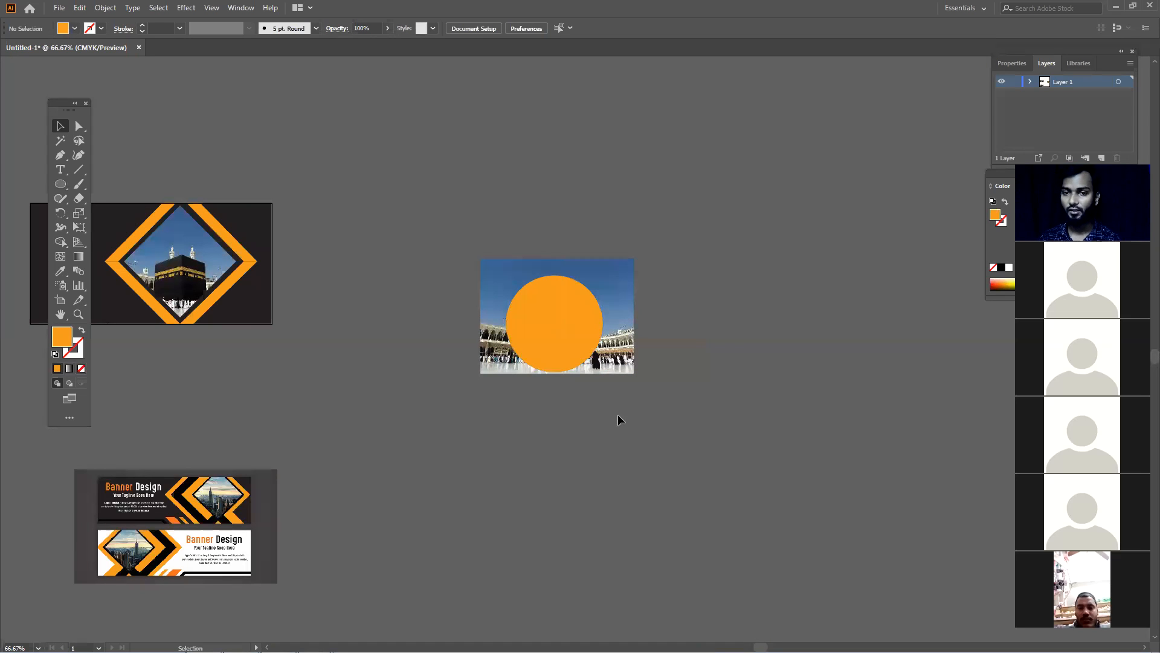
{"action": "left_click", "coordinate": [535, 305]}
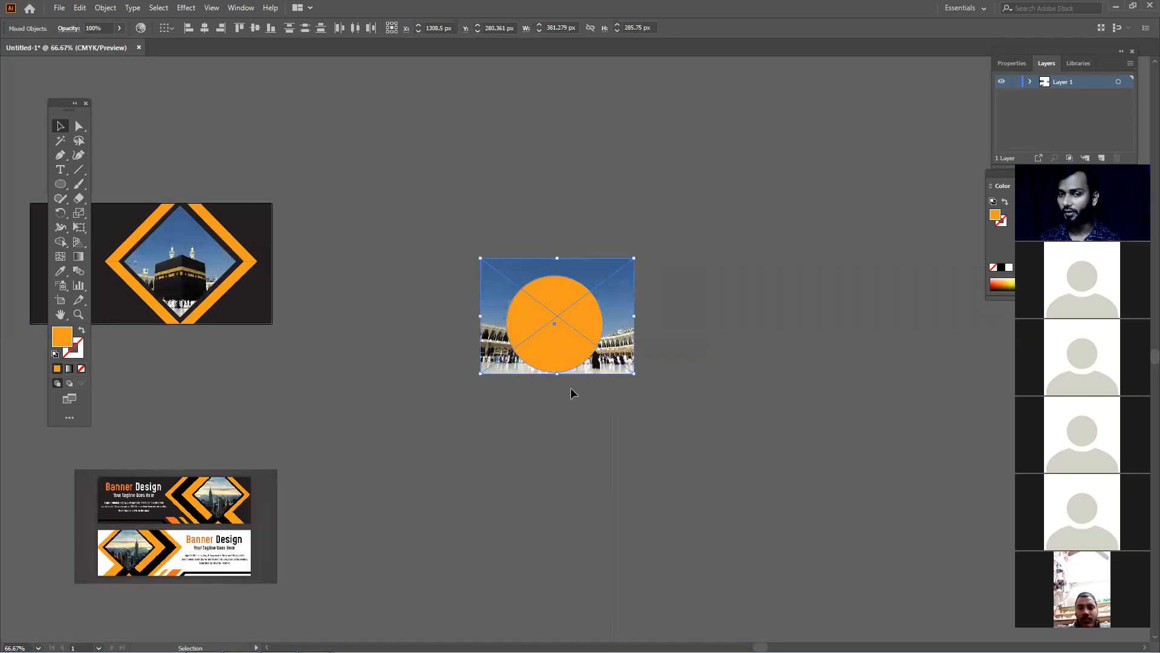
{"action": "left_click", "coordinate": [621, 406]}
{"action": "left_click_drag", "start_coordinate": [542, 309], "coordinate": [541, 316]}
{"action": "left_click", "coordinate": [535, 395]}
{"action": "left_click", "coordinate": [624, 353]}
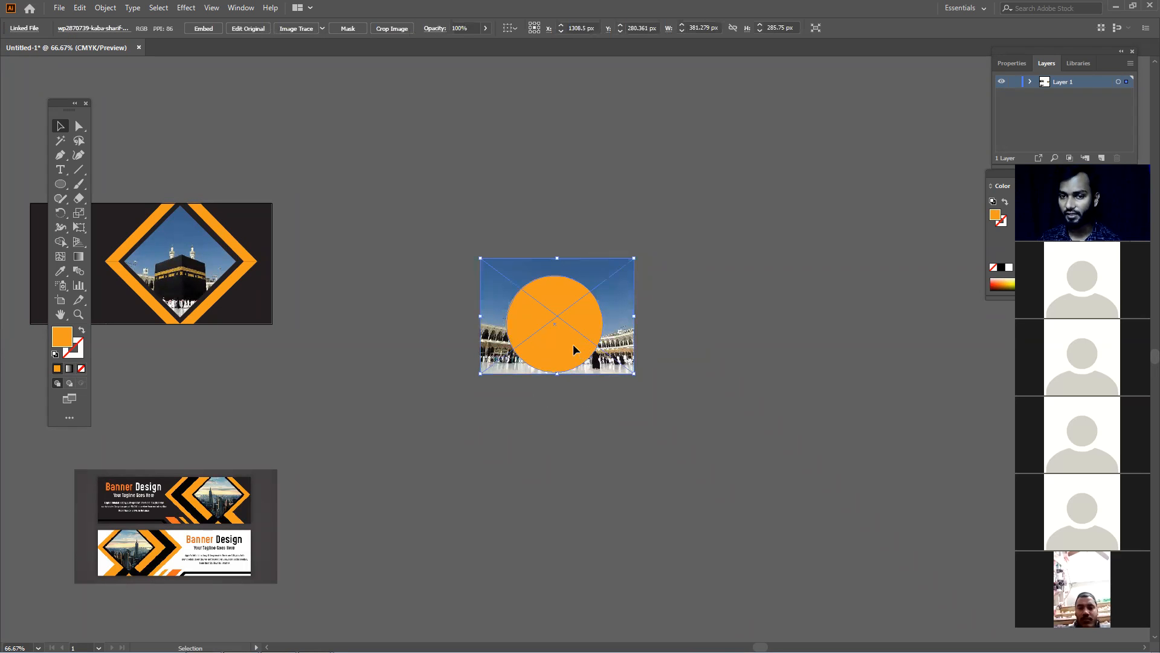
{"action": "left_click", "coordinate": [557, 359], "text": "shift"}
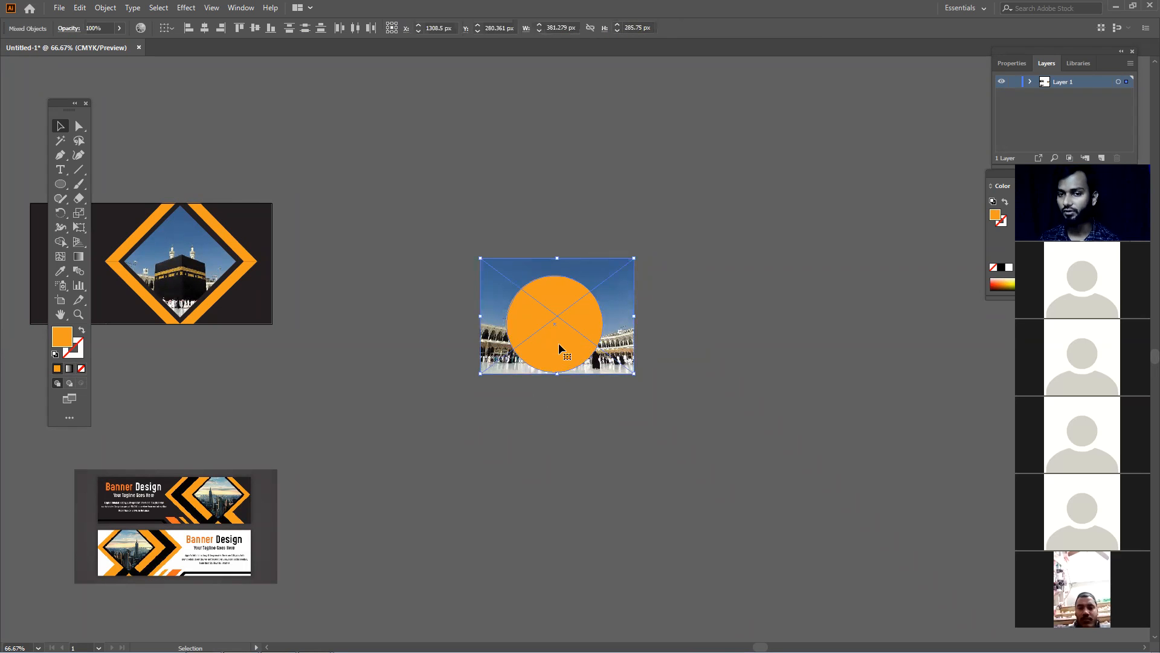
{"action": "right_click", "coordinate": [560, 348]}
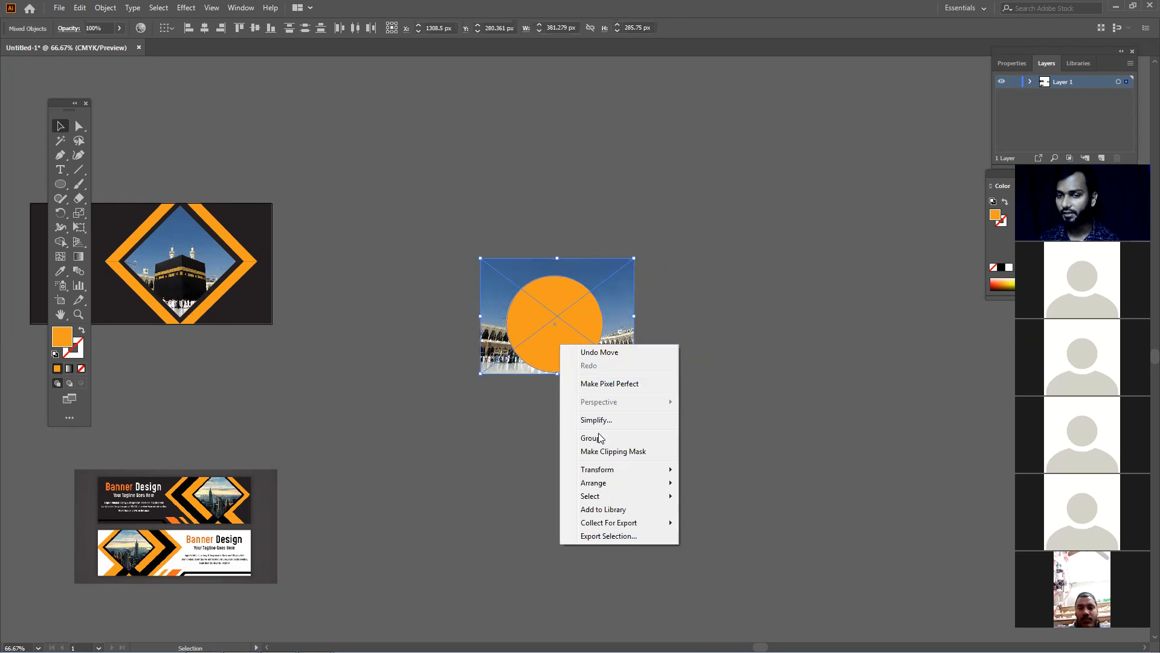
{"action": "left_click", "coordinate": [608, 453]}
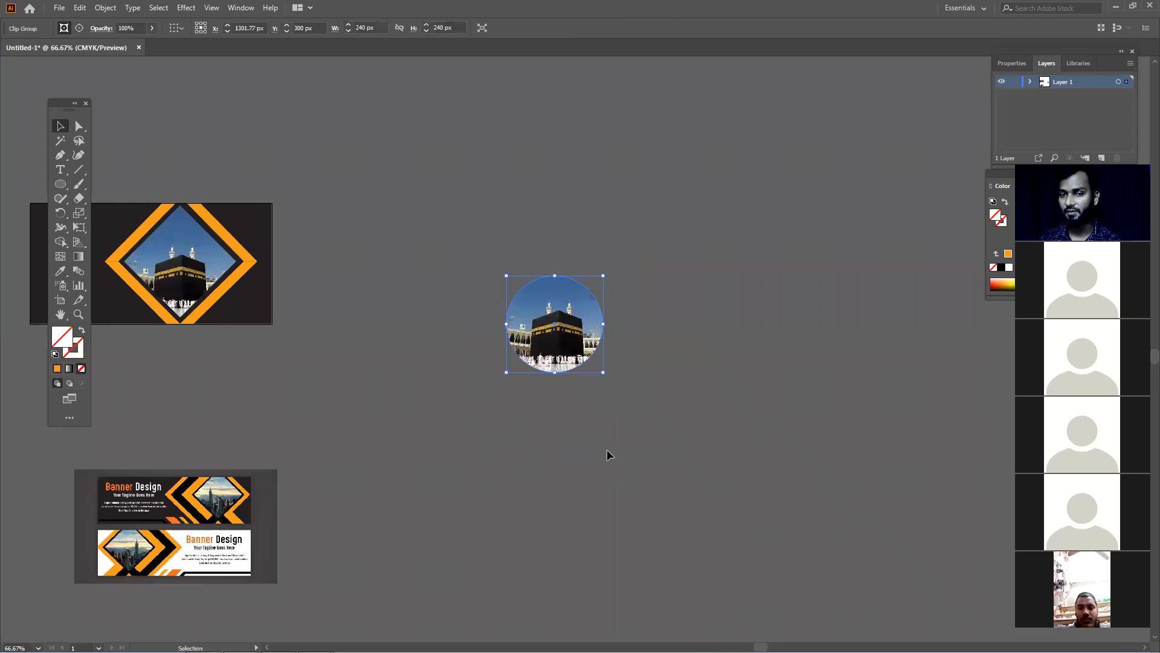
{"action": "left_click", "coordinate": [607, 450]}
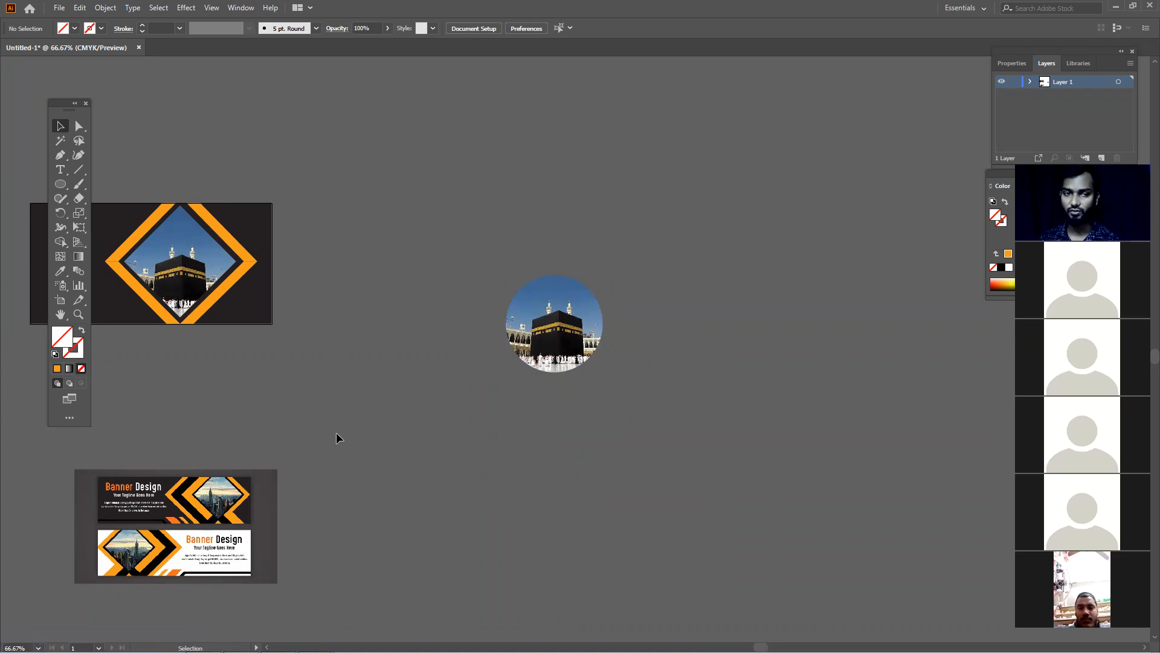
Examine the reference banners' photo framing, chevrons and text, and compare them with the banner in progress.
{"action": "left_click_drag", "start_coordinate": [274, 300], "coordinate": [815, 379]}
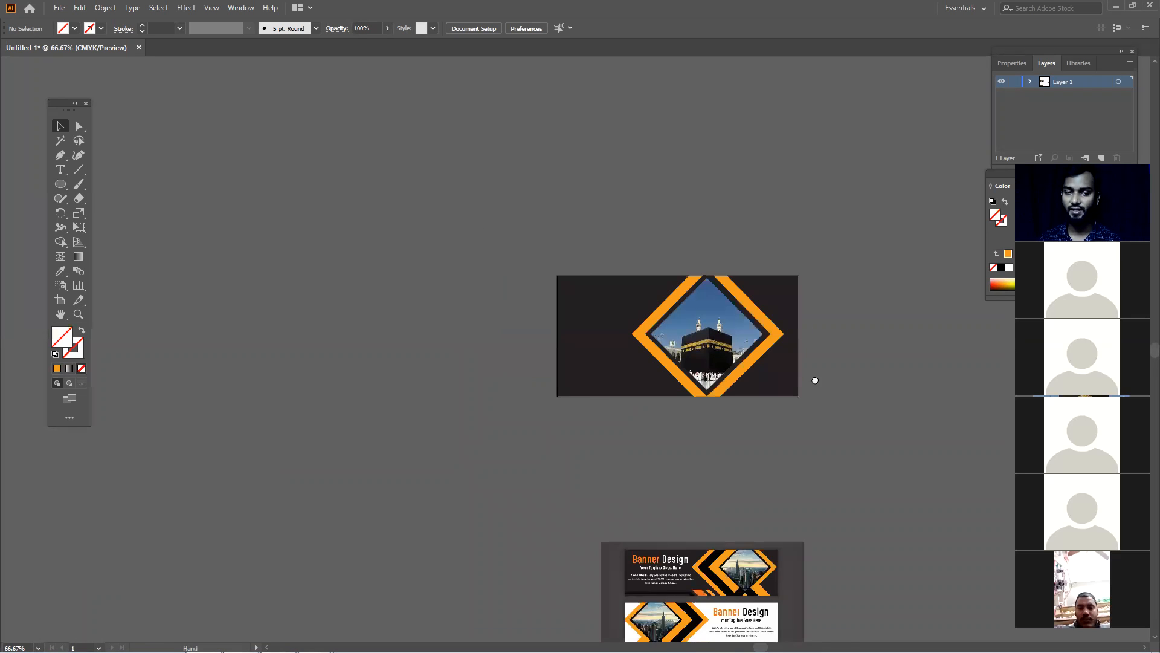
{"action": "left_click_drag", "start_coordinate": [758, 571], "coordinate": [670, 453]}
{"action": "scroll", "coordinate": [670, 453], "scroll_direction": "up", "scroll_amount": 3}
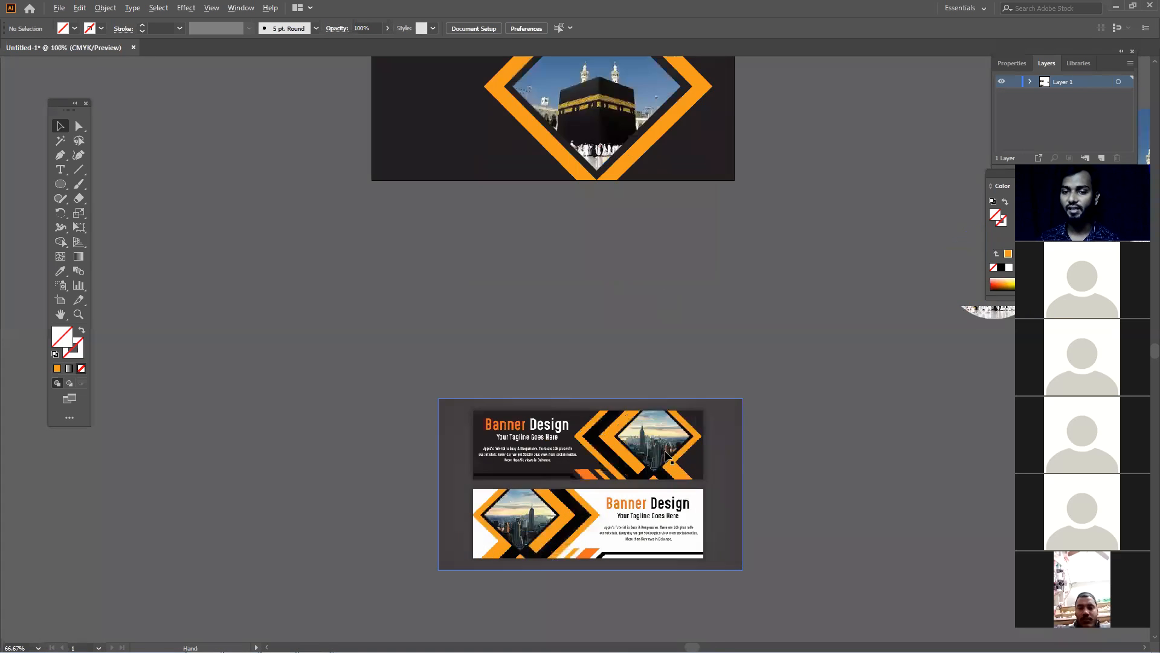
{"action": "left_click_drag", "start_coordinate": [690, 514], "coordinate": [687, 429]}
{"action": "scroll", "coordinate": [687, 429], "scroll_direction": "up", "scroll_amount": 2}
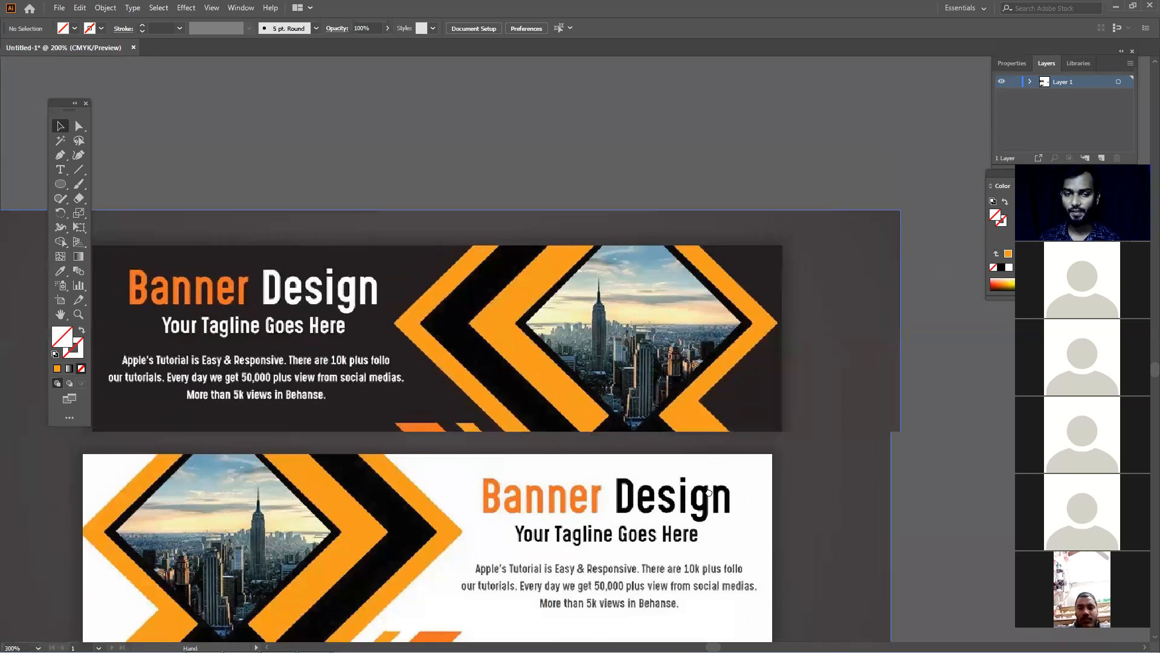
{"action": "scroll", "coordinate": [710, 495], "scroll_direction": "down", "scroll_amount": 1}
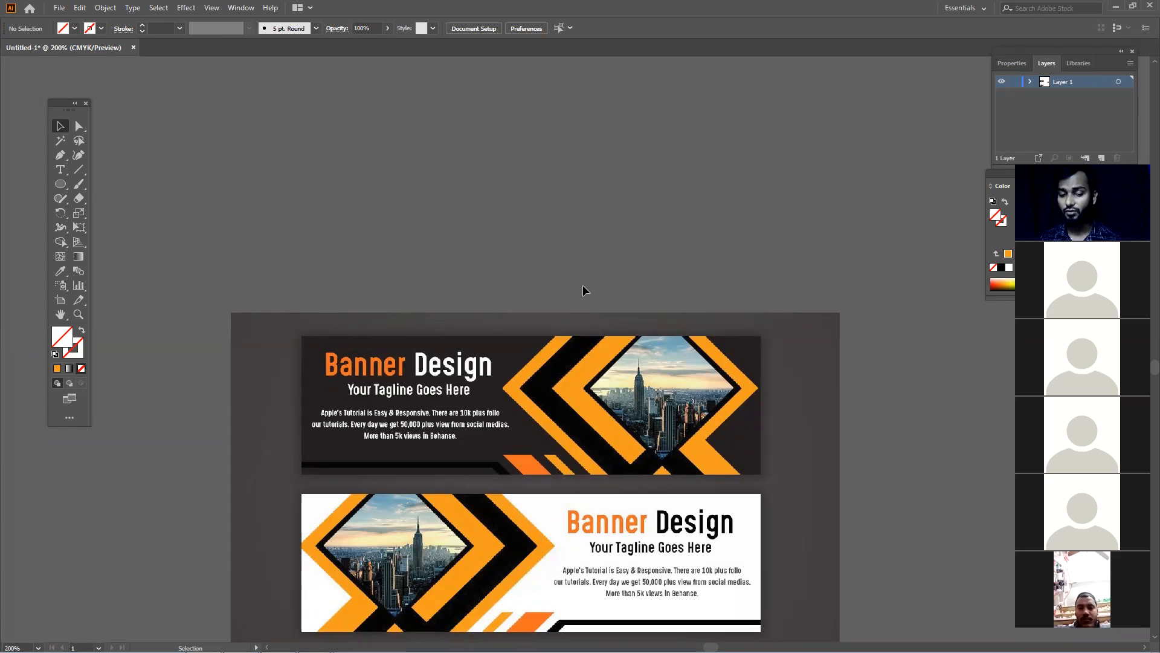
{"action": "scroll", "coordinate": [582, 285], "scroll_direction": "down", "scroll_amount": 2}
{"action": "left_click_drag", "start_coordinate": [629, 247], "coordinate": [584, 570]}
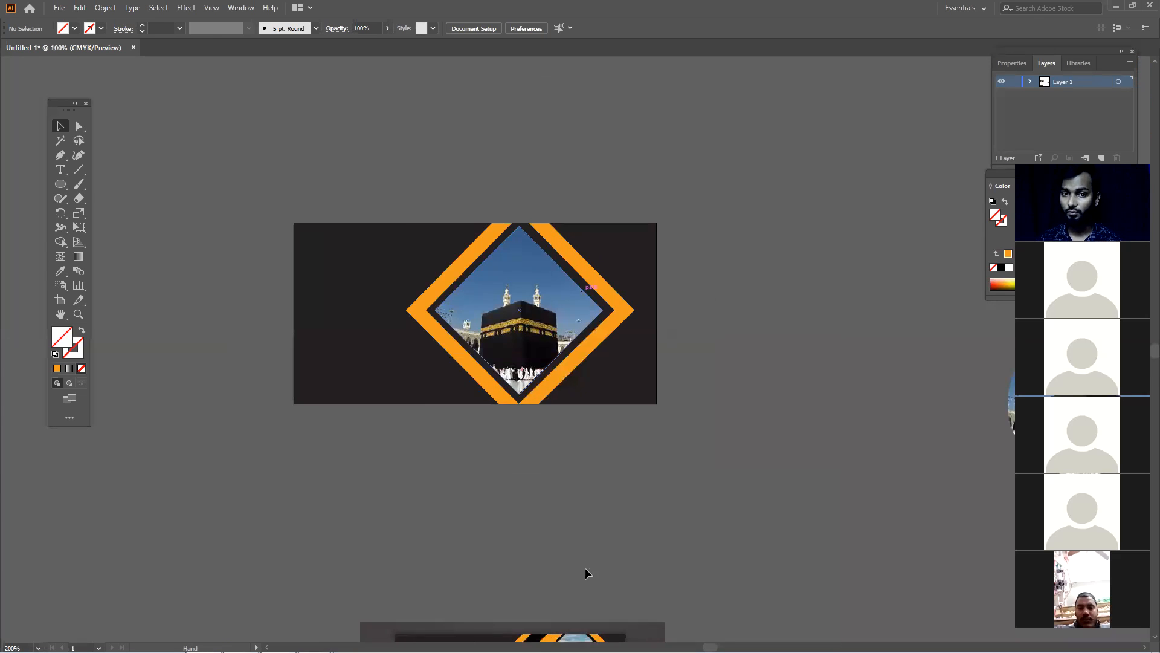
Reposition the Kaaba photo inside its diamond clipping mask on the banner so the Kaaba sits centred, and leave isolation mode.
{"action": "left_click", "coordinate": [494, 334]}
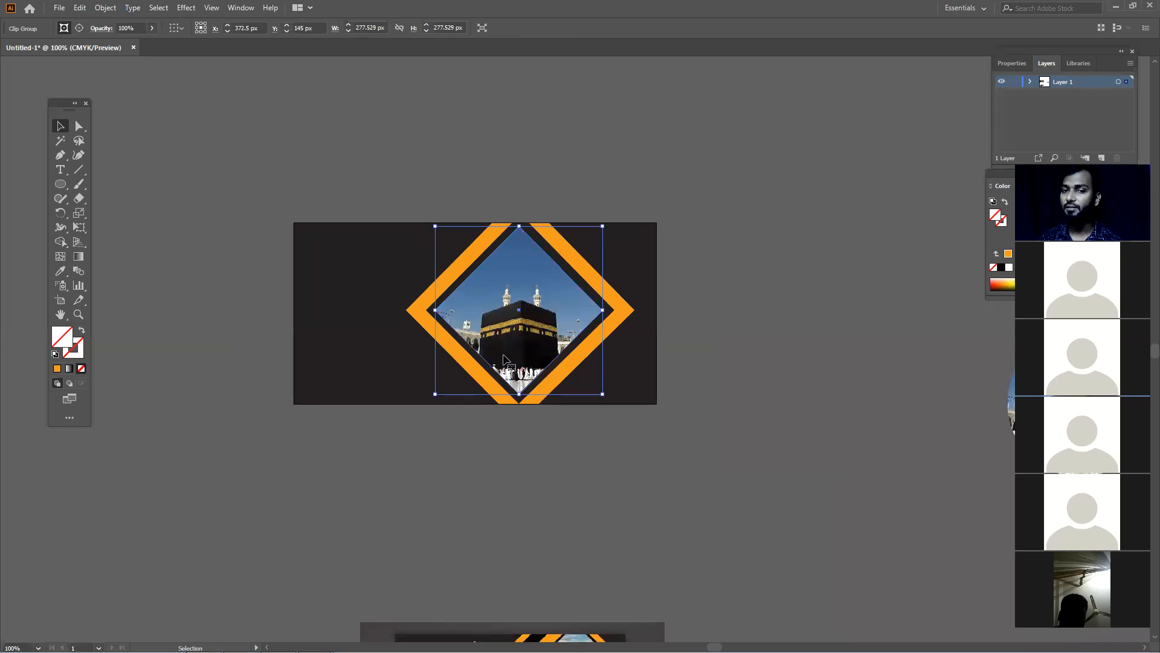
{"action": "left_click", "coordinate": [485, 454]}
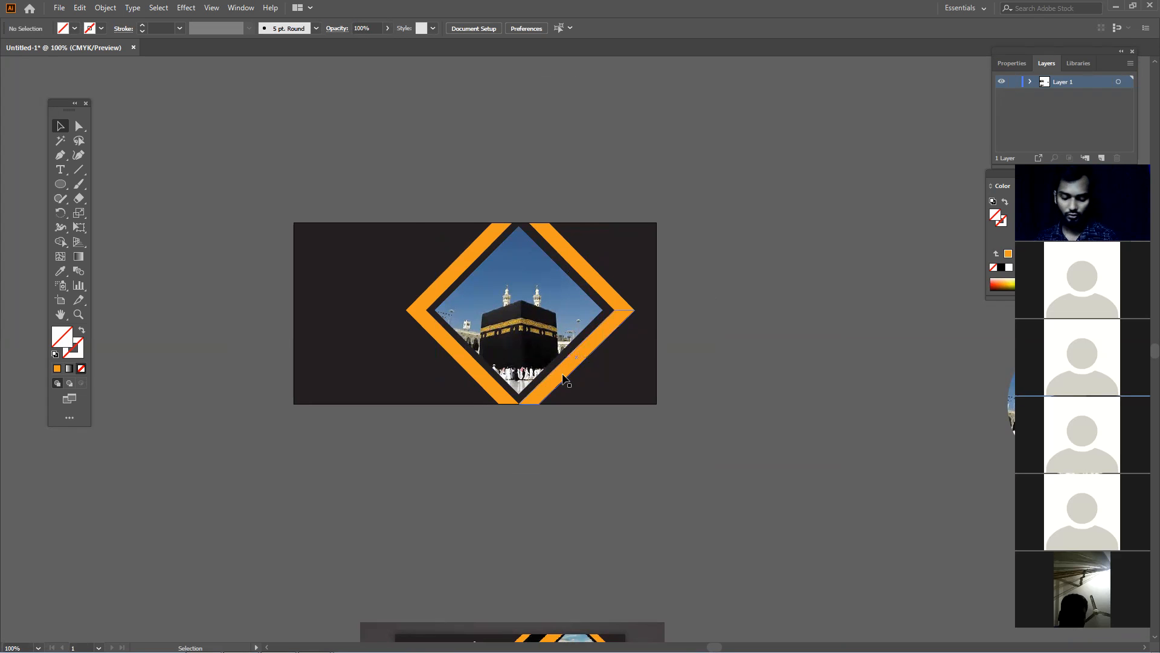
{"action": "double_click", "coordinate": [527, 343]}
{"action": "mouse_move", "coordinate": [529, 343]}
{"action": "left_mouse_down"}
{"action": "mouse_move", "coordinate": [541, 337]}
{"action": "mouse_move", "coordinate": [524, 324]}
{"action": "mouse_move", "coordinate": [544, 326]}
{"action": "mouse_move", "coordinate": [523, 326]}
{"action": "left_mouse_up"}
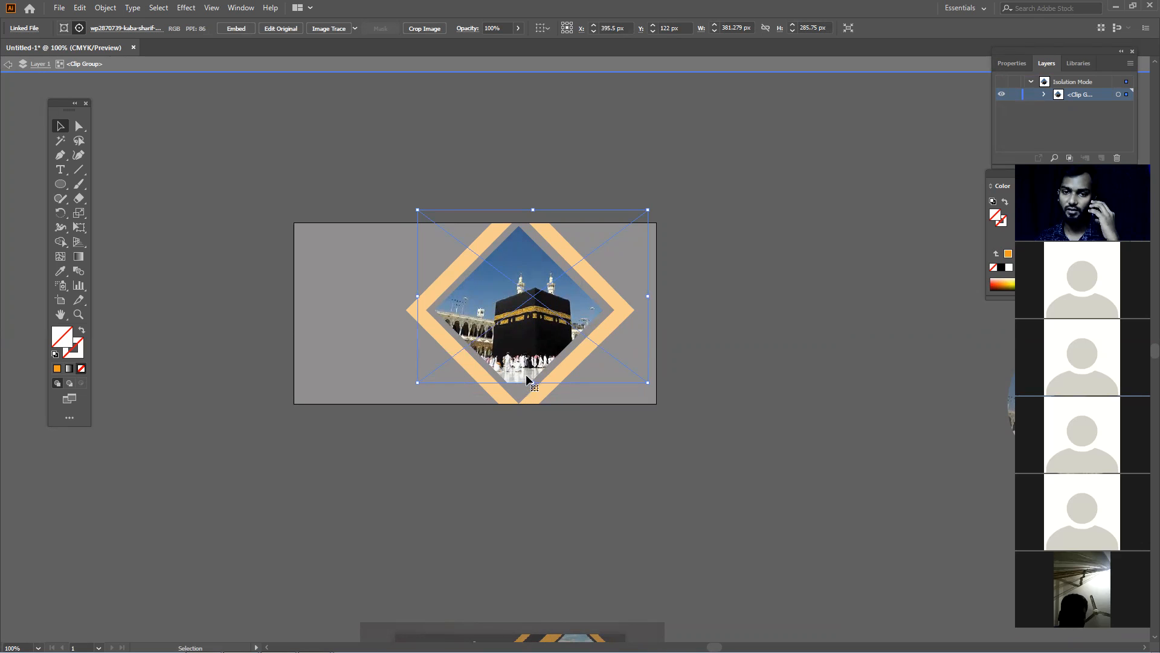
{"action": "left_click_drag", "start_coordinate": [525, 373], "coordinate": [521, 386]}
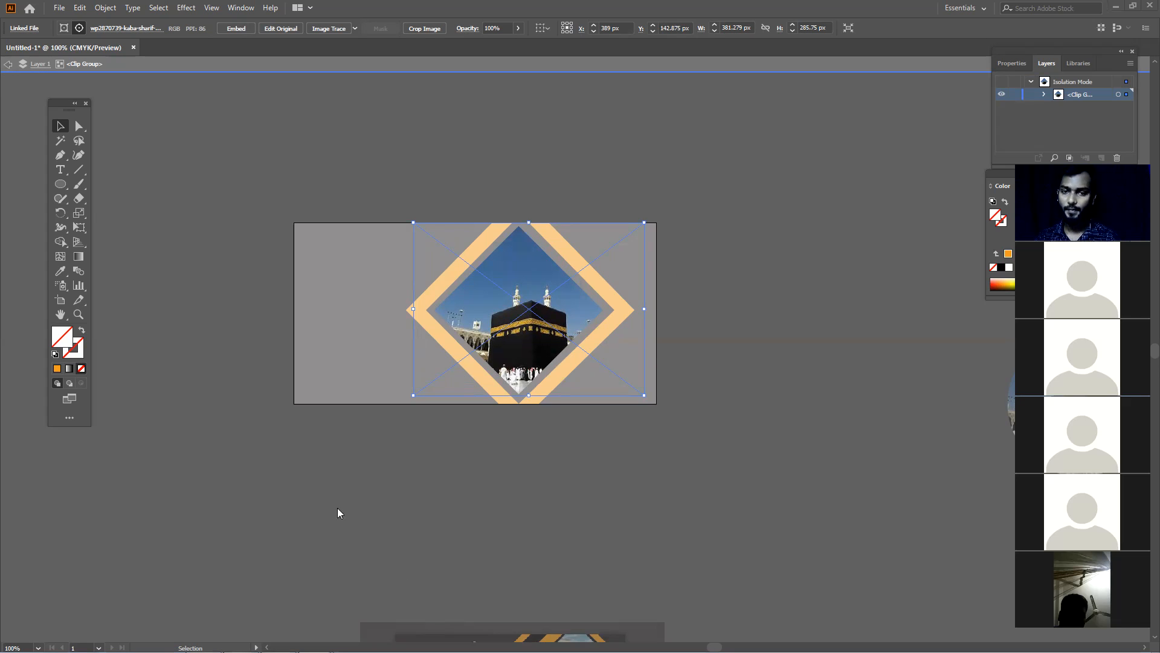
{"action": "left_click", "coordinate": [545, 454]}
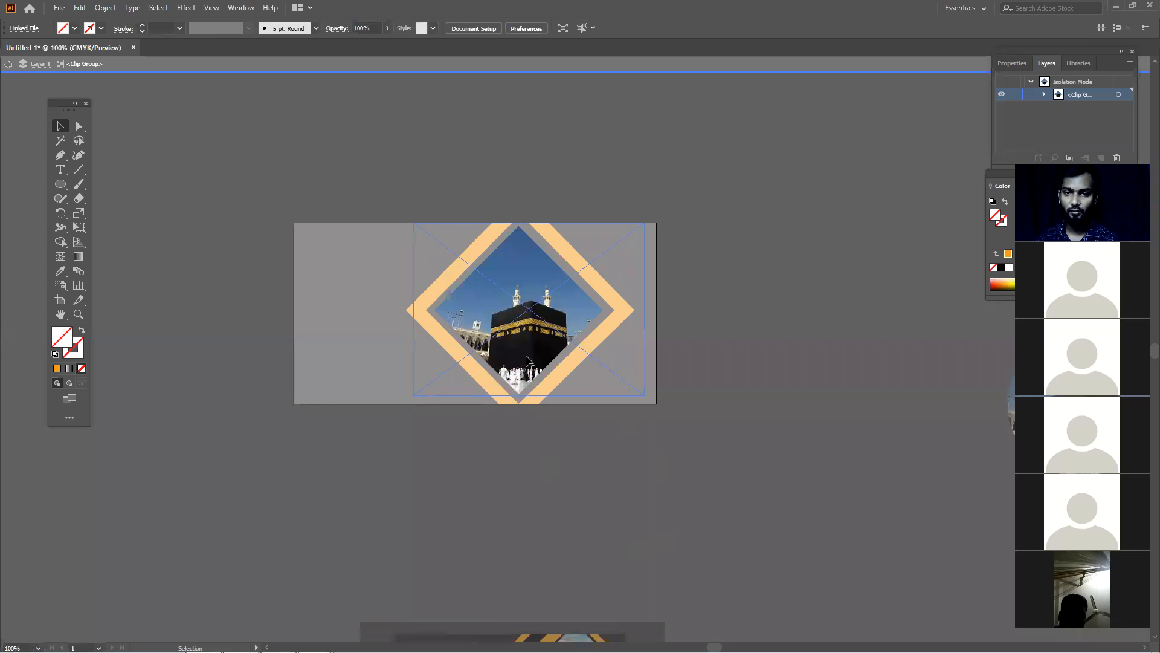
{"action": "double_click", "coordinate": [509, 451]}
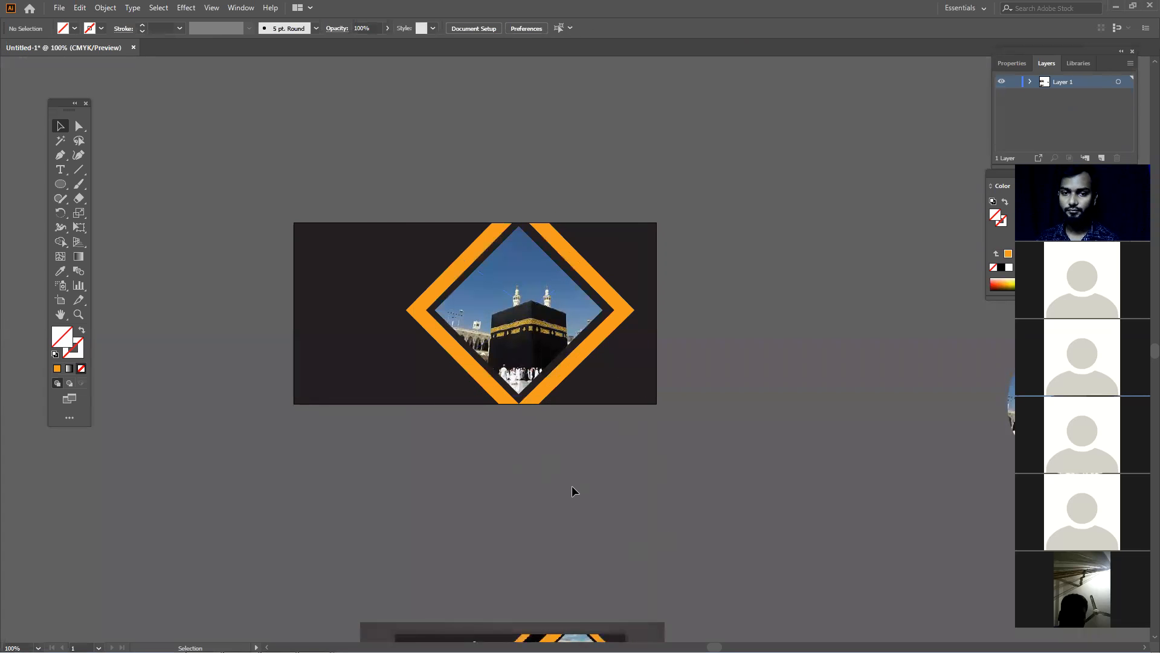
{"action": "double_click", "coordinate": [534, 350]}
{"action": "mouse_move", "coordinate": [534, 350]}
{"action": "left_mouse_down"}
{"action": "mouse_move", "coordinate": [546, 341]}
{"action": "mouse_move", "coordinate": [523, 351]}
{"action": "left_mouse_up"}
{"action": "double_click", "coordinate": [524, 487]}
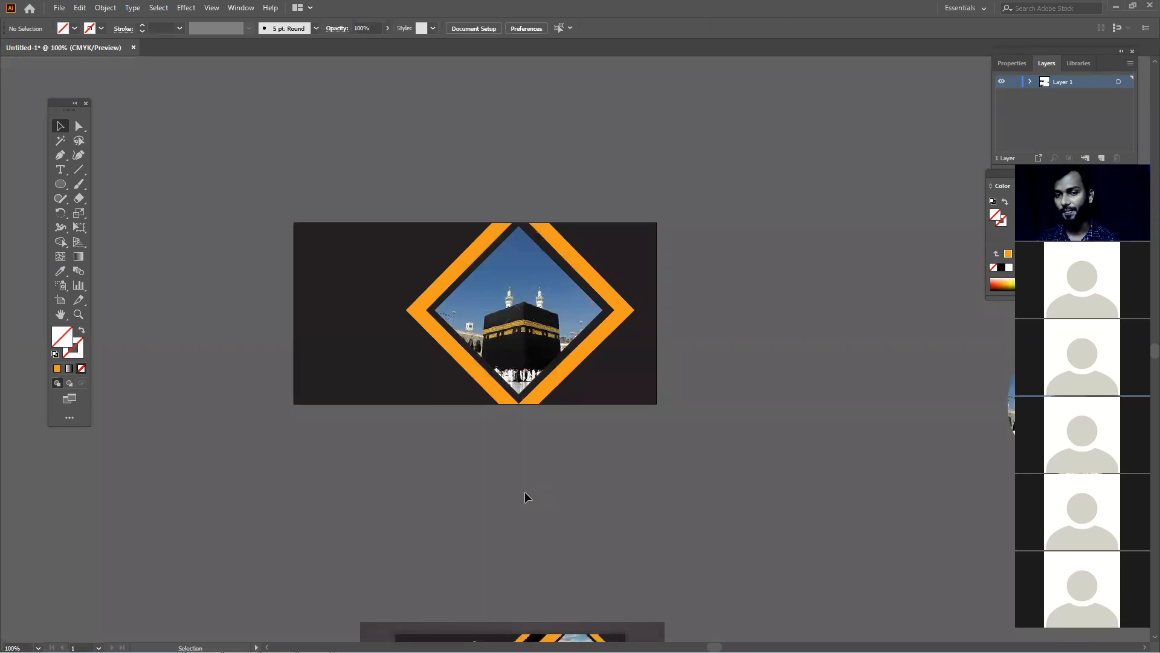
Examine the chevrons, accent stripes and text layout in the reference banner image below the artboard.
{"action": "scroll", "coordinate": [523, 491], "scroll_direction": "down", "scroll_amount": 8}
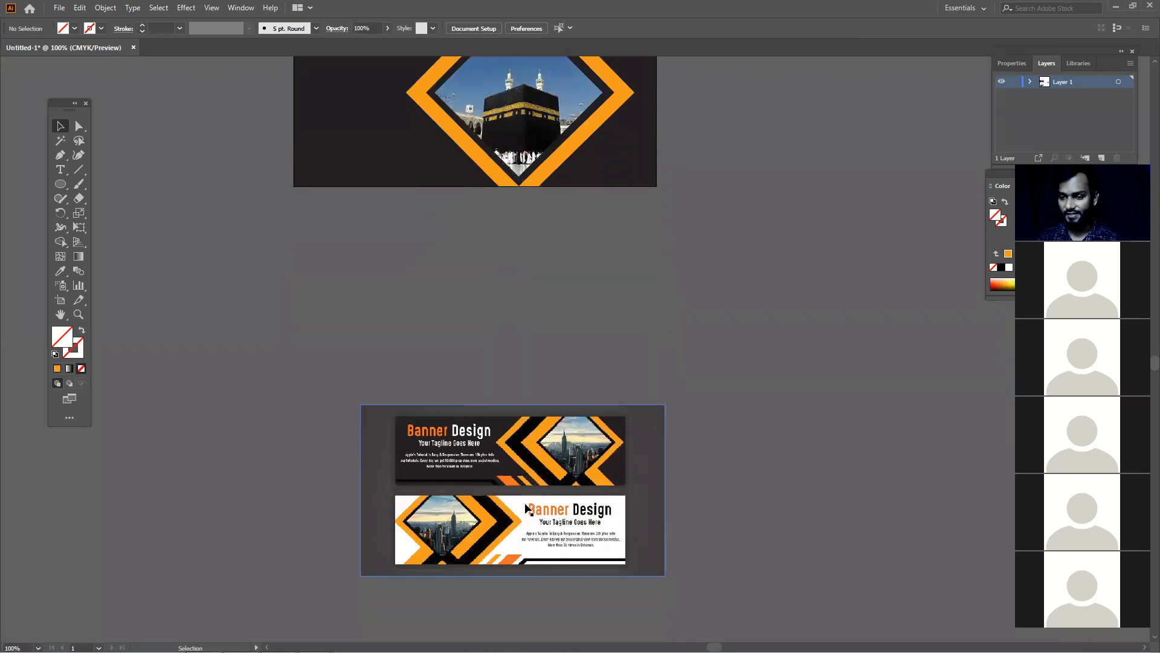
{"action": "scroll", "coordinate": [529, 515], "scroll_direction": "up", "scroll_amount": 3}
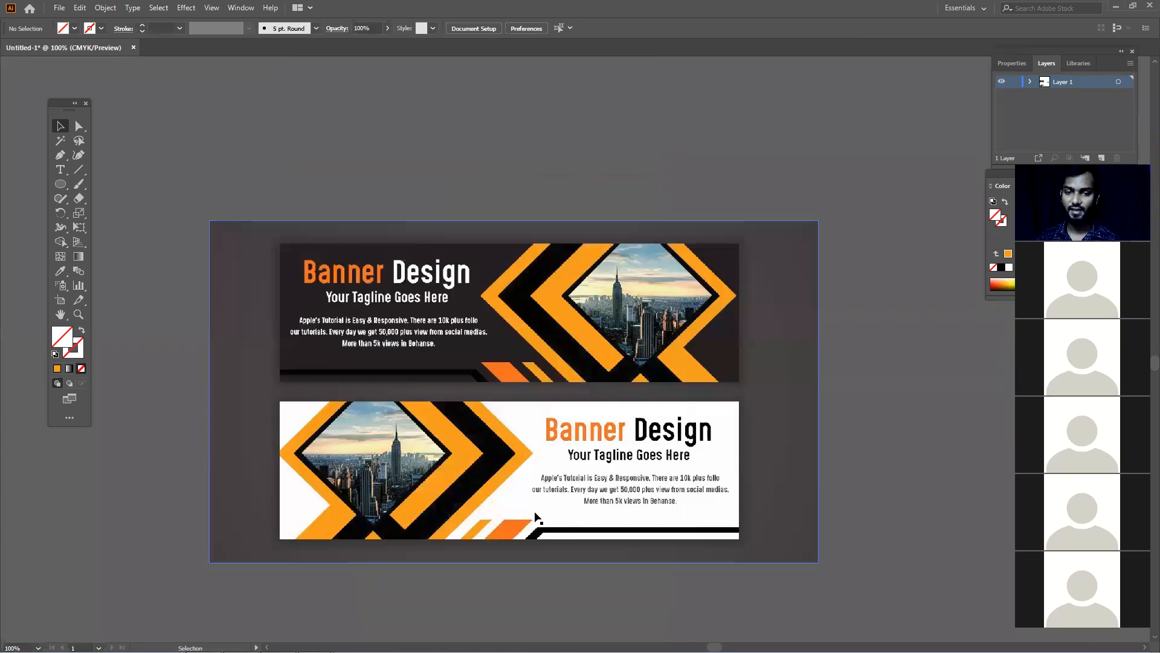
{"action": "scroll", "coordinate": [536, 514], "scroll_direction": "up", "scroll_amount": 2}
{"action": "scroll", "coordinate": [539, 515], "scroll_direction": "down", "scroll_amount": 2}
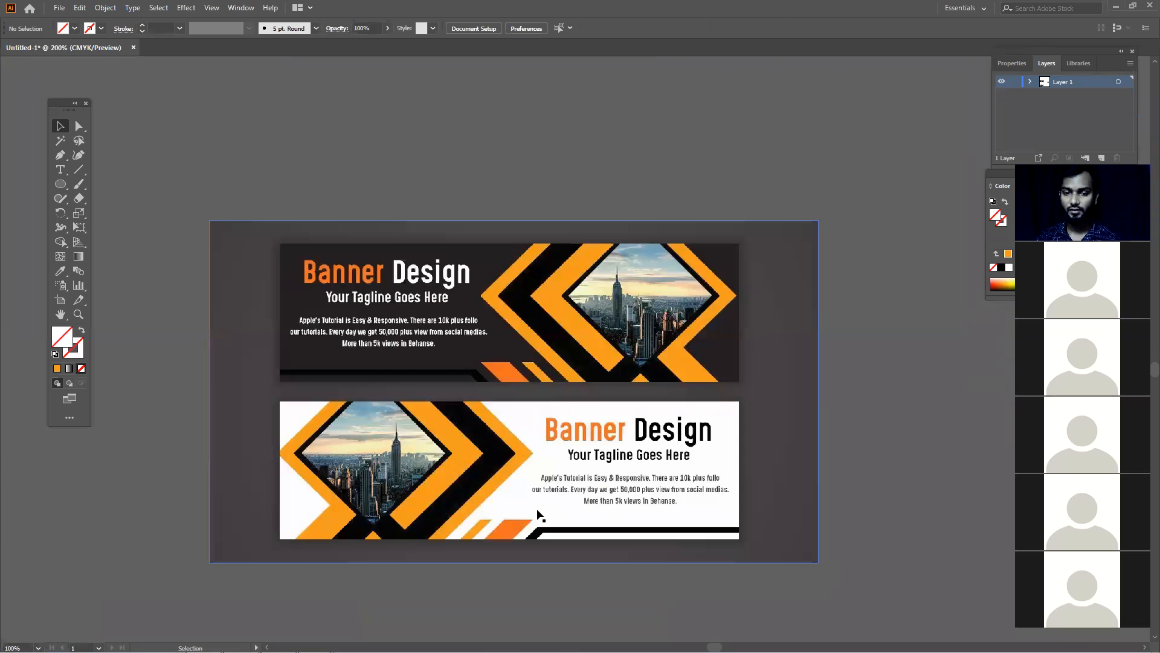
{"action": "scroll", "coordinate": [552, 536], "scroll_direction": "down", "scroll_amount": 1}
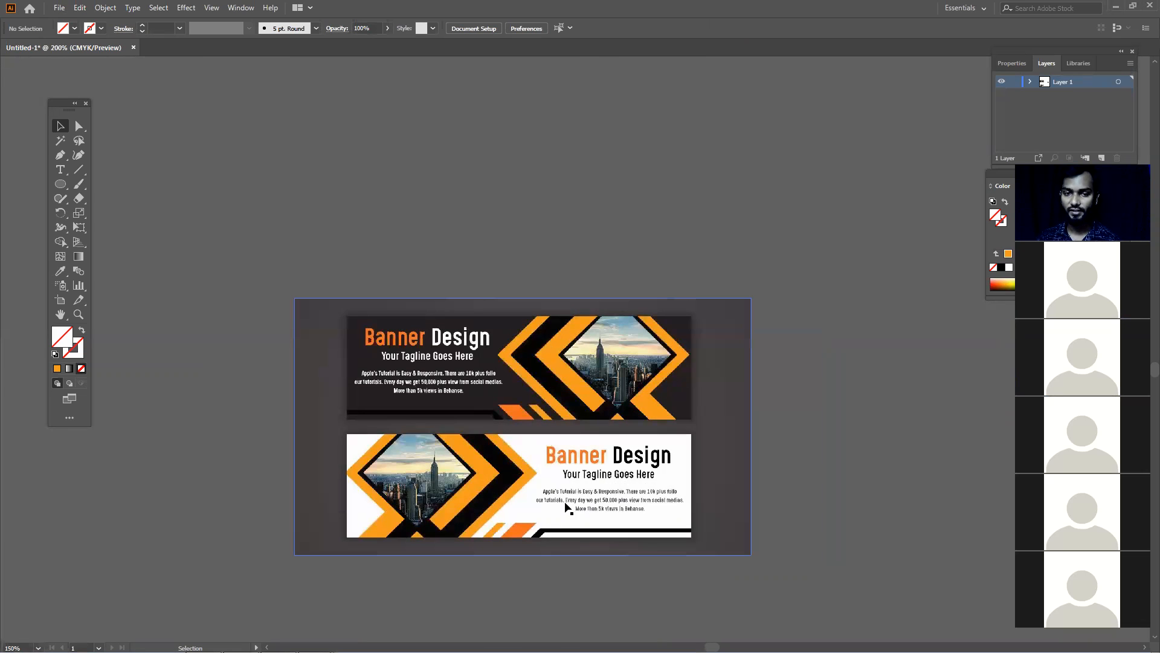
{"action": "left_click_drag", "start_coordinate": [563, 512], "coordinate": [562, 527]}
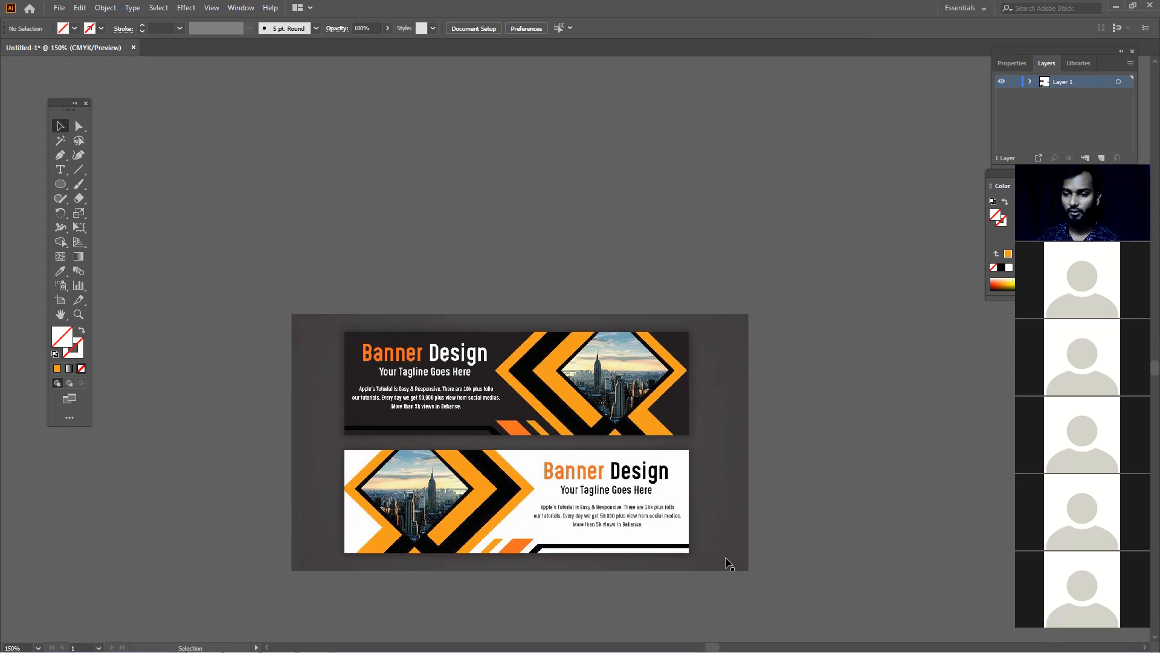
{"action": "left_click_drag", "start_coordinate": [233, 452], "coordinate": [378, 501]}
{"action": "scroll", "coordinate": [437, 578], "scroll_direction": "up", "scroll_amount": 1}
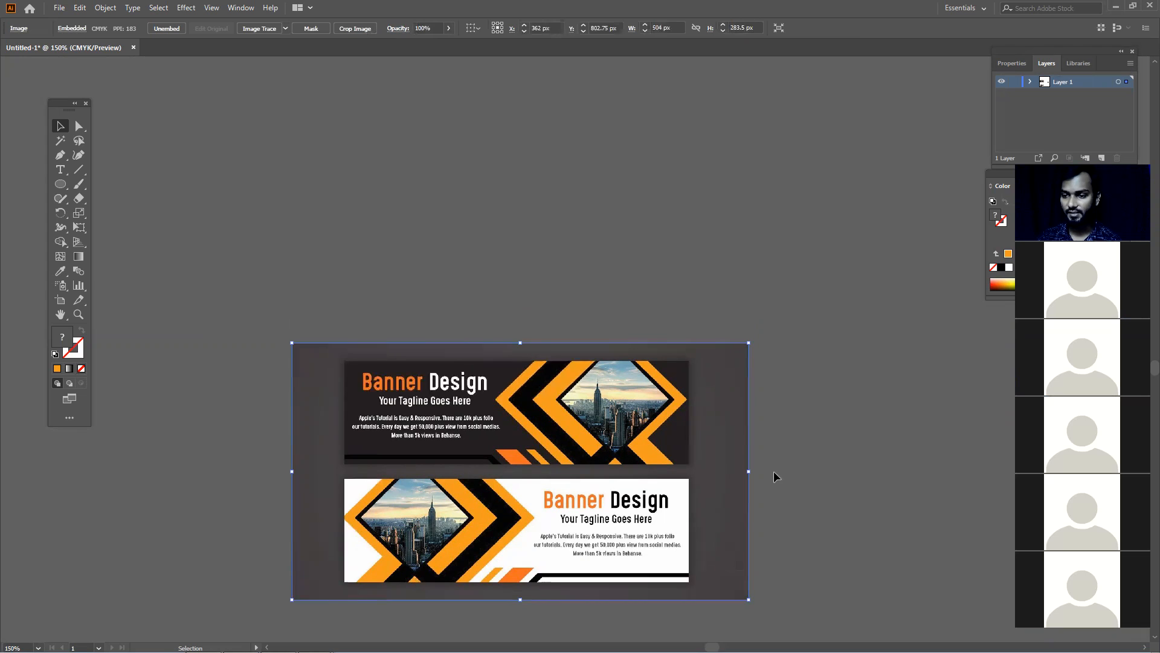
{"action": "scroll", "coordinate": [628, 531], "scroll_direction": "up", "scroll_amount": 4}
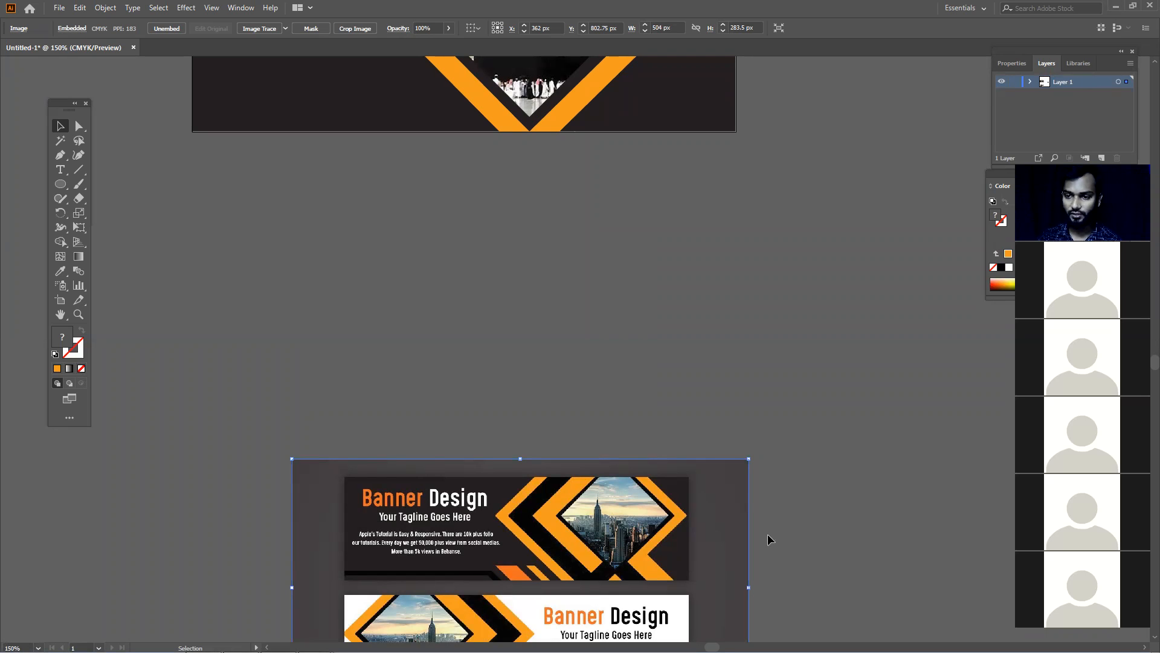
Deselect the reference image, switch to Chrome at full size, and replace the Facebook tab with a blank new tab.
{"action": "left_click", "coordinate": [630, 432]}
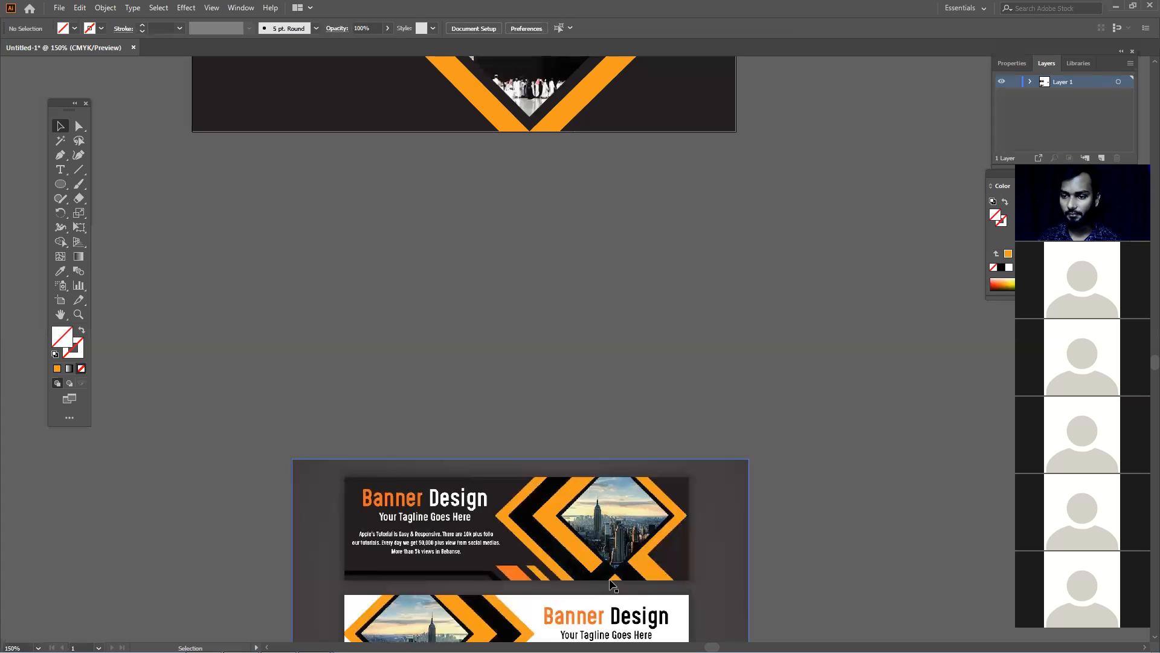
{"action": "mouse_move", "coordinate": [278, 650]}
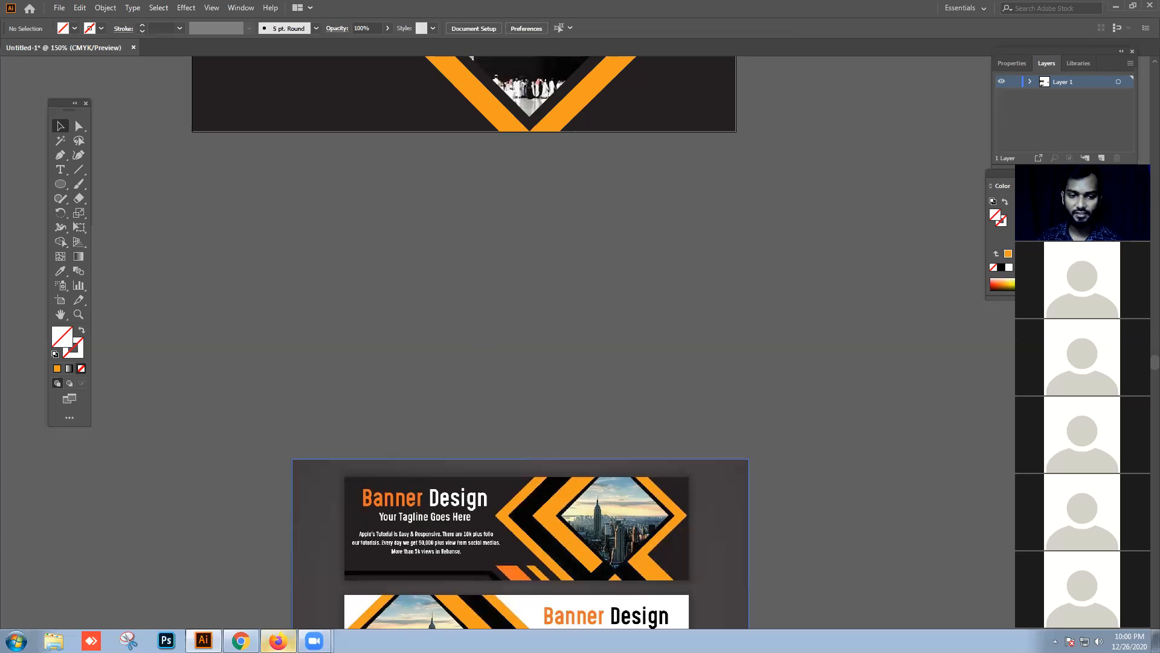
{"action": "left_click", "coordinate": [240, 640]}
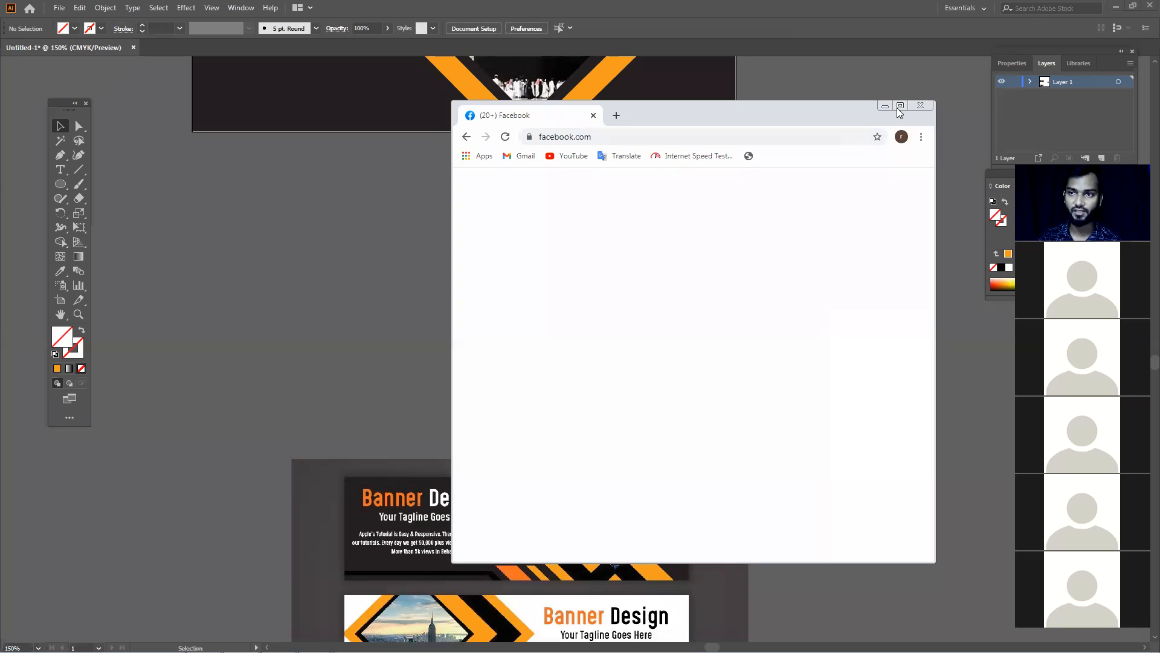
{"action": "double_click", "coordinate": [664, 117]}
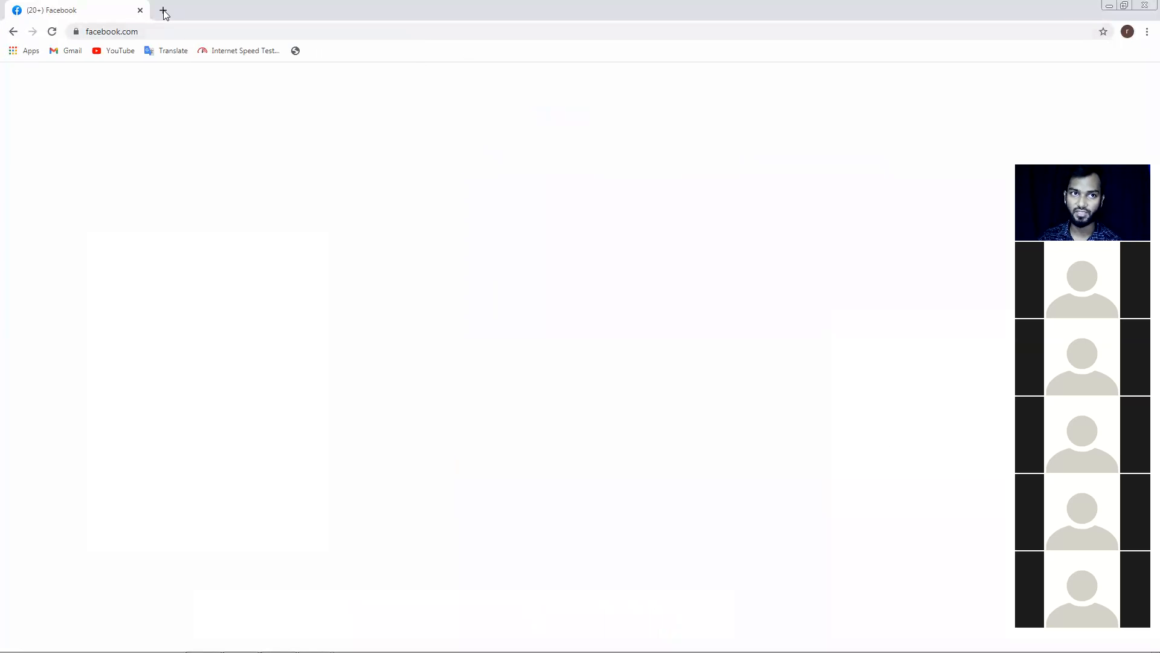
{"action": "left_click", "coordinate": [163, 10]}
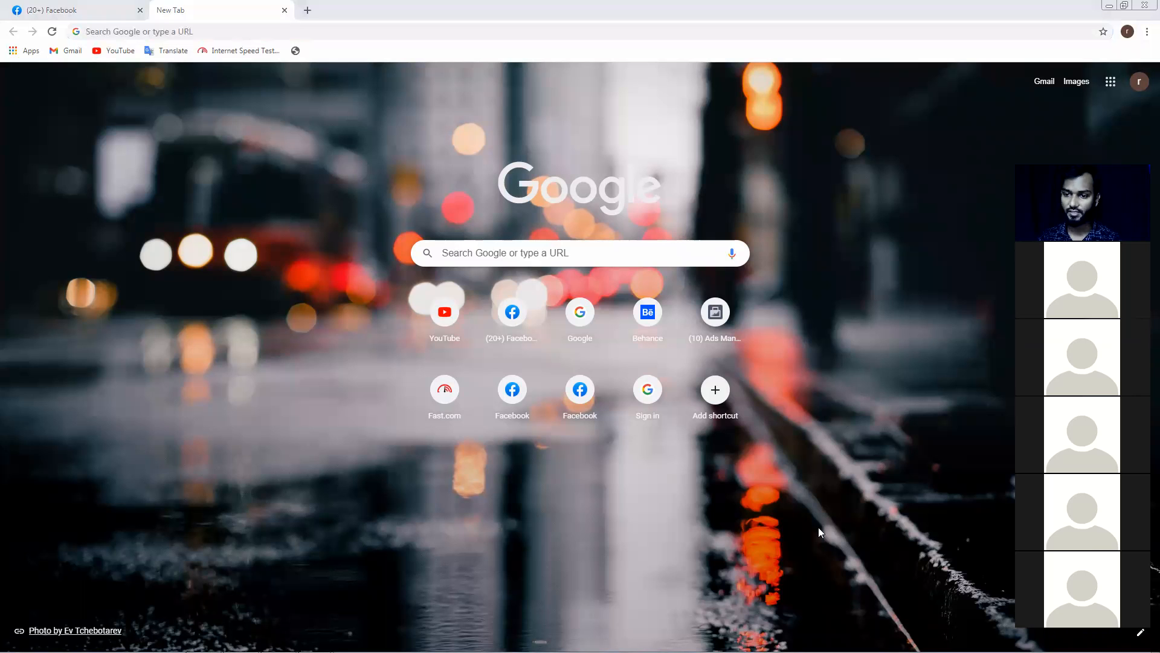
{"action": "left_click", "coordinate": [69, 5]}
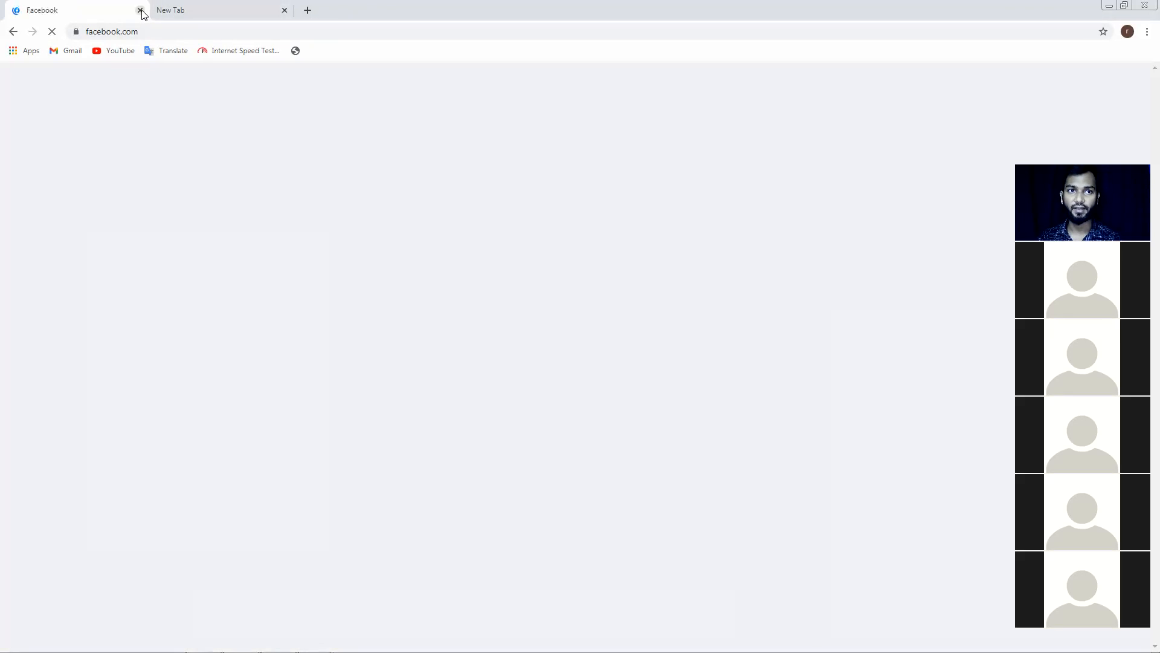
{"action": "left_click", "coordinate": [140, 10]}
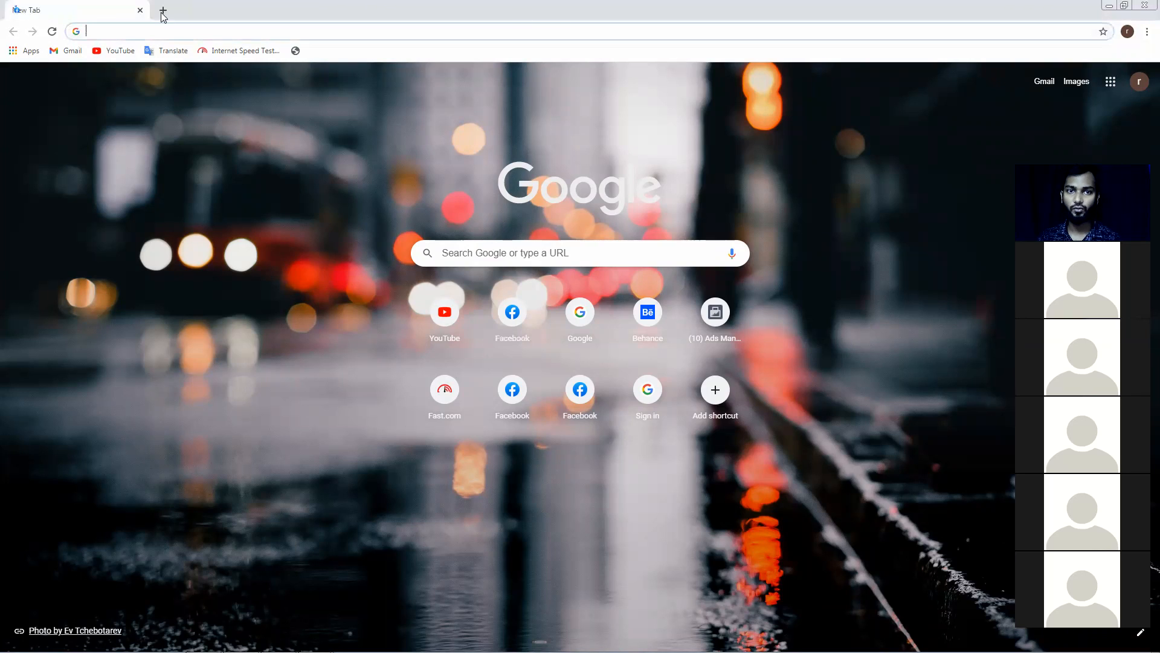
Bring the Chrome window back at full size and open Facebook from the new tab page's shortcuts.
{"action": "key", "text": "super+Down"}
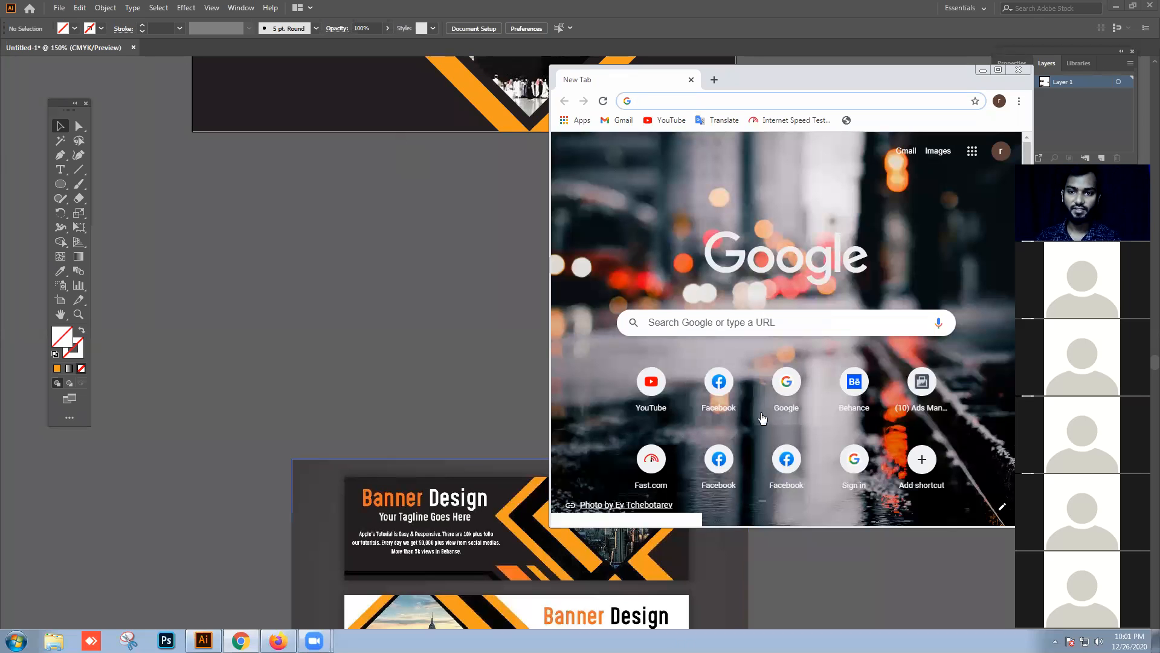
{"action": "left_click", "coordinate": [240, 640]}
{"action": "left_click", "coordinate": [240, 640]}
{"action": "double_click", "coordinate": [751, 71]}
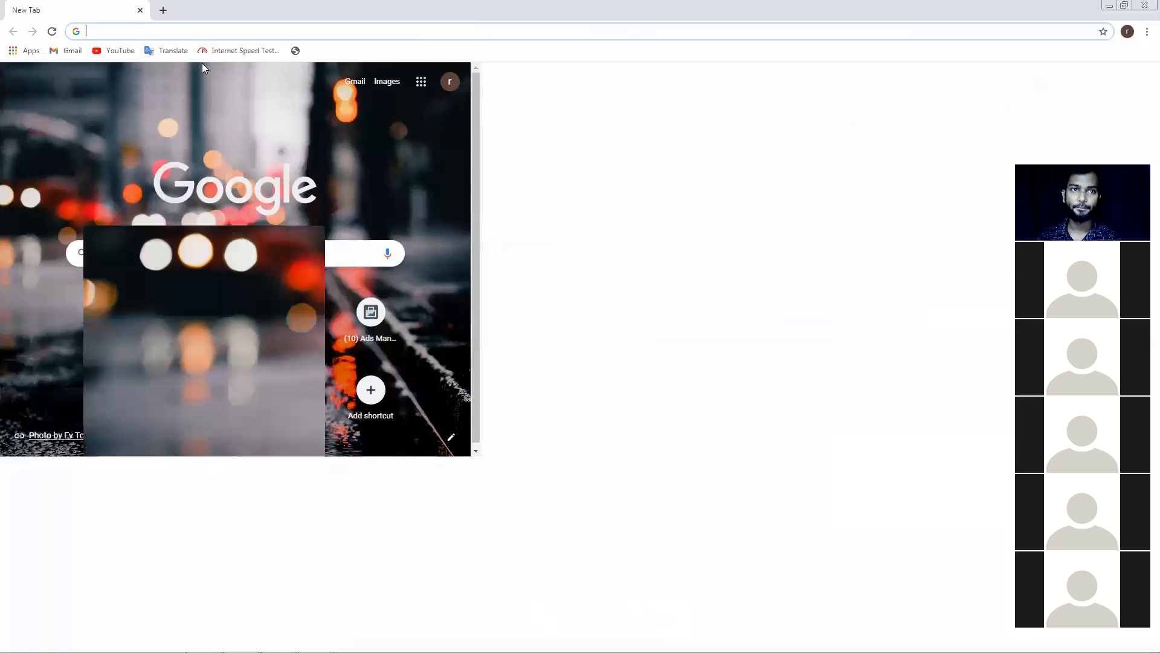
{"action": "left_click", "coordinate": [518, 327]}
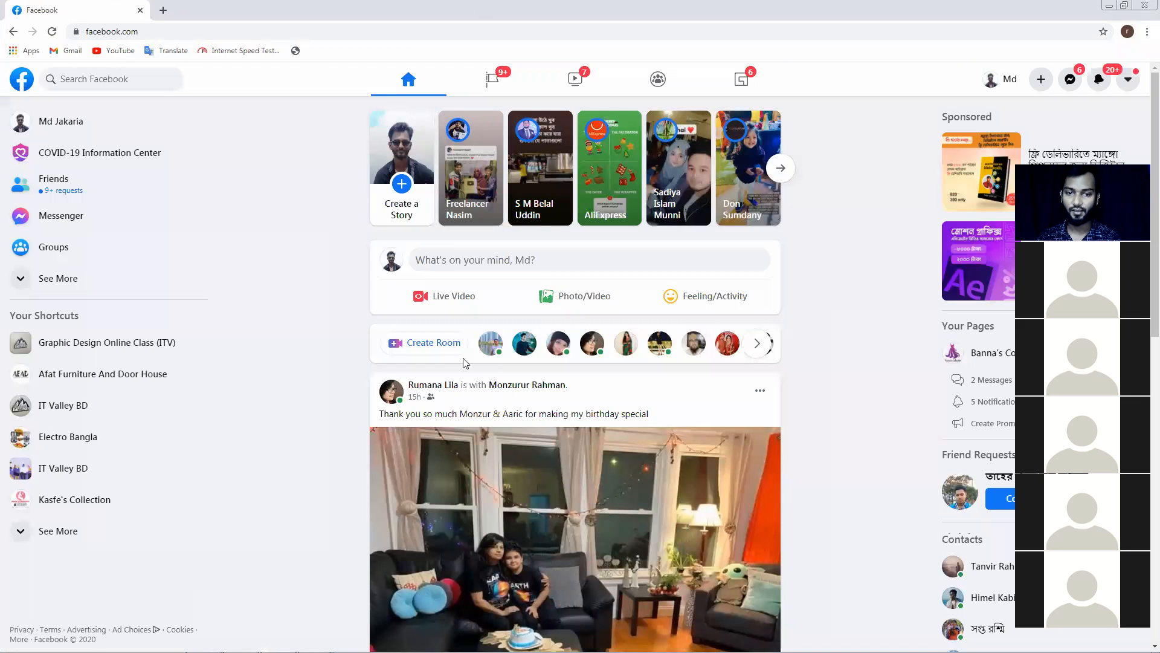
Open the account owner's own Facebook profile, copy its web address, and leave the browser window.
{"action": "right_click", "coordinate": [45, 348]}
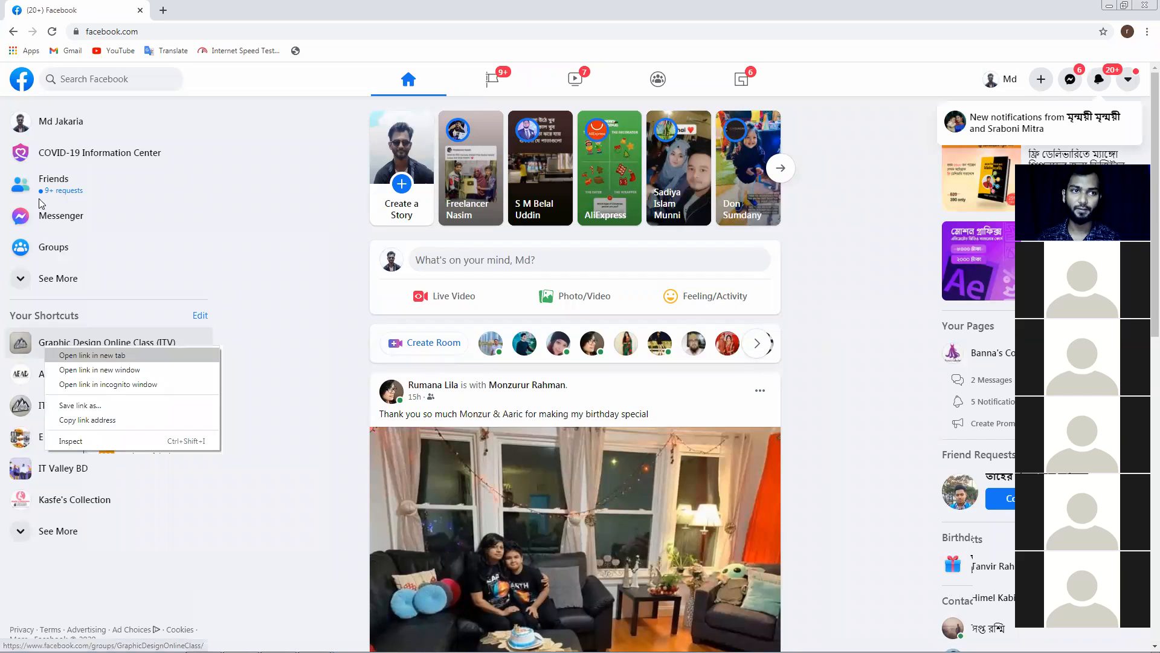
{"action": "left_click", "coordinate": [71, 125]}
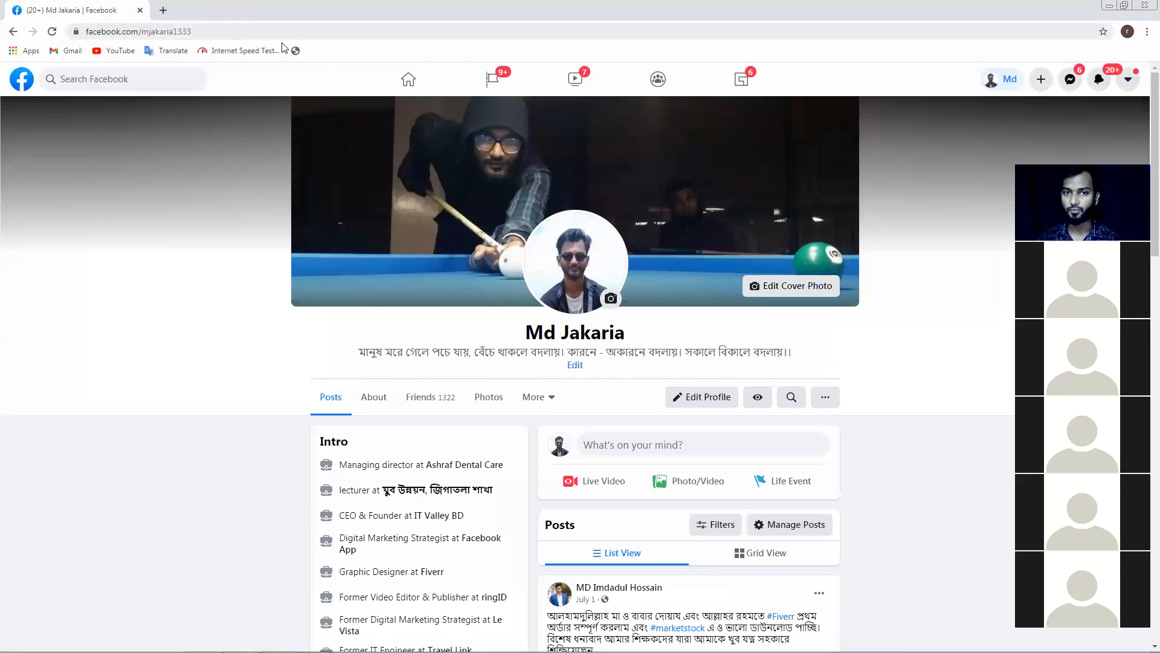
{"action": "left_click", "coordinate": [186, 32]}
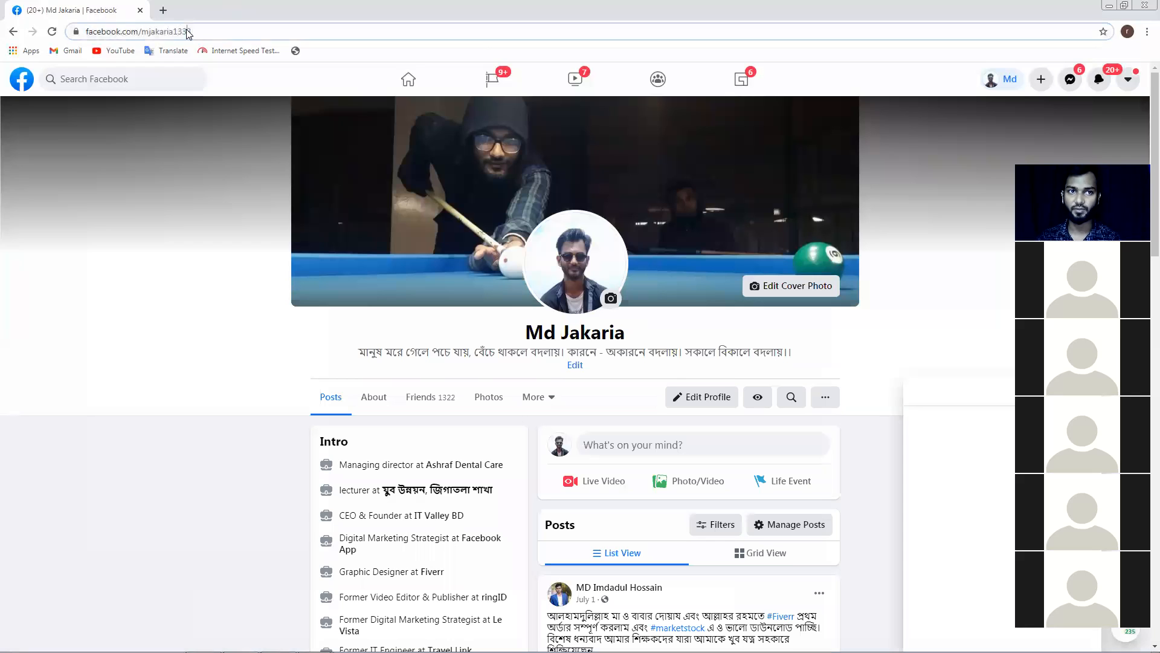
{"action": "right_click", "coordinate": [187, 31]}
{"action": "left_click", "coordinate": [216, 75]}
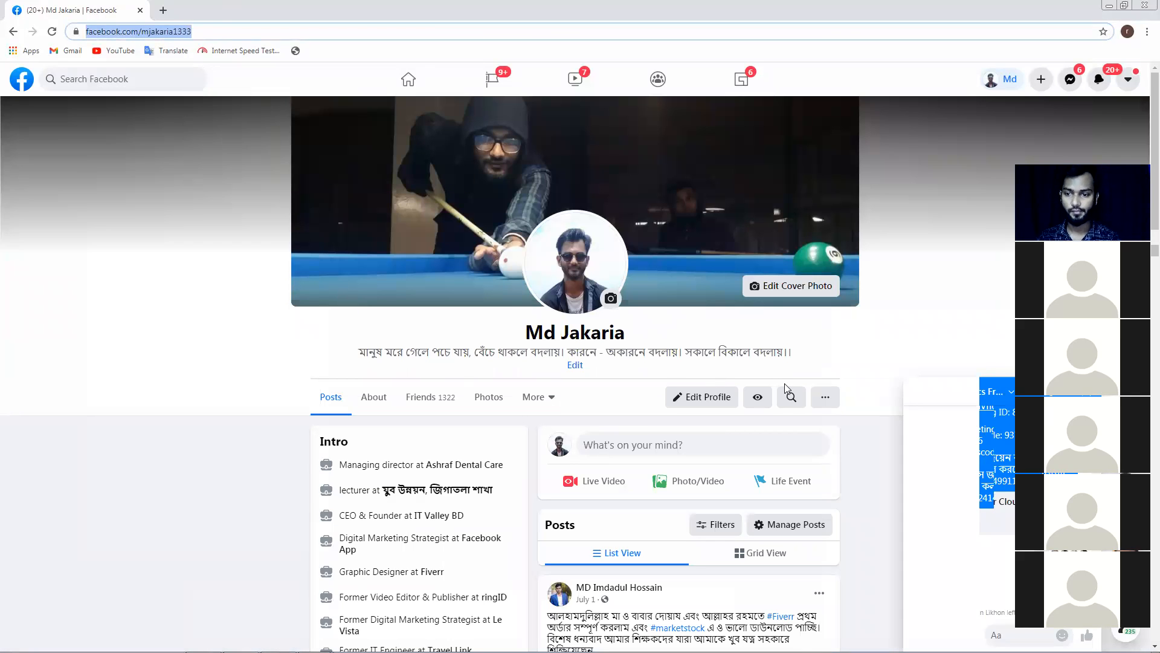
{"action": "key", "text": "alt+Tab"}
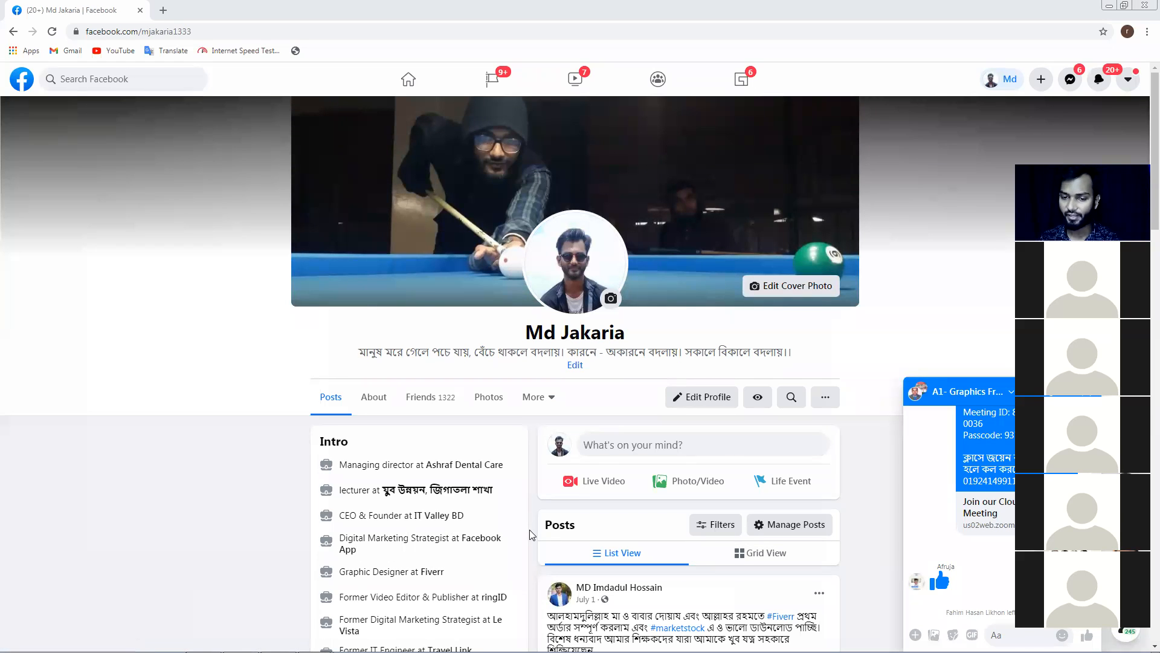
{"action": "mouse_move", "coordinate": [482, 539]}
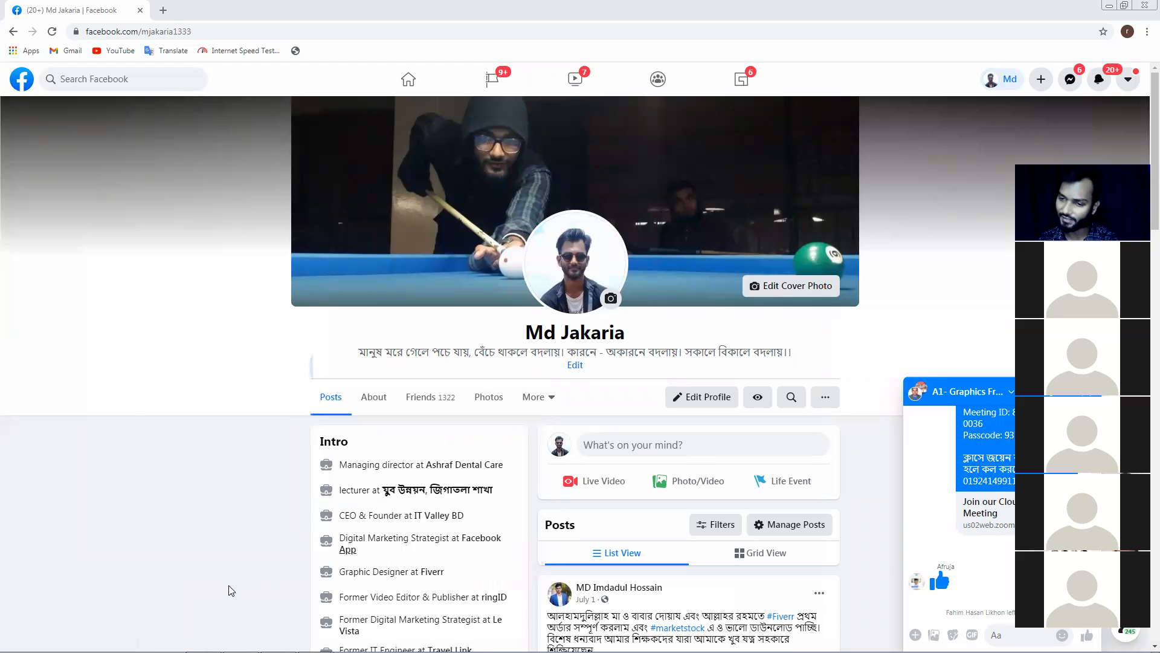
{"action": "mouse_move", "coordinate": [494, 596]}
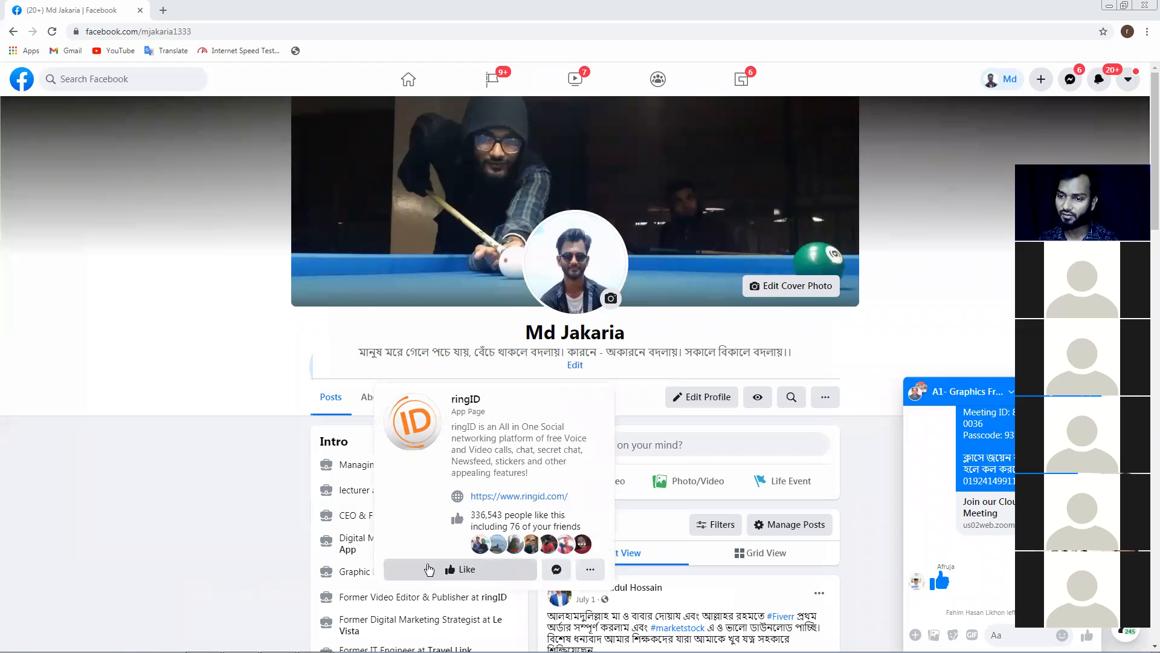